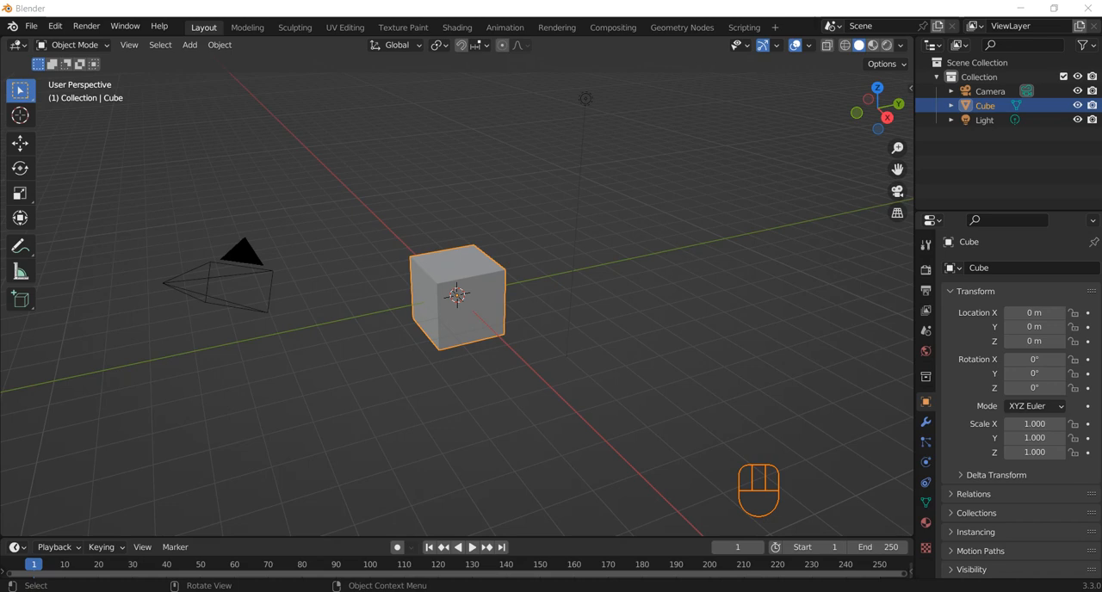
Delete the default cube and add a cylinder mesh at the scene's origin.
{"action": "left_click", "coordinate": [457, 297]}
{"action": "key", "text": "Delete"}
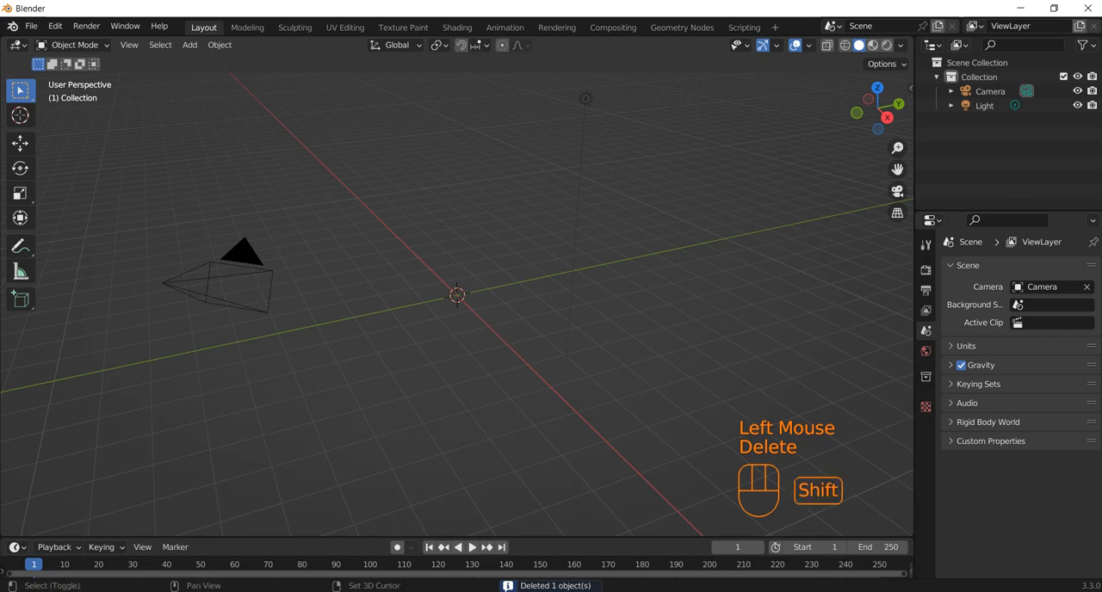
{"action": "key", "text": "shift+a"}
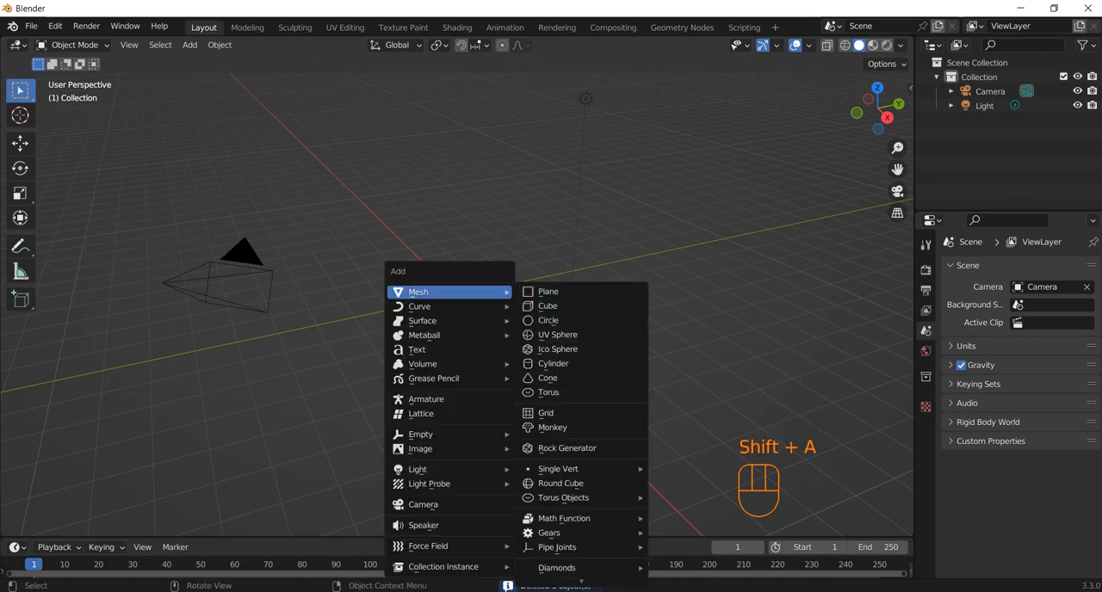
{"action": "left_click", "coordinate": [552, 363]}
{"action": "scroll", "coordinate": [456, 297], "scroll_direction": "down", "scroll_amount": 1}
{"action": "scroll", "coordinate": [456, 297], "scroll_direction": "up", "scroll_amount": 2}
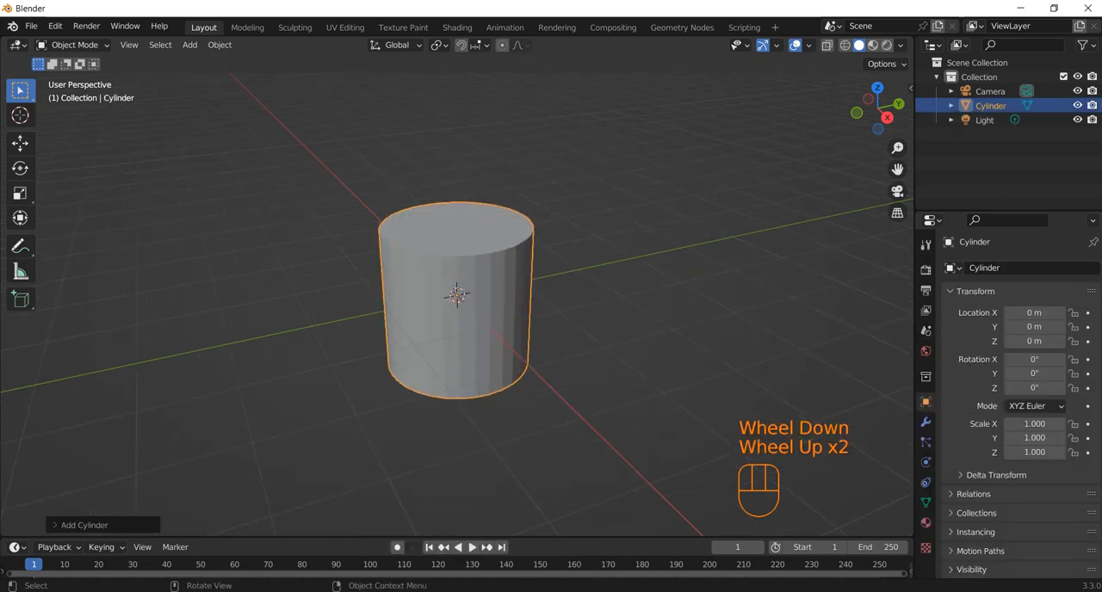
Raise the cylinder about 1 m along Z so its base sits on the ground line, and enter Edit Mode.
{"action": "key", "text": "KP_1"}
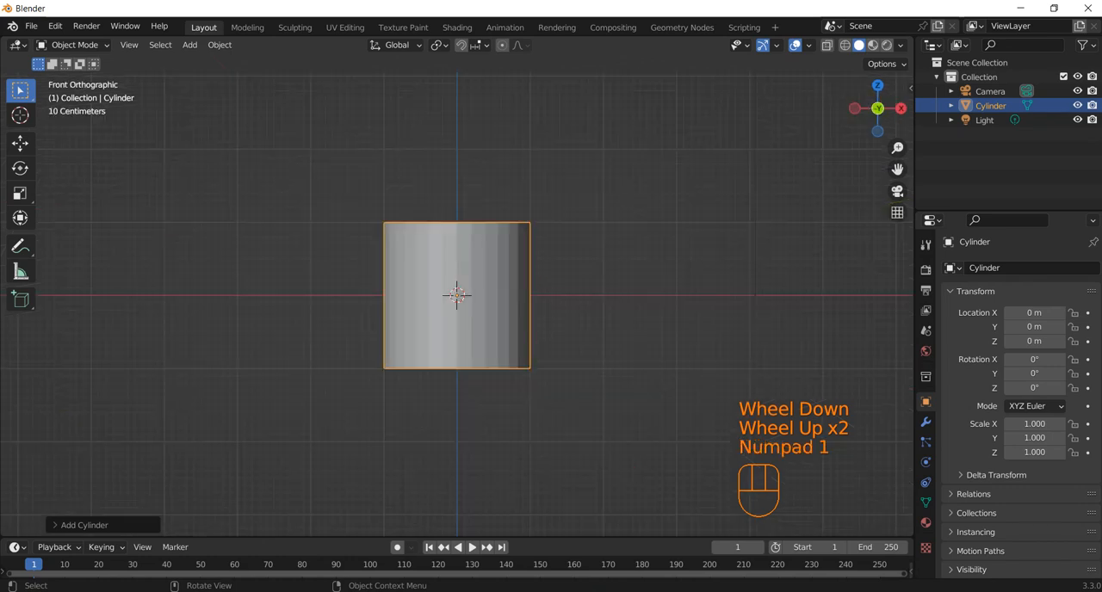
{"action": "key", "text": "g"}
{"action": "key", "text": "z"}
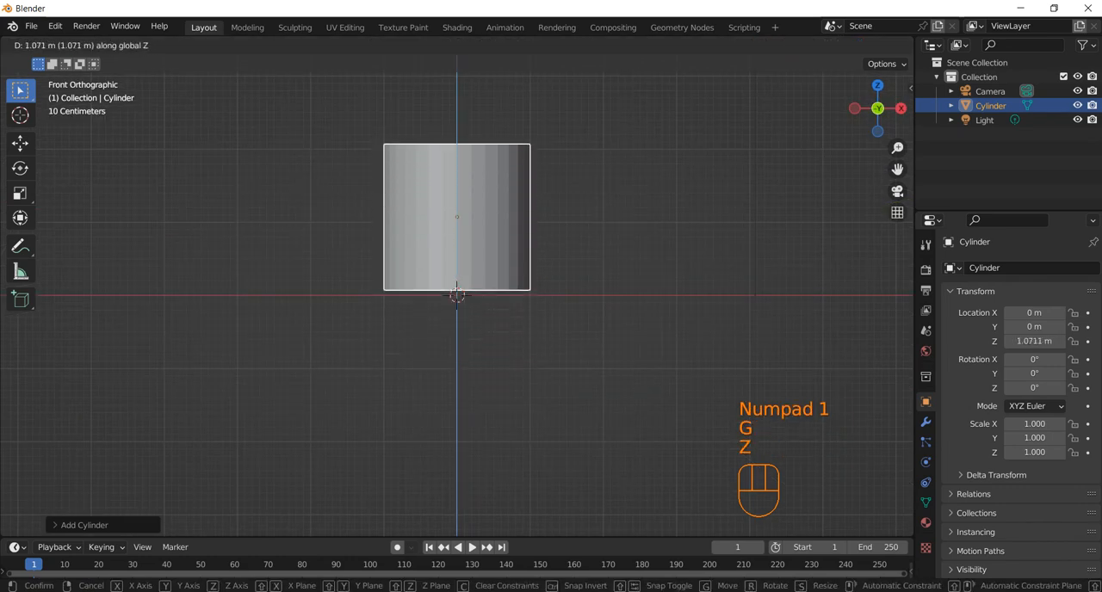
{"action": "left_click", "coordinate": [456, 291]}
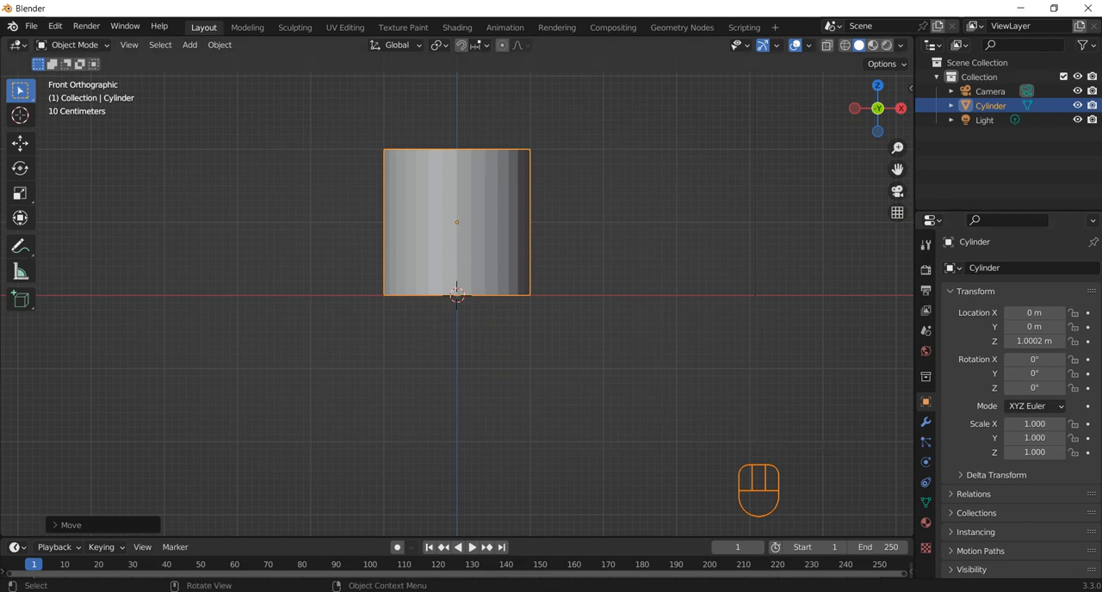
{"action": "key", "text": "Tab"}
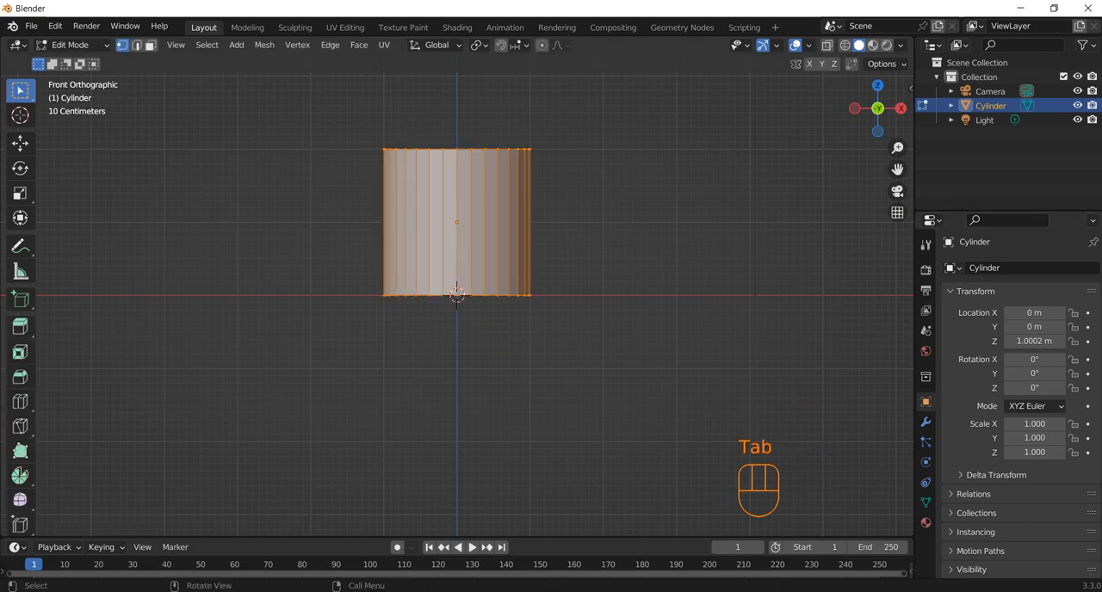
{"action": "left_click_drag", "start_coordinate": [630, 257], "coordinate": [338, 355]}
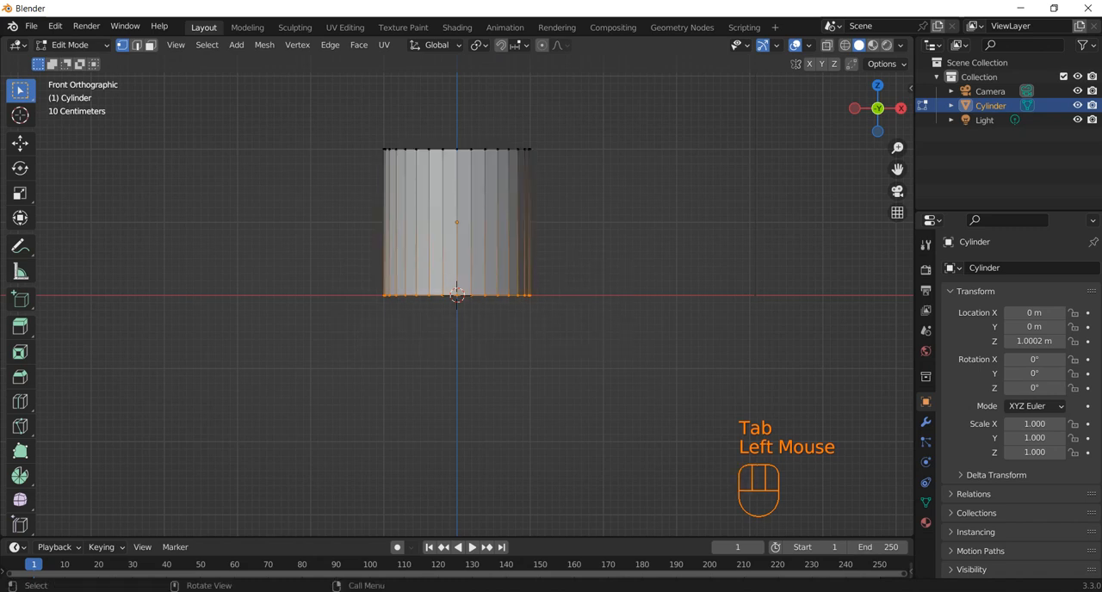
{"action": "key", "text": "s"}
{"action": "key", "text": "x"}
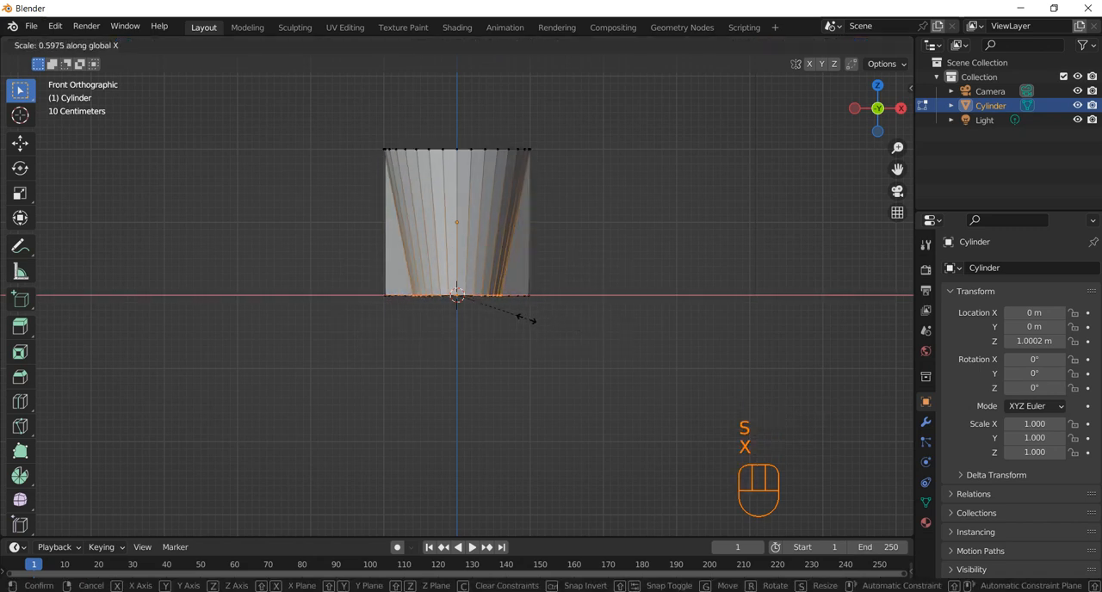
{"action": "key", "text": "Escape"}
Turn on X-ray and select all vertices of the cylinder's bottom ring, including those at the back.
{"action": "left_click", "coordinate": [827, 45]}
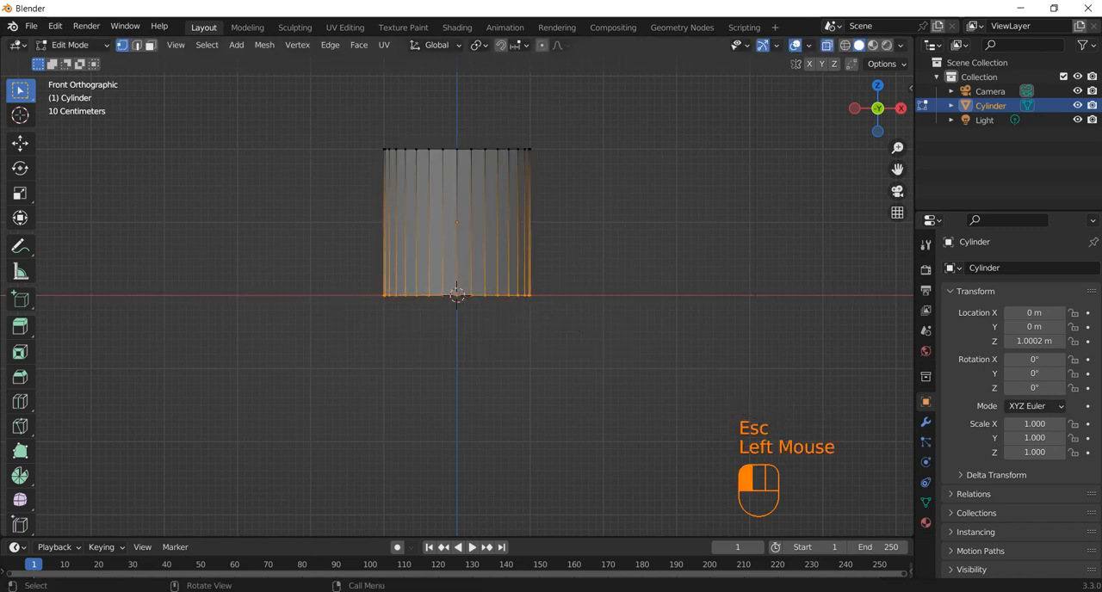
{"action": "left_click_drag", "start_coordinate": [670, 208], "coordinate": [331, 350]}
{"action": "key", "text": "w"}
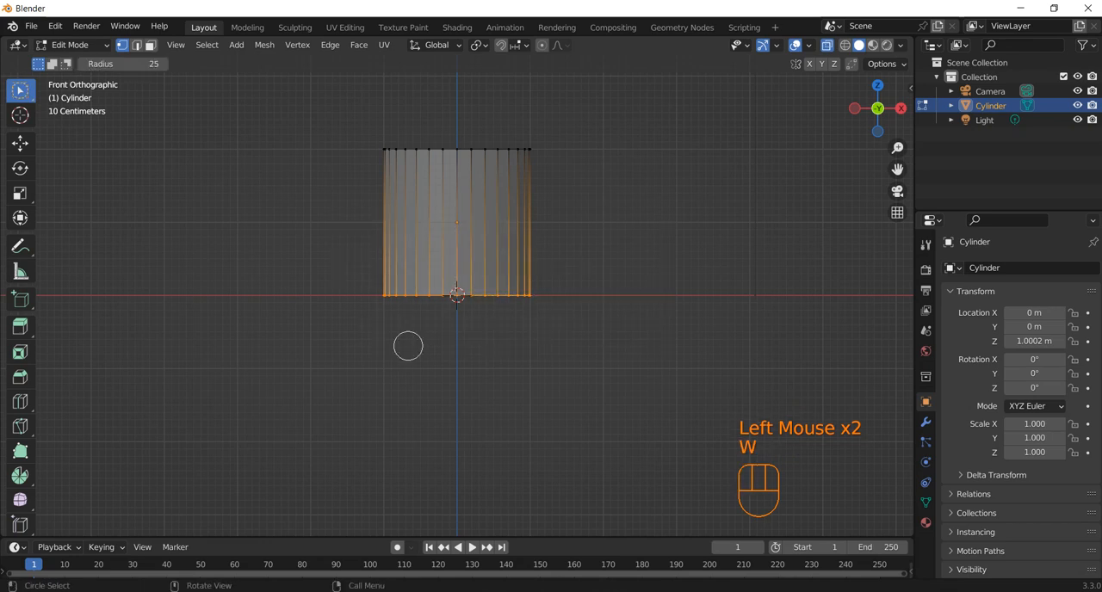
{"action": "key", "text": "Escape"}
Try to taper the cylinder by scaling the bottom ring along X only, and undo that scaling.
{"action": "key", "text": "s"}
{"action": "key", "text": "x"}
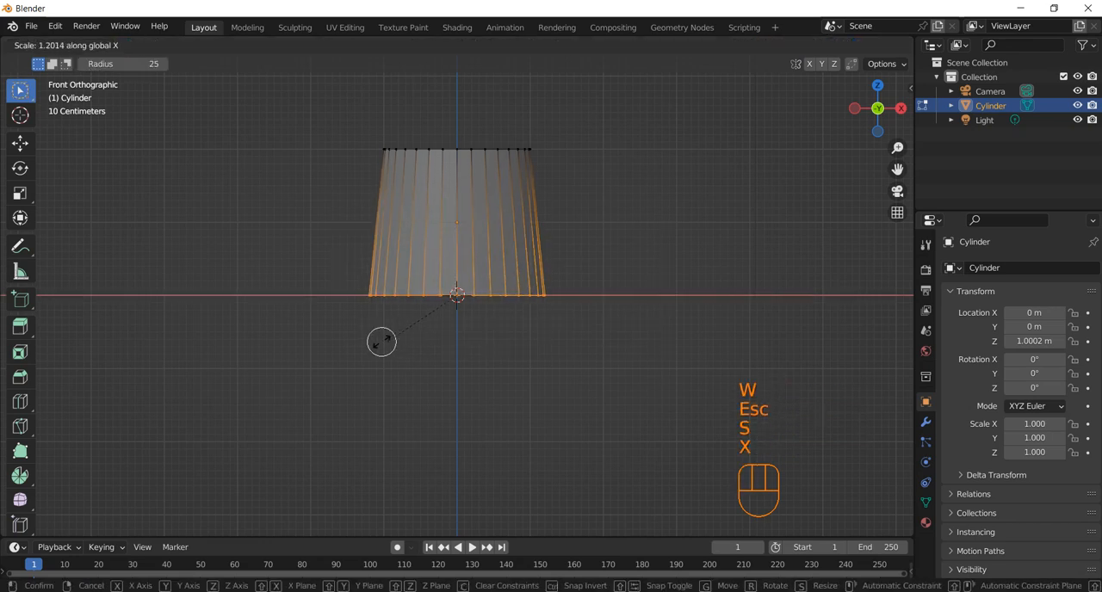
{"action": "left_click", "coordinate": [426, 338]}
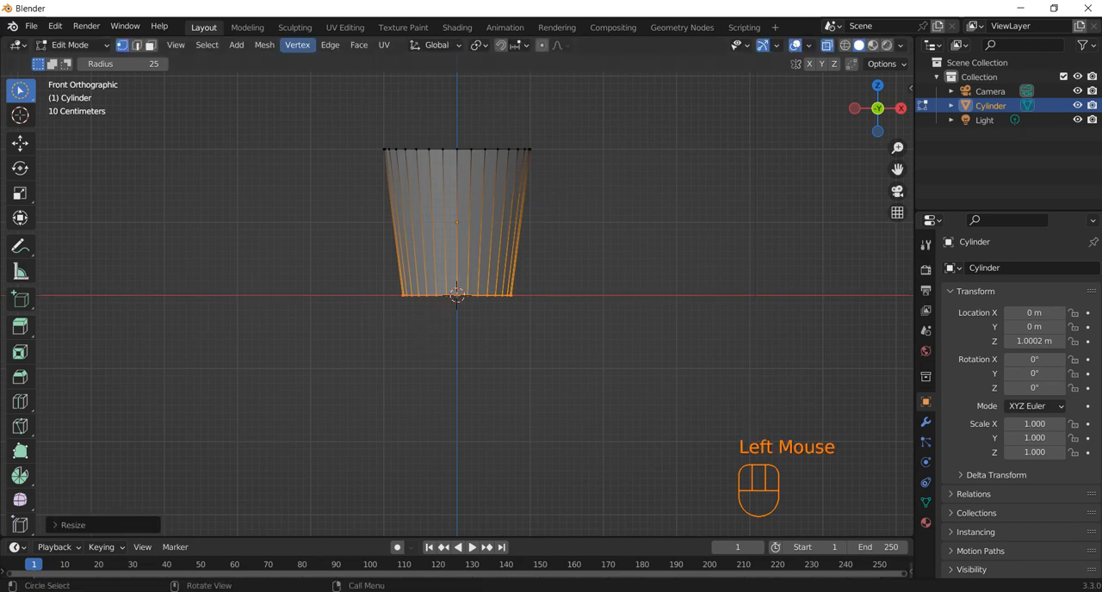
{"action": "left_click", "coordinate": [151, 45]}
{"action": "middle_click_drag", "start_coordinate": [513, 177], "coordinate": [479, 262]}
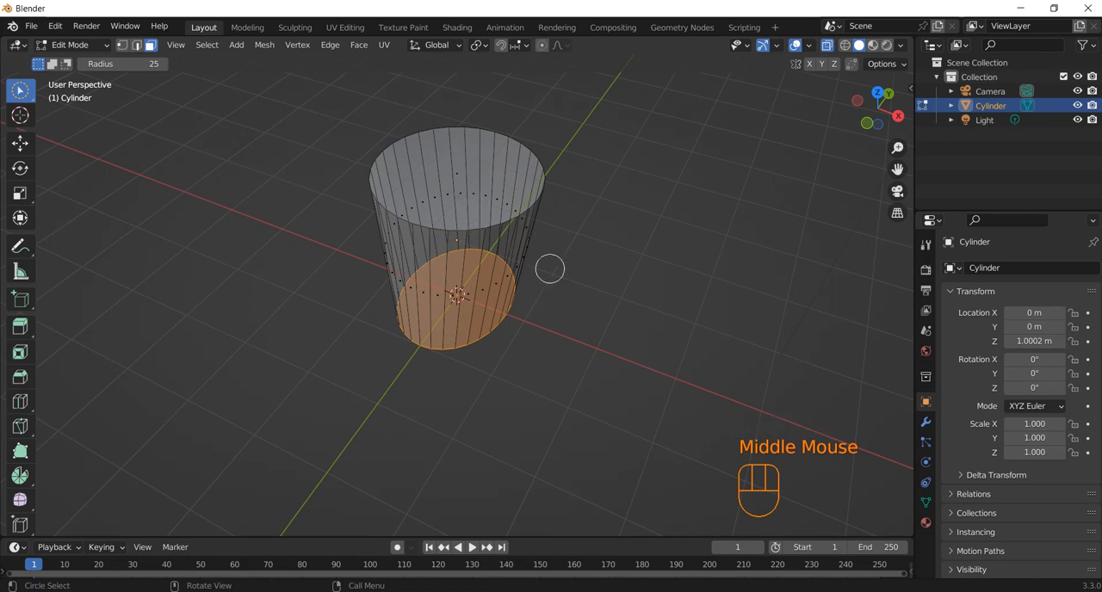
{"action": "key", "text": "ctrl+z"}
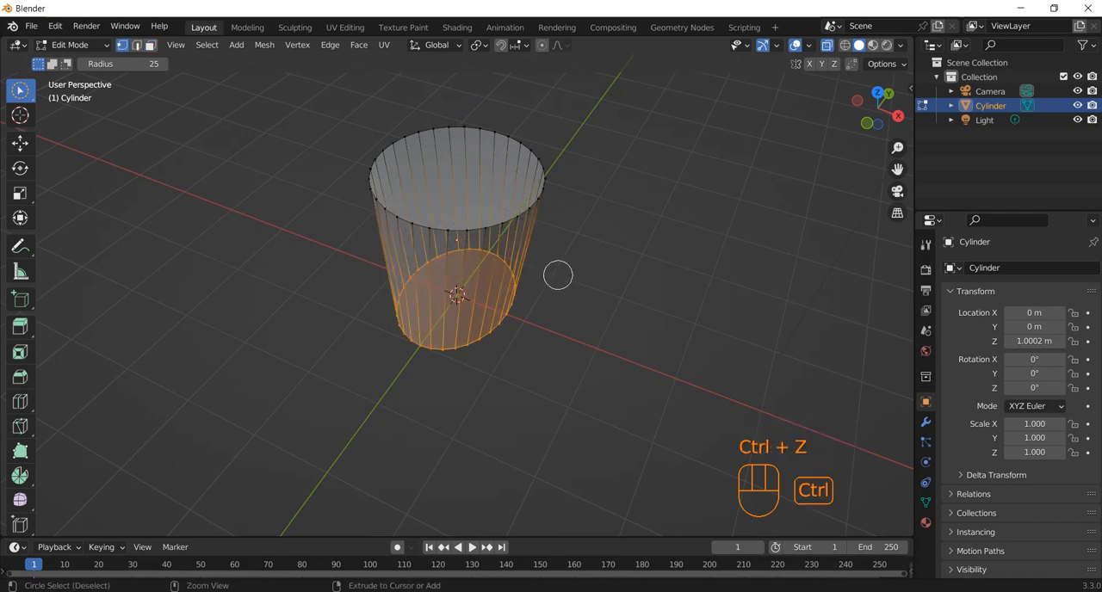
{"action": "key", "text": "ctrl+z"}
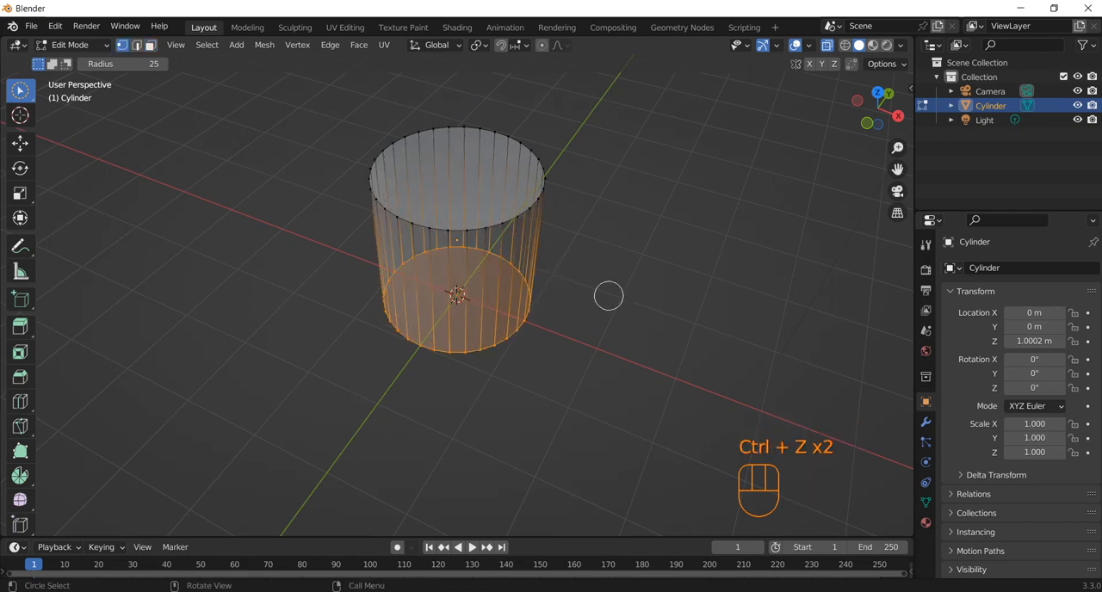
Scale the bottom ring inward uniformly to taper the cylinder into a cup shape, and clear the vertex selection.
{"action": "key", "text": "s"}
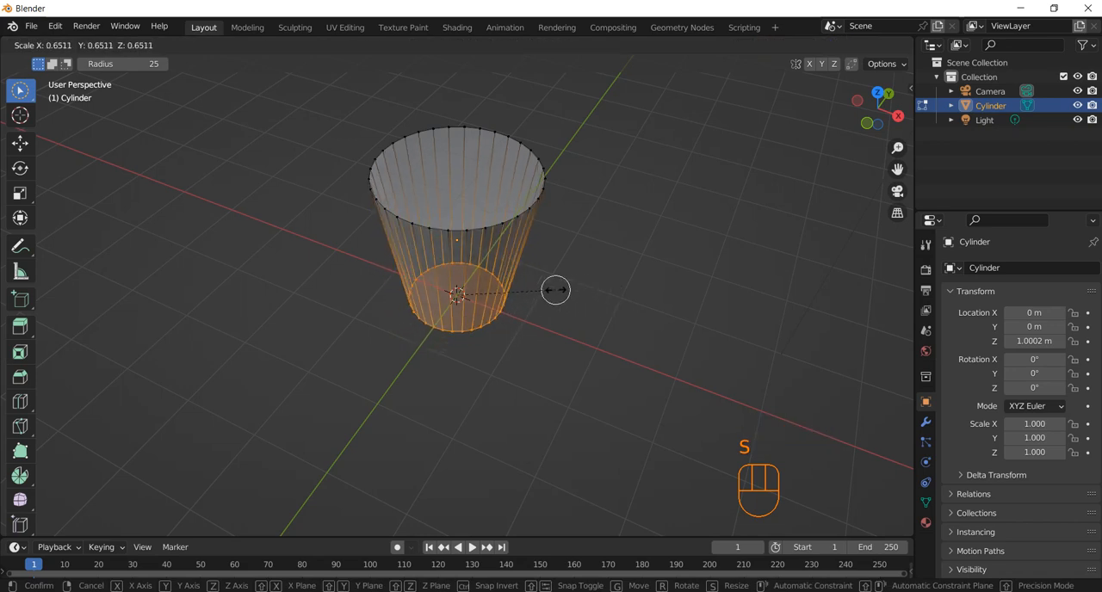
{"action": "left_click", "coordinate": [573, 293]}
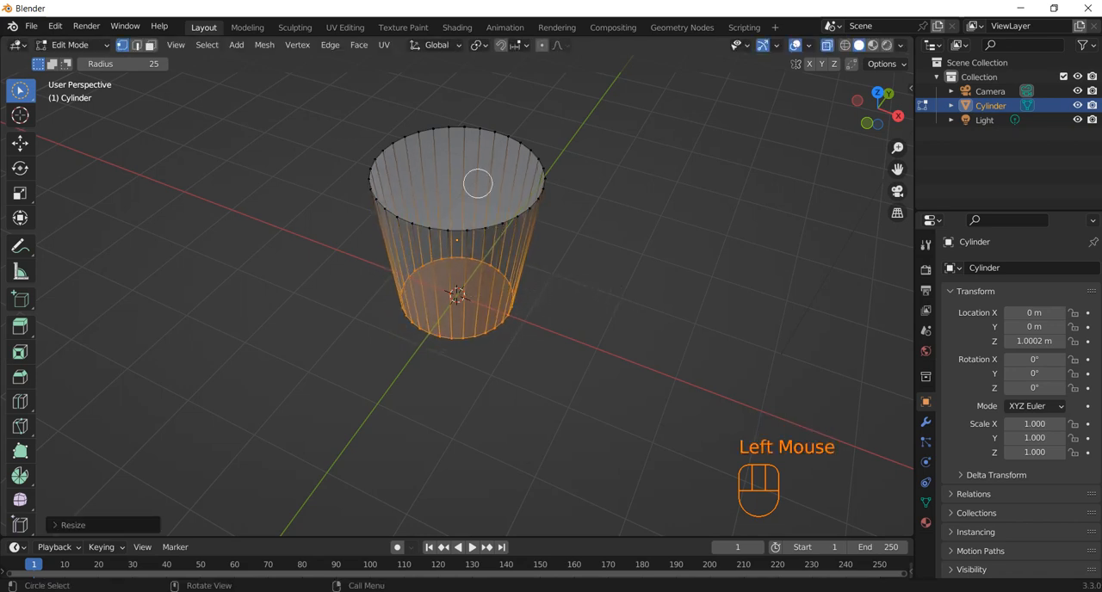
{"action": "left_click", "coordinate": [478, 183]}
Select the cylinder's top face in face mode, extrude it in place and scale it to about 0.85 to form the rim.
{"action": "left_click", "coordinate": [150, 45]}
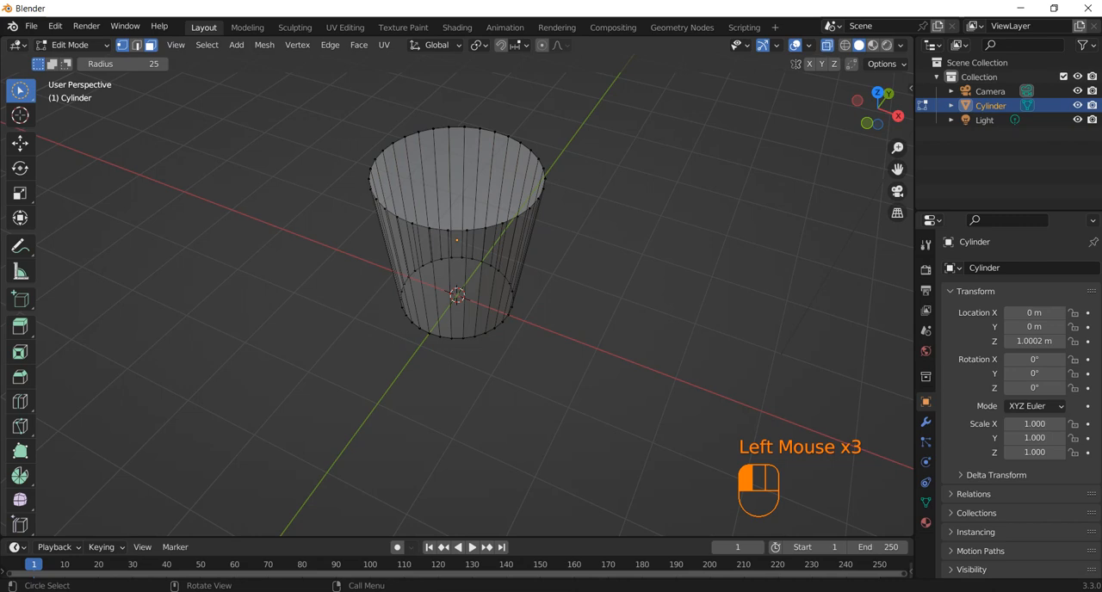
{"action": "left_click", "coordinate": [450, 177]}
{"action": "middle_click_drag", "start_coordinate": [531, 204], "coordinate": [573, 160]}
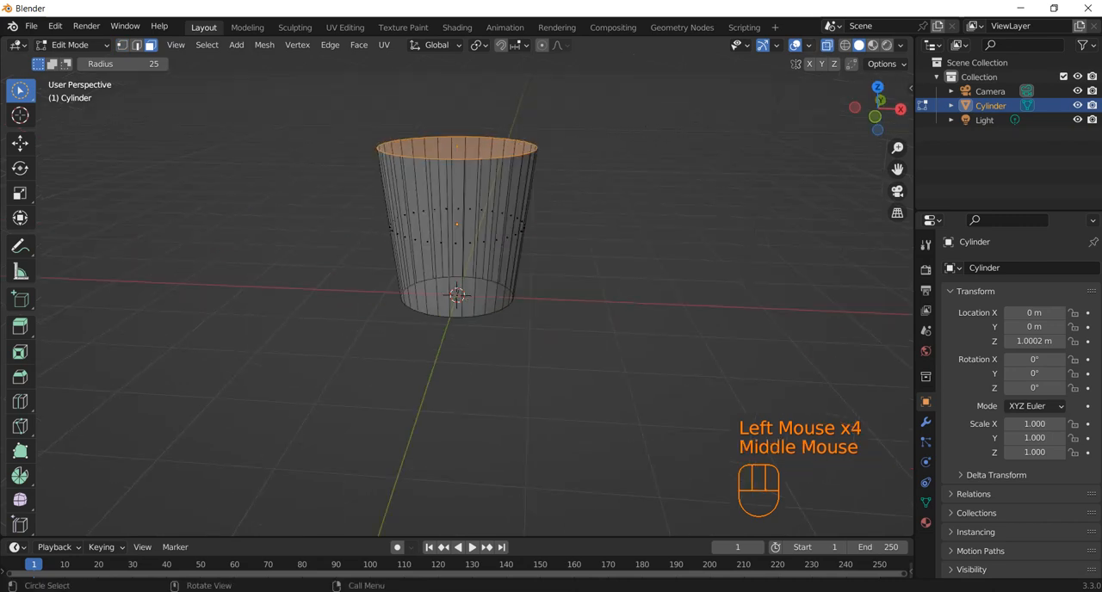
{"action": "key", "text": "KP_1"}
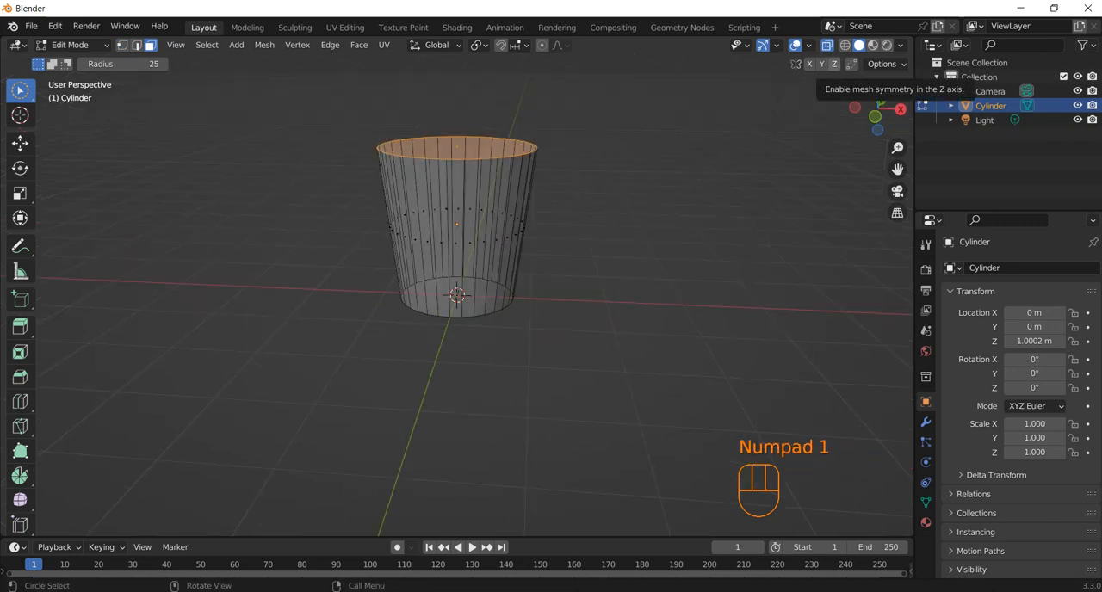
{"action": "key", "text": "KP_3"}
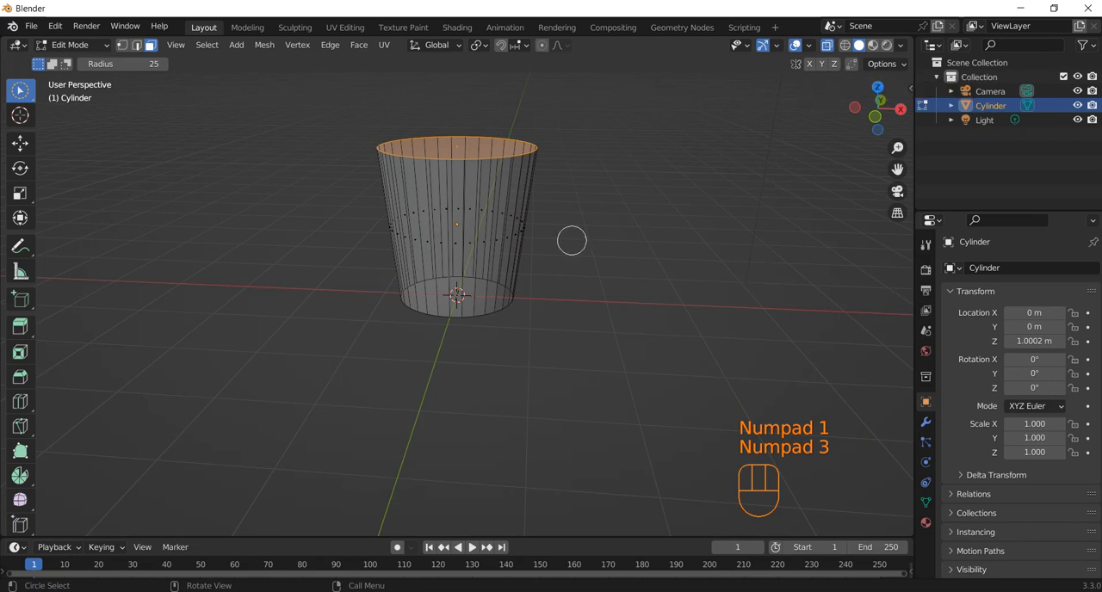
{"action": "key", "text": "KP_1"}
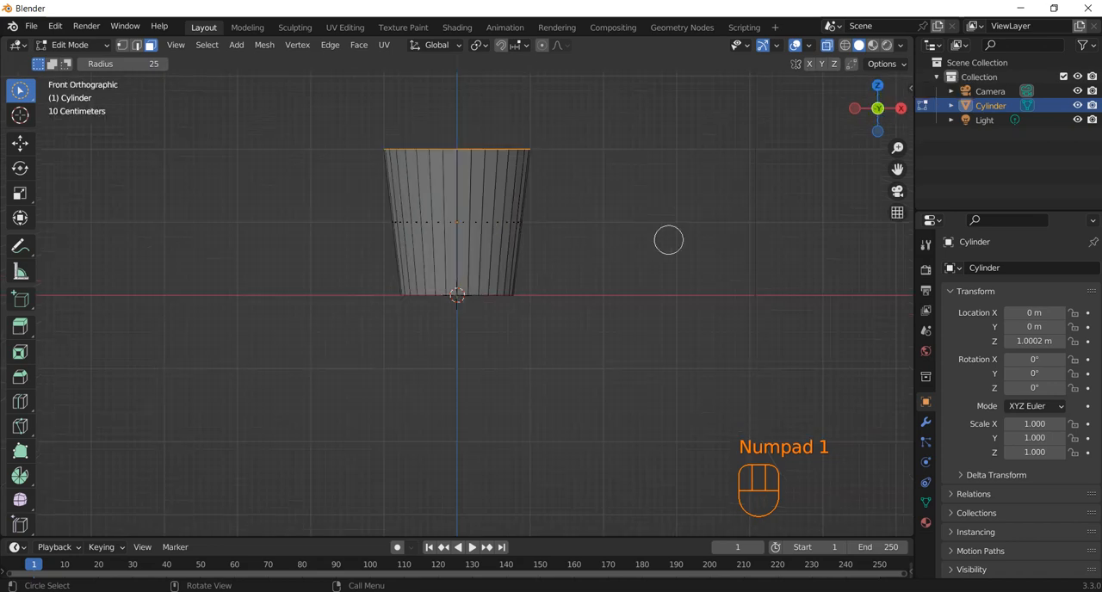
{"action": "key", "text": "e"}
{"action": "key", "text": "s"}
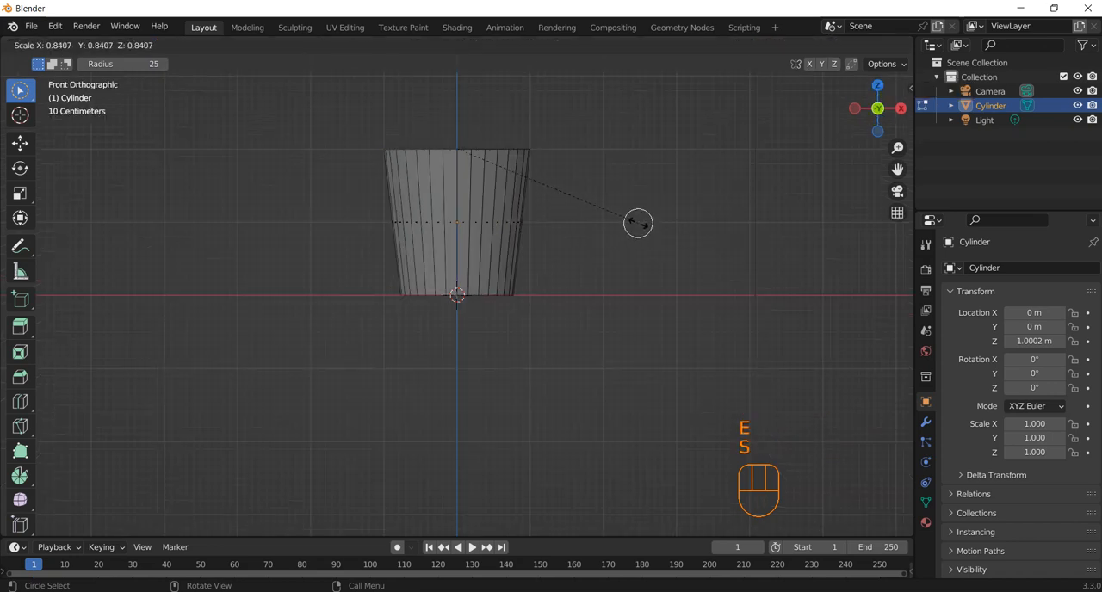
{"action": "left_click", "coordinate": [644, 225]}
{"action": "middle_click_drag", "start_coordinate": [642, 223], "coordinate": [617, 306]}
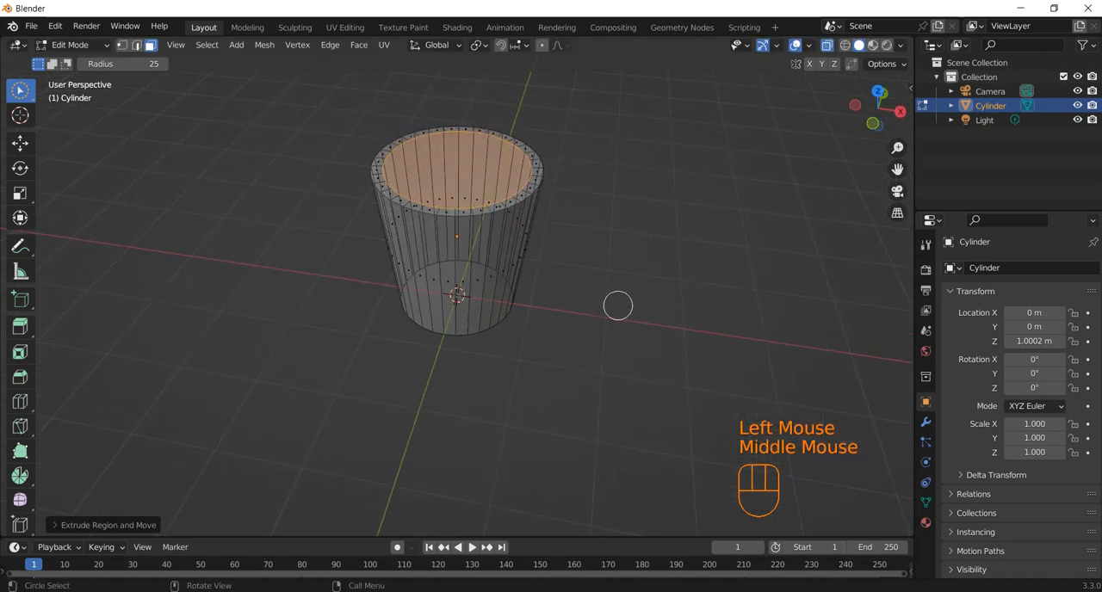
Extrude the inner top face about 1.9 m downward to just above the base, hollowing out the cup.
{"action": "key", "text": "KP_1"}
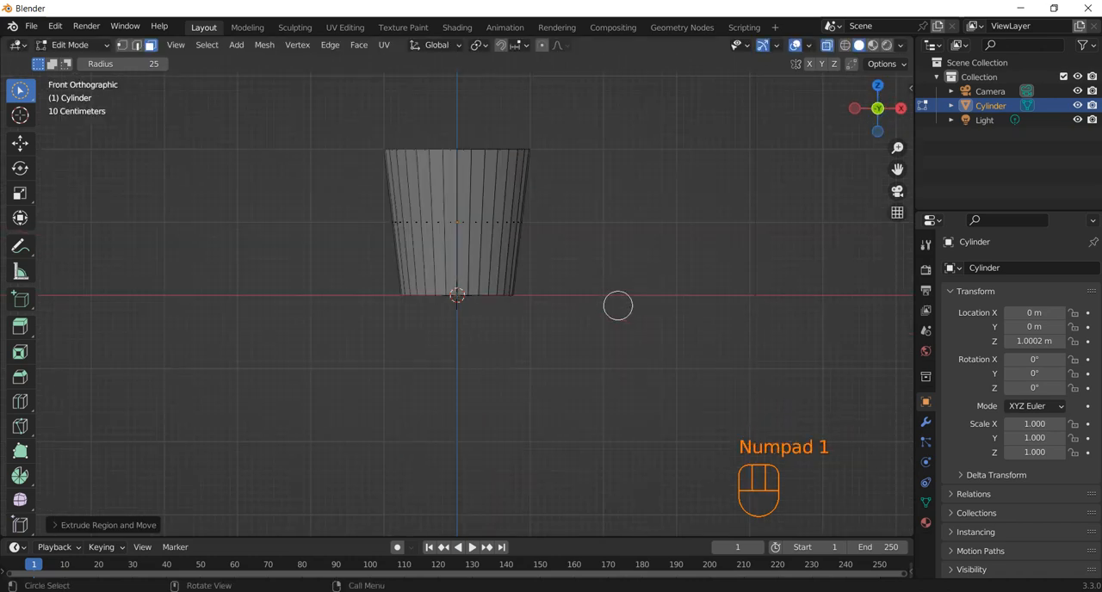
{"action": "key", "text": "e"}
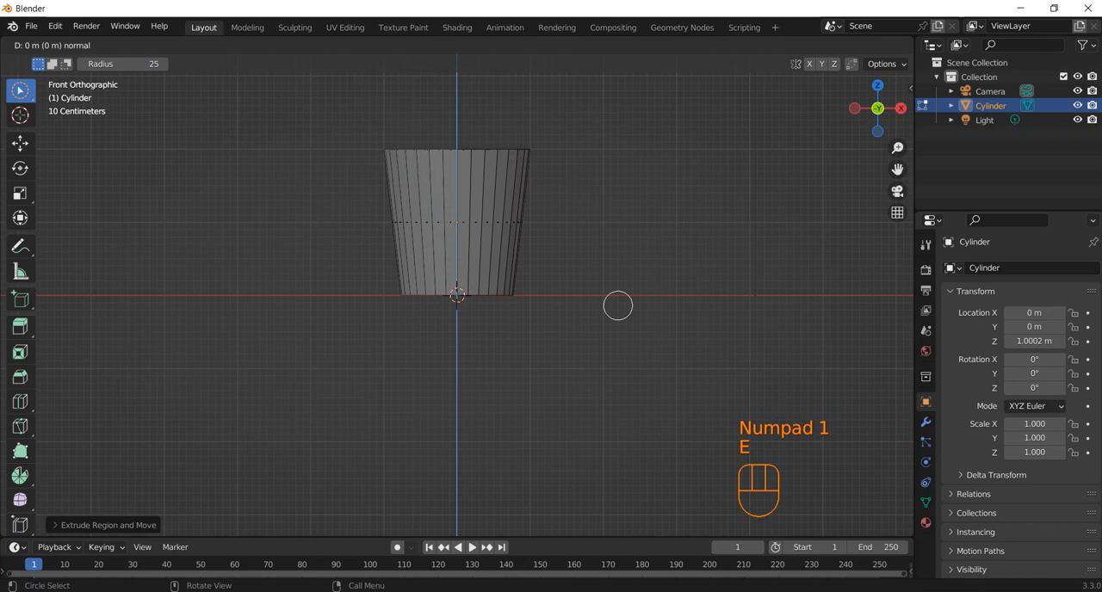
{"action": "left_click", "coordinate": [626, 444]}
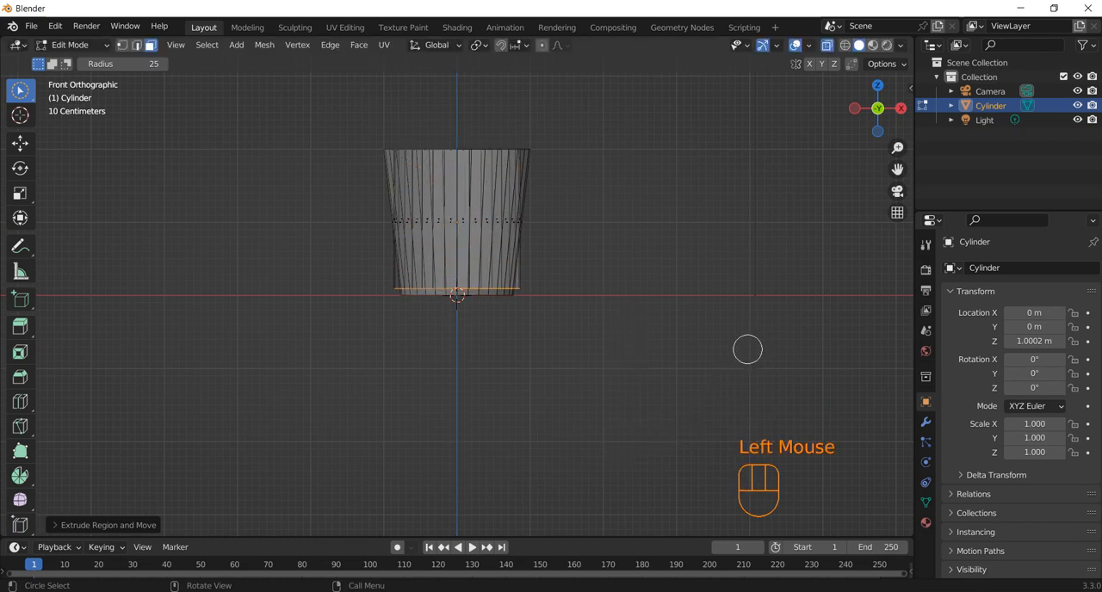
Scale the cup's inner bottom face to about 0.77 so the inside follows the taper, and turn off X-ray.
{"action": "key", "text": "s"}
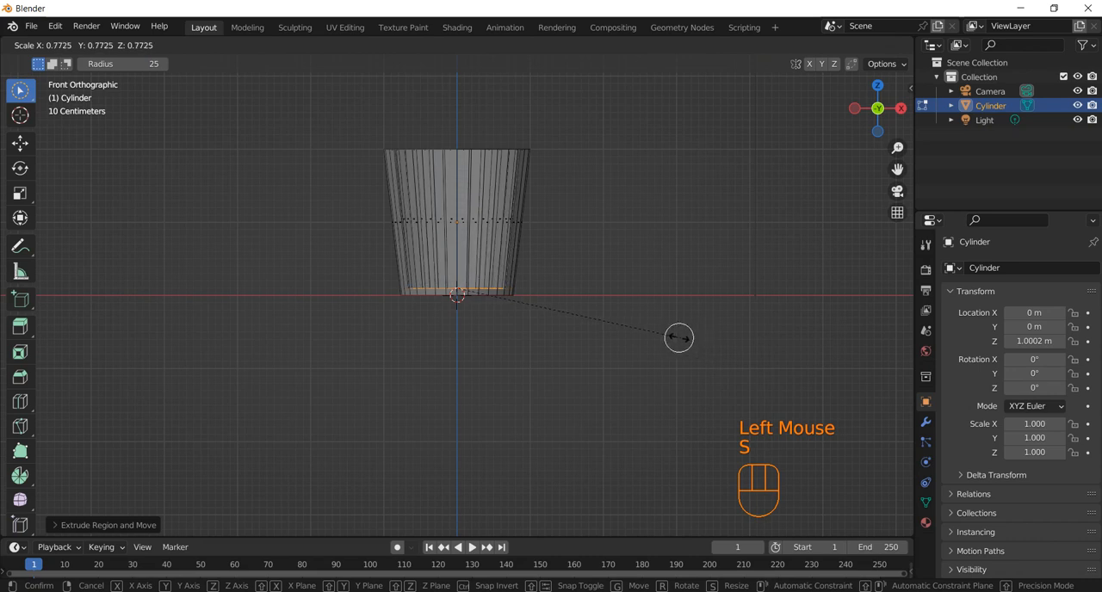
{"action": "left_click", "coordinate": [677, 336]}
{"action": "middle_click_drag", "start_coordinate": [669, 203], "coordinate": [586, 296]}
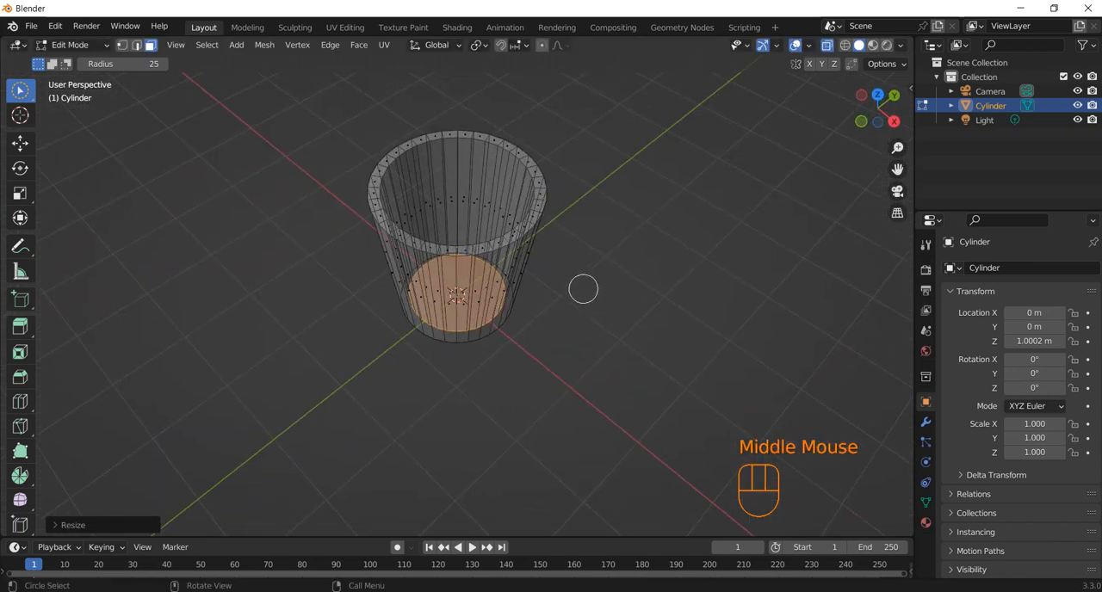
{"action": "left_click", "coordinate": [827, 46]}
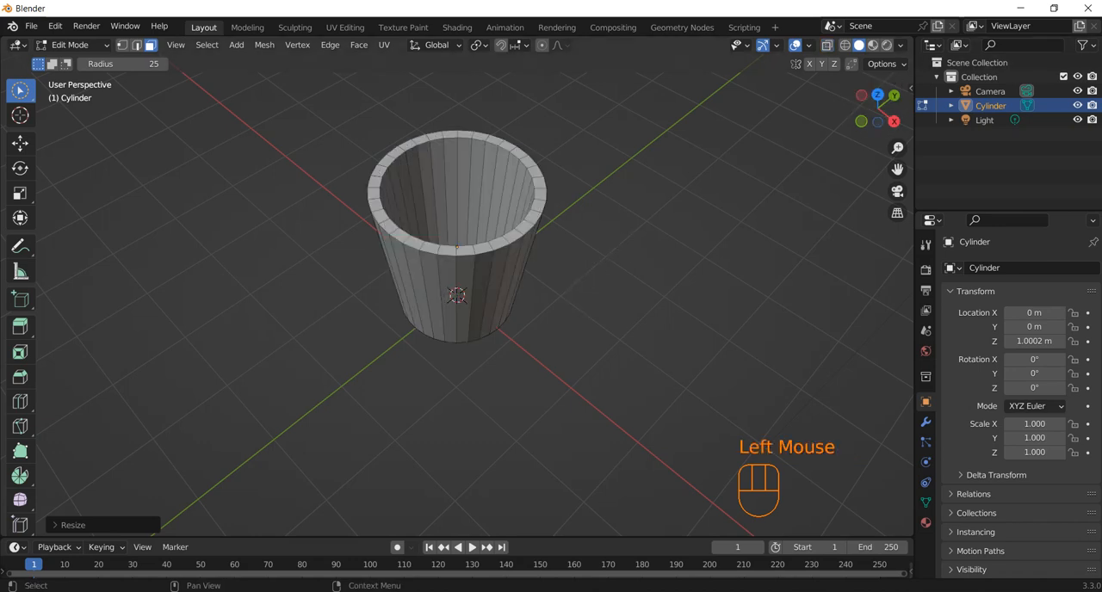
{"action": "middle_click_drag", "start_coordinate": [659, 176], "coordinate": [697, 121]}
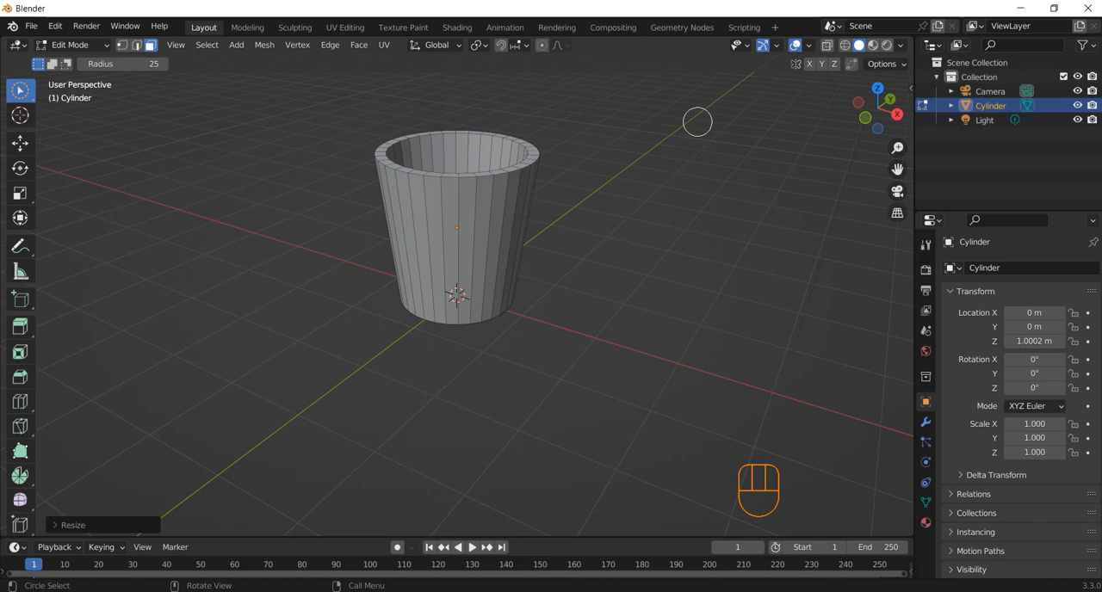
Leave Edit Mode on the cup and add a cube mesh to the scene.
{"action": "key", "text": "KP_1"}
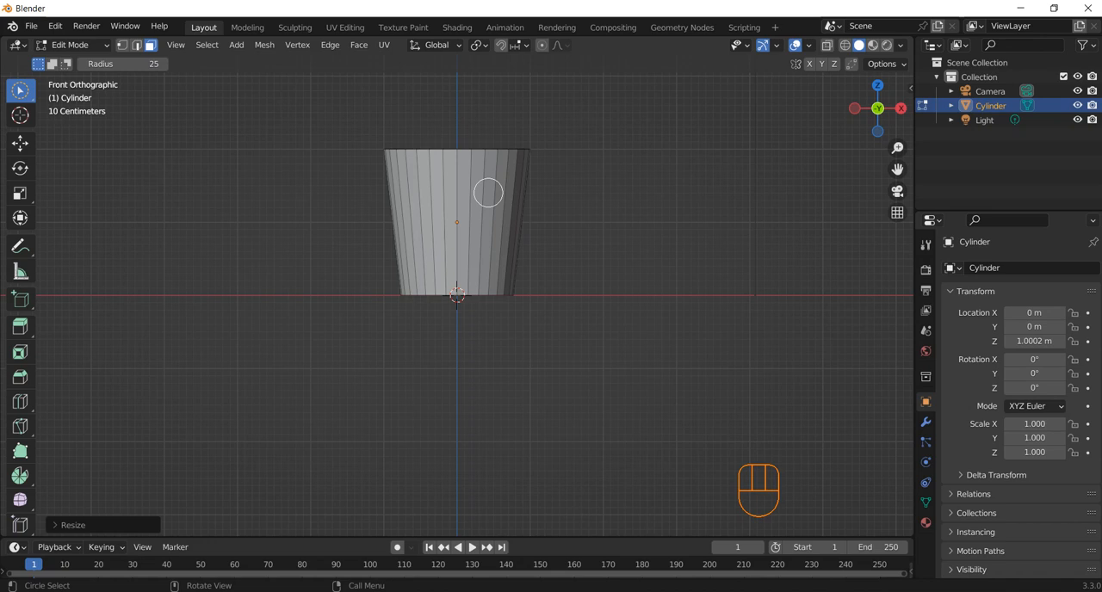
{"action": "key", "text": "shift"}
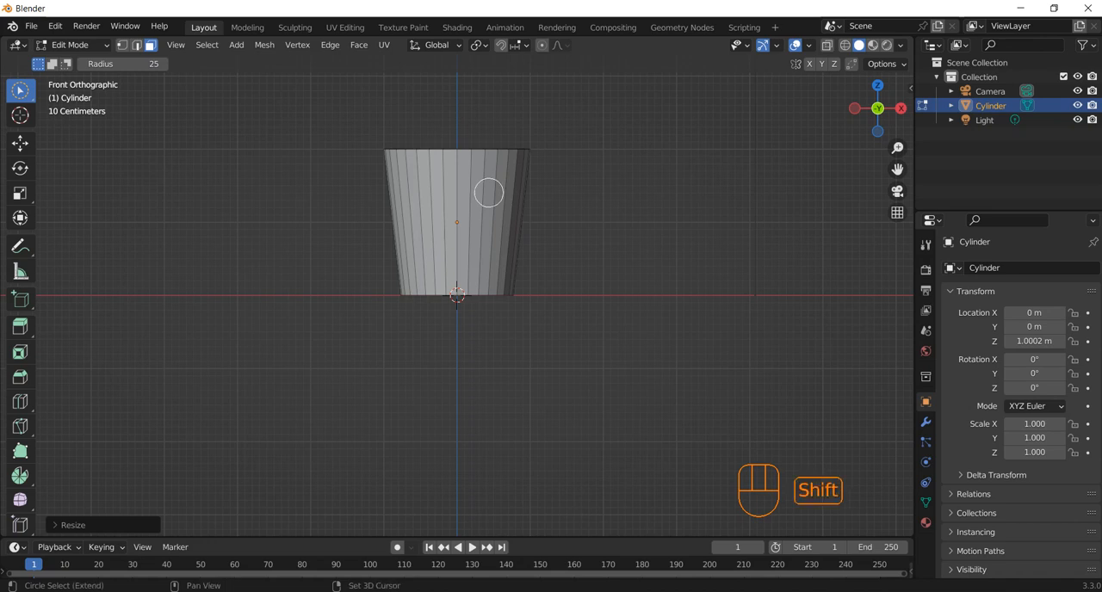
{"action": "key", "text": "shift+a"}
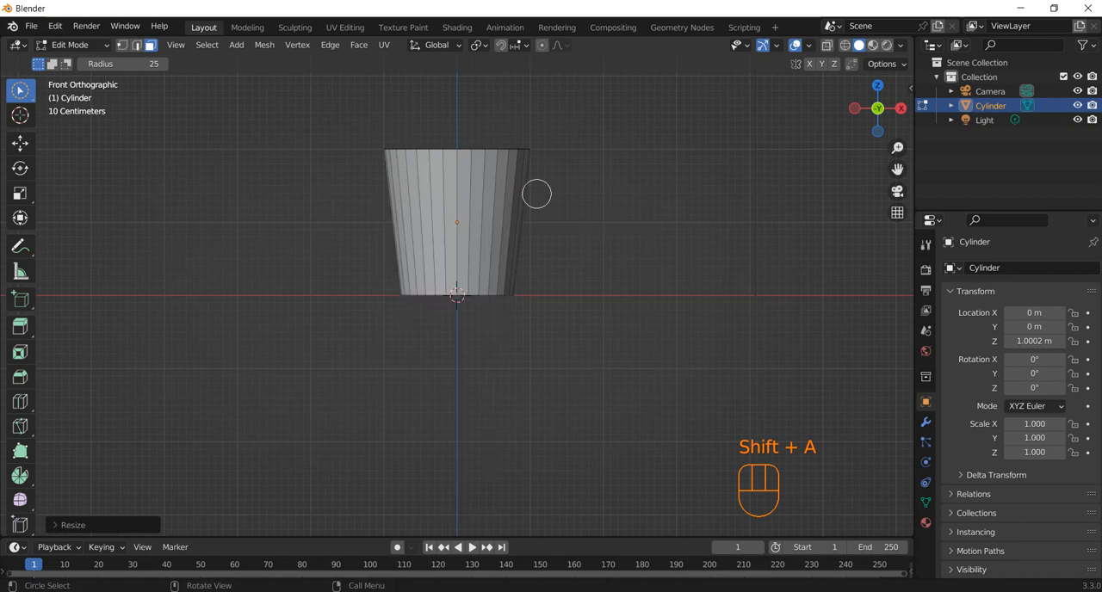
{"action": "key", "text": "Tab"}
{"action": "key", "text": "Tab"}
{"action": "key", "text": "Tab"}
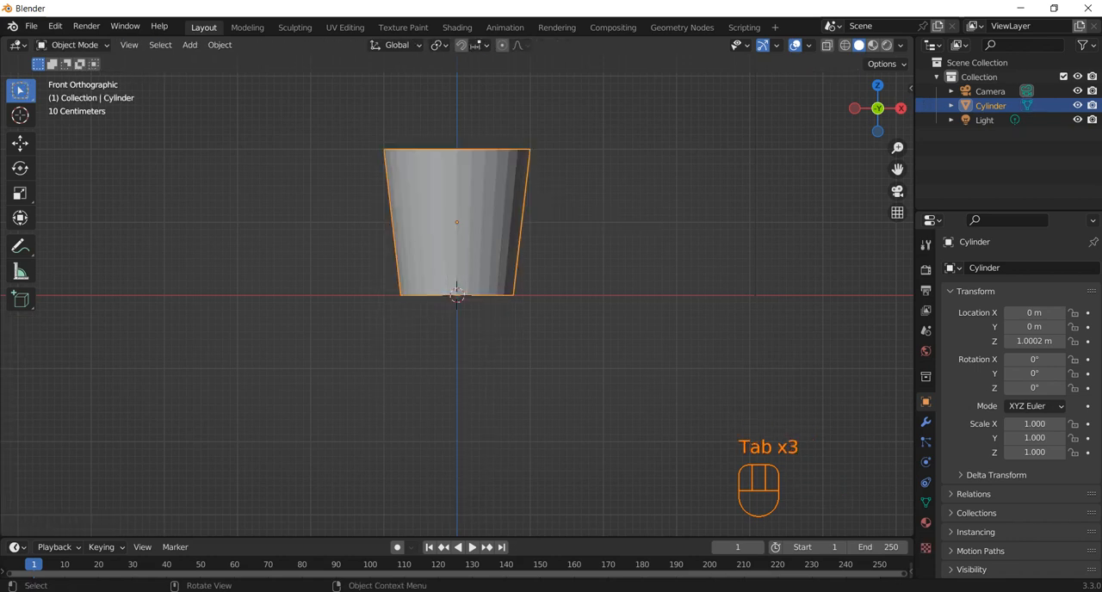
{"action": "key", "text": "shift+a"}
{"action": "mouse_move", "coordinate": [495, 193]}
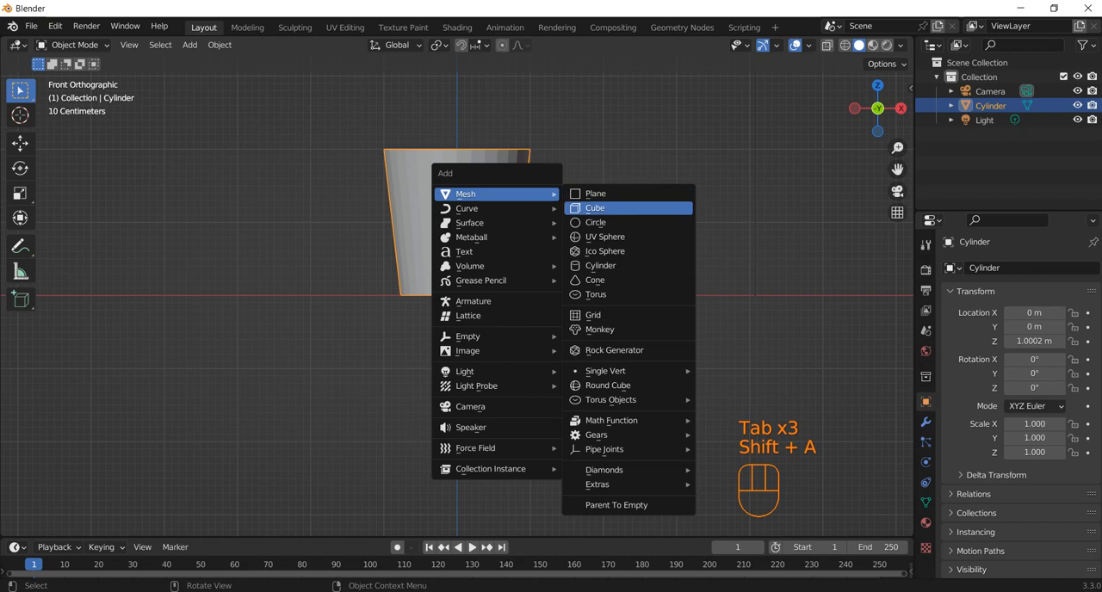
{"action": "left_click", "coordinate": [593, 207]}
Shrink the cube uniformly to a scale of about 0.414 and raise it along Z to about 1.74 m, near the cup's rim.
{"action": "key", "text": "s"}
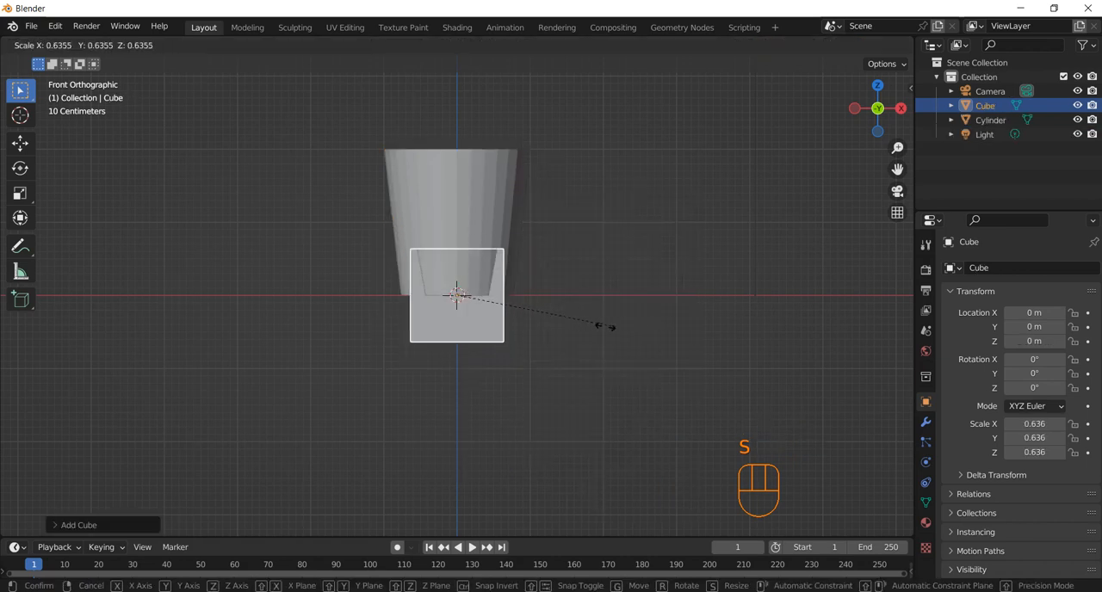
{"action": "left_click", "coordinate": [590, 325]}
{"action": "key", "text": "g"}
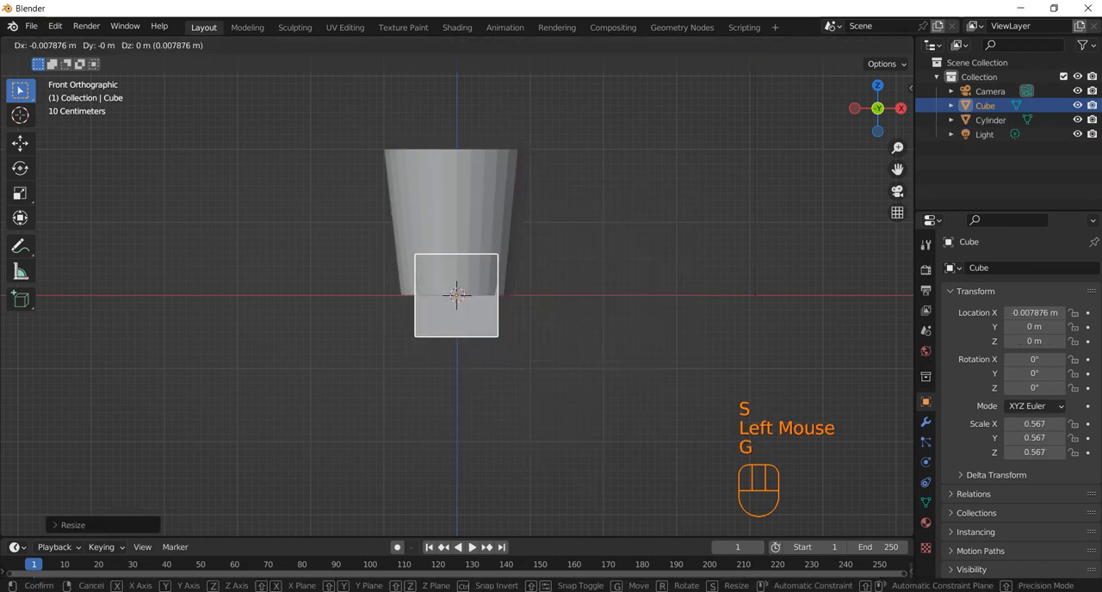
{"action": "key", "text": "z"}
{"action": "left_click", "coordinate": [607, 215]}
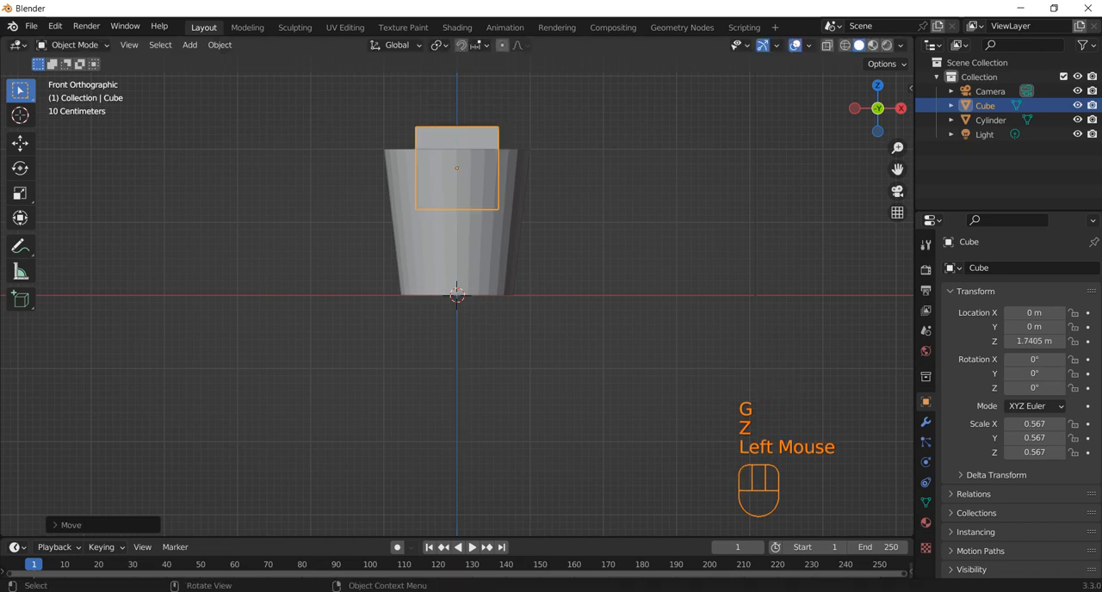
{"action": "key", "text": "s"}
{"action": "left_click", "coordinate": [590, 214]}
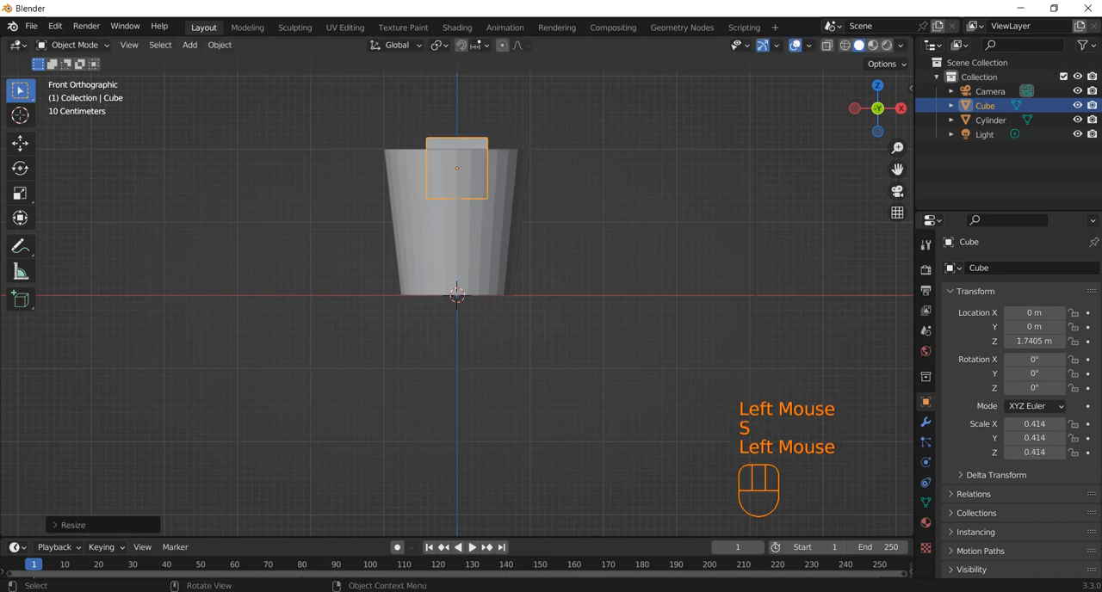
Stretch the cube along Y to a scale of about -1.644 so it extends past both sides of the cup.
{"action": "middle_click_drag", "start_coordinate": [590, 213], "coordinate": [482, 284]}
{"action": "key", "text": "s"}
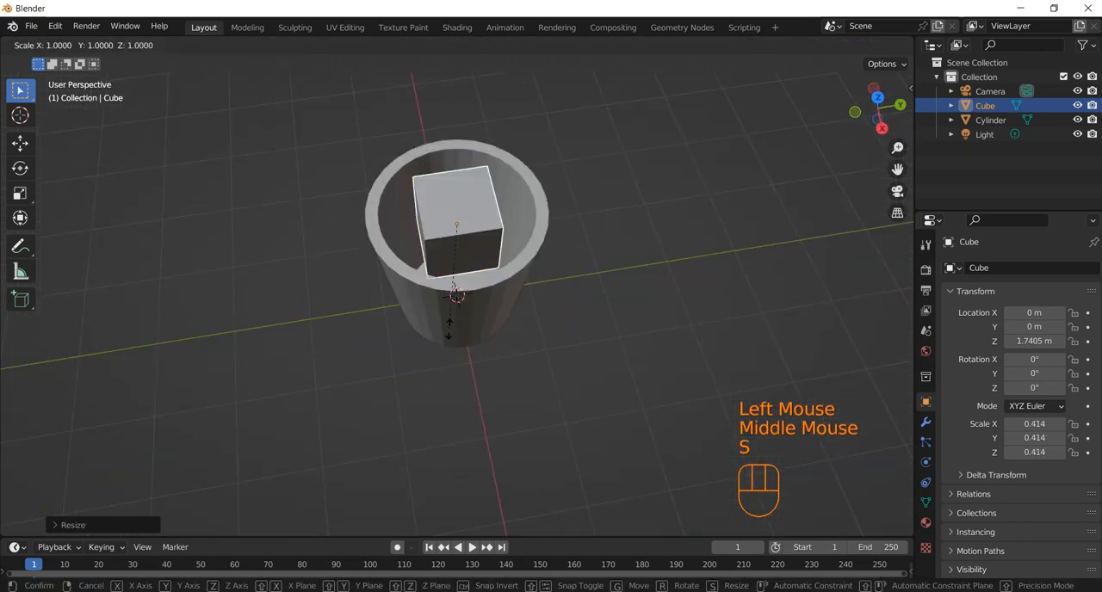
{"action": "key", "text": "y"}
{"action": "left_click", "coordinate": [517, 383]}
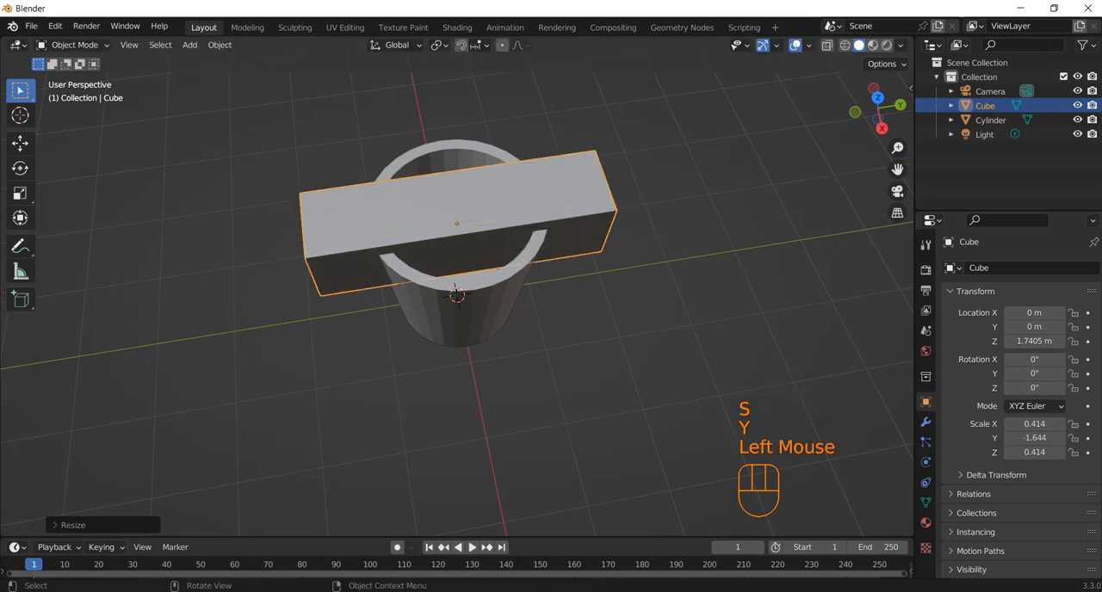
Enter Edit Mode on the stretched cube, enable X-ray and switch to edge selection.
{"action": "middle_click_drag", "start_coordinate": [517, 383], "coordinate": [564, 354]}
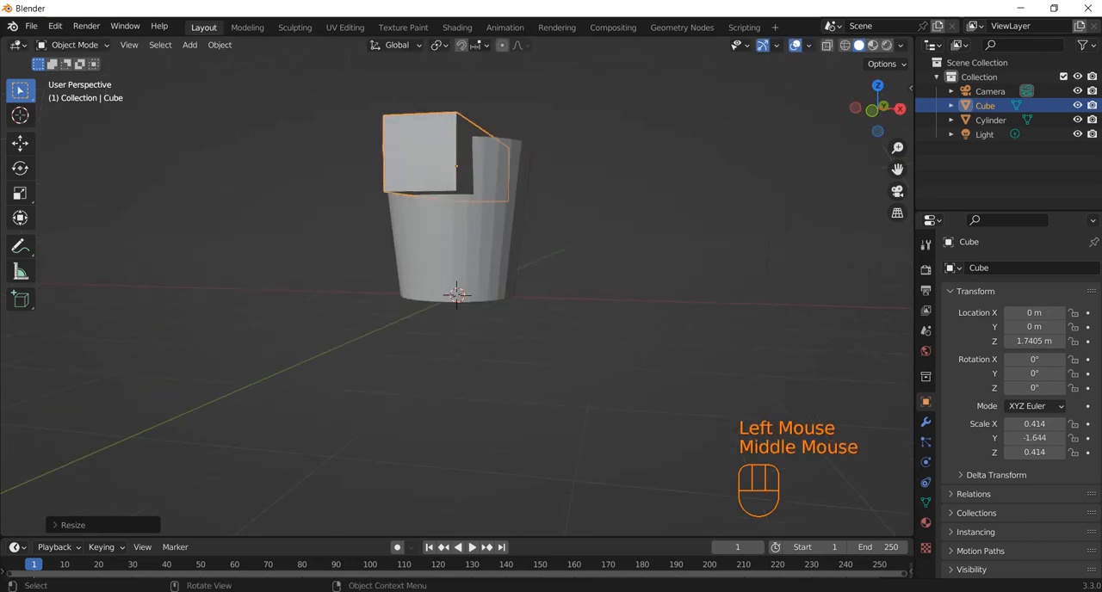
{"action": "key", "text": "KP_1"}
{"action": "key", "text": "Tab"}
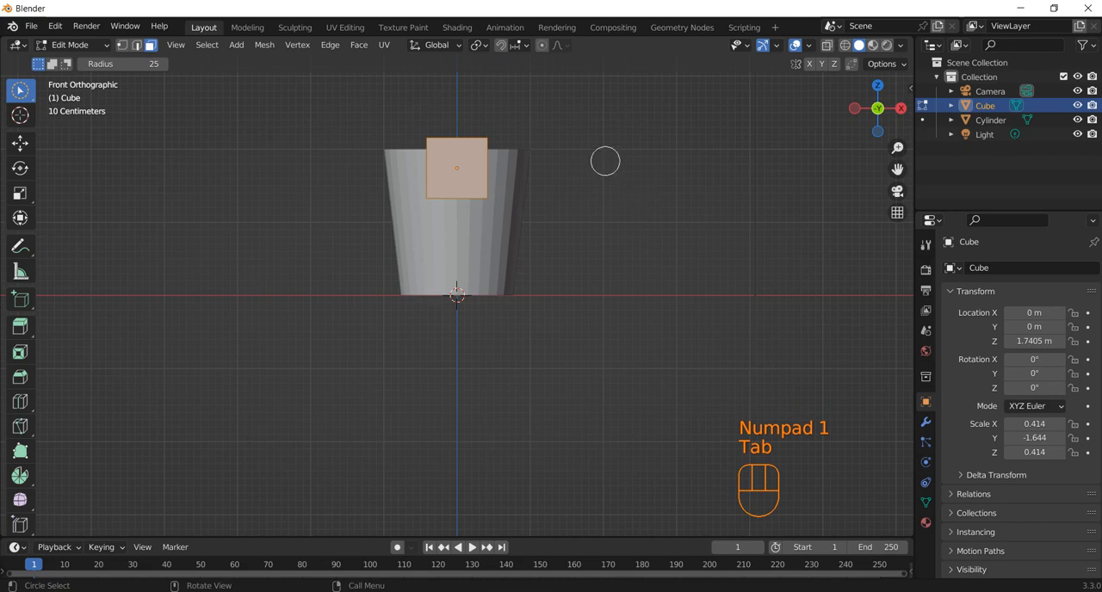
{"action": "middle_click_drag", "start_coordinate": [604, 161], "coordinate": [580, 214]}
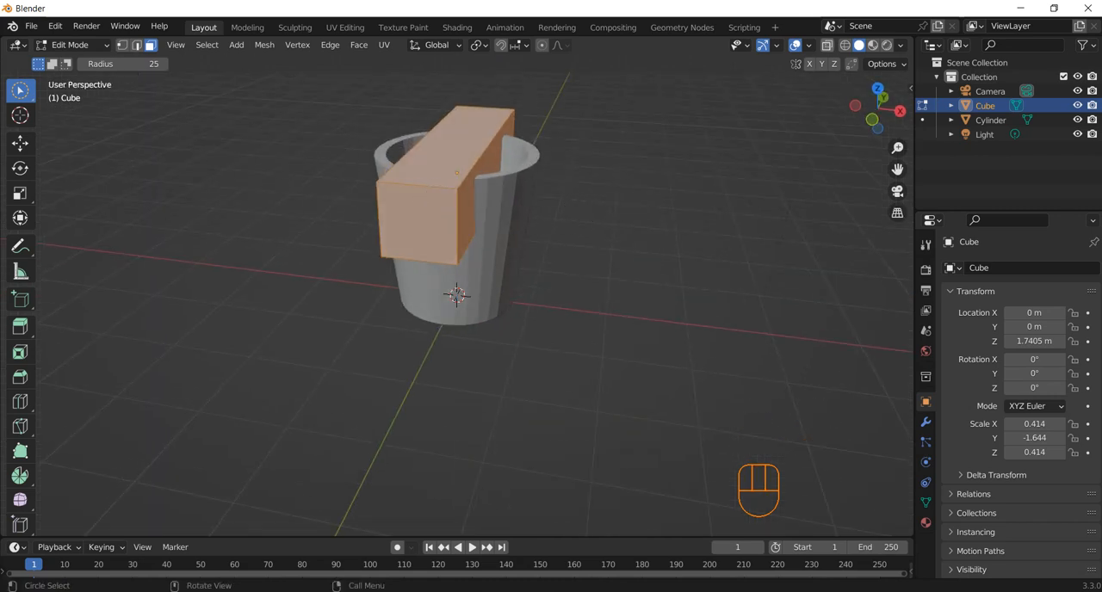
{"action": "left_click", "coordinate": [826, 45]}
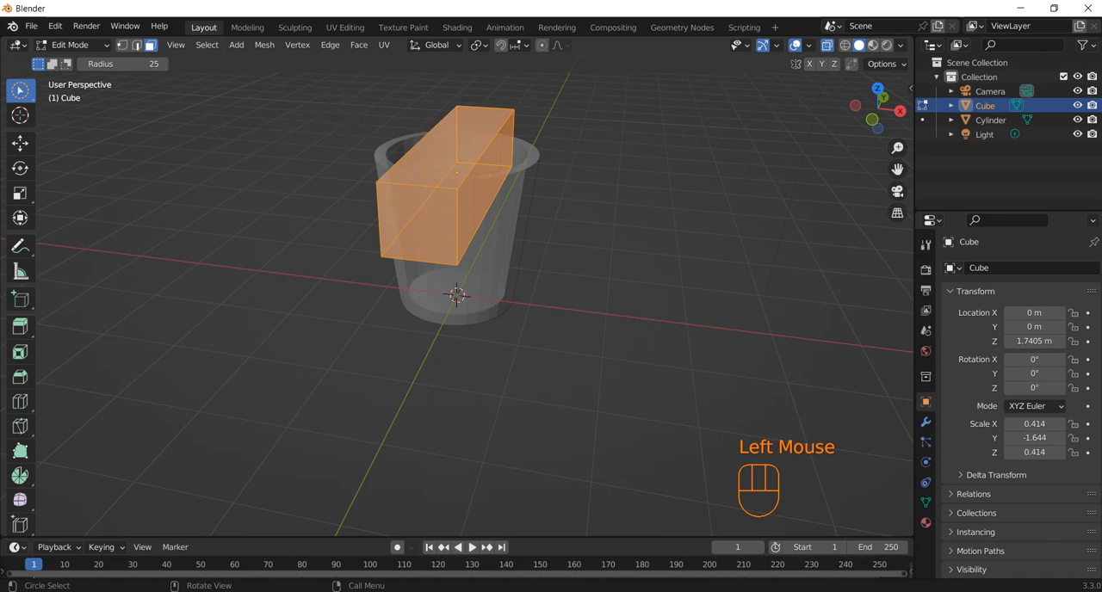
{"action": "left_click", "coordinate": [136, 44]}
{"action": "left_click", "coordinate": [455, 213]}
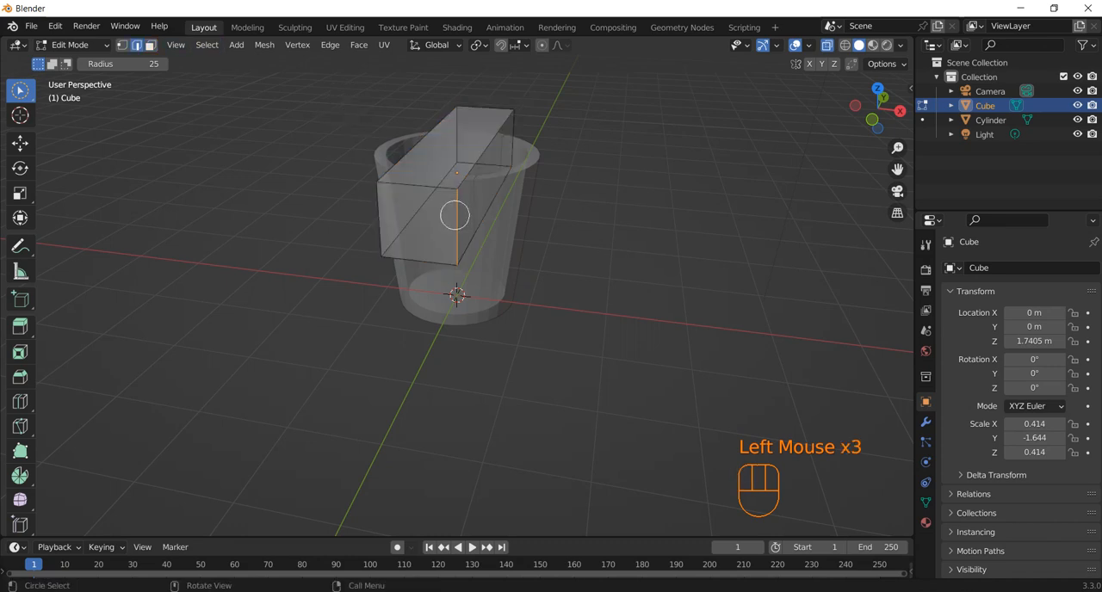
{"action": "left_click", "coordinate": [424, 260], "text": "shift"}
{"action": "left_click", "coordinate": [381, 214], "text": "shift"}
{"action": "left_click", "coordinate": [417, 186], "text": "shift"}
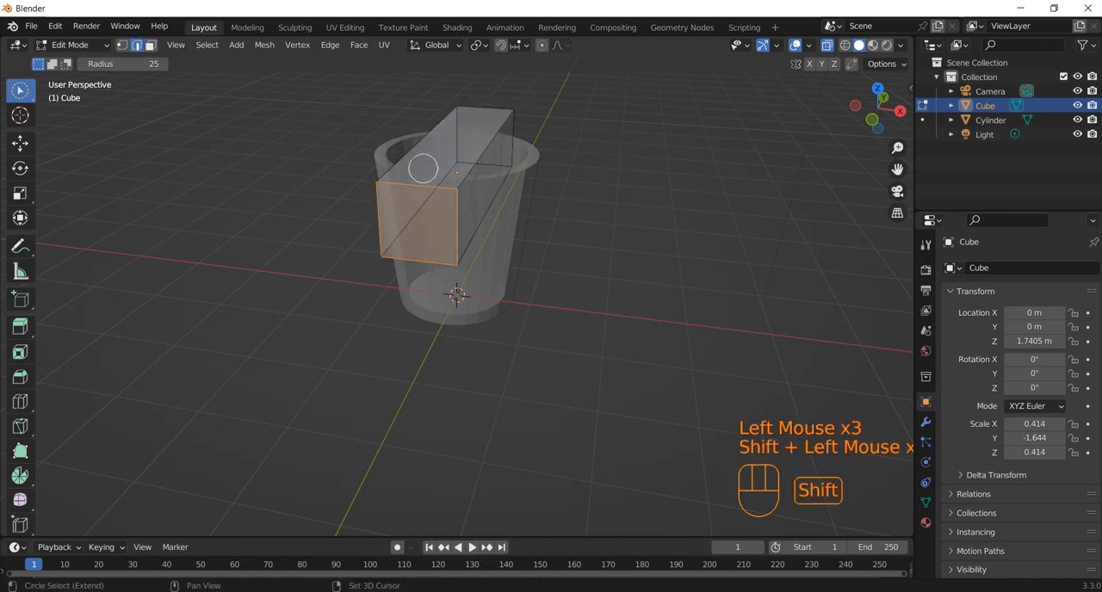
{"action": "left_click", "coordinate": [467, 110], "text": "shift"}
{"action": "left_click", "coordinate": [500, 134], "text": "shift"}
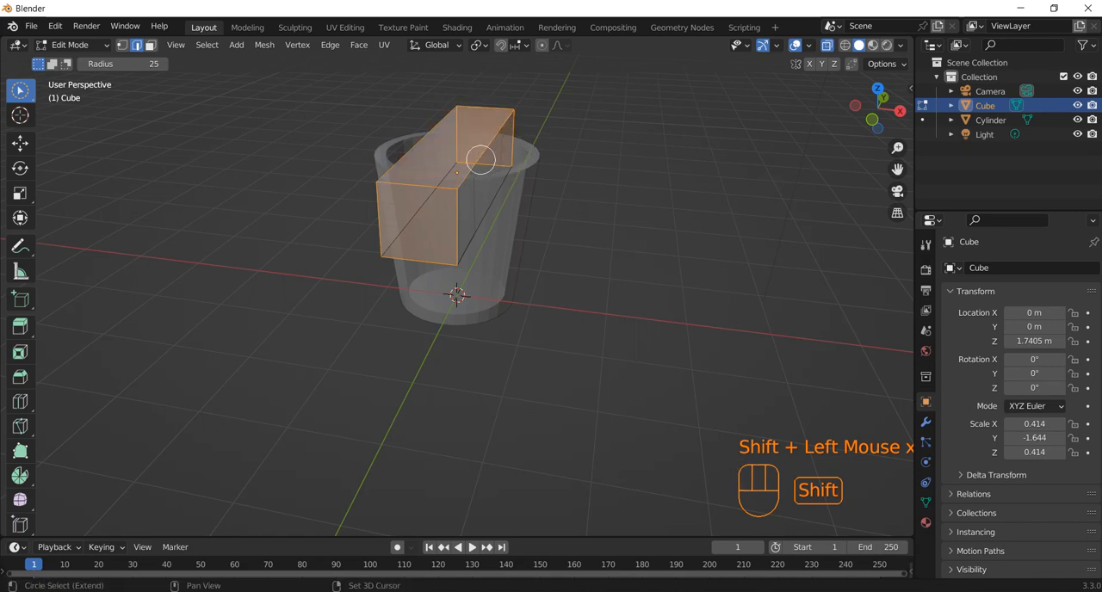
{"action": "scroll", "coordinate": [472, 177], "scroll_direction": "up", "scroll_amount": 1, "text": "shift"}
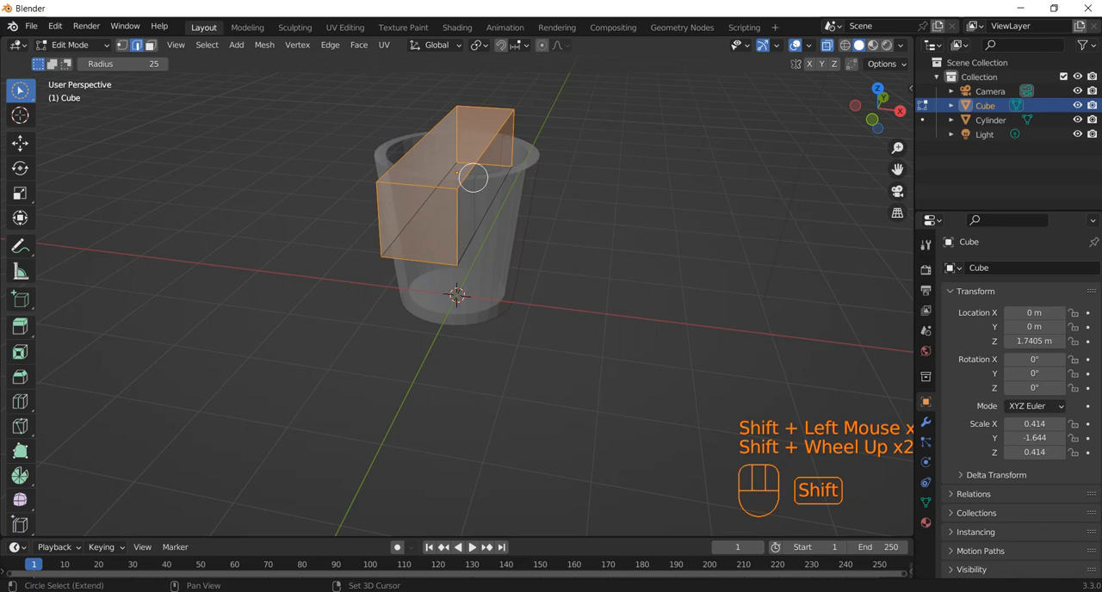
{"action": "middle_click_drag", "start_coordinate": [473, 177], "coordinate": [473, 177], "text": "shift"}
{"action": "key", "text": "ctrl+z"}
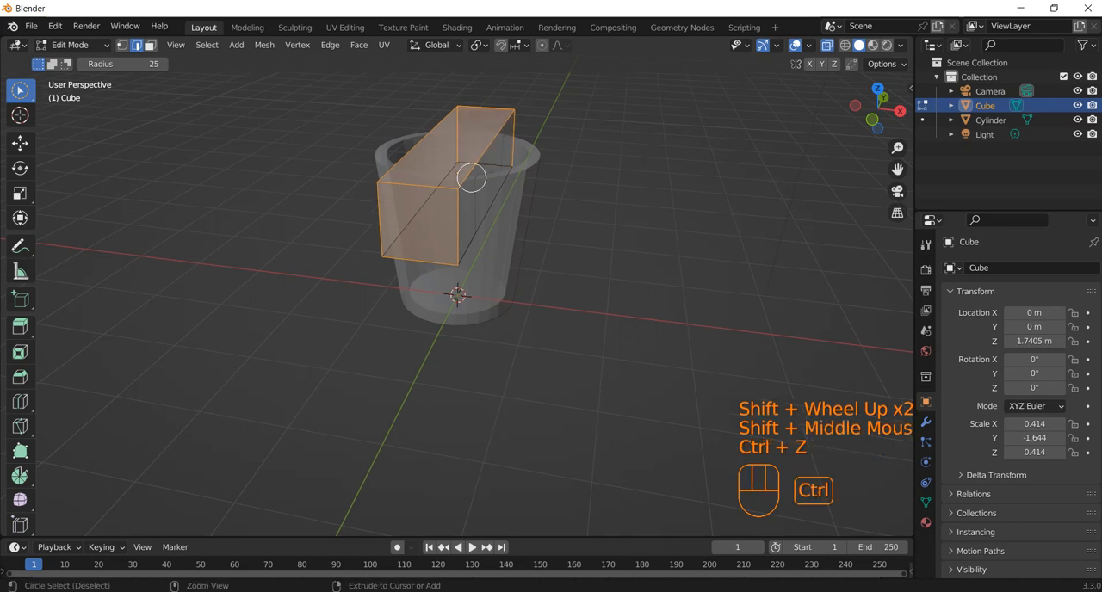
{"action": "key", "text": "ctrl+z"}
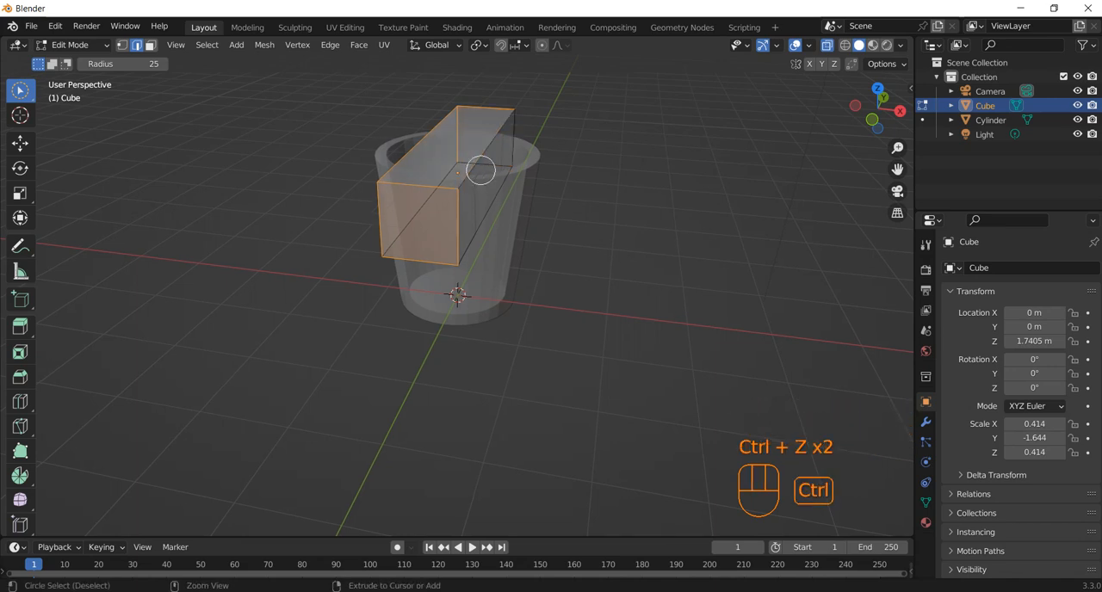
{"action": "left_click", "coordinate": [457, 99], "text": "shift"}
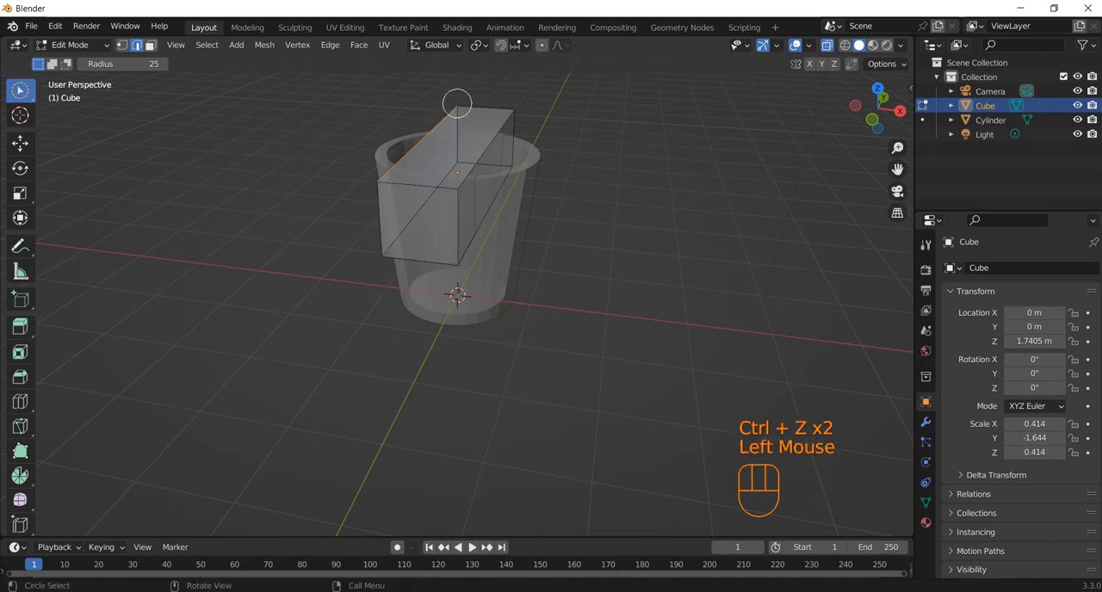
Select the four edges of the stretched cube's far end face.
{"action": "left_click", "coordinate": [467, 105], "text": "shift"}
{"action": "left_click", "coordinate": [526, 127], "text": "shift"}
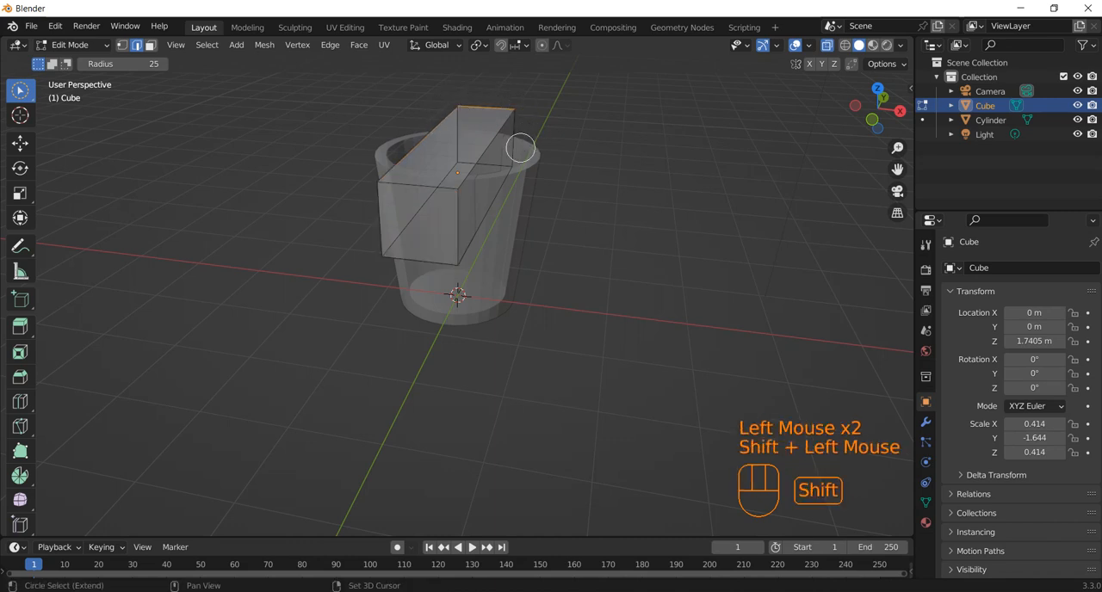
{"action": "left_click", "coordinate": [519, 143], "text": "shift"}
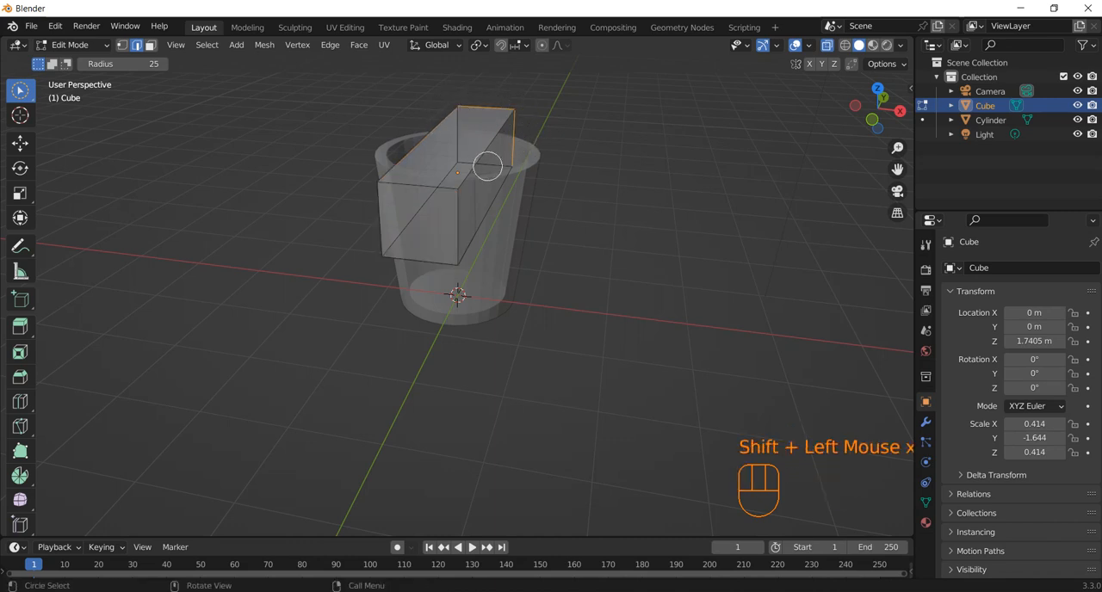
{"action": "scroll", "coordinate": [495, 155], "scroll_direction": "up", "scroll_amount": 3}
{"action": "middle_click_drag", "start_coordinate": [513, 112], "coordinate": [491, 288], "text": "shift"}
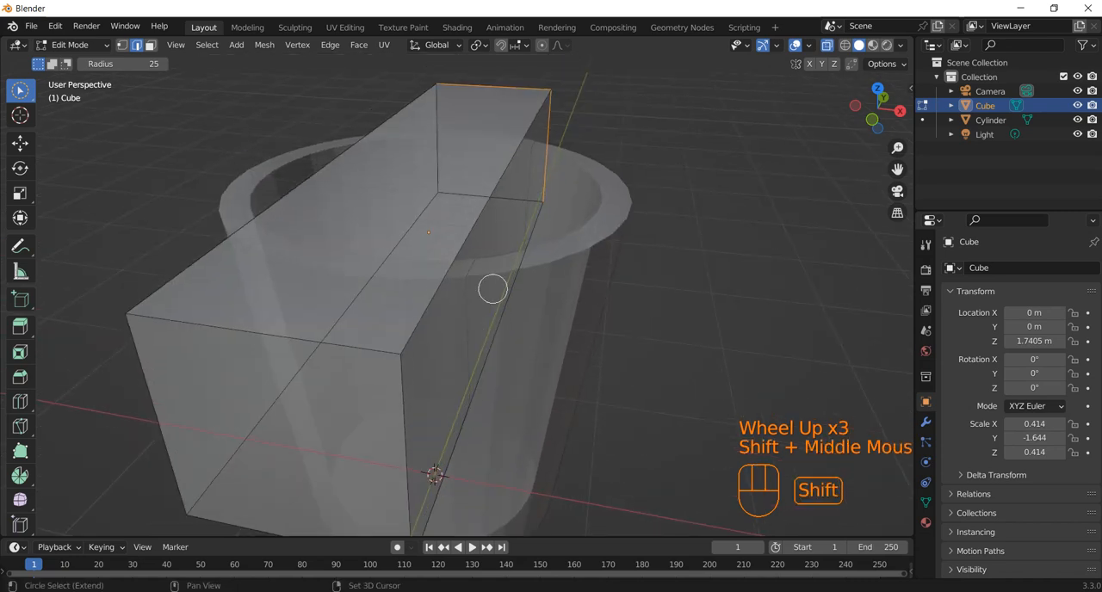
{"action": "left_click", "coordinate": [465, 190], "text": "shift"}
{"action": "left_click", "coordinate": [435, 146], "text": "shift"}
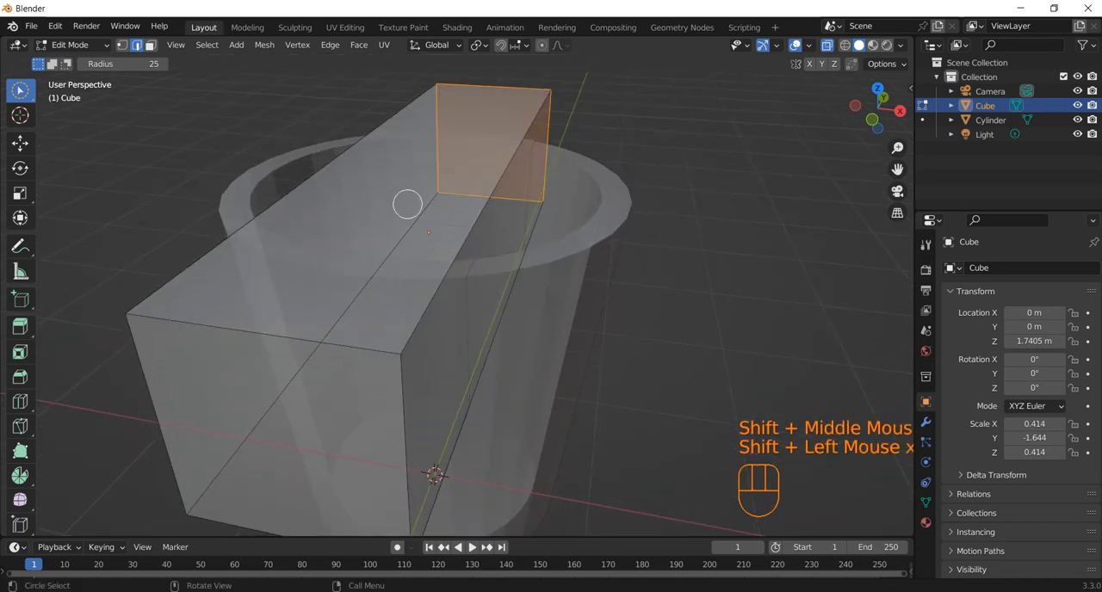
Add the four edges of the stretched cube's near end face to the selection.
{"action": "left_click", "coordinate": [149, 366], "text": "shift"}
{"action": "left_click", "coordinate": [201, 320], "text": "shift"}
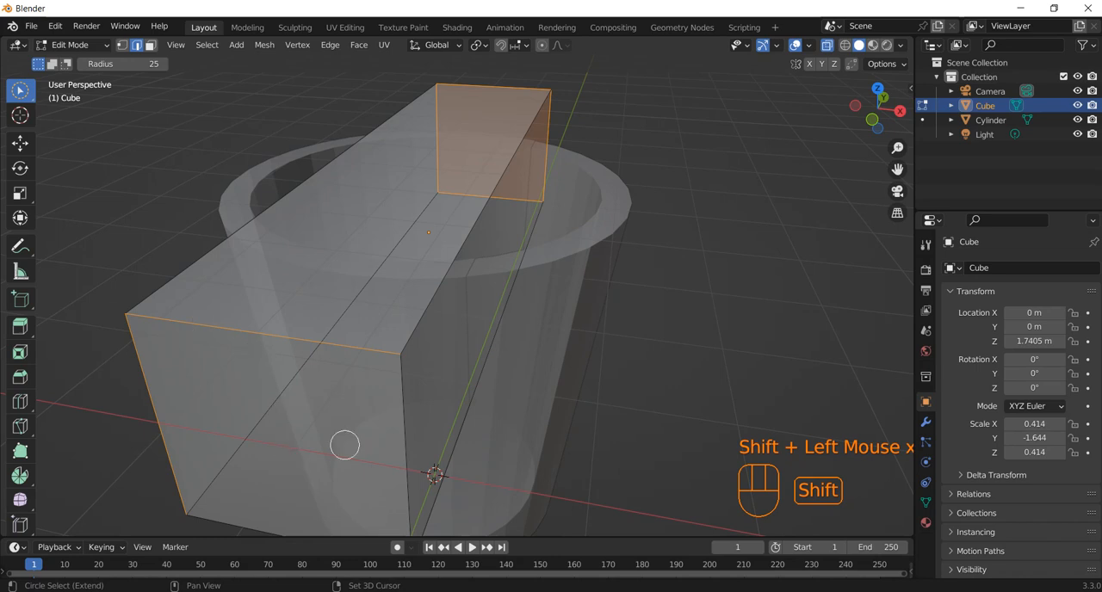
{"action": "left_click", "coordinate": [402, 399], "text": "shift"}
{"action": "scroll", "coordinate": [413, 394], "scroll_direction": "down", "scroll_amount": 2}
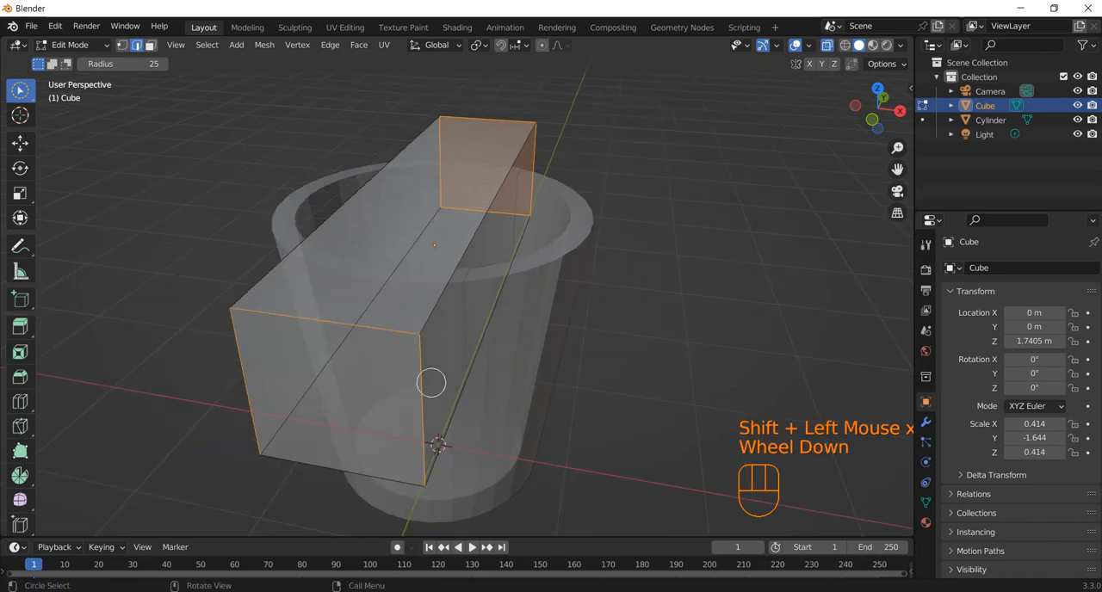
{"action": "left_click", "coordinate": [368, 460], "text": "shift"}
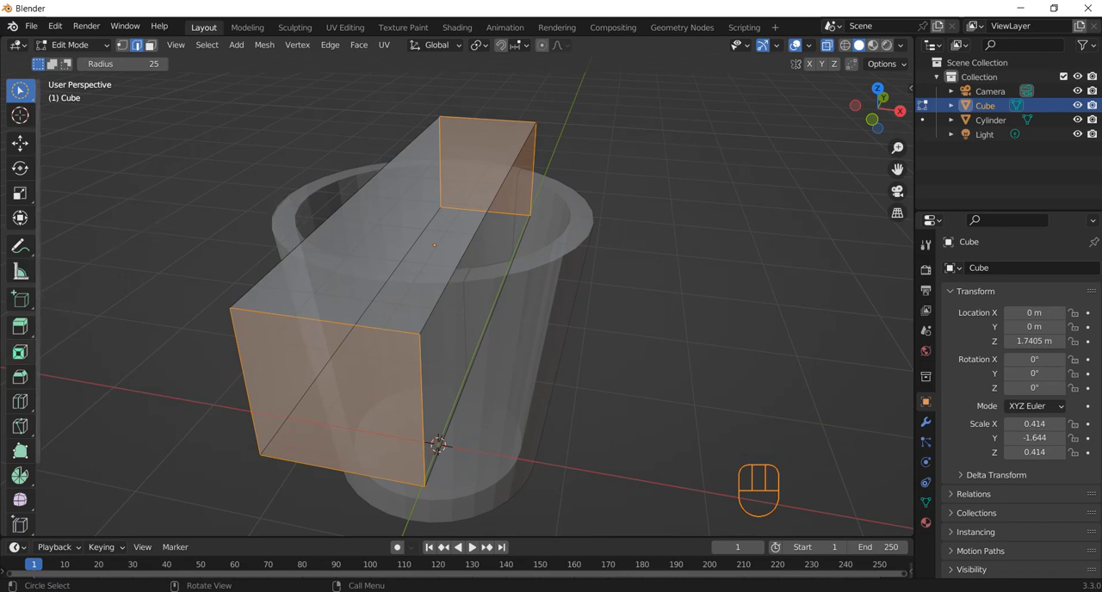
Bevel the selected edges of both end faces with a width of about 0.188 m.
{"action": "left_click", "coordinate": [20, 376]}
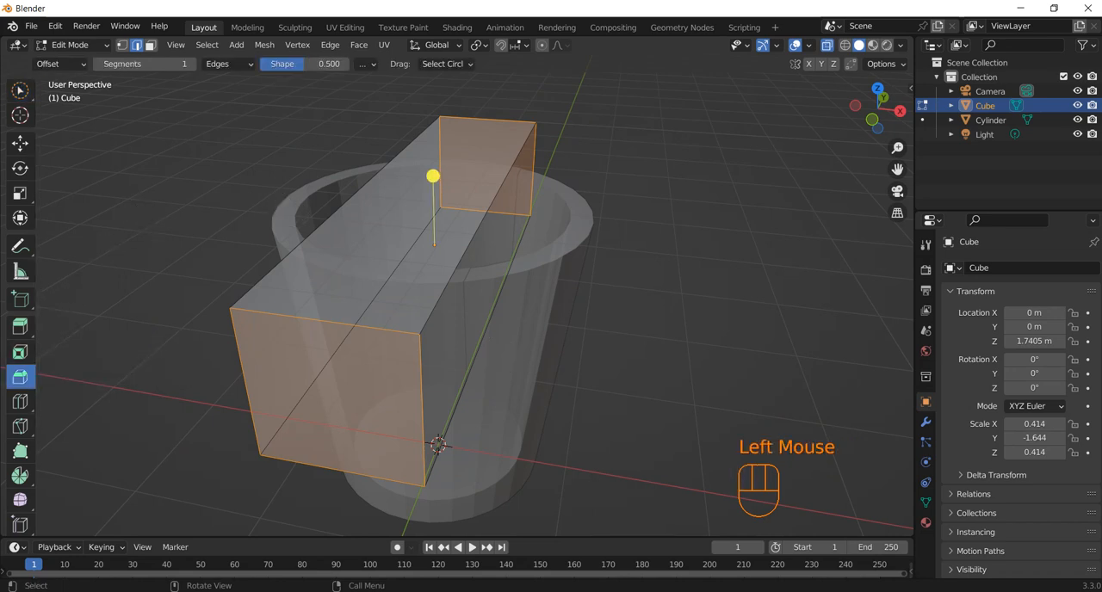
{"action": "left_click_drag", "start_coordinate": [432, 176], "coordinate": [445, 153]}
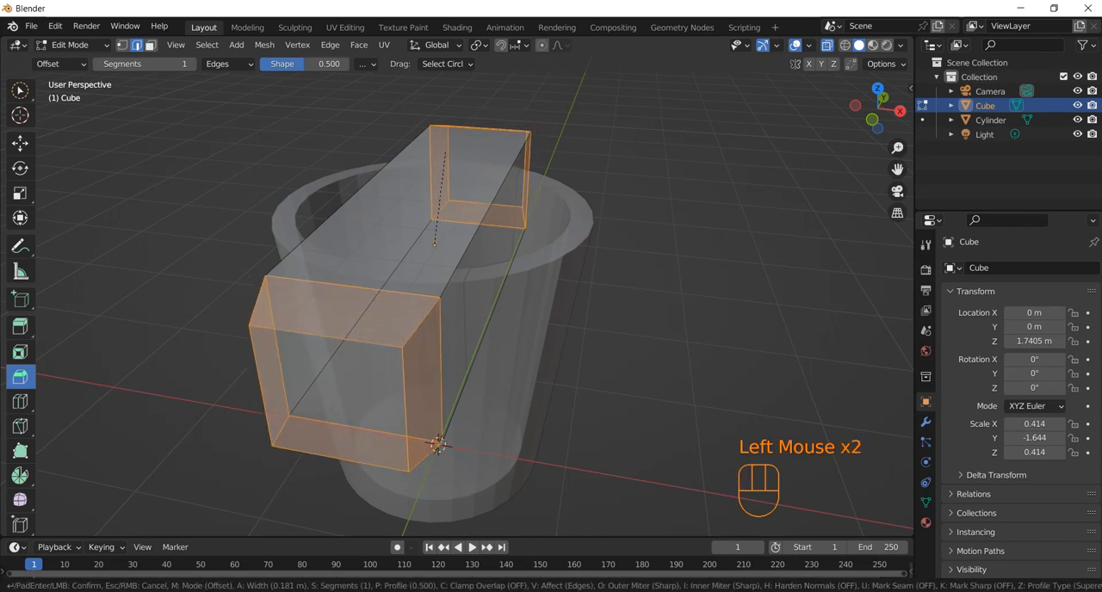
{"action": "left_click_drag", "start_coordinate": [445, 152], "coordinate": [445, 151]}
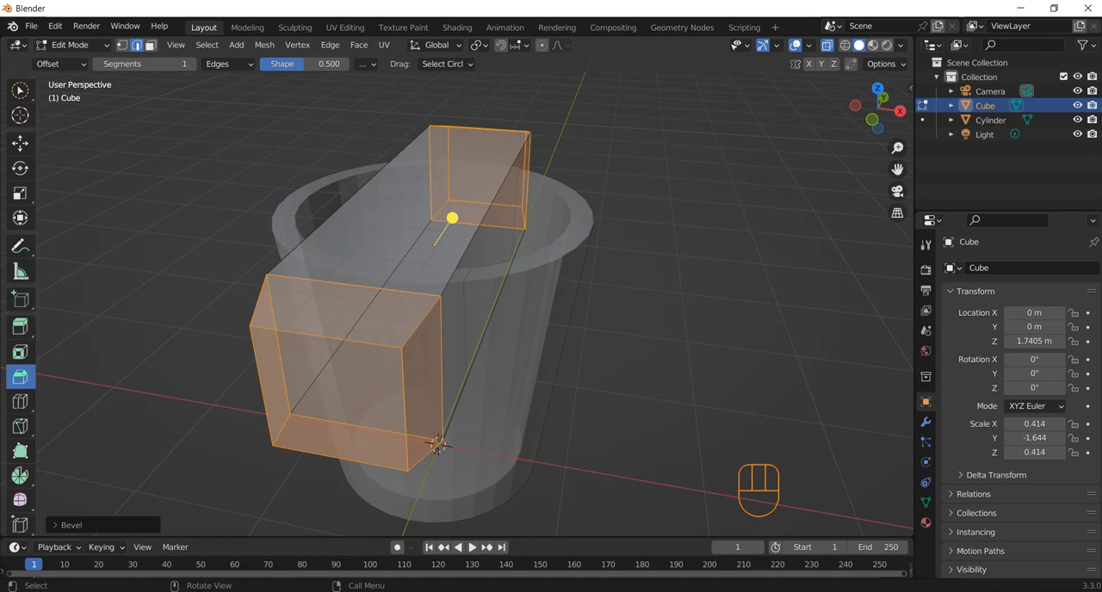
Change the bevel to affect vertices, with 2 segments and a width of about 0.458 m.
{"action": "left_click", "coordinate": [59, 524]}
{"action": "left_click", "coordinate": [157, 269]}
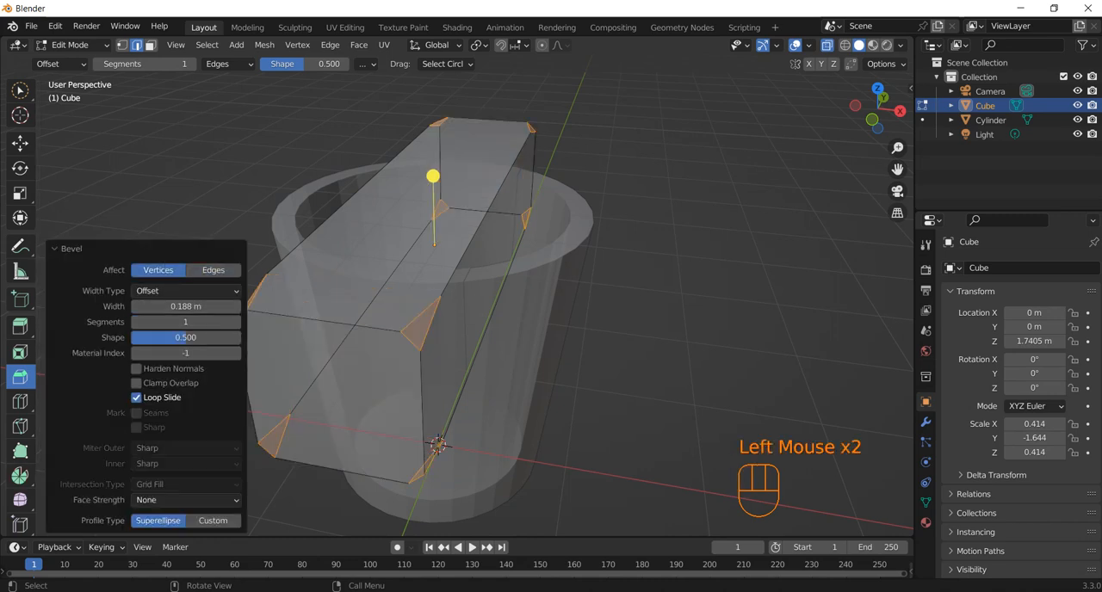
{"action": "left_click", "coordinate": [187, 321]}
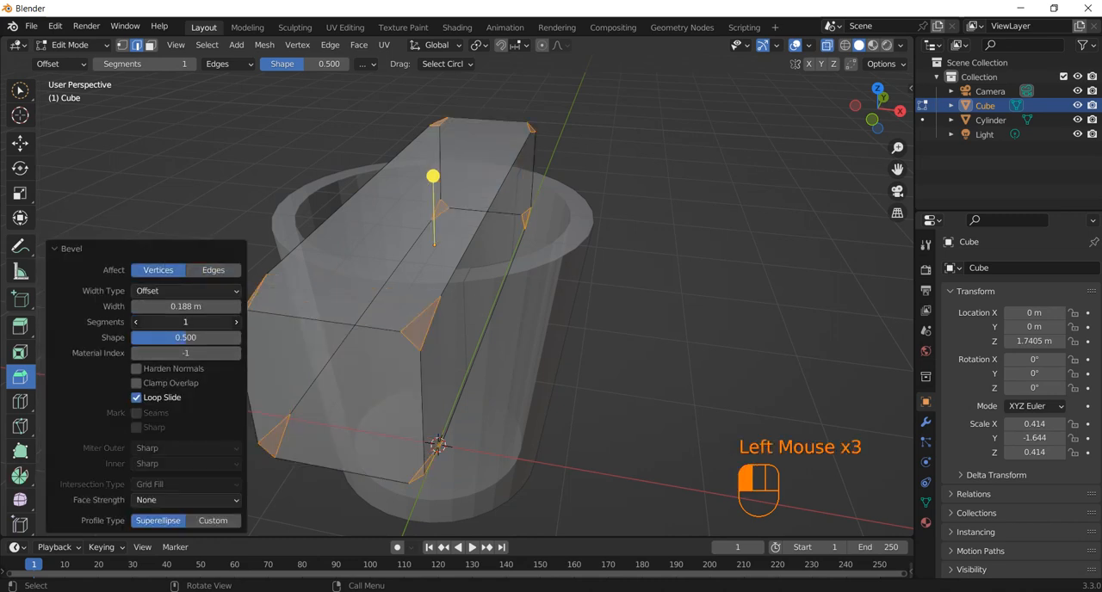
{"action": "mouse_move", "coordinate": [187, 322]}
{"action": "left_mouse_down"}
{"action": "mouse_move", "coordinate": [216, 322]}
{"action": "mouse_move", "coordinate": [187, 322]}
{"action": "mouse_move", "coordinate": [199, 322]}
{"action": "mouse_move", "coordinate": [198, 306]}
{"action": "left_mouse_up"}
{"action": "mouse_move", "coordinate": [370, 247]}
{"action": "left_mouse_down"}
{"action": "mouse_move", "coordinate": [413, 278]}
{"action": "mouse_move", "coordinate": [482, 248]}
{"action": "mouse_move", "coordinate": [477, 212]}
{"action": "mouse_move", "coordinate": [502, 243]}
{"action": "mouse_move", "coordinate": [484, 250]}
{"action": "mouse_move", "coordinate": [373, 233]}
{"action": "left_mouse_up"}
{"action": "middle_click_drag", "start_coordinate": [373, 234], "coordinate": [400, 263]}
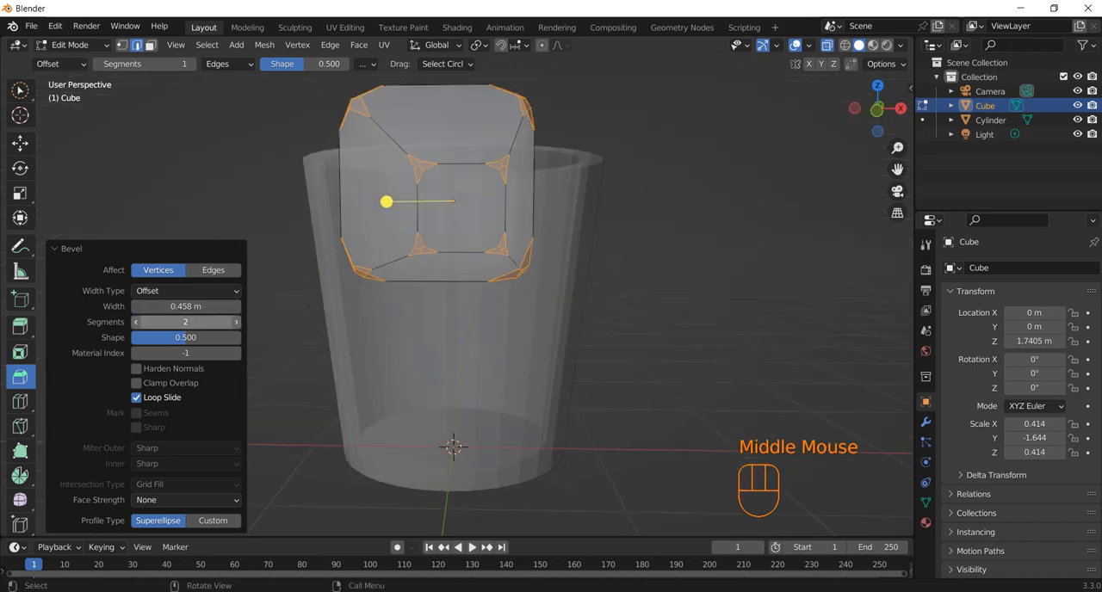
Adjust the cube's vertex bevel to a width of about 0.548 m with 5 segments.
{"action": "left_click_drag", "start_coordinate": [185, 306], "coordinate": [212, 321]}
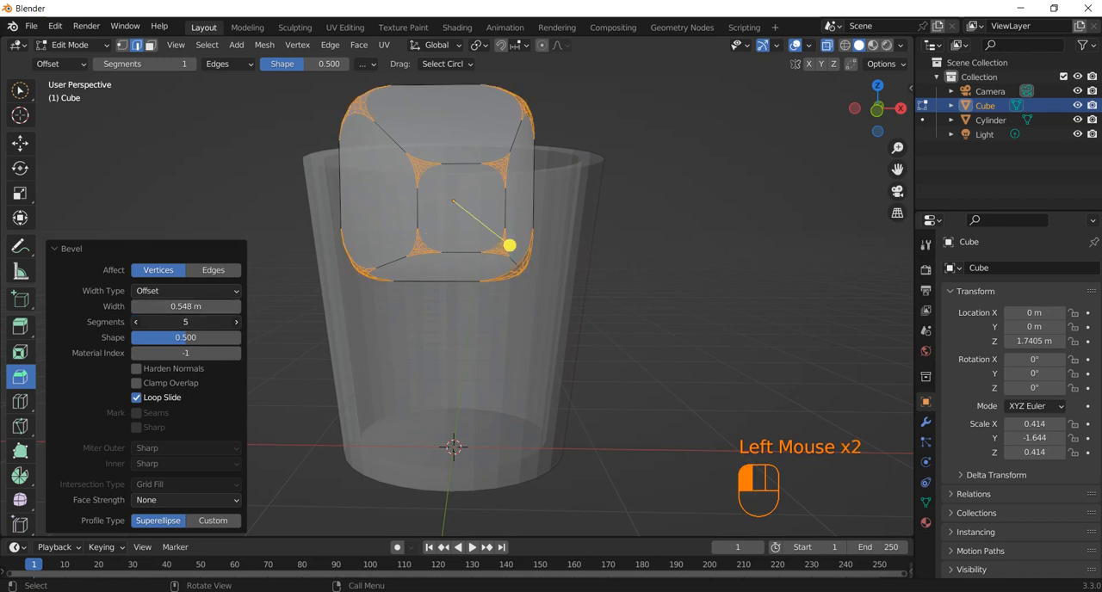
{"action": "middle_click_drag", "start_coordinate": [568, 310], "coordinate": [432, 344]}
{"action": "key", "text": "KP_1"}
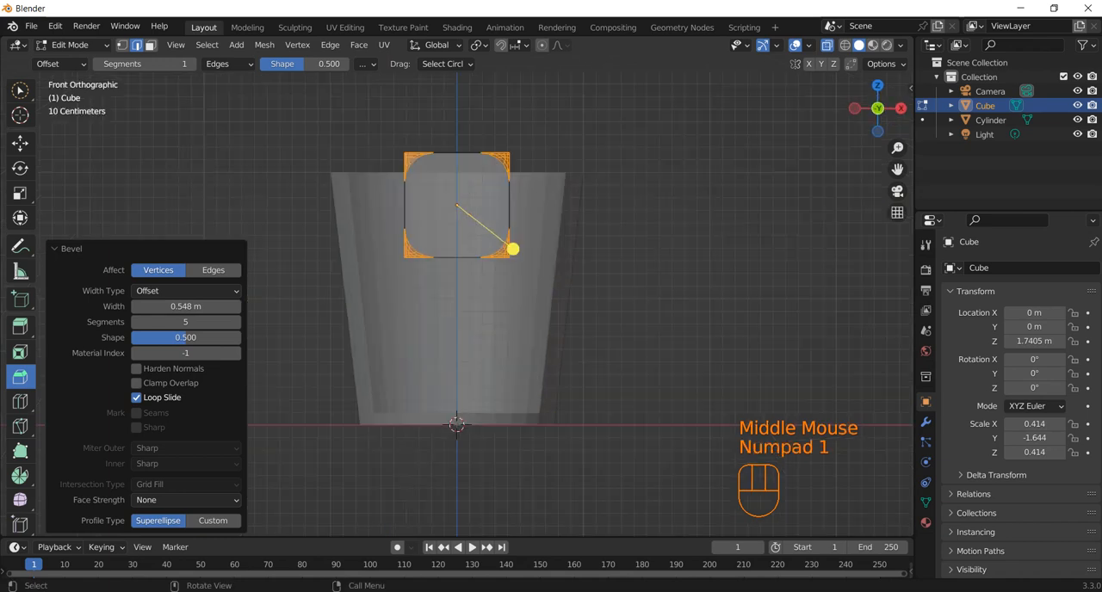
{"action": "key", "text": "KP_3"}
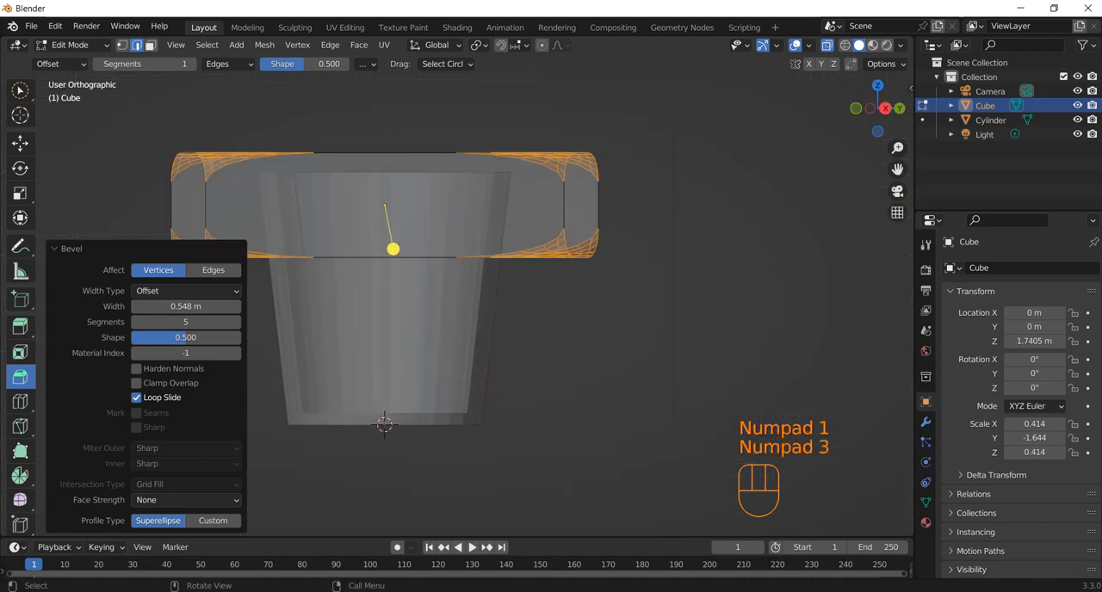
Return to Object Mode and shorten the beveled cube along the Y axis by a factor of about 0.673.
{"action": "key", "text": "Tab"}
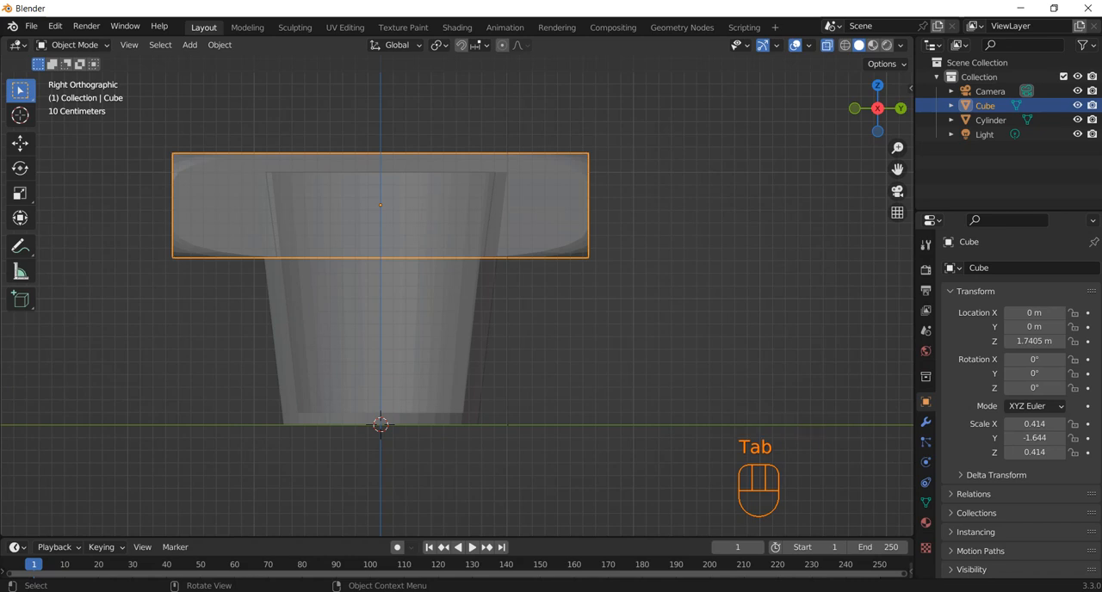
{"action": "key", "text": "s"}
{"action": "key", "text": "y"}
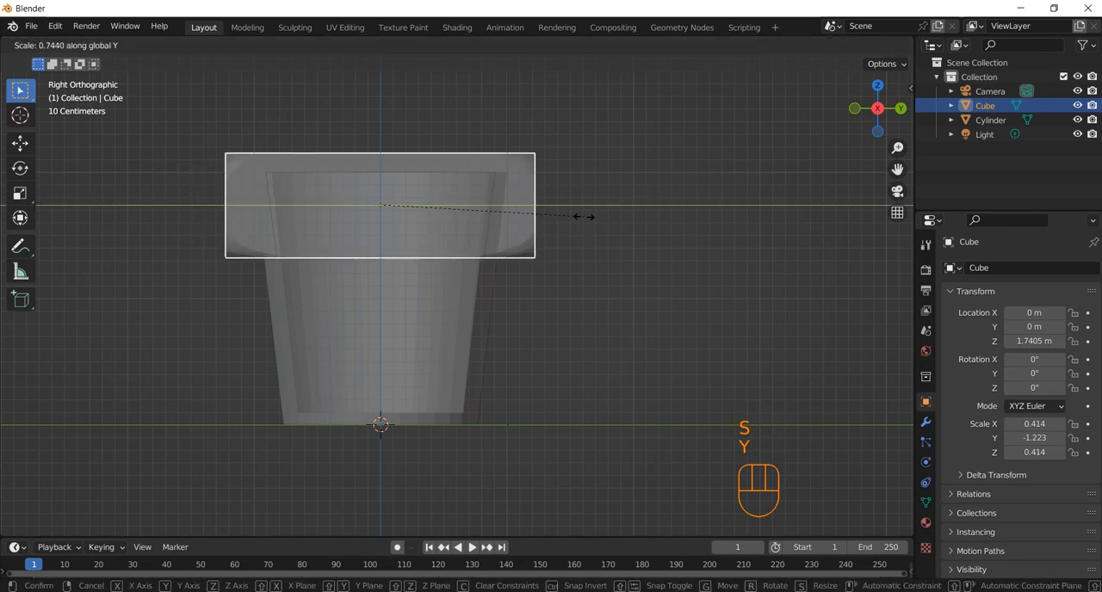
{"action": "left_click", "coordinate": [563, 221]}
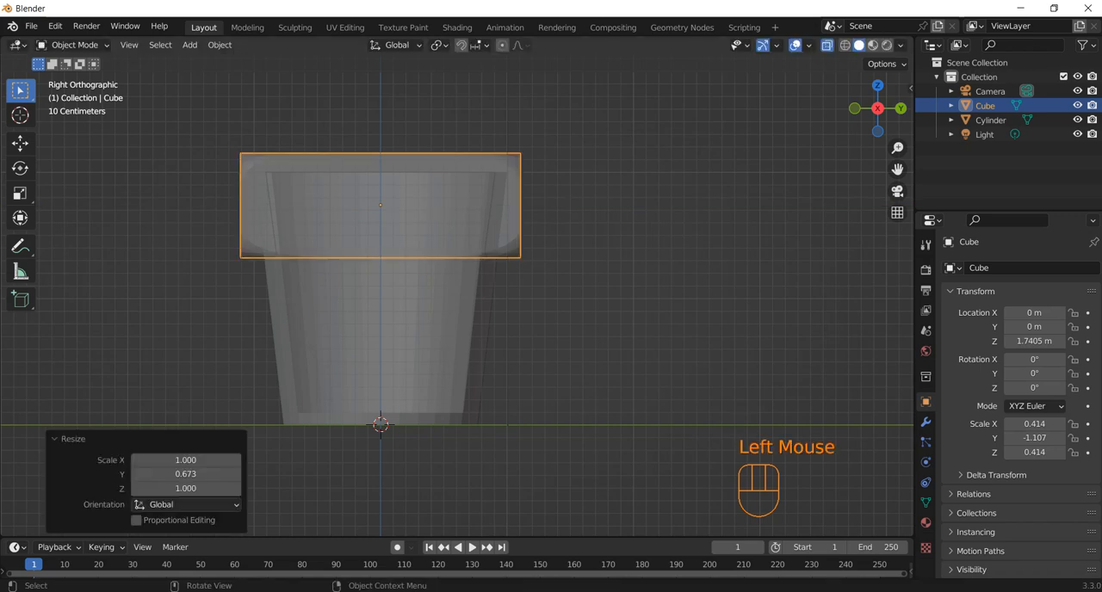
Stretch the beveled cube along the Z axis by a factor of about 1.635, and again by about 1.403.
{"action": "middle_click_drag", "start_coordinate": [563, 221], "coordinate": [646, 237]}
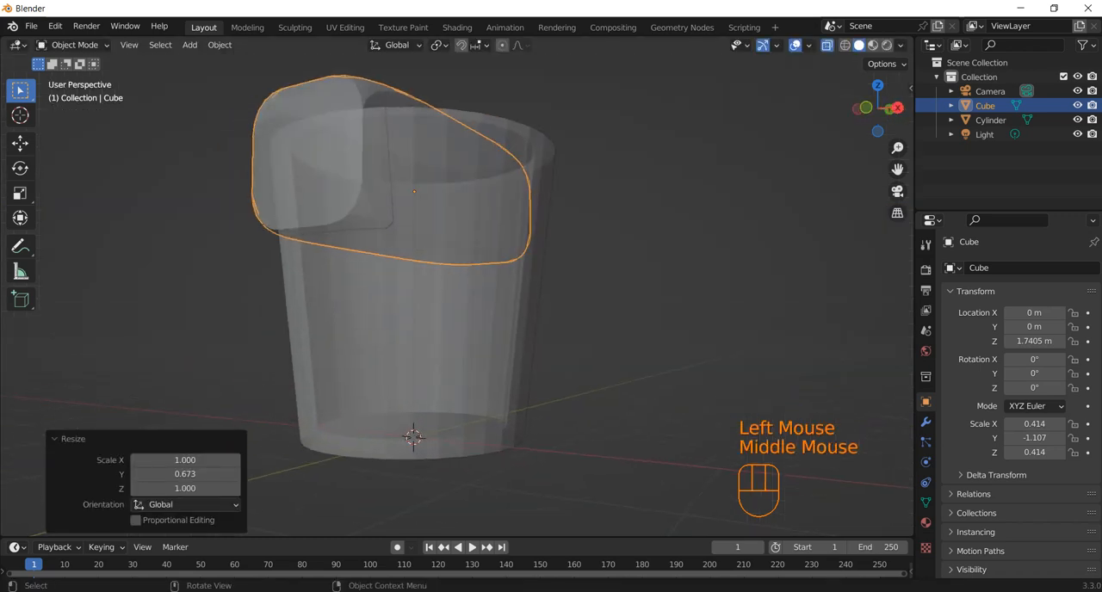
{"action": "key", "text": "s"}
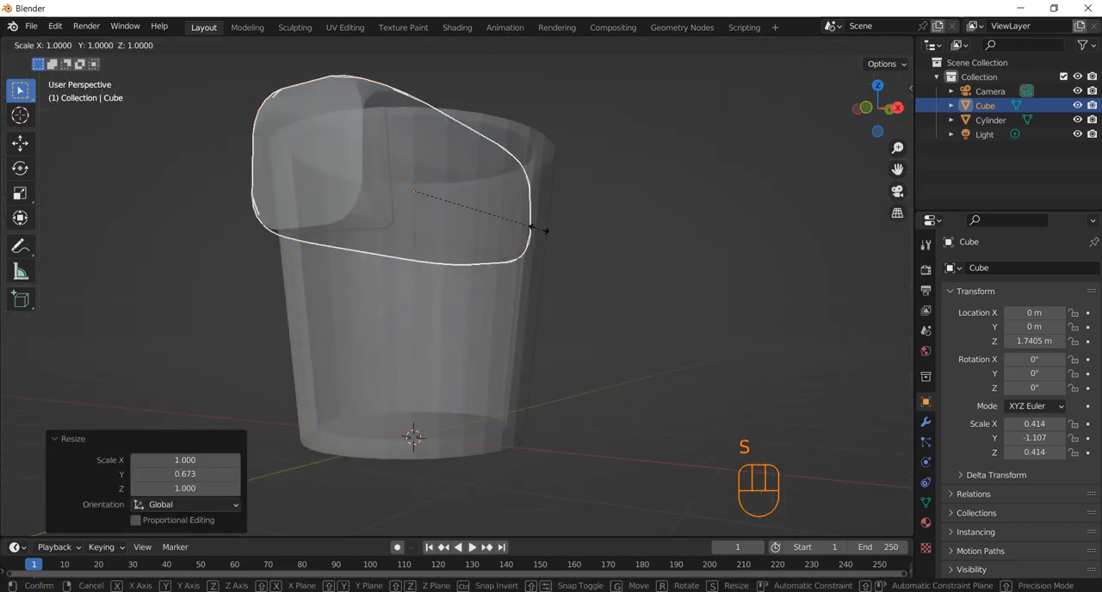
{"action": "key", "text": "z"}
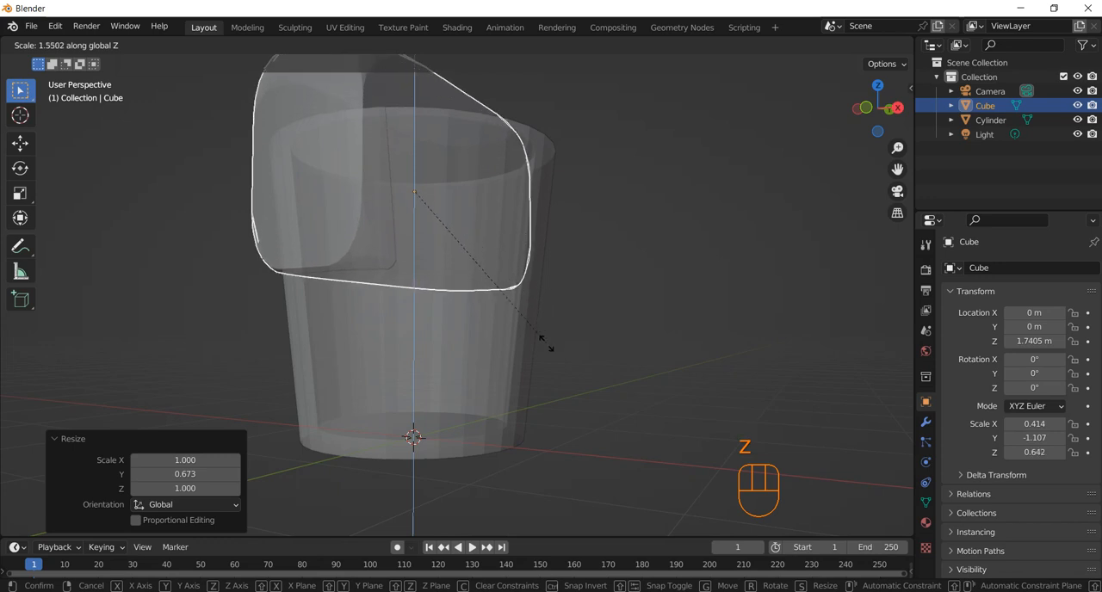
{"action": "left_click", "coordinate": [548, 352]}
{"action": "middle_click_drag", "start_coordinate": [547, 353], "coordinate": [478, 339]}
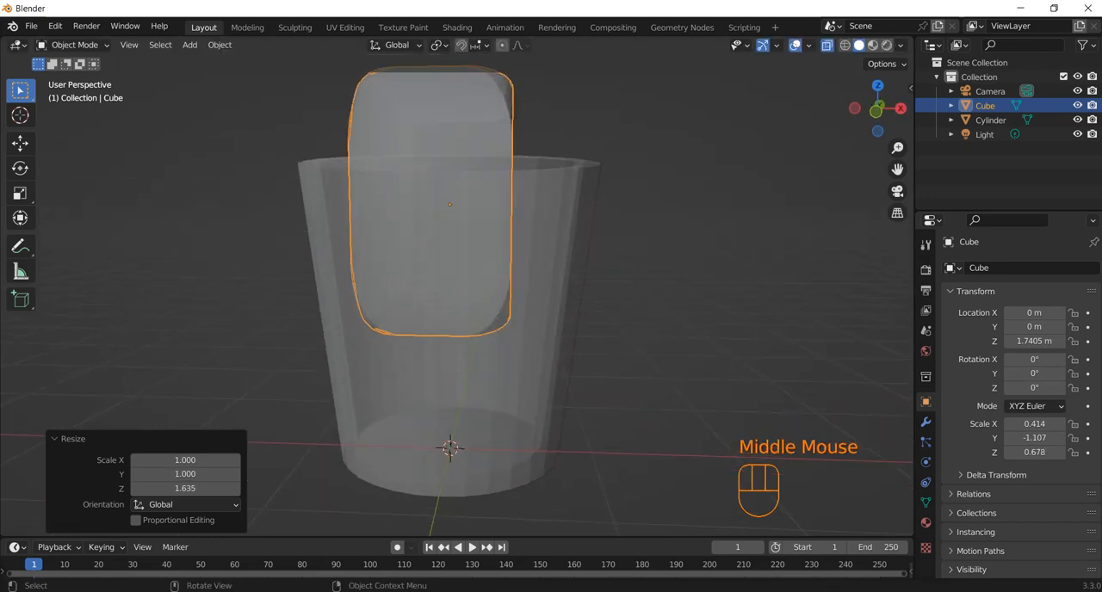
{"action": "key", "text": "s"}
{"action": "key", "text": "z"}
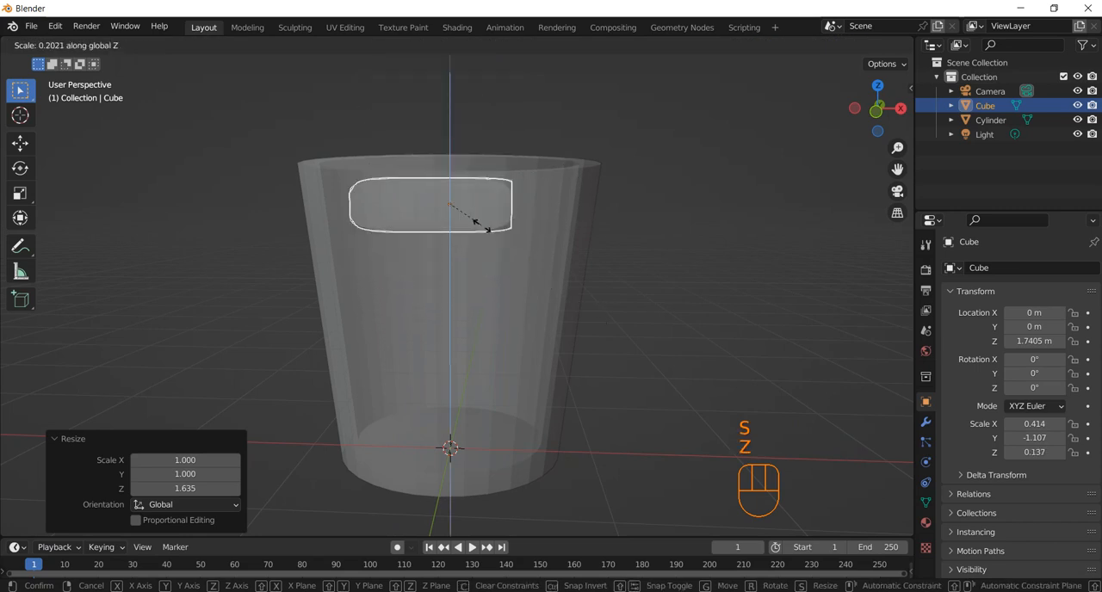
{"action": "left_click", "coordinate": [701, 254]}
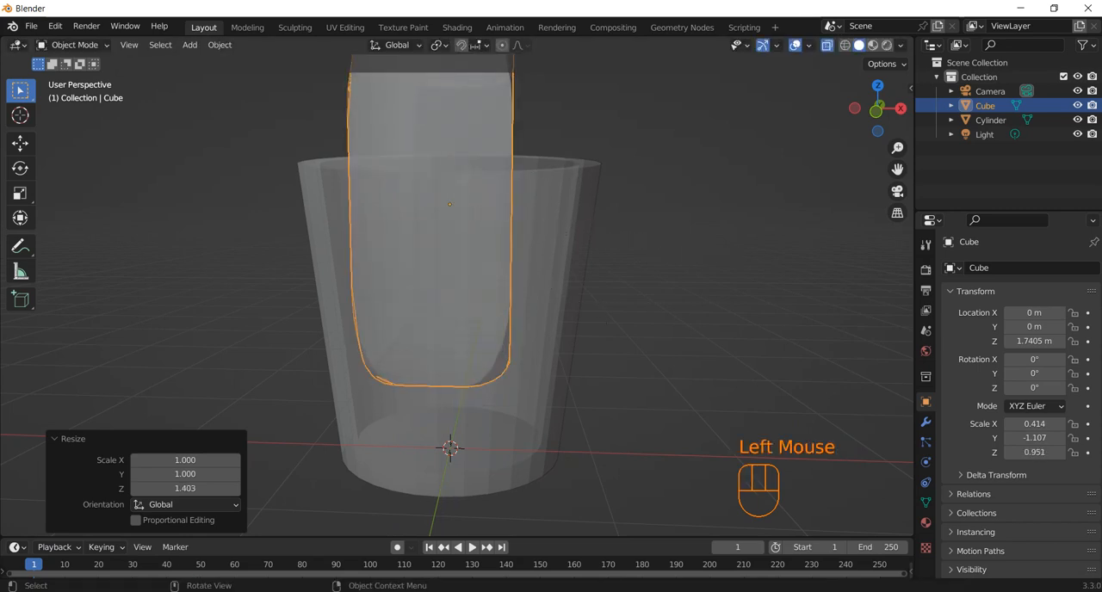
Add a Boolean Difference modifier to the cup with the beveled cube as the cutting object, and apply it.
{"action": "middle_click_drag", "start_coordinate": [701, 254], "coordinate": [654, 260]}
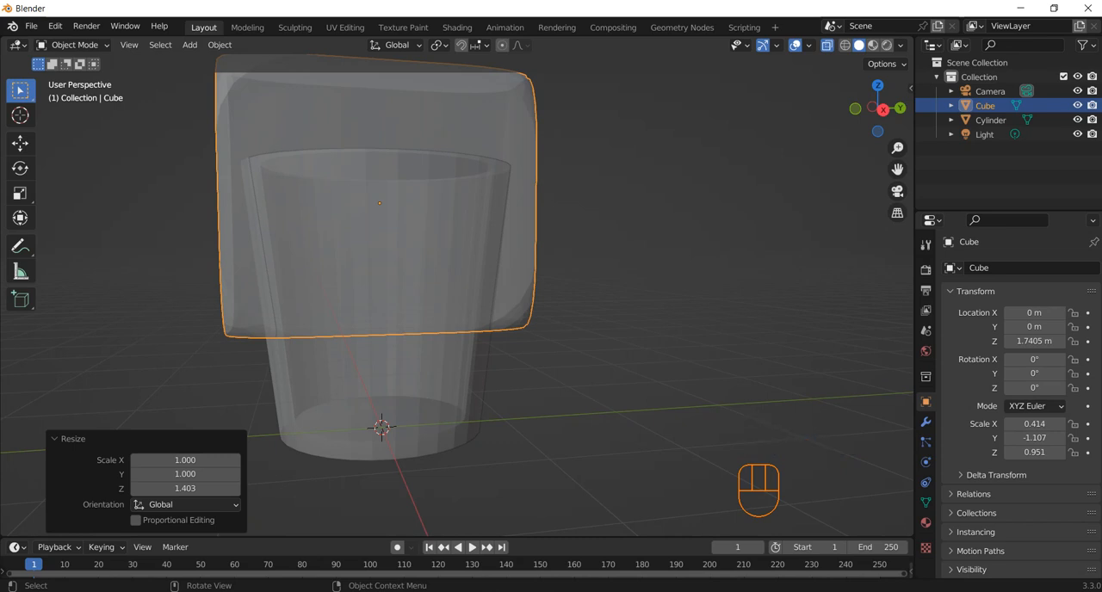
{"action": "middle_click_drag", "start_coordinate": [603, 258], "coordinate": [606, 311]}
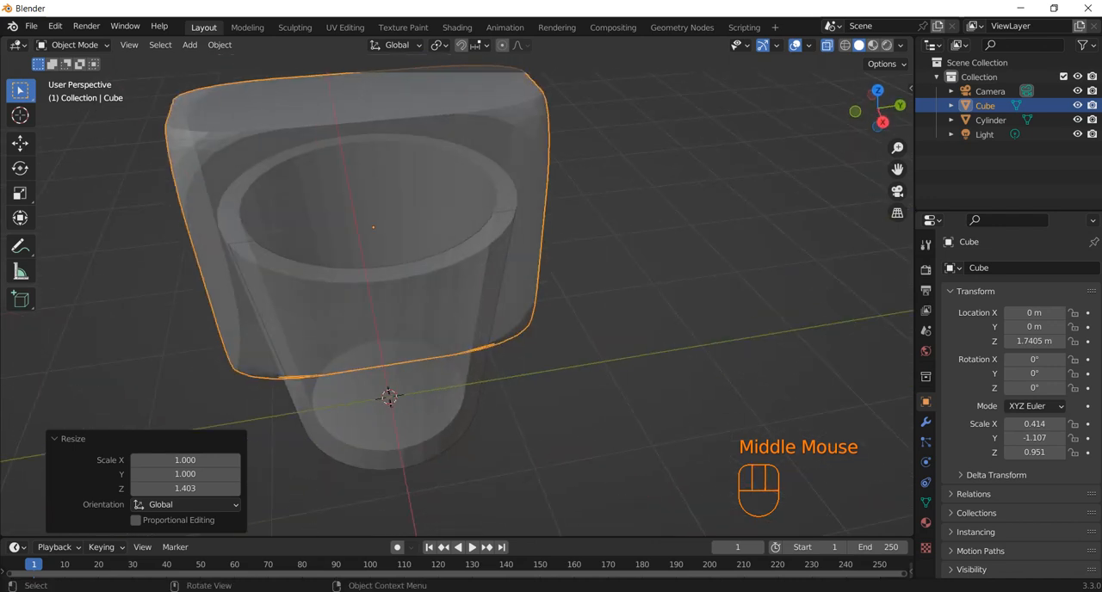
{"action": "left_click", "coordinate": [439, 366]}
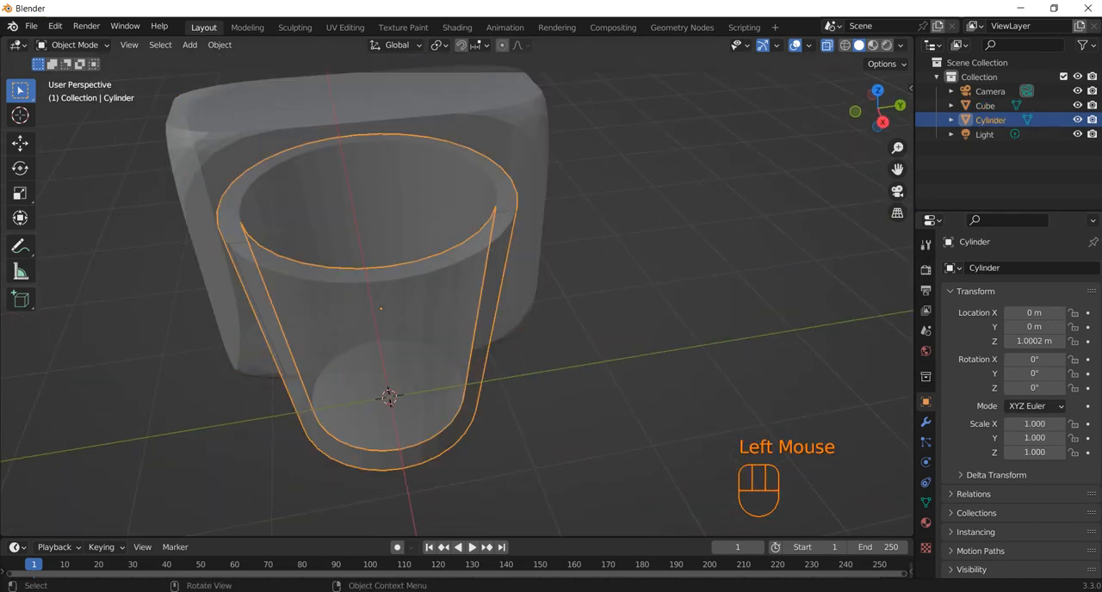
{"action": "left_click", "coordinate": [925, 421]}
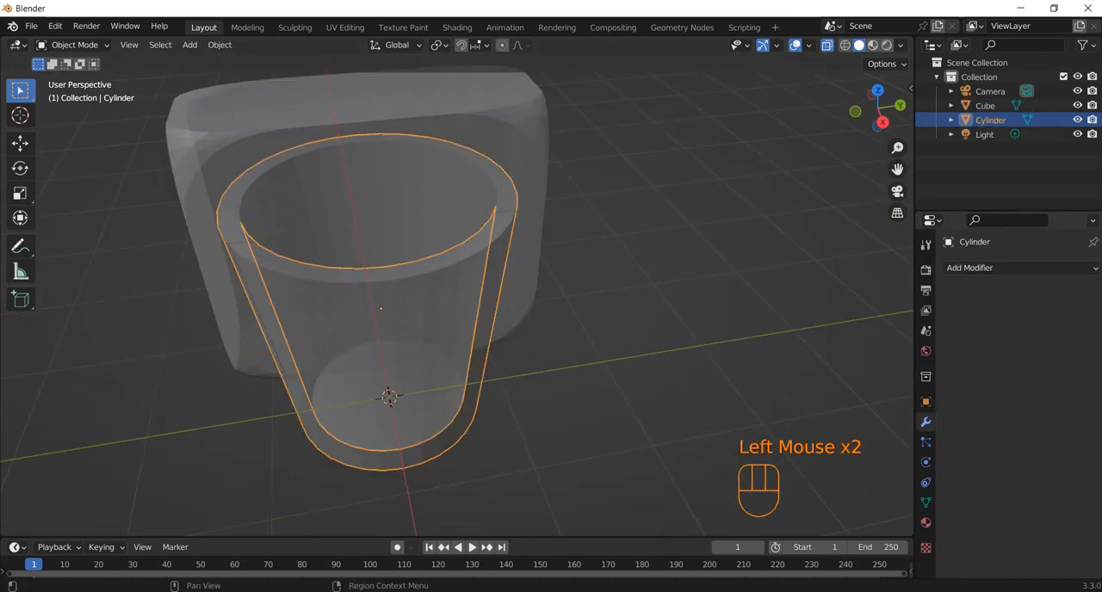
{"action": "left_click", "coordinate": [1019, 268]}
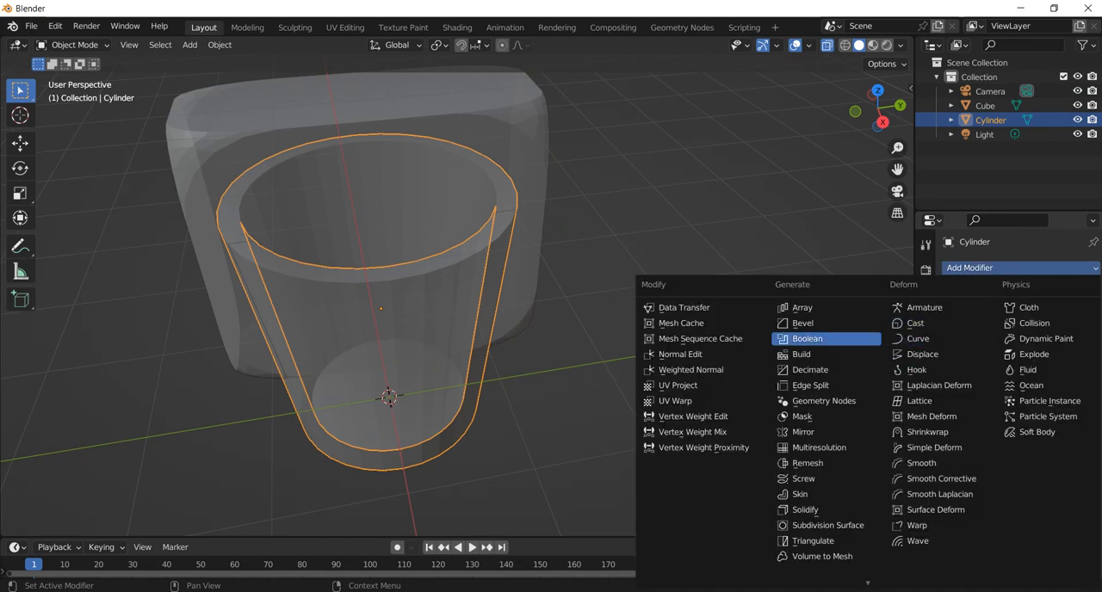
{"action": "left_click", "coordinate": [809, 338]}
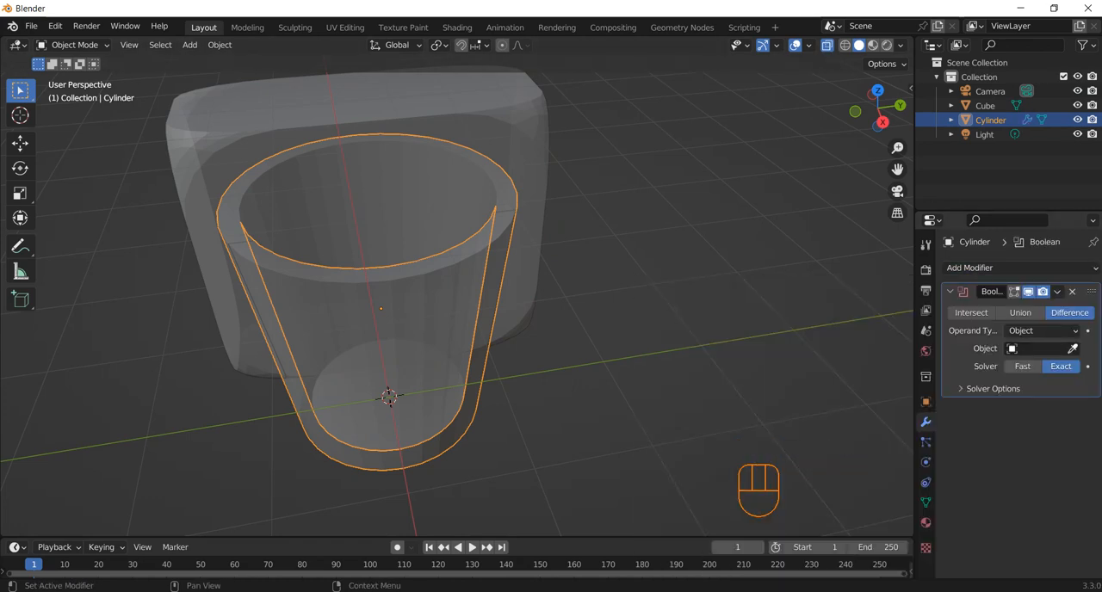
{"action": "left_click", "coordinate": [1071, 348]}
{"action": "left_click", "coordinate": [518, 100]}
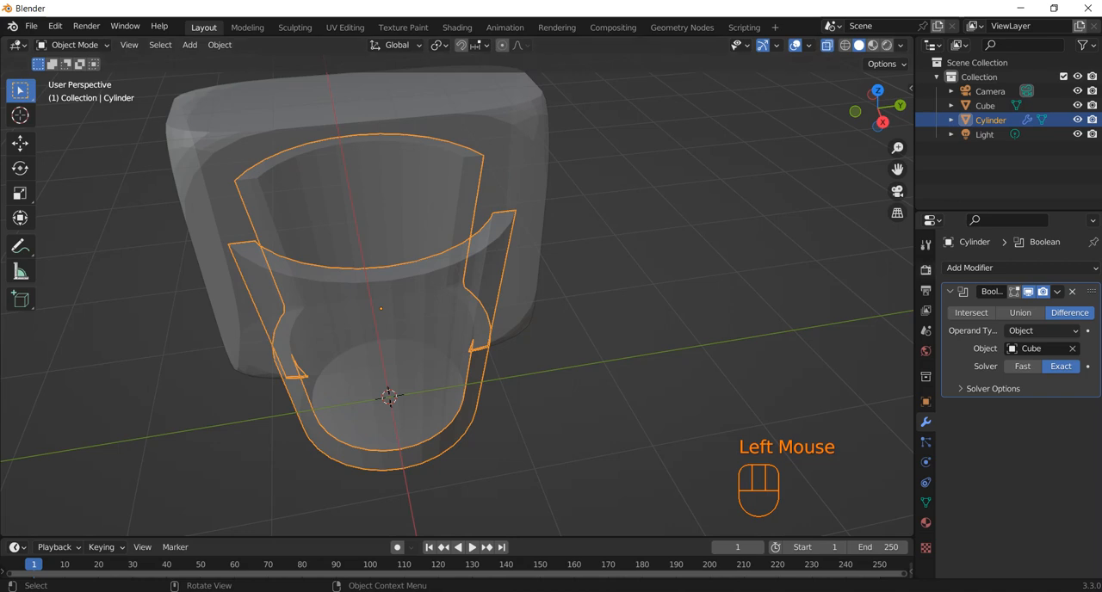
{"action": "left_click", "coordinate": [1057, 292]}
{"action": "left_click", "coordinate": [992, 309]}
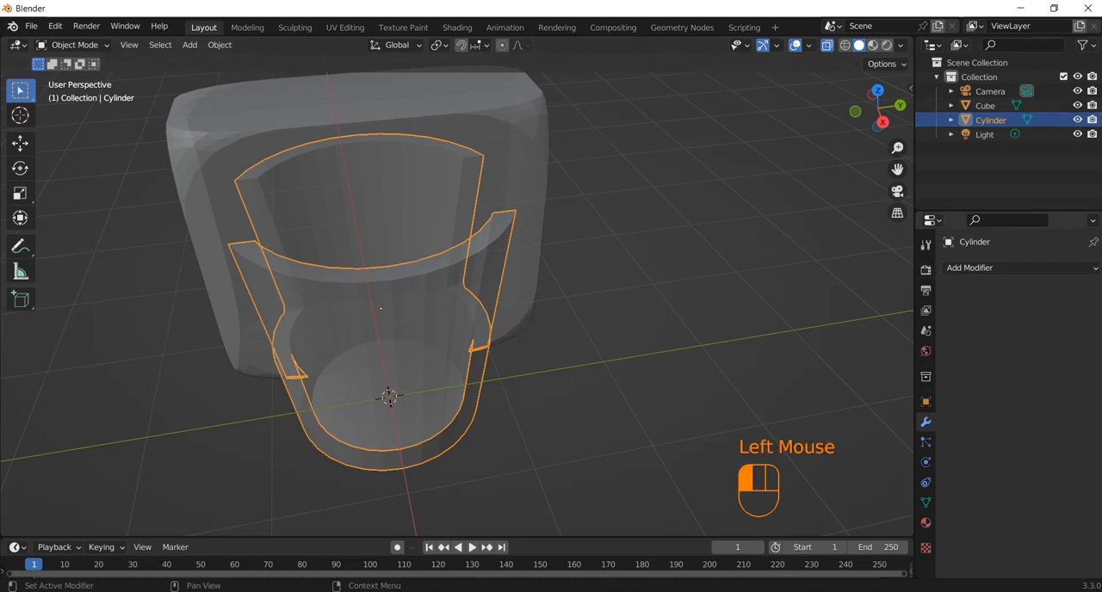
Delete the beveled cube used as the cutter.
{"action": "left_click", "coordinate": [688, 293]}
{"action": "left_click", "coordinate": [519, 100]}
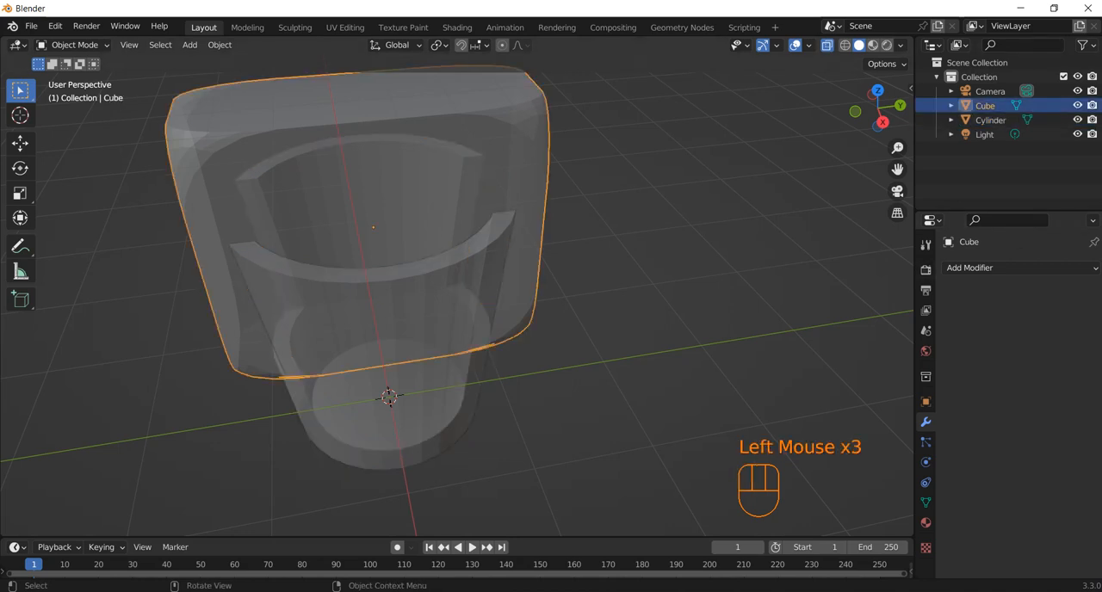
{"action": "key", "text": "Delete"}
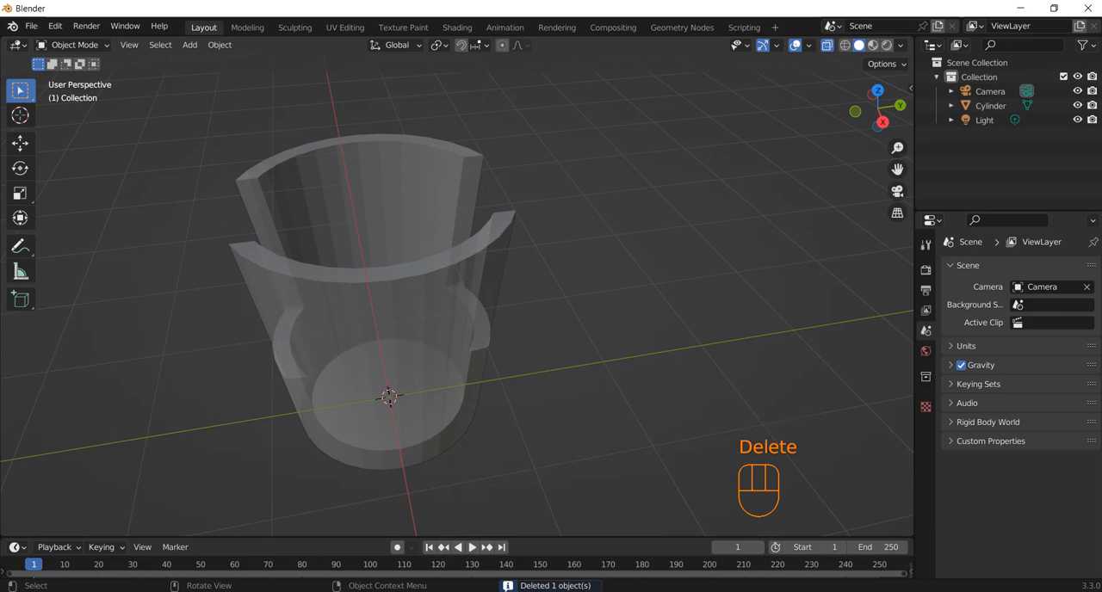
Open the cup in Edit Mode with X-ray turned off and face selection active.
{"action": "key", "text": "Tab"}
{"action": "left_click", "coordinate": [387, 319]}
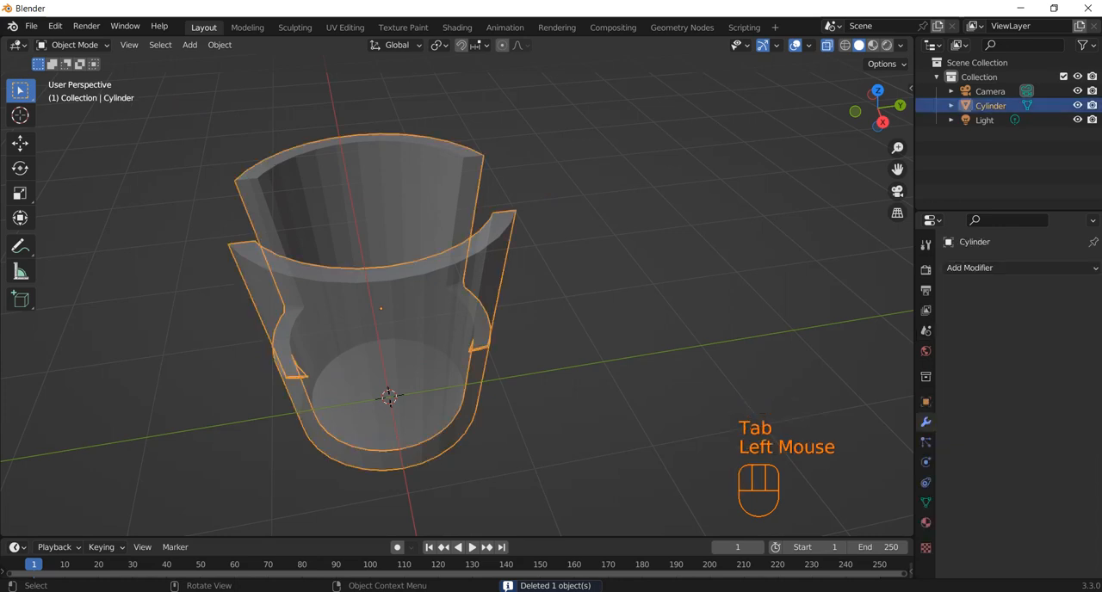
{"action": "key", "text": "Tab"}
{"action": "middle_click_drag", "start_coordinate": [388, 319], "coordinate": [452, 341]}
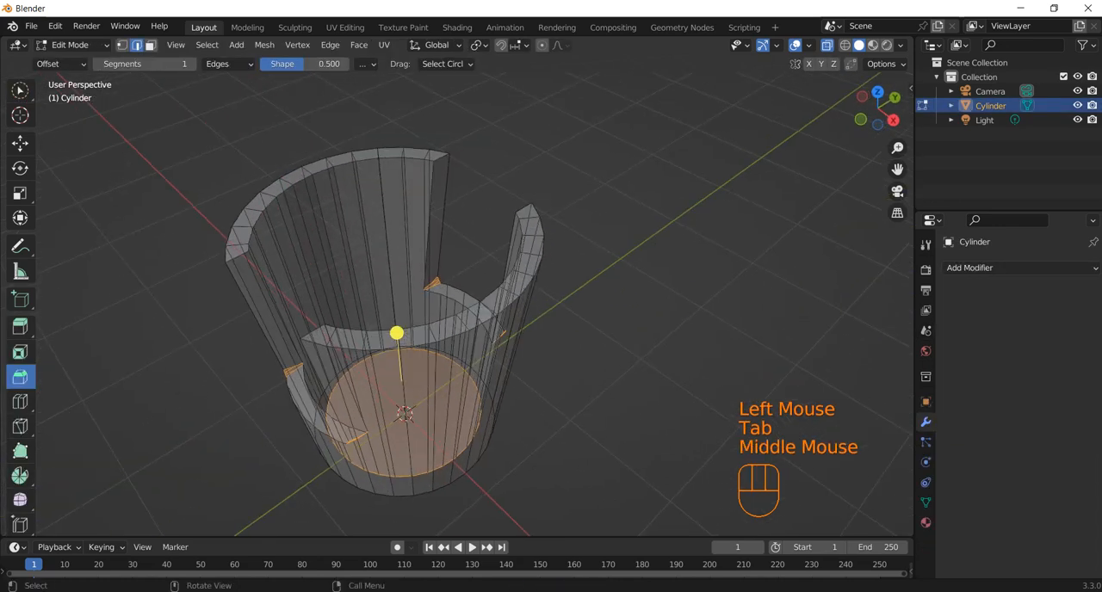
{"action": "left_click", "coordinate": [151, 46]}
{"action": "left_click", "coordinate": [136, 45]}
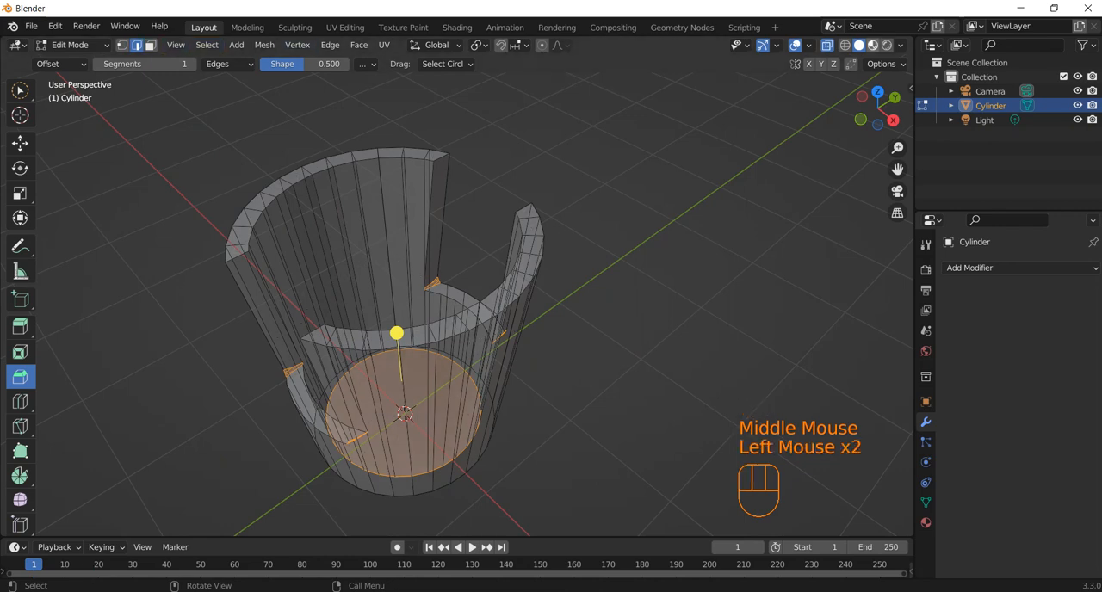
{"action": "left_click", "coordinate": [827, 45]}
{"action": "middle_click_drag", "start_coordinate": [551, 241], "coordinate": [582, 239]}
{"action": "left_click", "coordinate": [151, 46]}
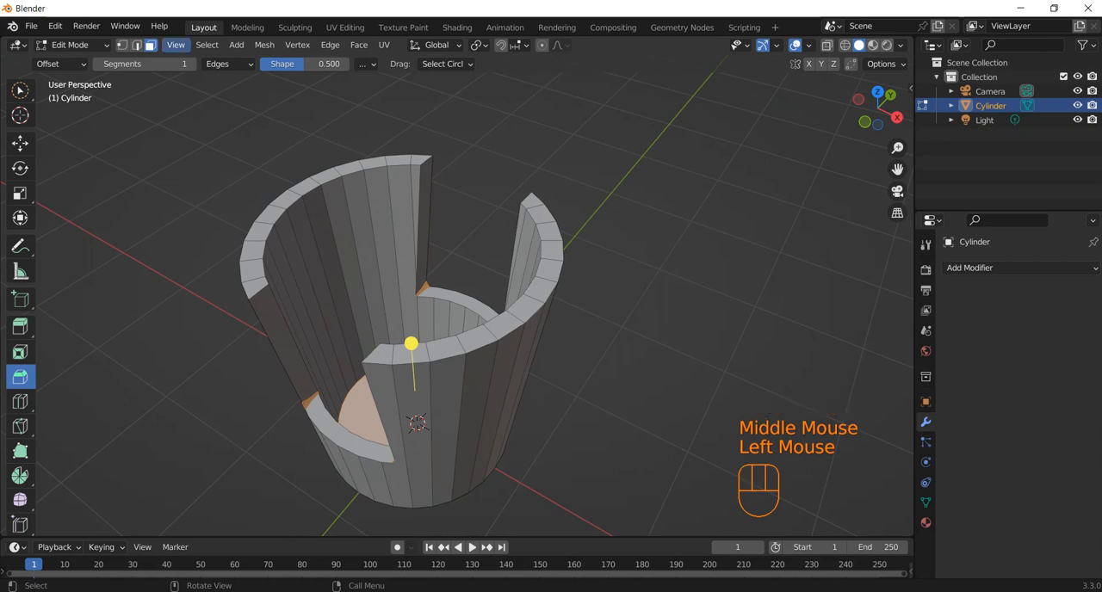
Select one vertical cut face of a wall section and the run of top rim faces beside it.
{"action": "left_click", "coordinate": [285, 346]}
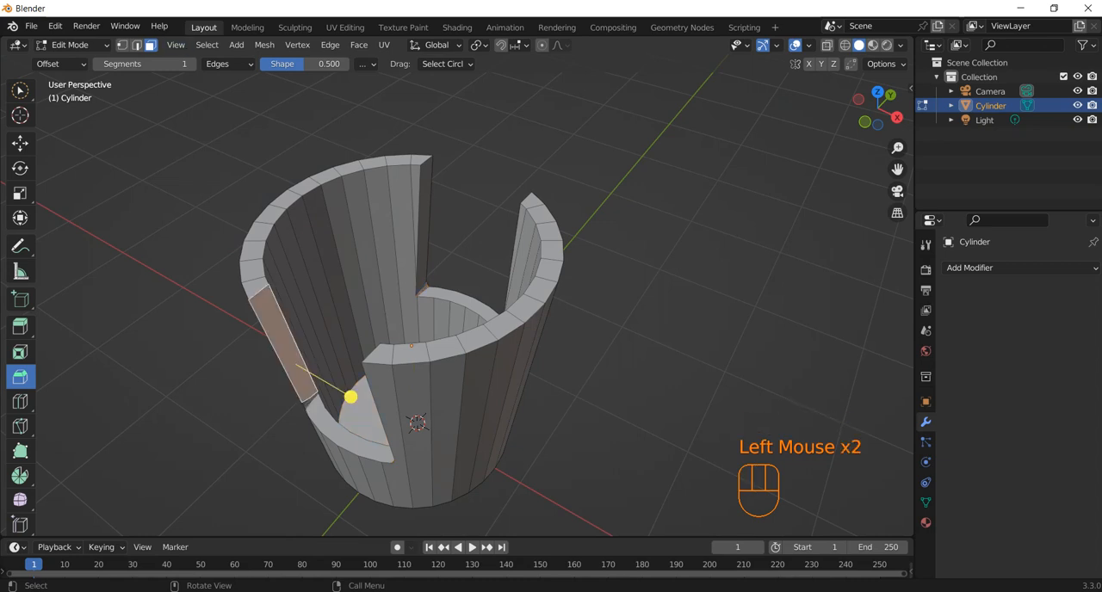
{"action": "left_click", "coordinate": [256, 286], "text": "shift"}
{"action": "left_click", "coordinate": [252, 271], "text": "shift"}
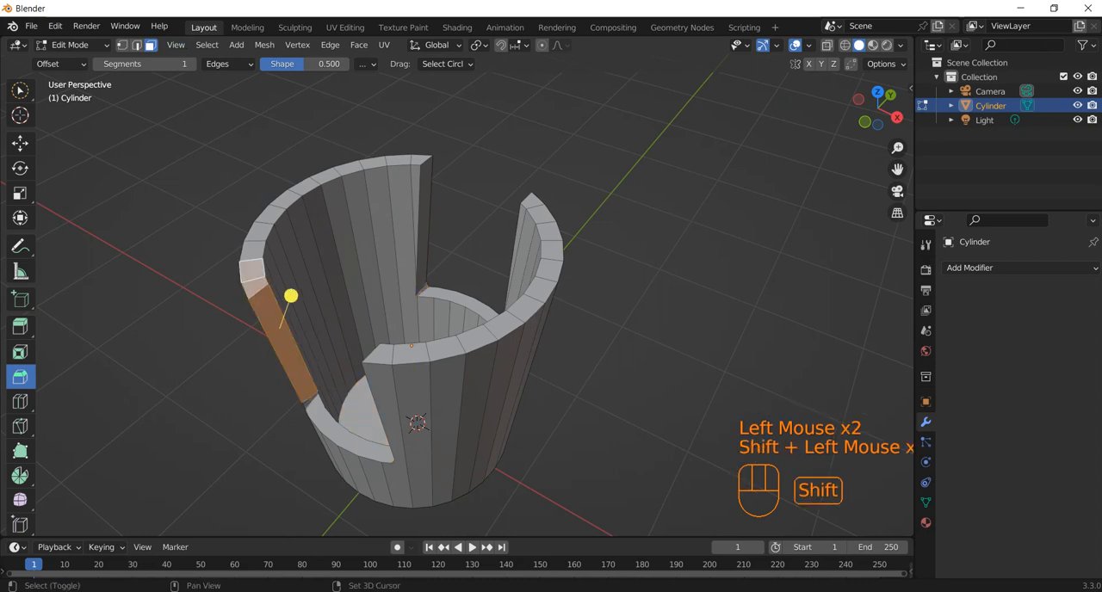
{"action": "key", "text": "ctrl+shift+Return"}
{"action": "key", "text": "ctrl+shift+KP_Add"}
{"action": "key", "text": "ctrl+shift+KP_Add"}
{"action": "key", "text": "ctrl+shift+KP_Add"}
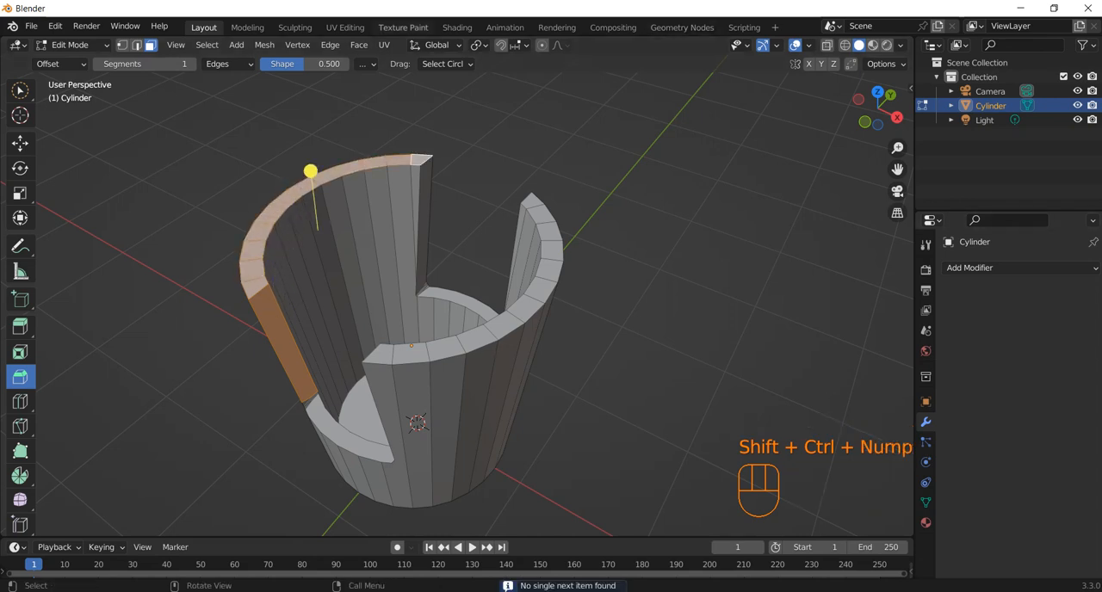
Add the remaining rim faces and the other vertical cut face of the same wall section to the selection.
{"action": "middle_click_drag", "start_coordinate": [465, 301], "coordinate": [404, 319]}
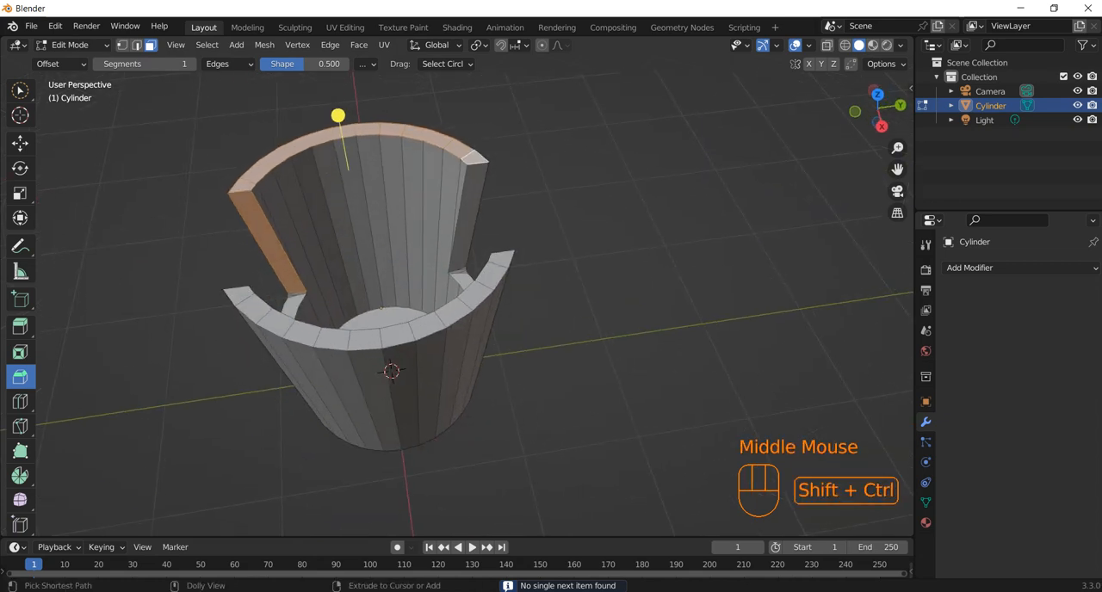
{"action": "left_click", "coordinate": [472, 157], "text": "ctrl+shift"}
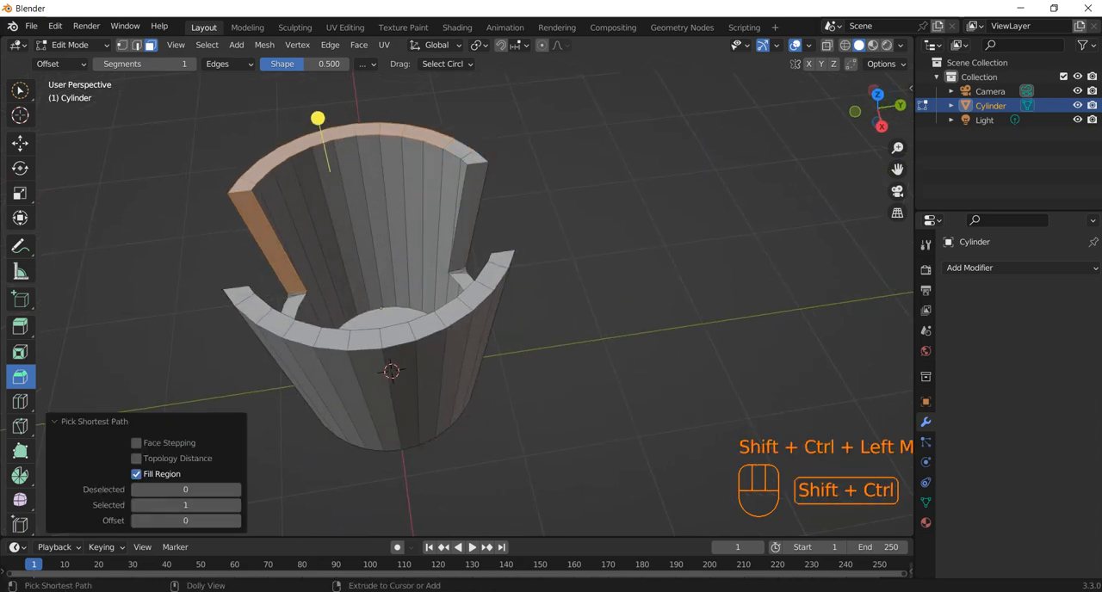
{"action": "left_click", "coordinate": [319, 118], "text": "shift"}
{"action": "left_click", "coordinate": [339, 118], "text": "shift"}
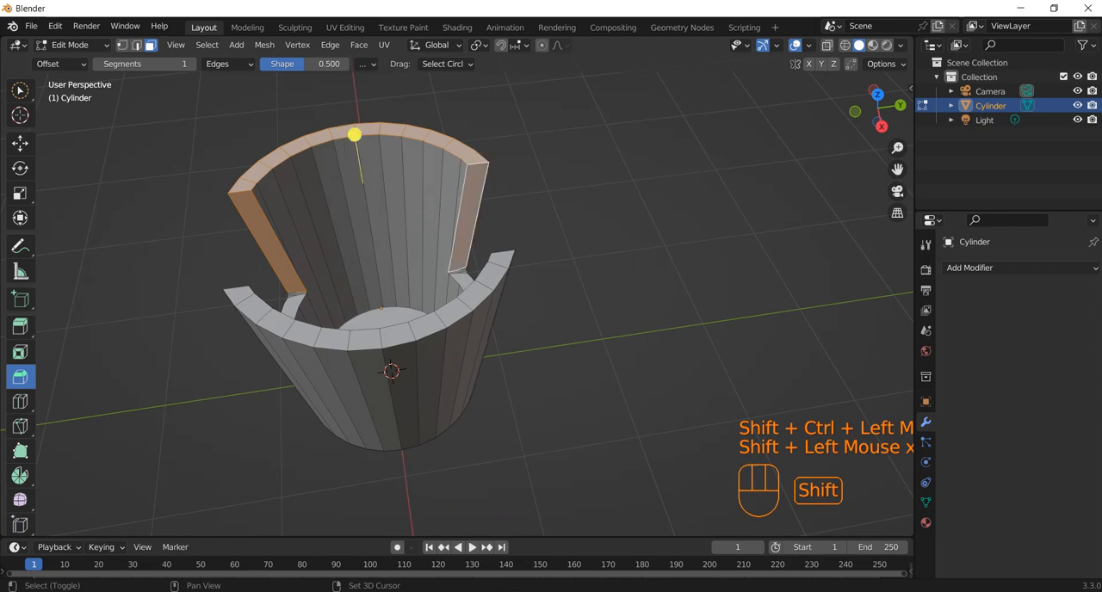
Add one notch's vertical cut faces and the floor face between them to the selection.
{"action": "middle_click_drag", "start_coordinate": [353, 134], "coordinate": [408, 273]}
{"action": "left_click", "coordinate": [405, 272], "text": "shift"}
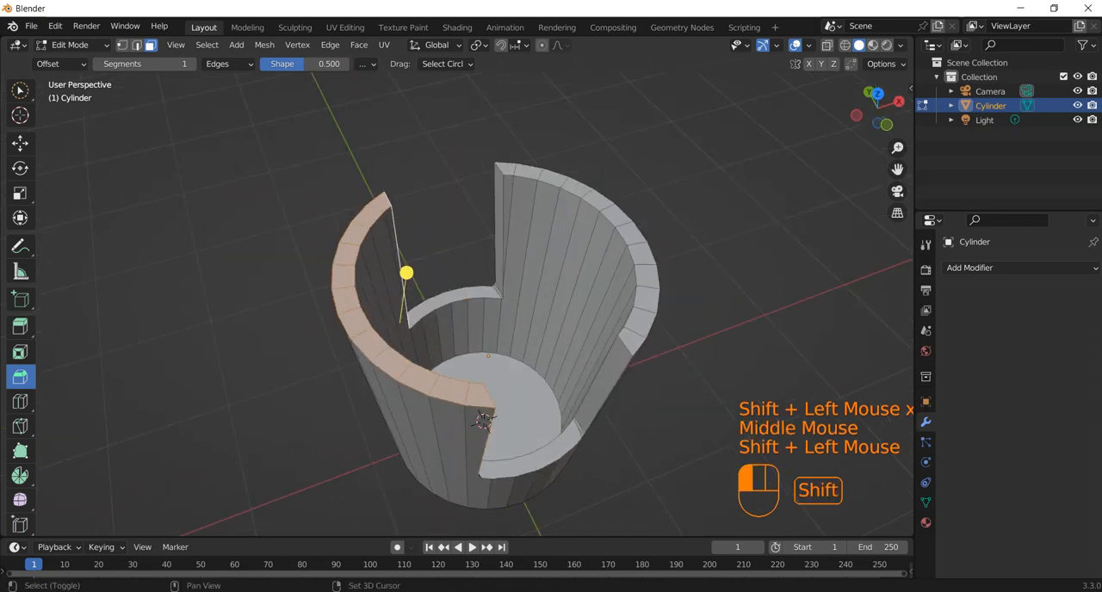
{"action": "left_click", "coordinate": [454, 297], "text": "shift"}
{"action": "left_click", "coordinate": [499, 233], "text": "shift"}
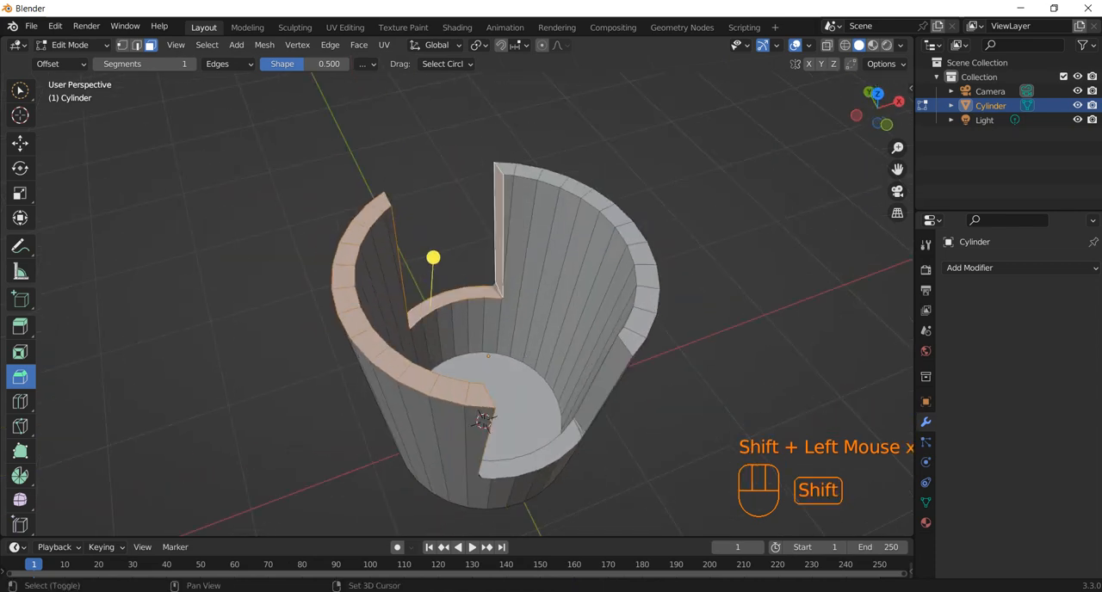
Add the run of top rim faces on the opposite wall section to the selection.
{"action": "left_click", "coordinate": [506, 168], "text": "shift"}
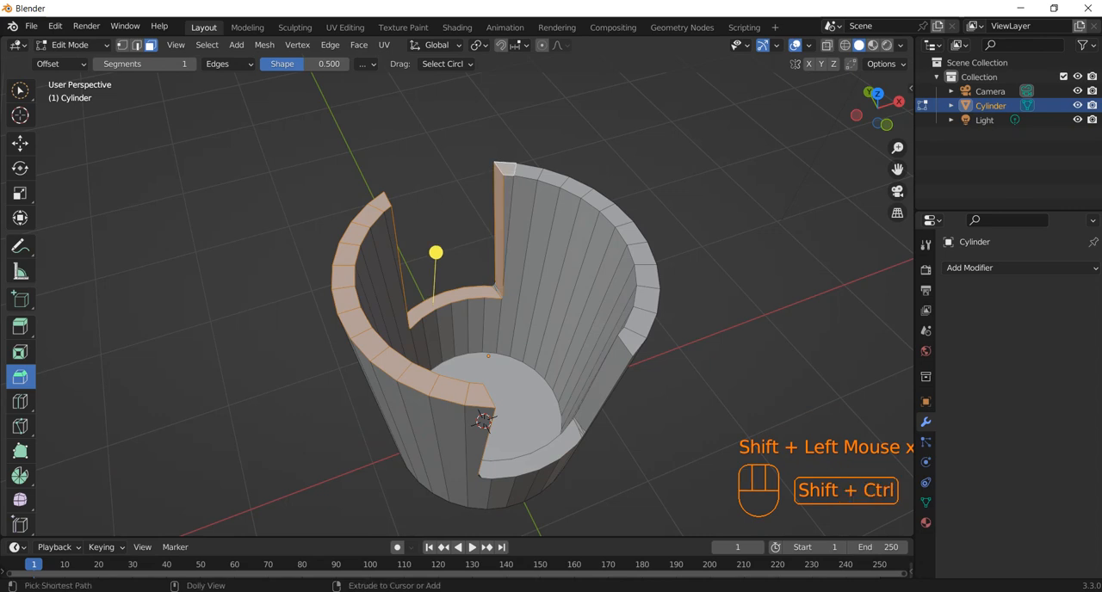
{"action": "key", "text": "shift+ctrl+KP_Add"}
{"action": "key", "text": "shift+ctrl+KP_Add"}
{"action": "key", "text": "shift+ctrl+KP_Add"}
{"action": "key", "text": "shift+ctrl+KP_Add"}
{"action": "key", "text": "shift+ctrl+KP_Add"}
{"action": "key", "text": "shift+ctrl+KP_Add"}
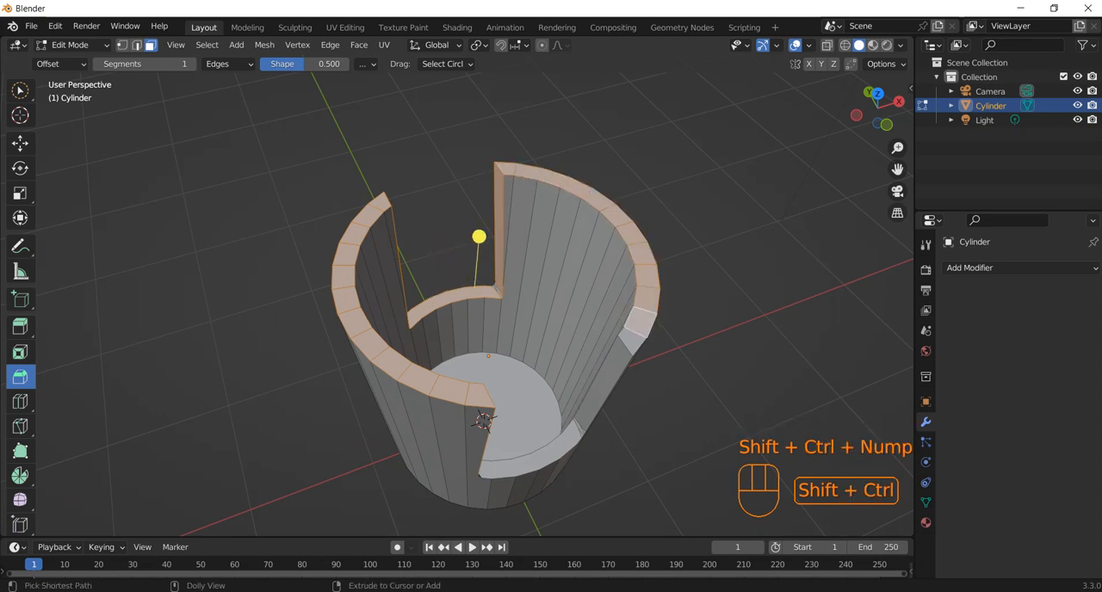
{"action": "key", "text": "shift+ctrl+KP_Add"}
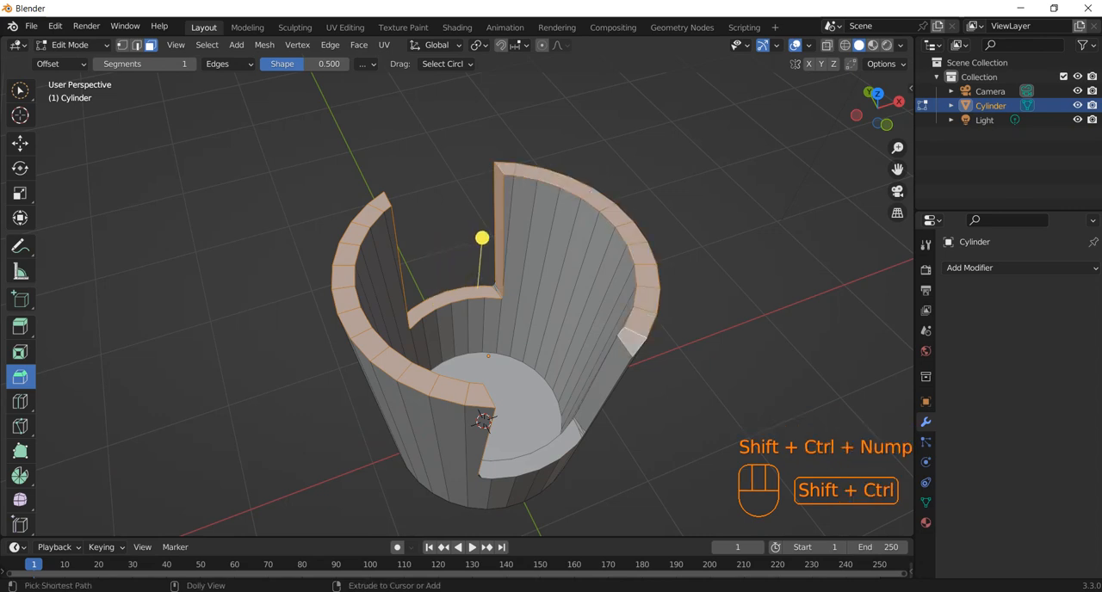
Add the opposite wall section's other vertical cut face and the adjoining notch floor face to the selection.
{"action": "left_click", "coordinate": [600, 376], "text": "ctrl+shift"}
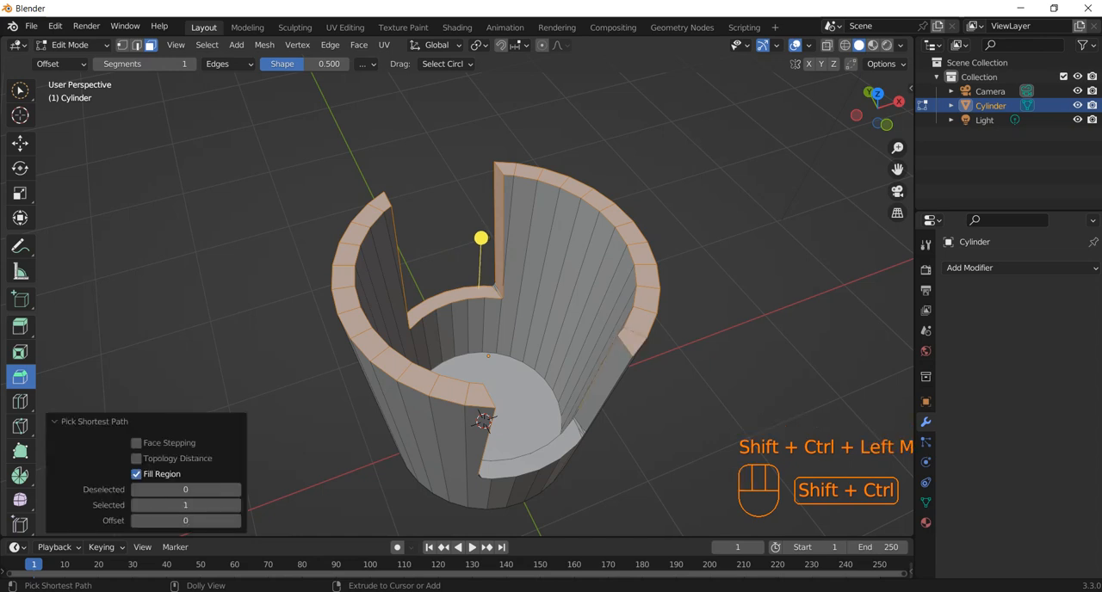
{"action": "left_click", "coordinate": [604, 383], "text": "ctrl+shift"}
{"action": "left_click", "coordinate": [579, 432], "text": "ctrl+shift"}
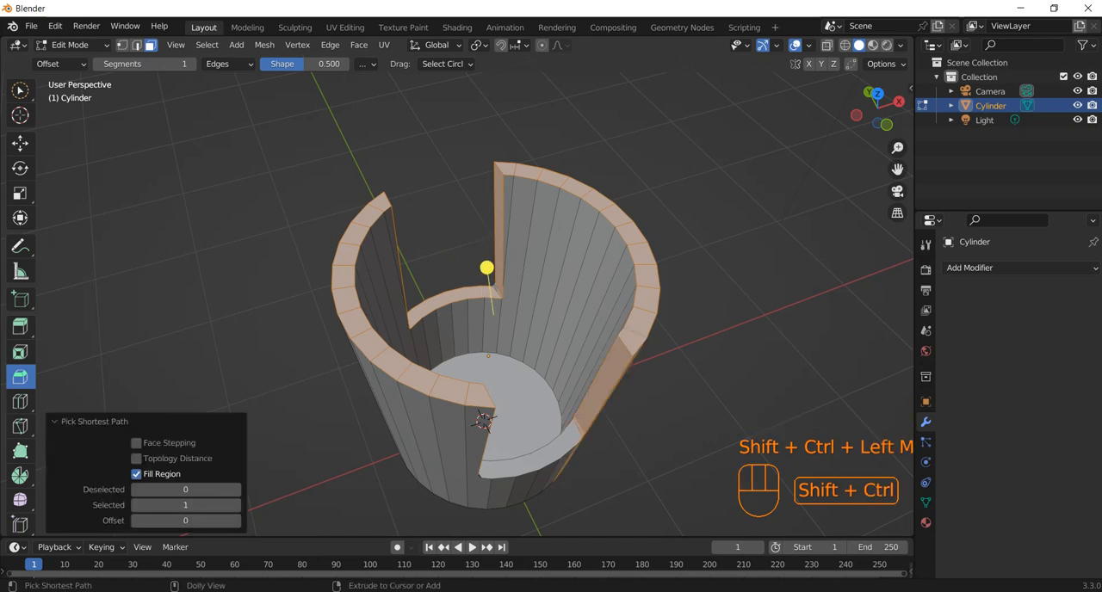
Start a new face selection on one wall section's top rim and extend it along the rim with Select Next Active.
{"action": "middle_click_drag", "start_coordinate": [688, 405], "coordinate": [635, 361]}
{"action": "left_click", "coordinate": [628, 318]}
{"action": "left_click", "coordinate": [364, 354]}
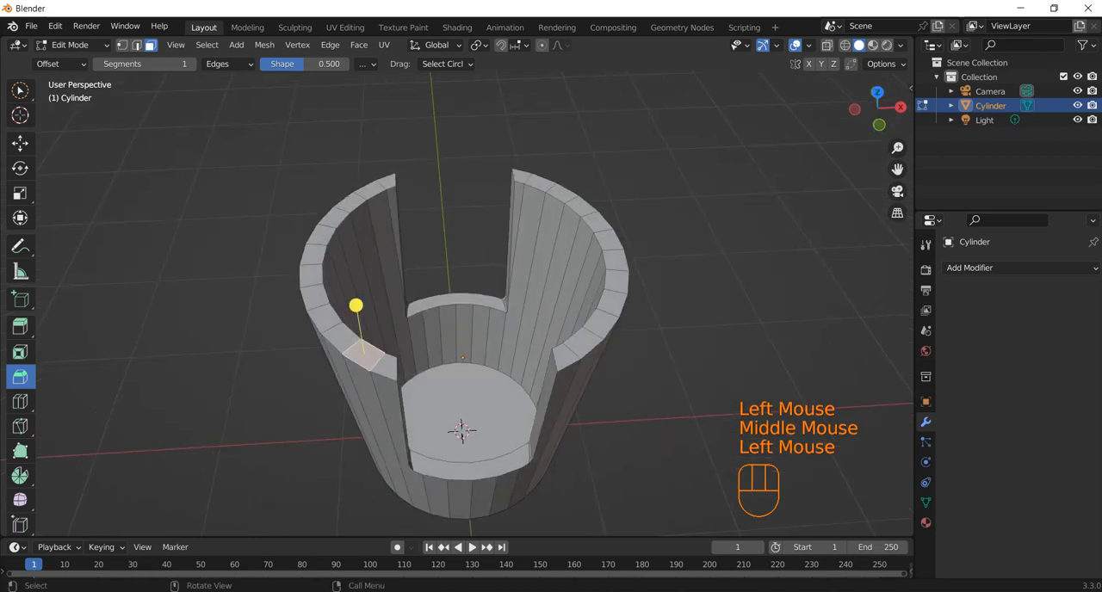
{"action": "key", "text": "shift"}
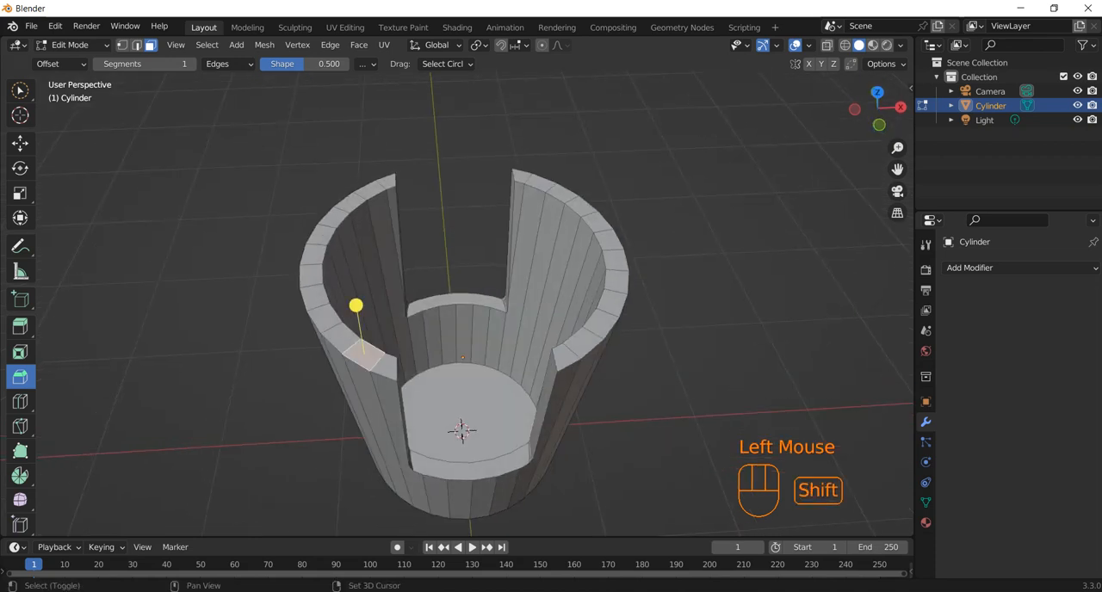
{"action": "left_click", "coordinate": [383, 365], "text": "shift"}
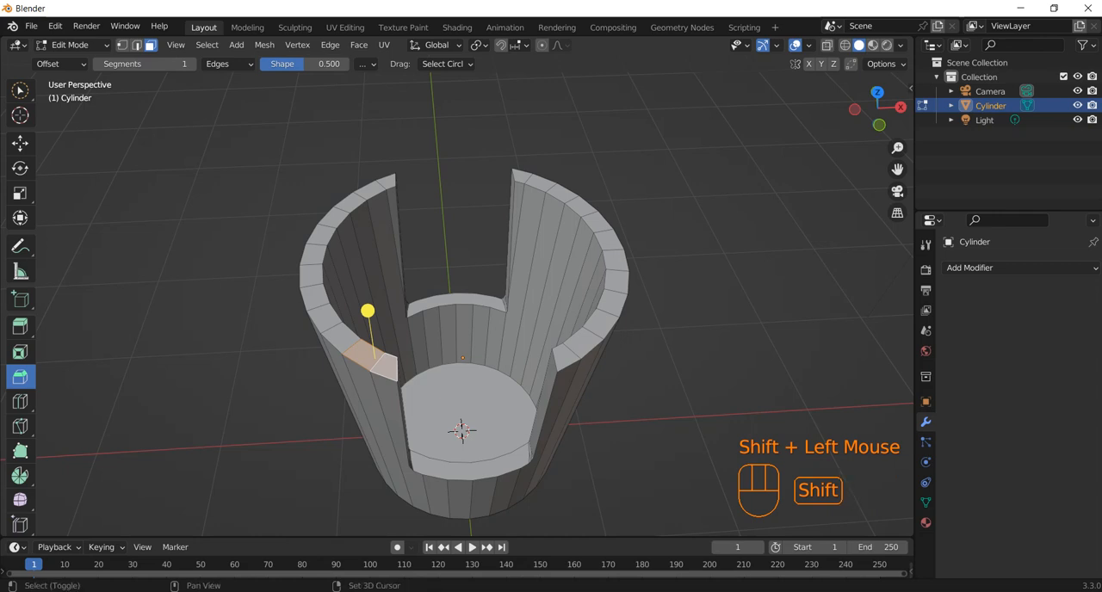
{"action": "left_click", "coordinate": [342, 338], "text": "shift"}
{"action": "key", "text": "shift+ctrl+KP_Add"}
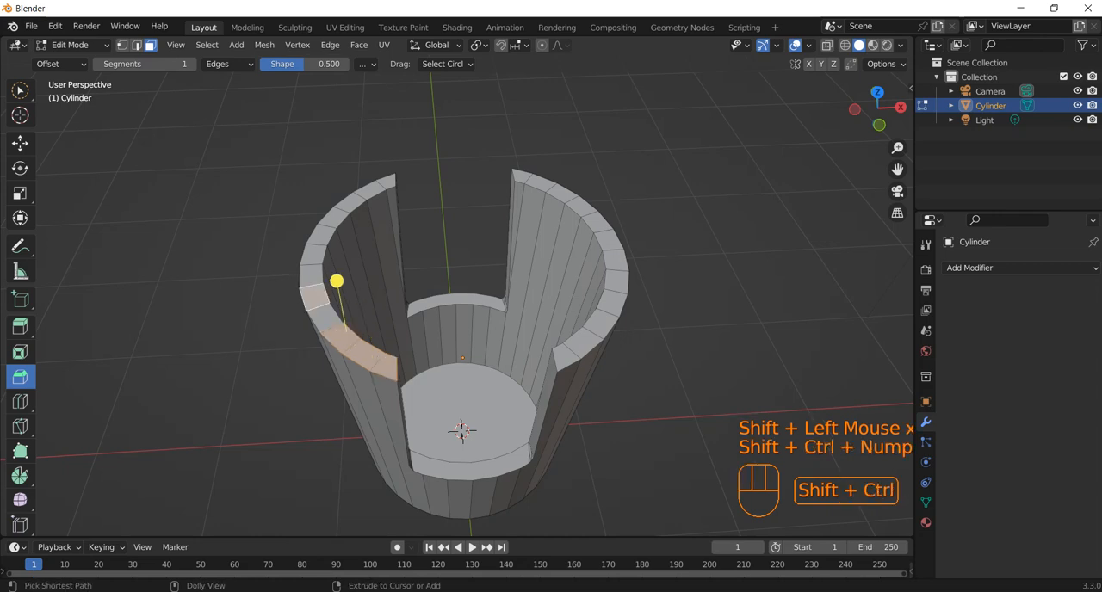
{"action": "key", "text": "shift+ctrl+KP_Add"}
{"action": "key", "text": "shift+ctrl+KP_Add"}
{"action": "key", "text": "shift+ctrl+KP_Add"}
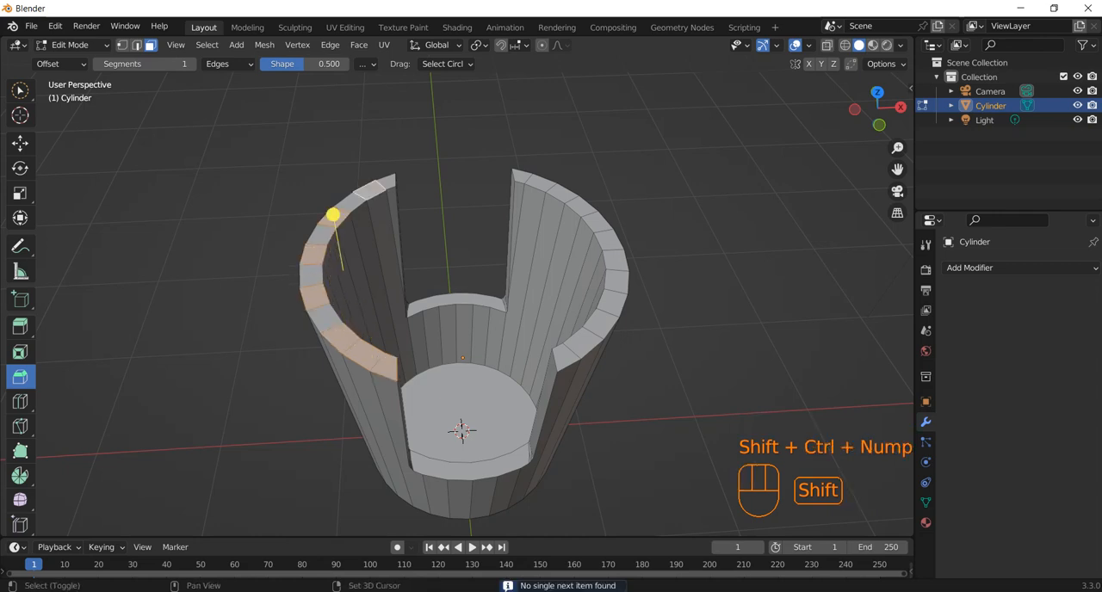
Add the skipped faces on the same rim so the whole top of that wall section is selected.
{"action": "left_click", "coordinate": [387, 182], "text": "shift"}
{"action": "left_click", "coordinate": [353, 203], "text": "shift"}
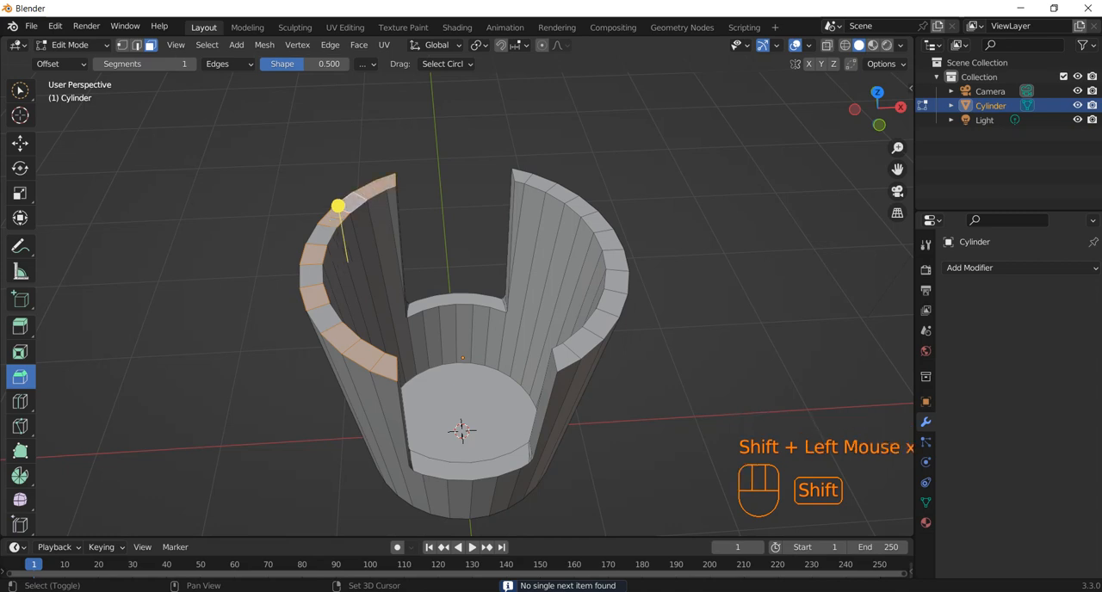
{"action": "left_click", "coordinate": [322, 234], "text": "shift"}
{"action": "left_click", "coordinate": [311, 276], "text": "shift"}
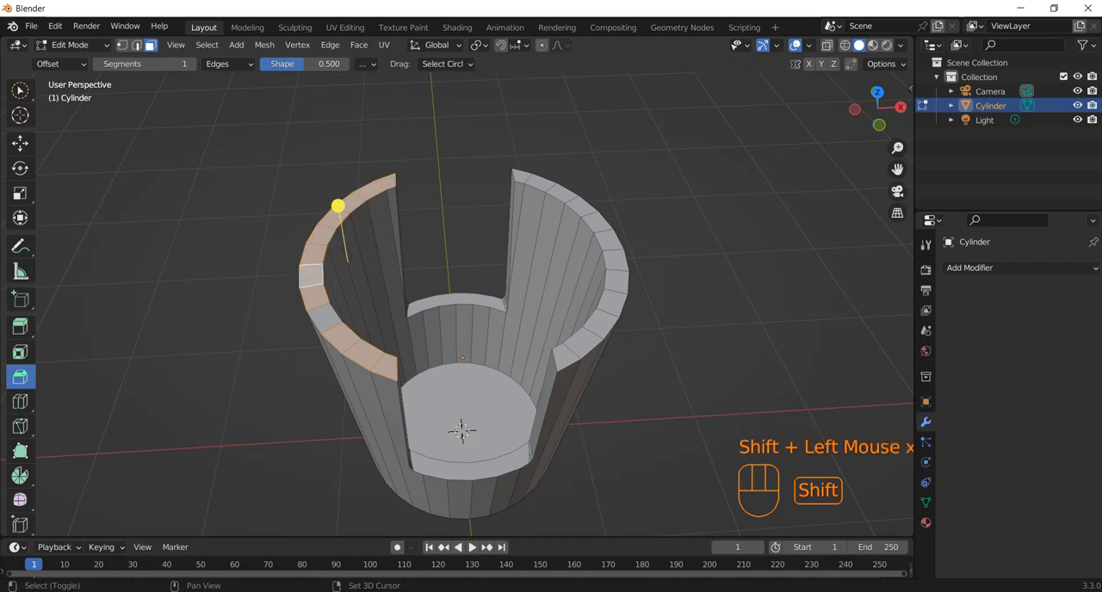
{"action": "left_click", "coordinate": [326, 318], "text": "shift"}
Bevel the edges of the selected rim faces with 3 segments.
{"action": "left_click", "coordinate": [337, 205]}
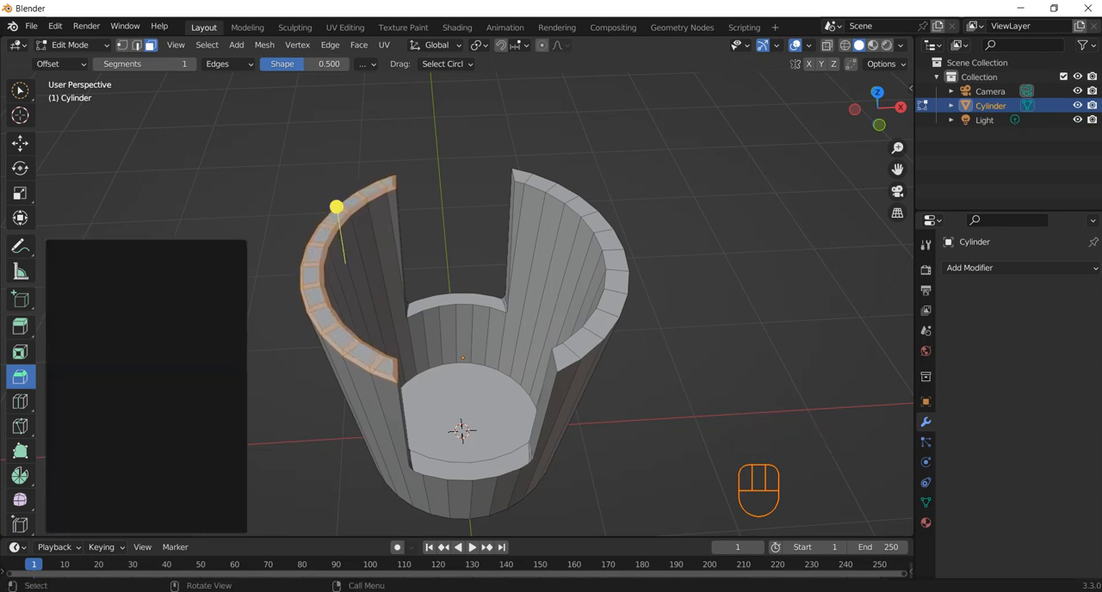
{"action": "left_click_drag", "start_coordinate": [185, 322], "coordinate": [196, 322]}
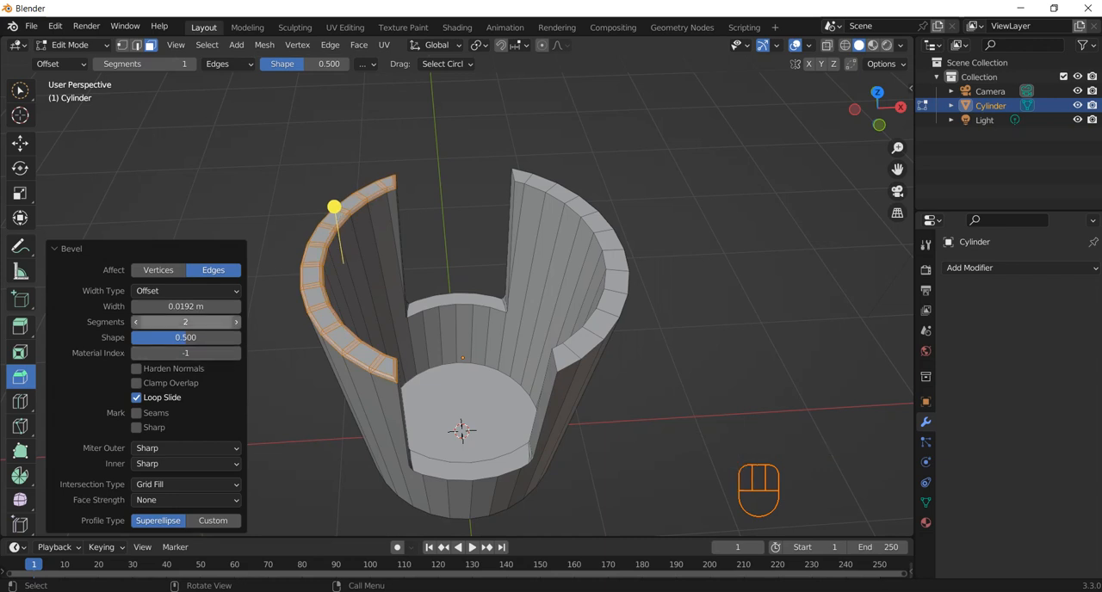
{"action": "left_click", "coordinate": [236, 322]}
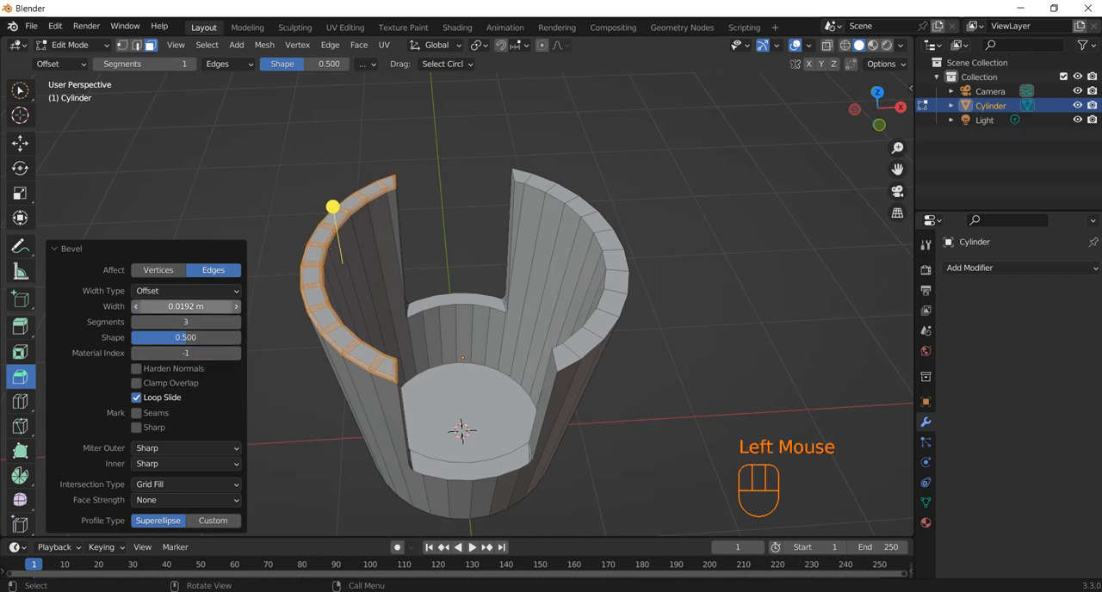
Set the rim bevel's width to 0.02 m, keep it affecting edges, and clear the selection.
{"action": "mouse_move", "coordinate": [186, 307]}
{"action": "left_mouse_down"}
{"action": "mouse_move", "coordinate": [175, 306]}
{"action": "mouse_move", "coordinate": [203, 306]}
{"action": "mouse_move", "coordinate": [178, 306]}
{"action": "left_mouse_up"}
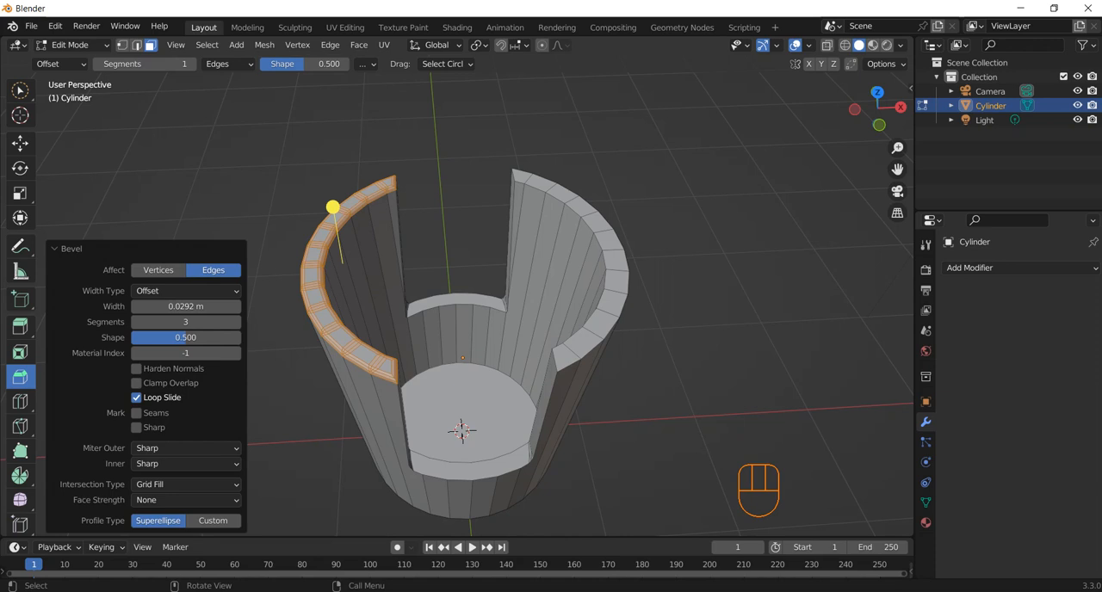
{"action": "left_click", "coordinate": [177, 306]}
{"action": "type", "text": ".0"}
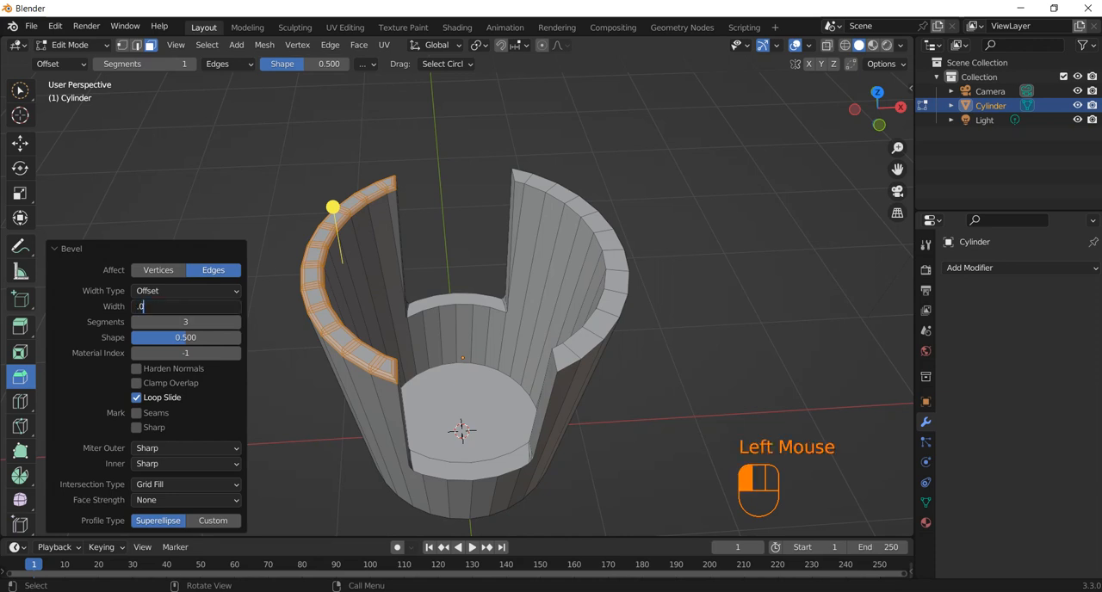
{"action": "type", "text": "2"}
{"action": "key", "text": "Return"}
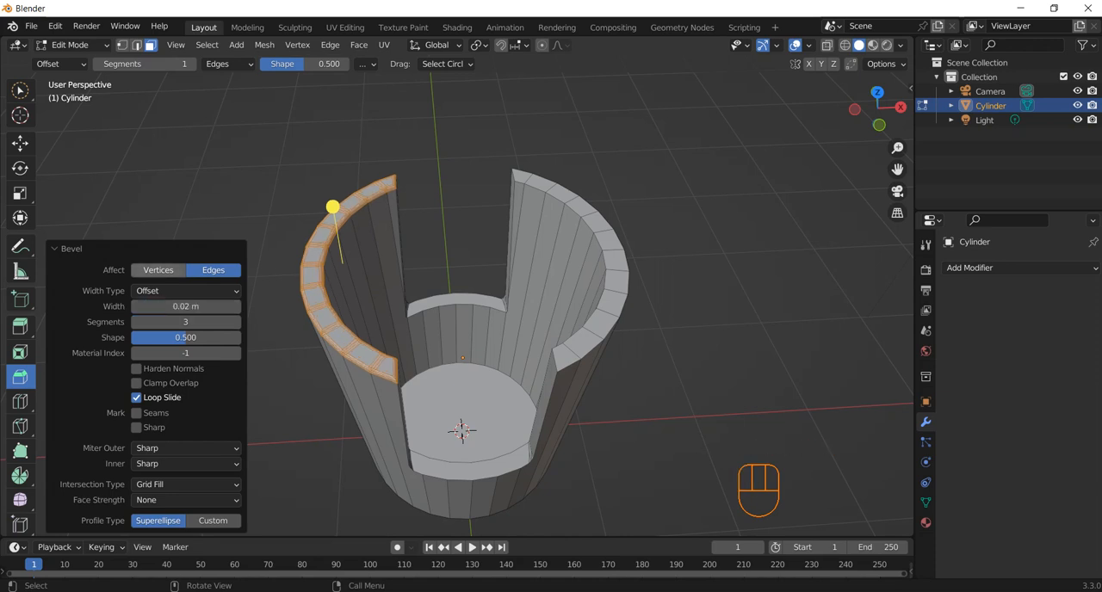
{"action": "left_click", "coordinate": [158, 271]}
{"action": "left_click", "coordinate": [214, 270]}
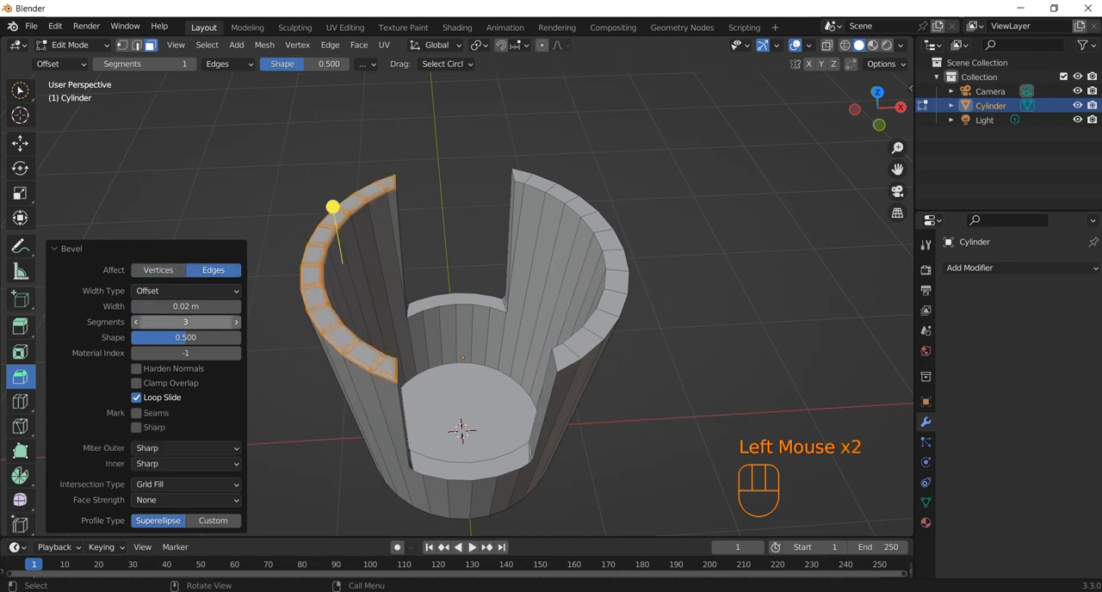
{"action": "left_click", "coordinate": [689, 301]}
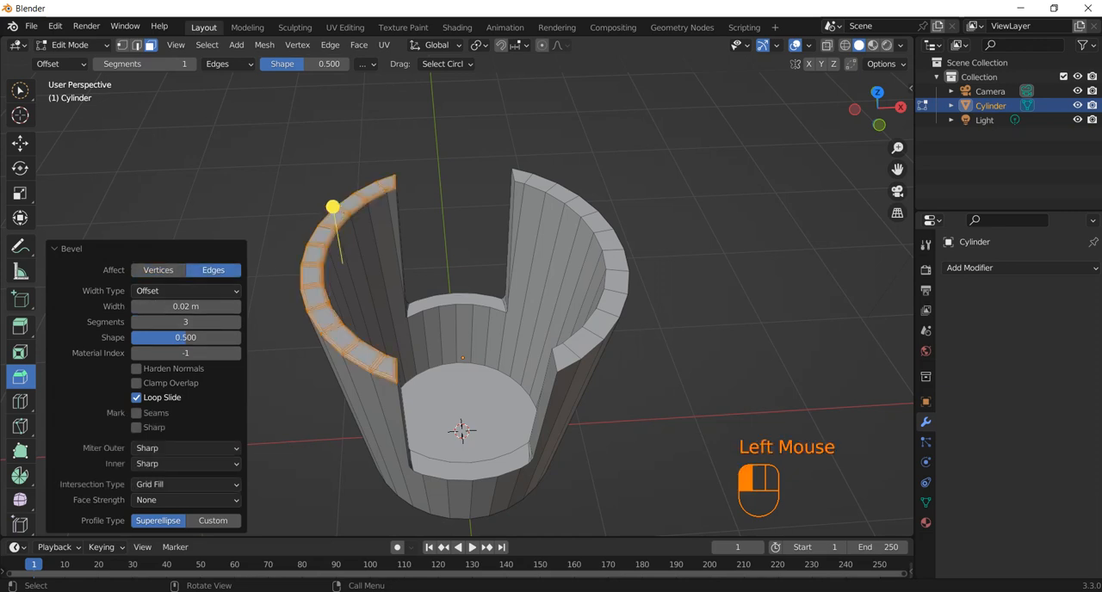
Select all the top rim faces of the opposite, unbeveled wall section.
{"action": "left_click", "coordinate": [522, 176]}
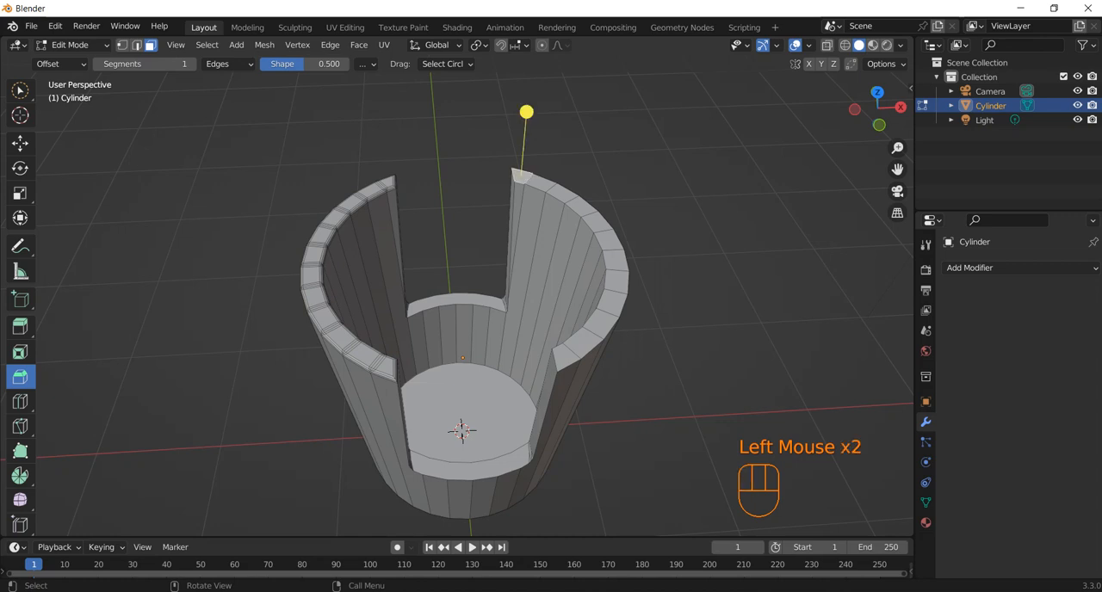
{"action": "left_click", "coordinate": [535, 182], "text": "shift"}
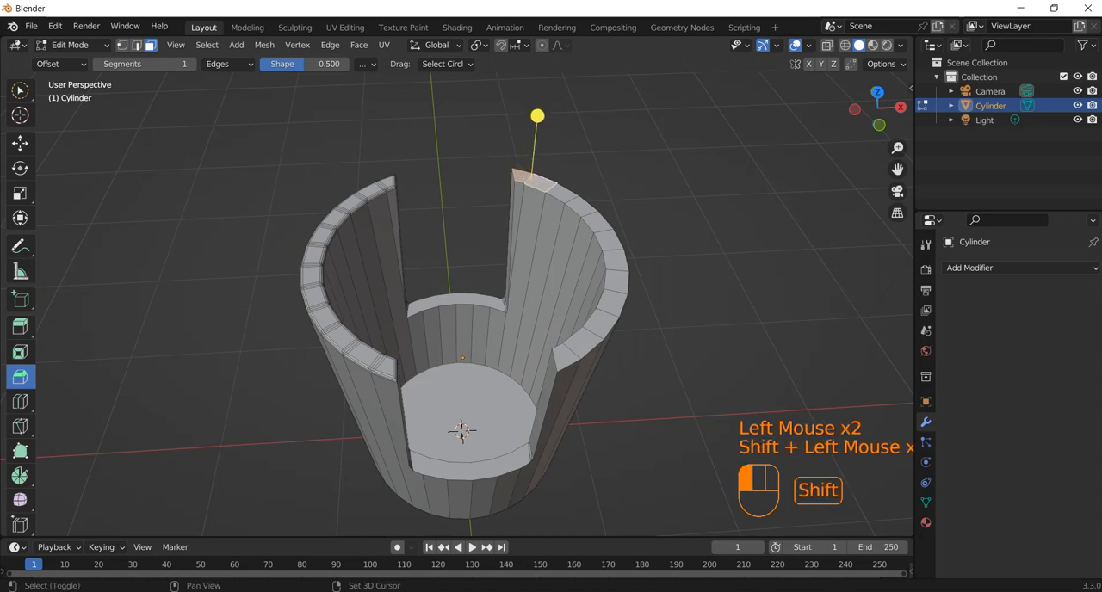
{"action": "left_click", "coordinate": [560, 192], "text": "shift"}
{"action": "left_click", "coordinate": [577, 205], "text": "shift"}
{"action": "left_click", "coordinate": [593, 220], "text": "shift"}
{"action": "left_click", "coordinate": [607, 238], "text": "shift"}
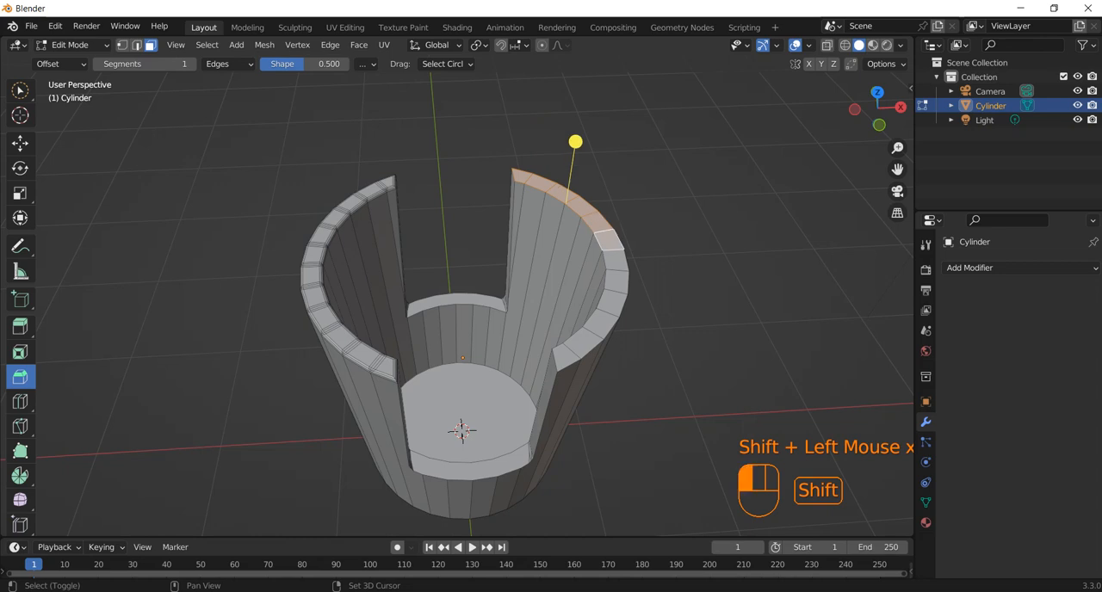
{"action": "left_click", "coordinate": [619, 256], "text": "shift"}
{"action": "left_click", "coordinate": [619, 275], "text": "shift"}
{"action": "left_click", "coordinate": [614, 297], "text": "shift"}
{"action": "left_click", "coordinate": [603, 320], "text": "shift"}
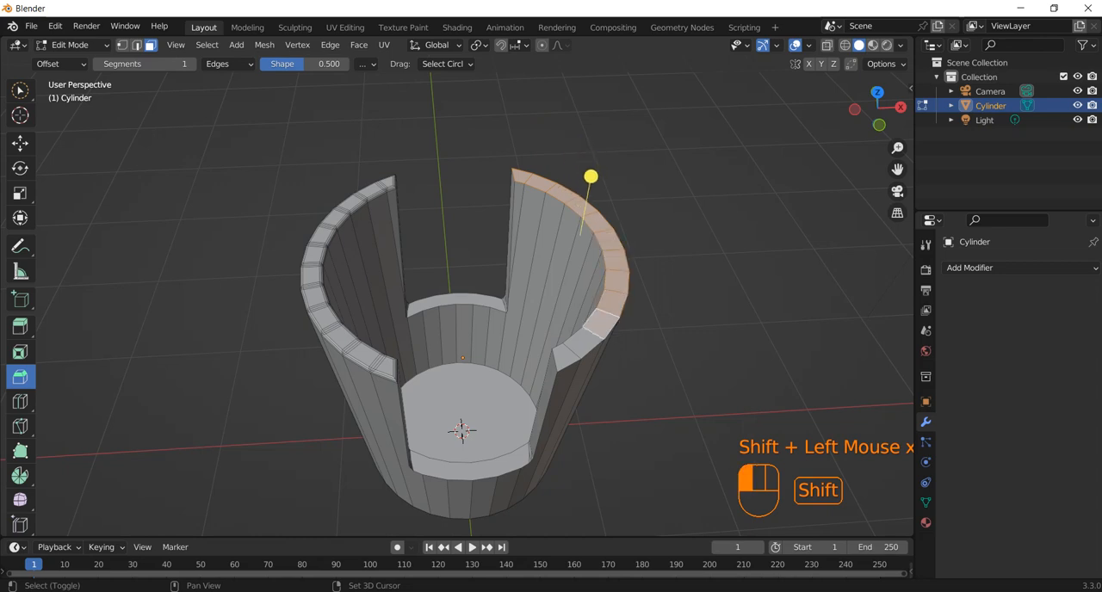
{"action": "left_click", "coordinate": [590, 337], "text": "shift"}
{"action": "left_click", "coordinate": [565, 357], "text": "shift"}
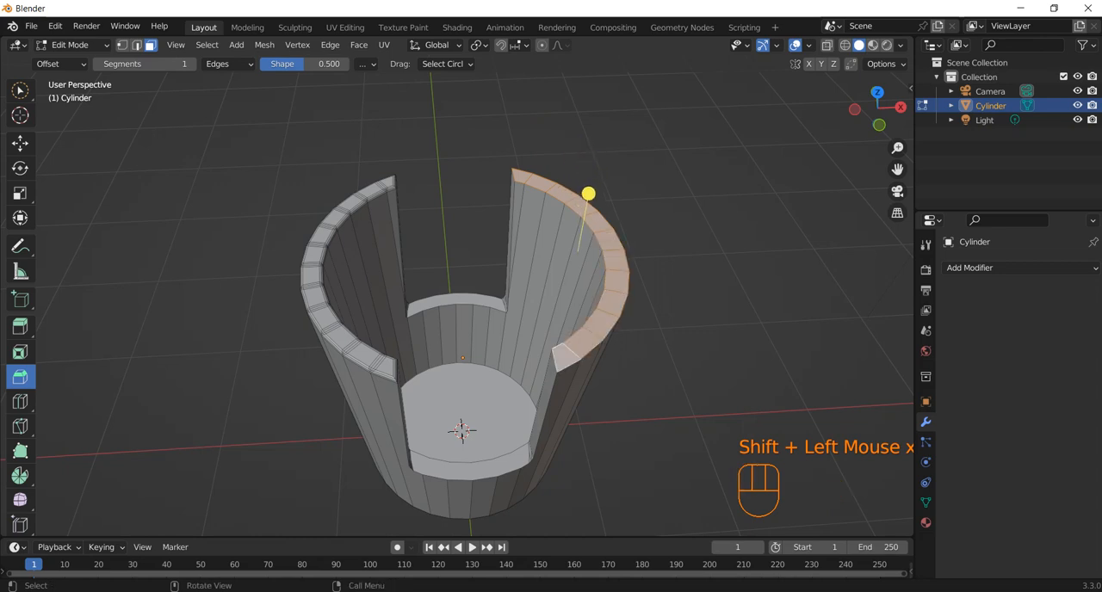
Bevel the selected rim edges with a width of 0.02 m and 3 segments.
{"action": "left_click_drag", "start_coordinate": [588, 193], "coordinate": [590, 196]}
{"action": "double_click", "coordinate": [185, 306]}
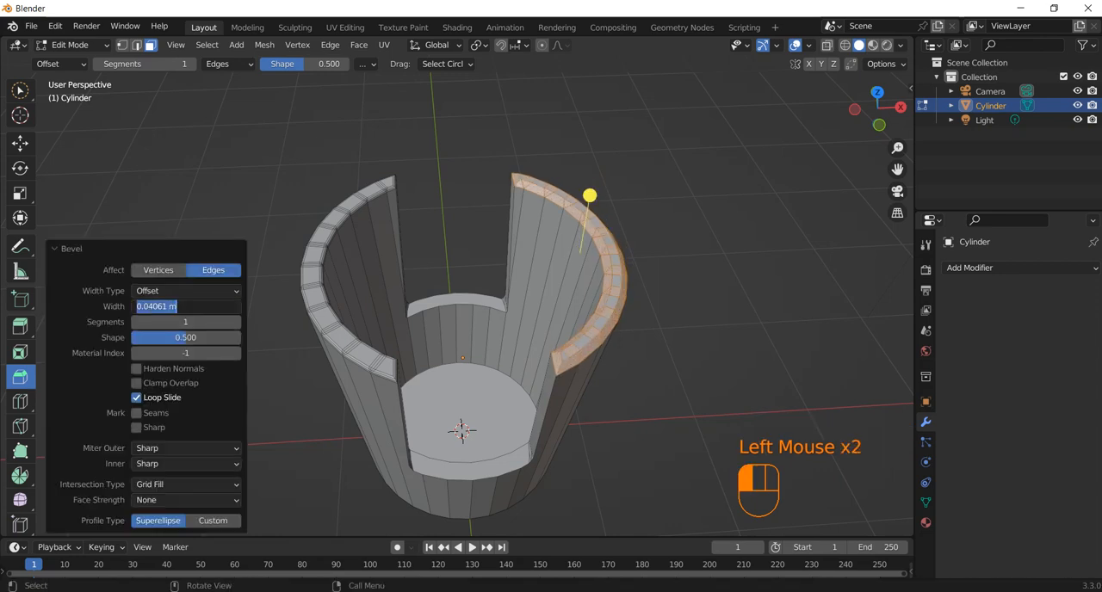
{"action": "type", "text": ".02"}
{"action": "left_click", "coordinate": [185, 322]}
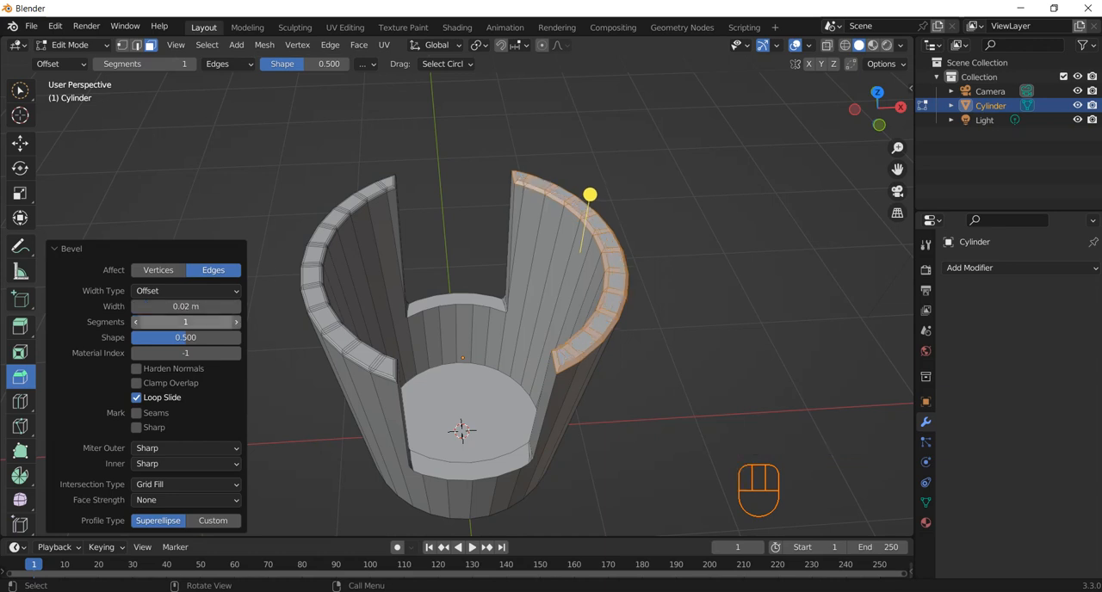
{"action": "left_click", "coordinate": [185, 322]}
{"action": "key", "text": "Return"}
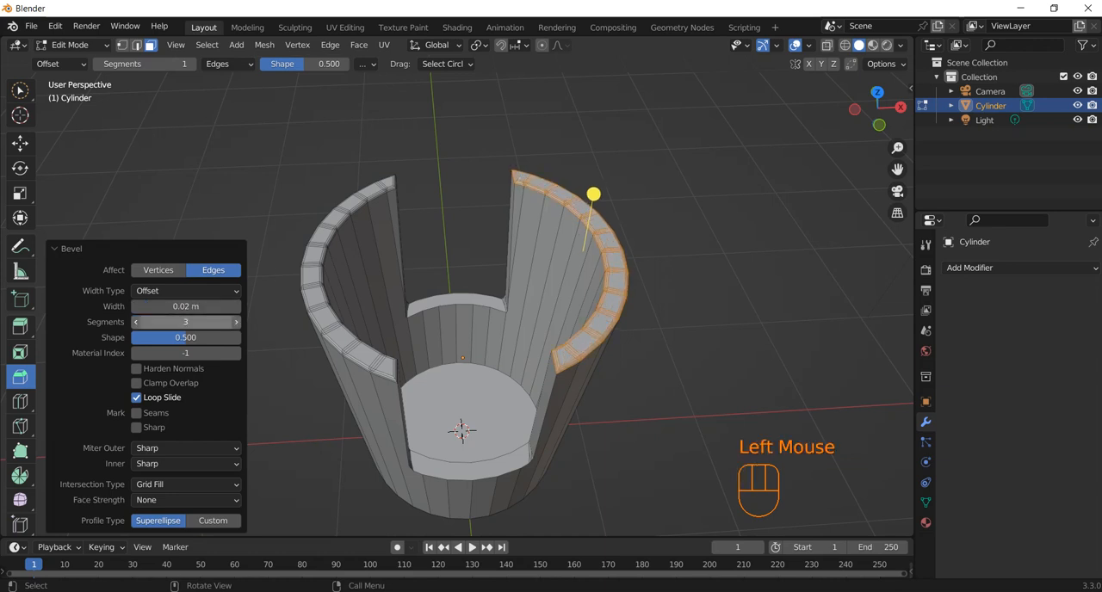
{"action": "left_click", "coordinate": [689, 327]}
Select the floor faces of both notches.
{"action": "middle_click_drag", "start_coordinate": [688, 327], "coordinate": [688, 251]}
{"action": "scroll", "coordinate": [688, 252], "scroll_direction": "down", "scroll_amount": 1}
{"action": "scroll", "coordinate": [456, 344], "scroll_direction": "up", "scroll_amount": 2}
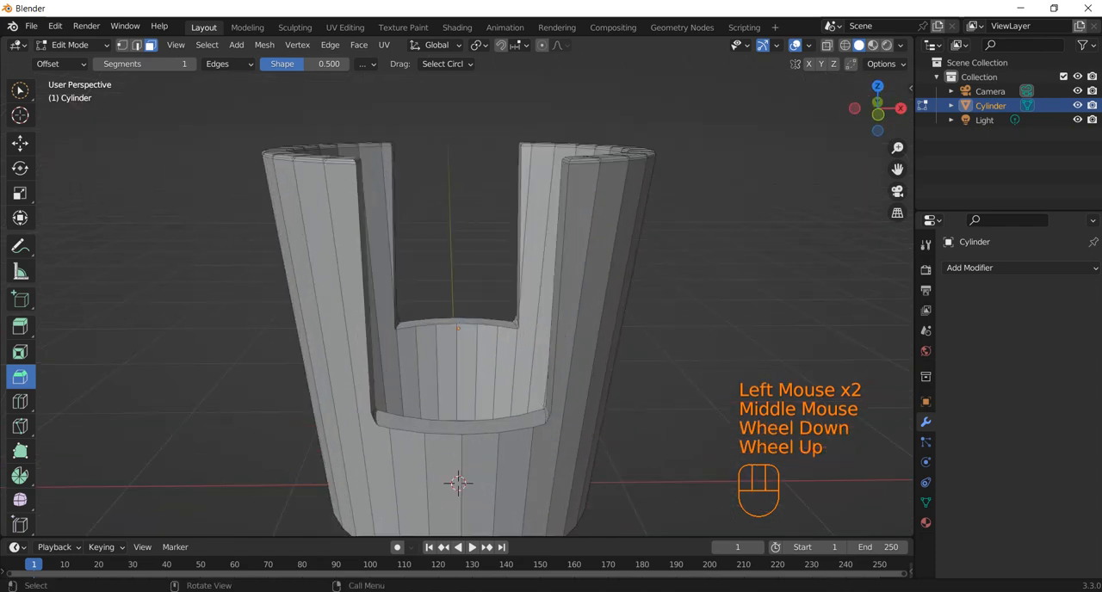
{"action": "left_click", "coordinate": [461, 427]}
{"action": "middle_click_drag", "start_coordinate": [461, 427], "coordinate": [449, 487]}
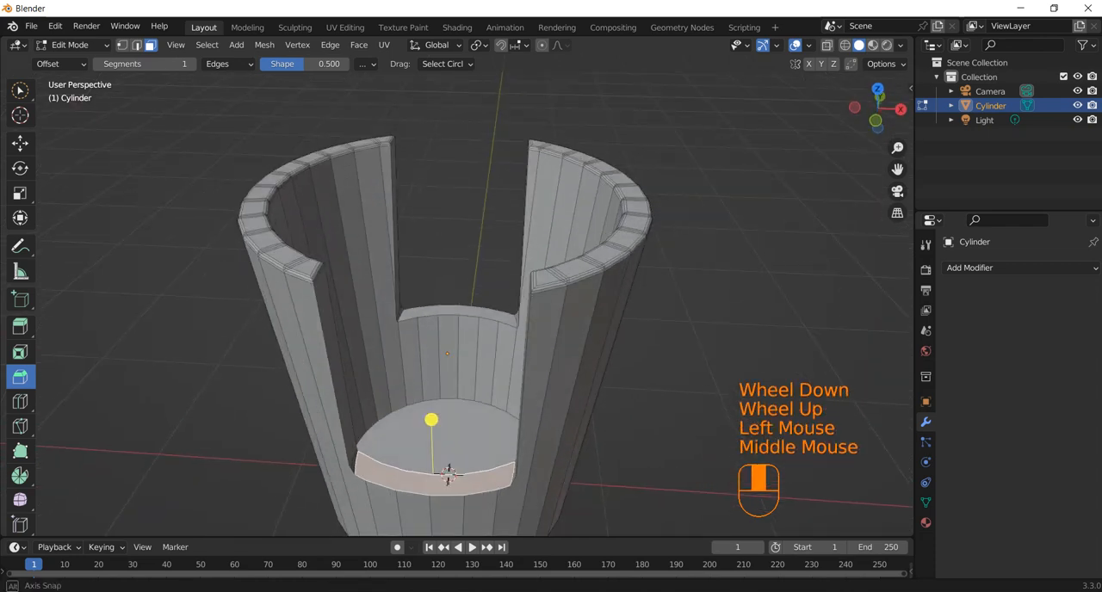
{"action": "left_click", "coordinate": [459, 312], "text": "shift"}
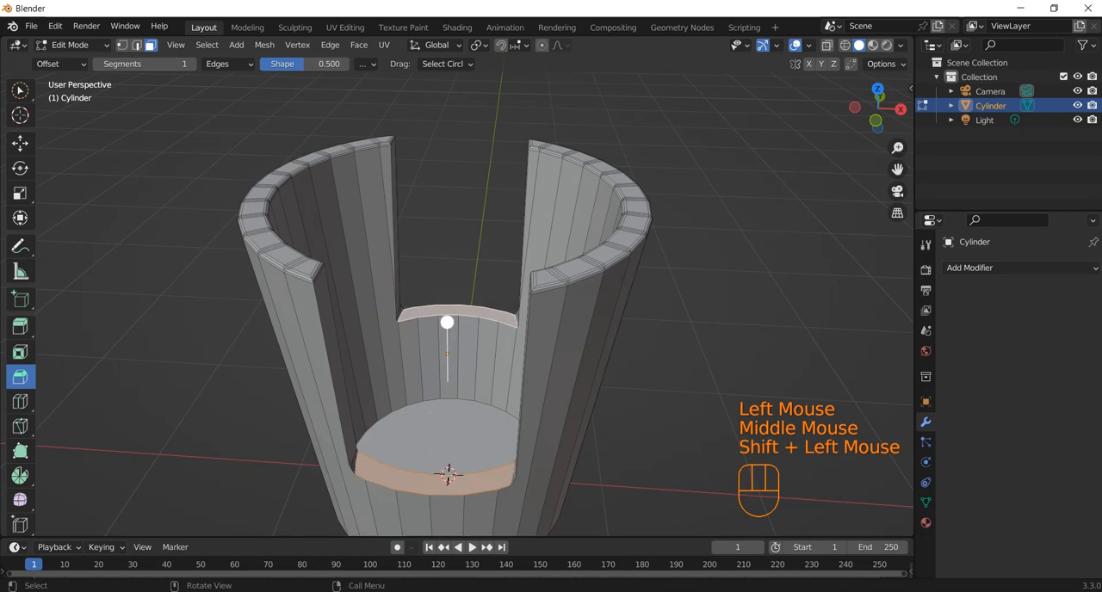
Bevel the edges of both notch floors with a width of 0.02 m and 2 segments, and clear the selection.
{"action": "mouse_move", "coordinate": [447, 323]}
{"action": "left_mouse_down"}
{"action": "mouse_move", "coordinate": [446, 304]}
{"action": "mouse_move", "coordinate": [447, 315]}
{"action": "left_mouse_up"}
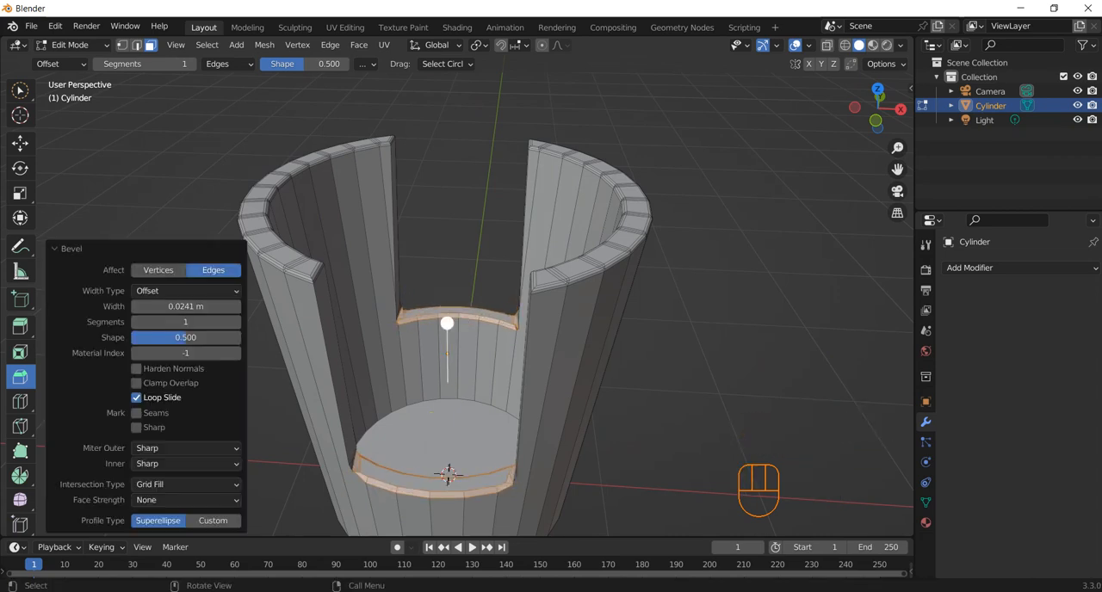
{"action": "double_click", "coordinate": [185, 306]}
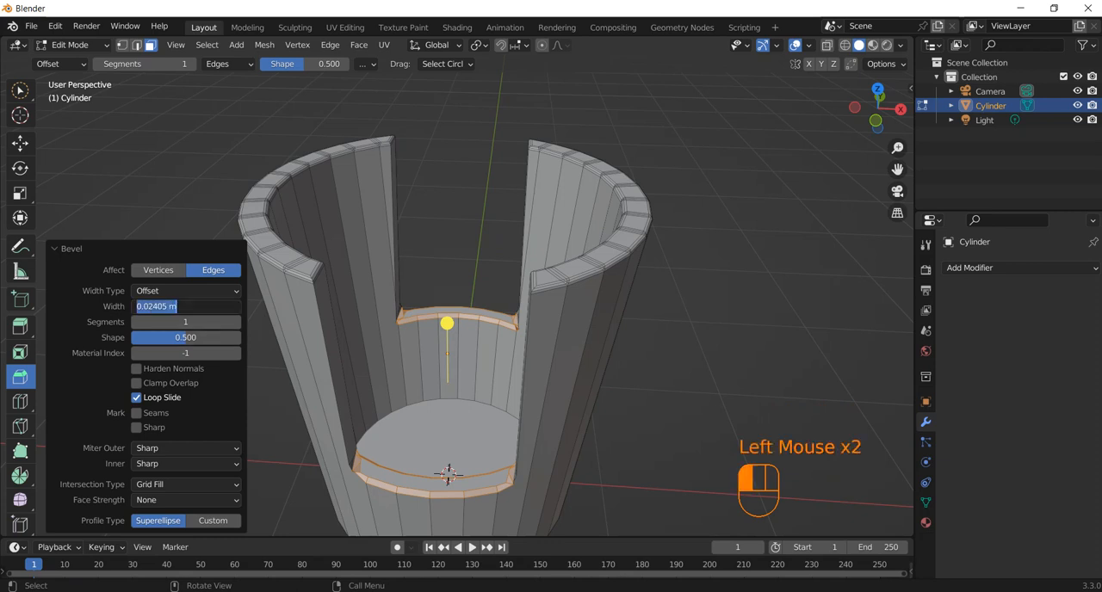
{"action": "type", "text": ".02"}
{"action": "key", "text": "Return"}
{"action": "left_click", "coordinate": [185, 321]}
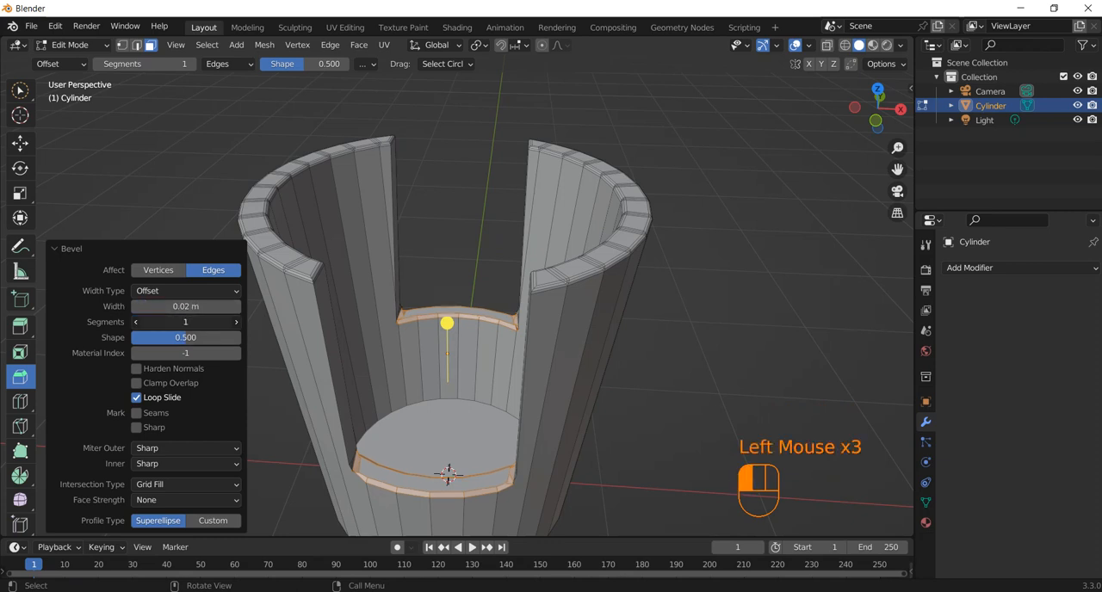
{"action": "key", "text": "Return"}
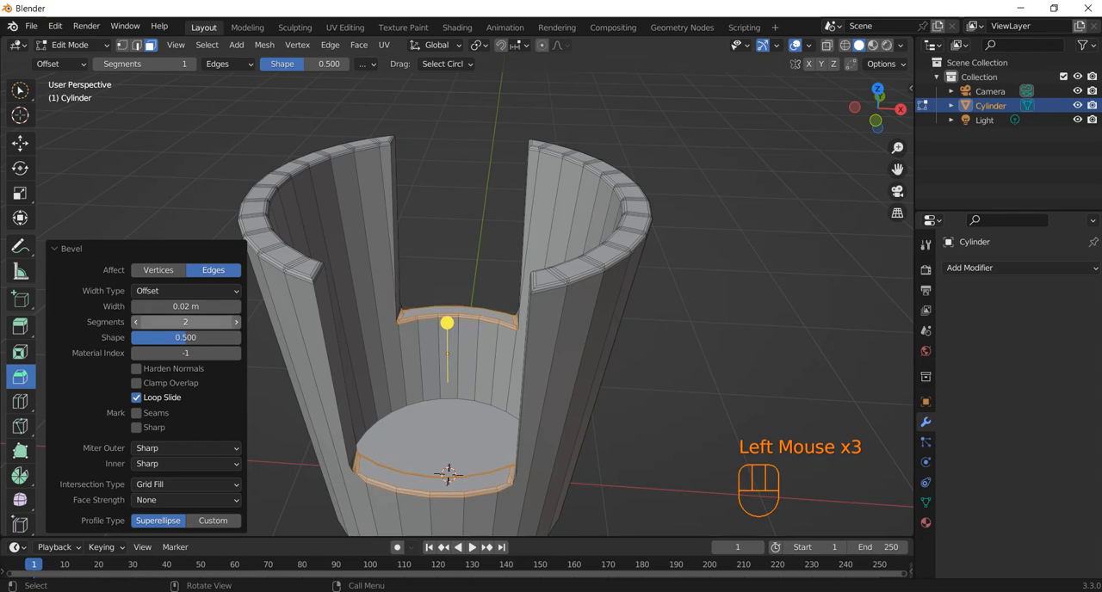
{"action": "left_click", "coordinate": [446, 474]}
{"action": "middle_click_drag", "start_coordinate": [447, 474], "coordinate": [368, 276]}
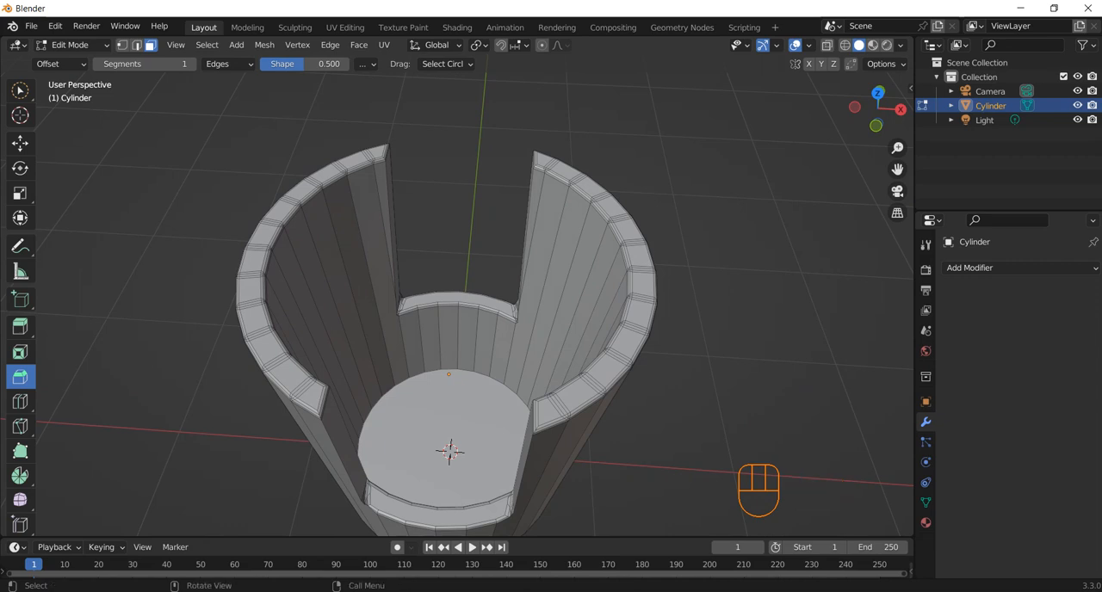
Add a mesh cylinder in Object Mode and scale it uniformly to about 0.357.
{"action": "key", "text": "Tab"}
{"action": "key", "text": "shift+a"}
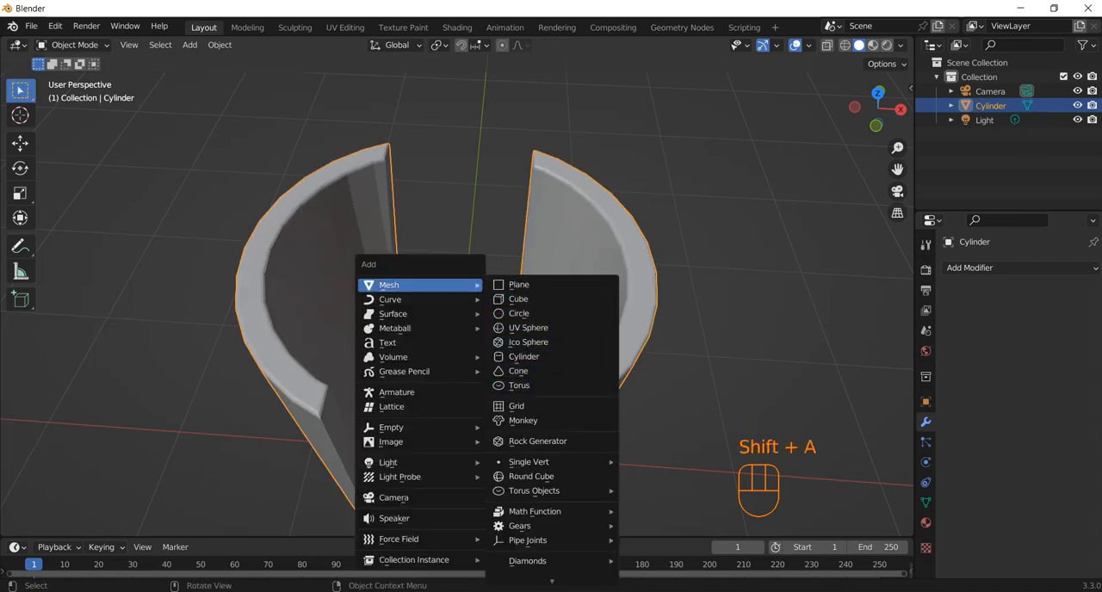
{"action": "left_click", "coordinate": [524, 357]}
{"action": "scroll", "coordinate": [456, 301], "scroll_direction": "down", "scroll_amount": 2}
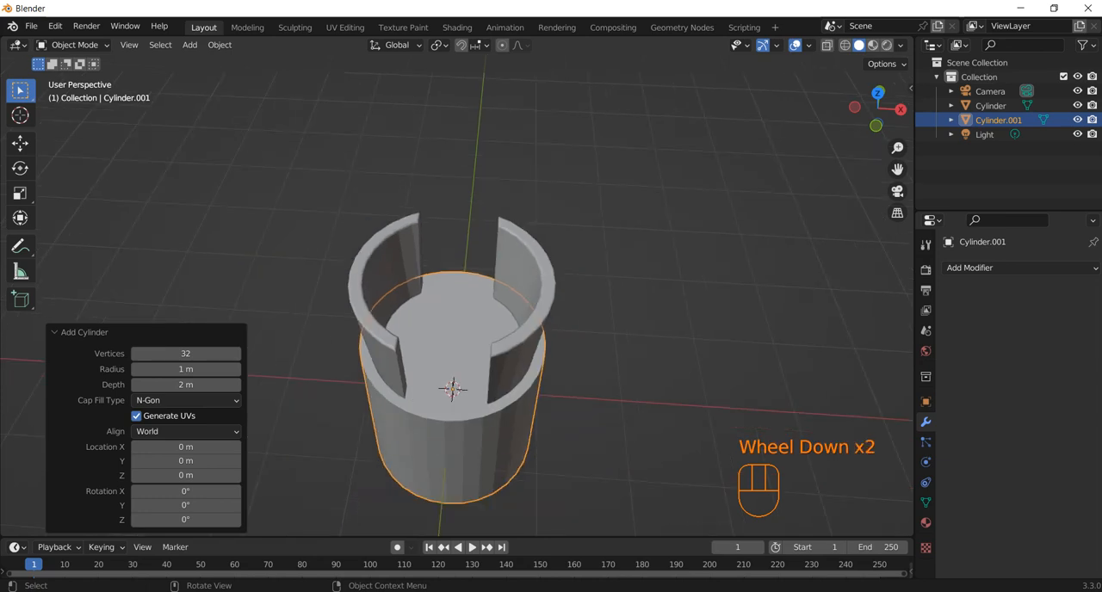
{"action": "key", "text": "KP_1"}
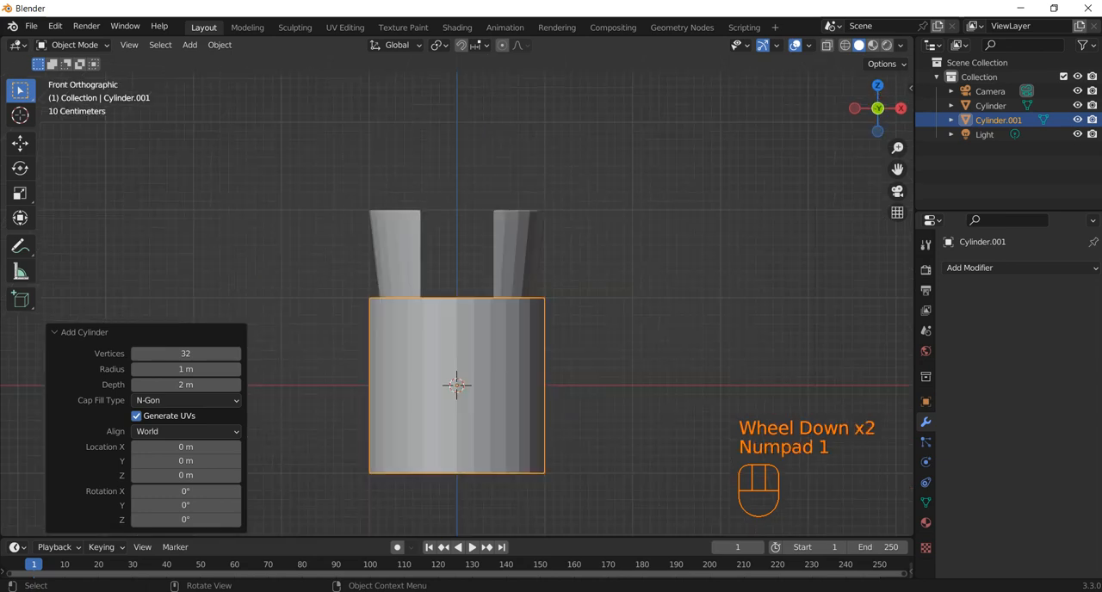
{"action": "key", "text": "s"}
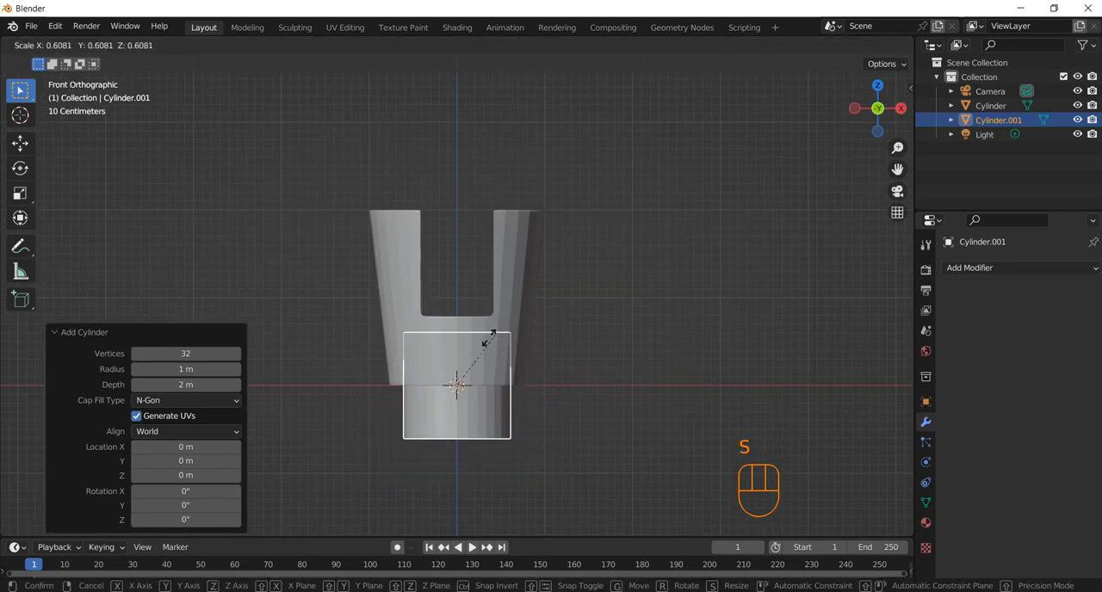
{"action": "left_click", "coordinate": [473, 357]}
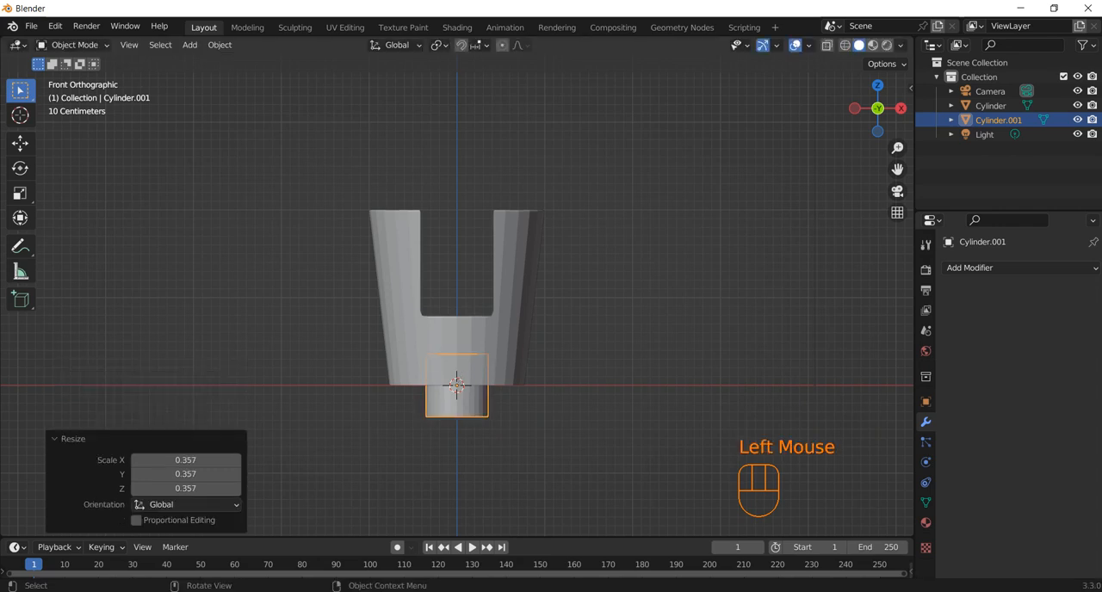
Move the small cylinder up along Z by about 0.63 m.
{"action": "key", "text": "g"}
{"action": "key", "text": "y"}
{"action": "key", "text": "z"}
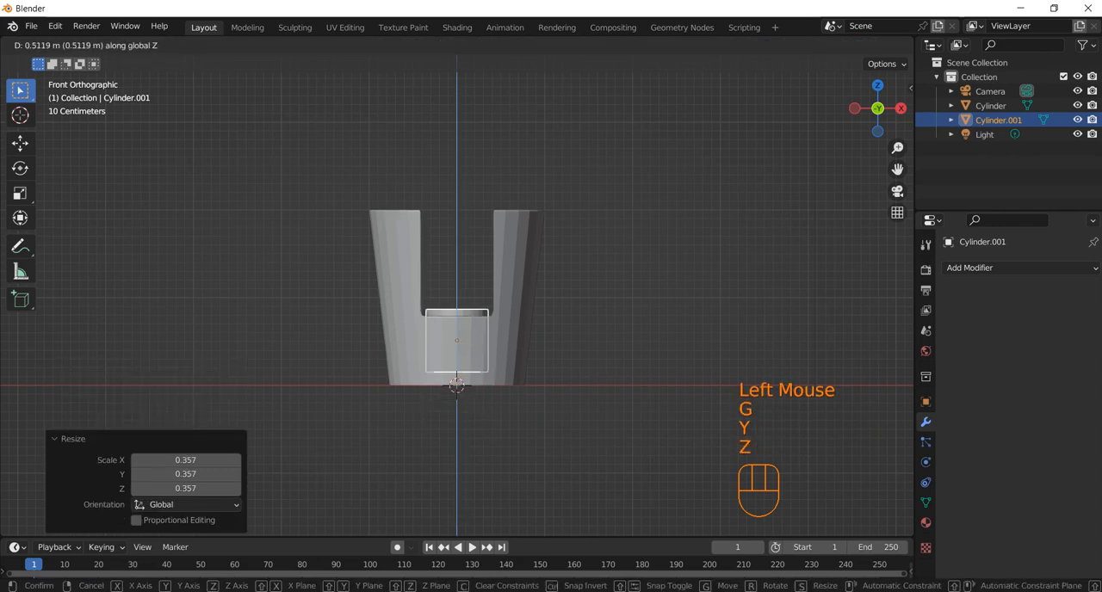
{"action": "left_click", "coordinate": [473, 344]}
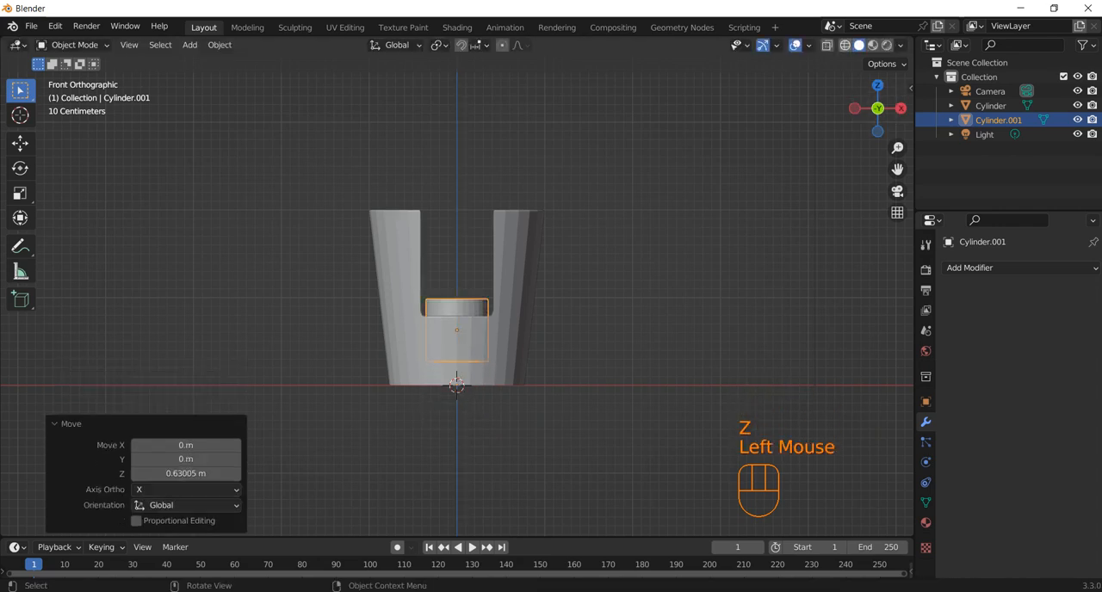
With X-ray on, scale the small cylinder to about 0.892 and lower it about 0.22 m along Z onto the cup's inner floor.
{"action": "left_click", "coordinate": [826, 45]}
{"action": "scroll", "coordinate": [456, 344], "scroll_direction": "down", "scroll_amount": 1}
{"action": "scroll", "coordinate": [456, 344], "scroll_direction": "up", "scroll_amount": 4}
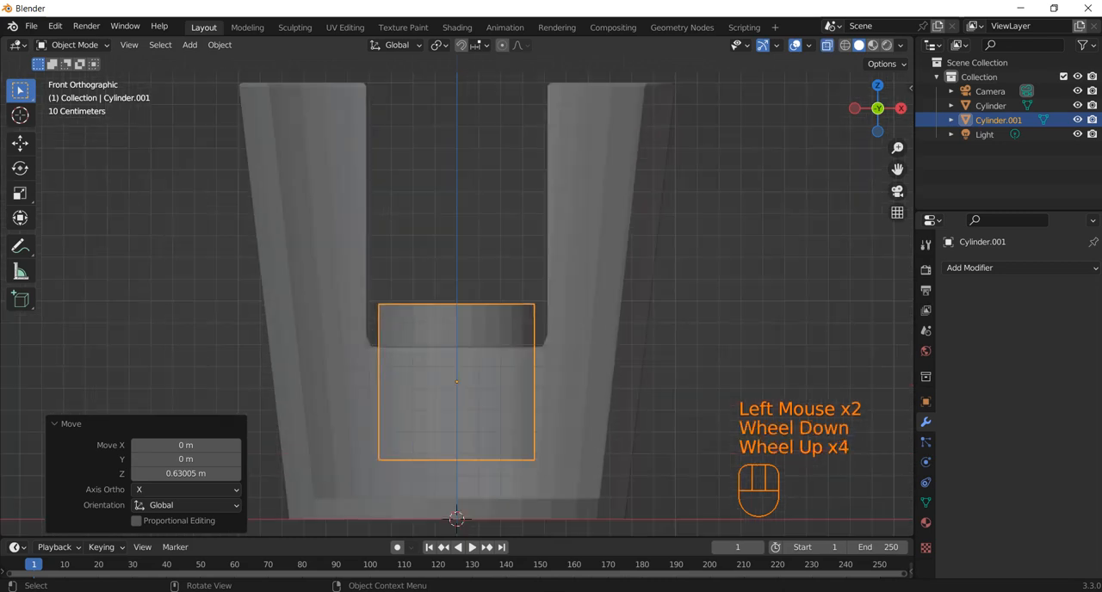
{"action": "middle_click_drag", "start_coordinate": [482, 344], "coordinate": [469, 265], "text": "shift"}
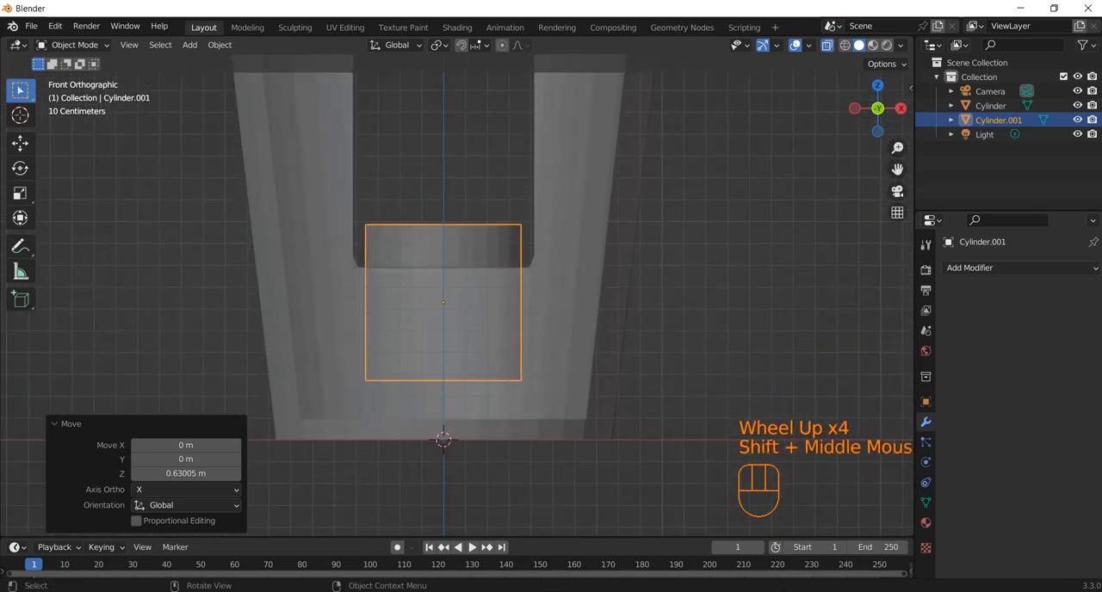
{"action": "key", "text": "s"}
{"action": "key", "text": "g"}
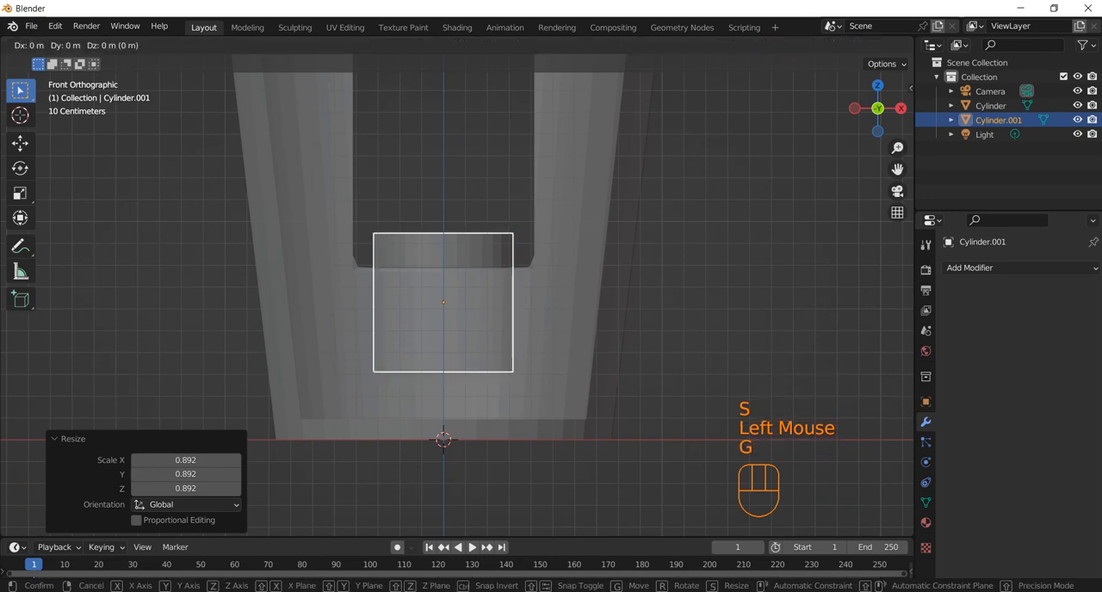
{"action": "key", "text": "z"}
{"action": "left_click", "coordinate": [442, 439]}
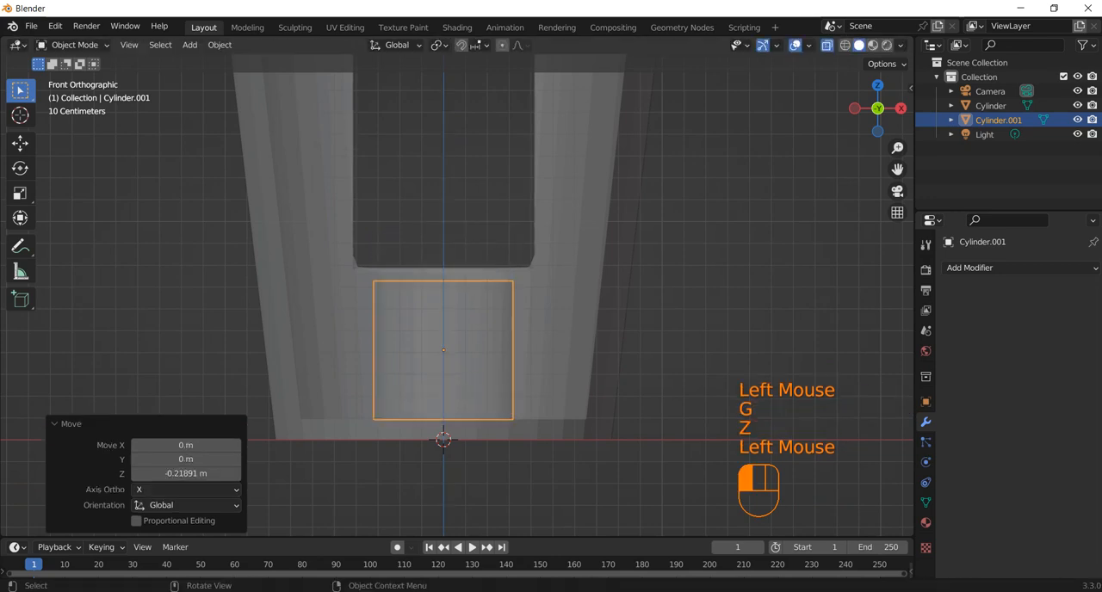
Select only the top edge ring of the small cylinder in Edit Mode and scale it by about 1.623 to flare the walls.
{"action": "key", "text": "Tab"}
{"action": "left_click", "coordinate": [371, 362]}
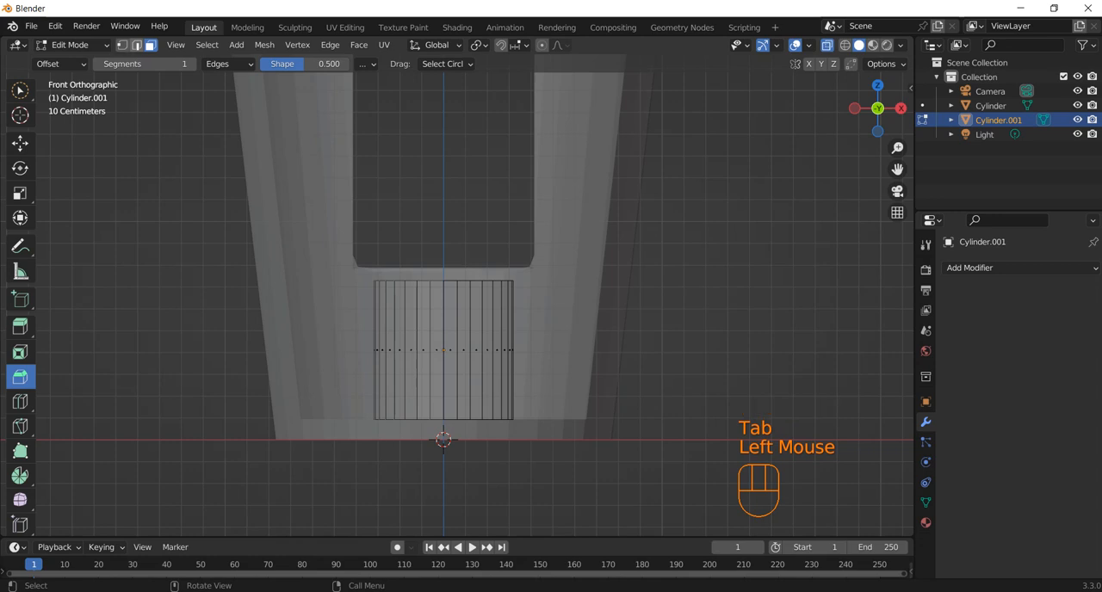
{"action": "left_click", "coordinate": [136, 45]}
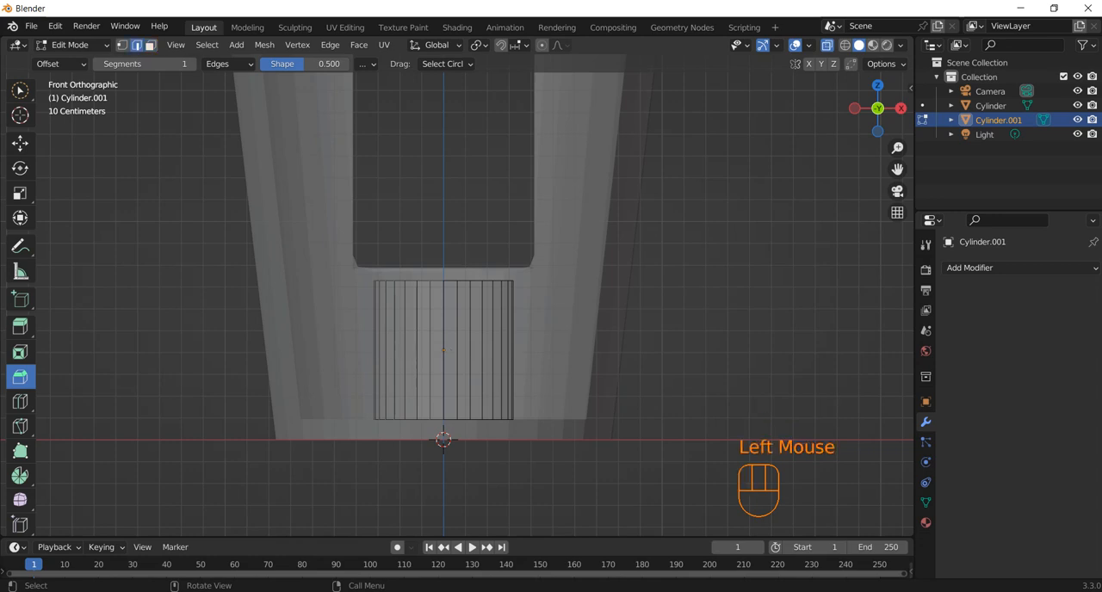
{"action": "left_click_drag", "start_coordinate": [367, 266], "coordinate": [623, 346]}
{"action": "middle_click_drag", "start_coordinate": [623, 346], "coordinate": [538, 356]}
{"action": "key", "text": "KP_1"}
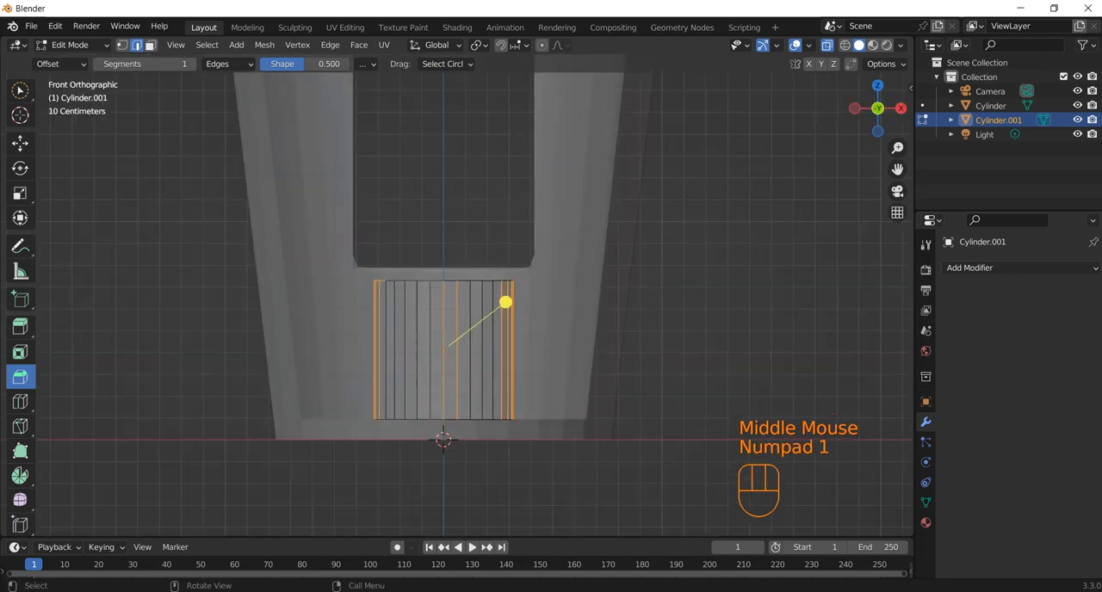
{"action": "key", "text": "c"}
{"action": "mouse_move", "coordinate": [493, 276]}
{"action": "left_mouse_down"}
{"action": "mouse_move", "coordinate": [388, 289]}
{"action": "mouse_move", "coordinate": [505, 283]}
{"action": "left_mouse_up"}
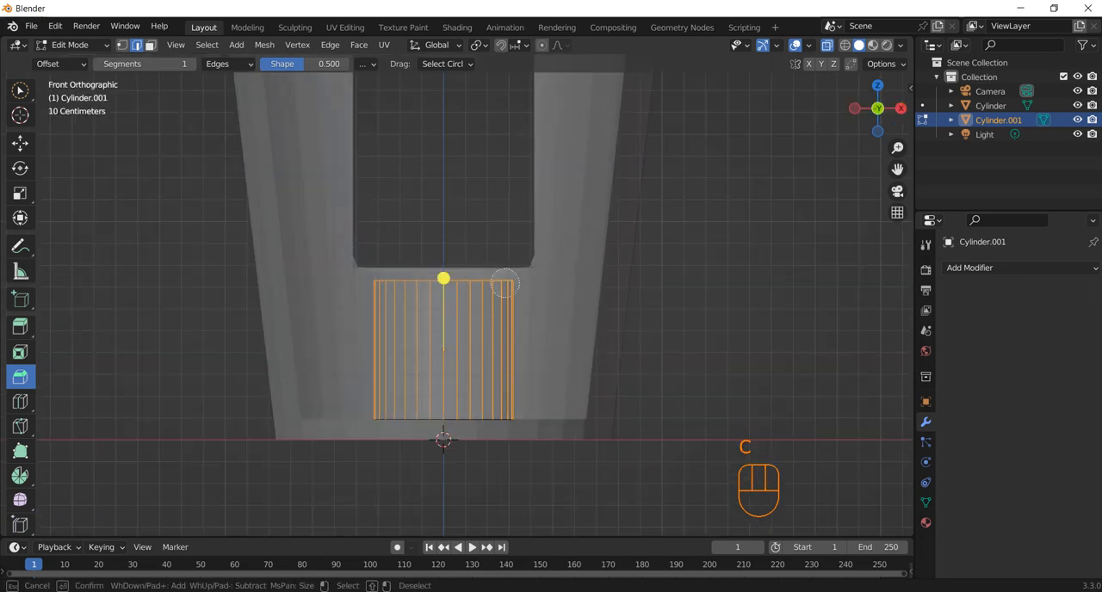
{"action": "middle_click_drag", "start_coordinate": [517, 335], "coordinate": [344, 344]}
{"action": "right_click", "coordinate": [533, 331]}
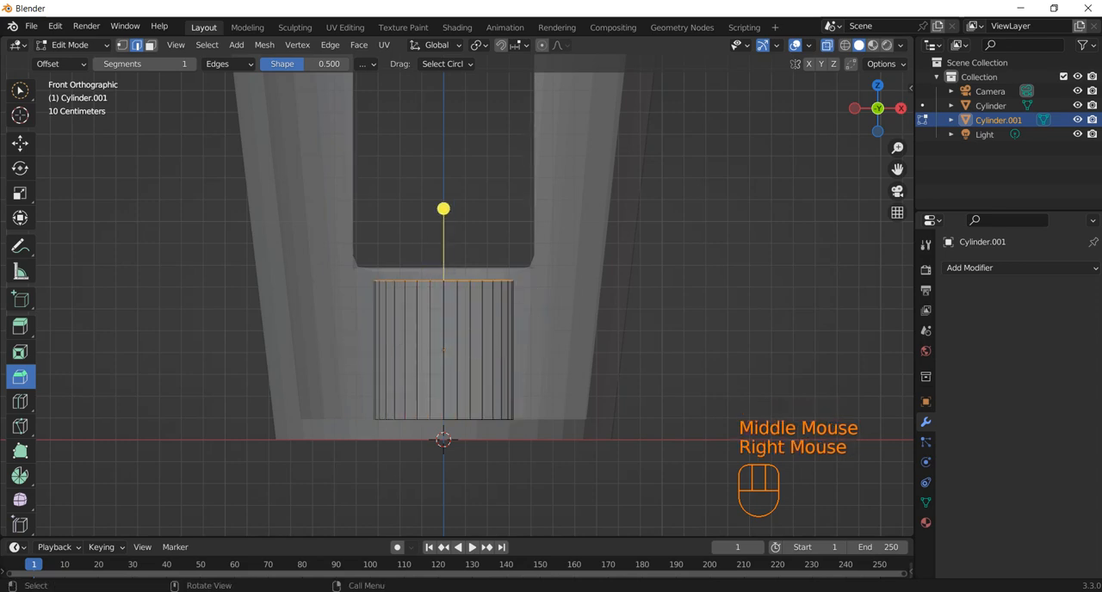
{"action": "key", "text": "s"}
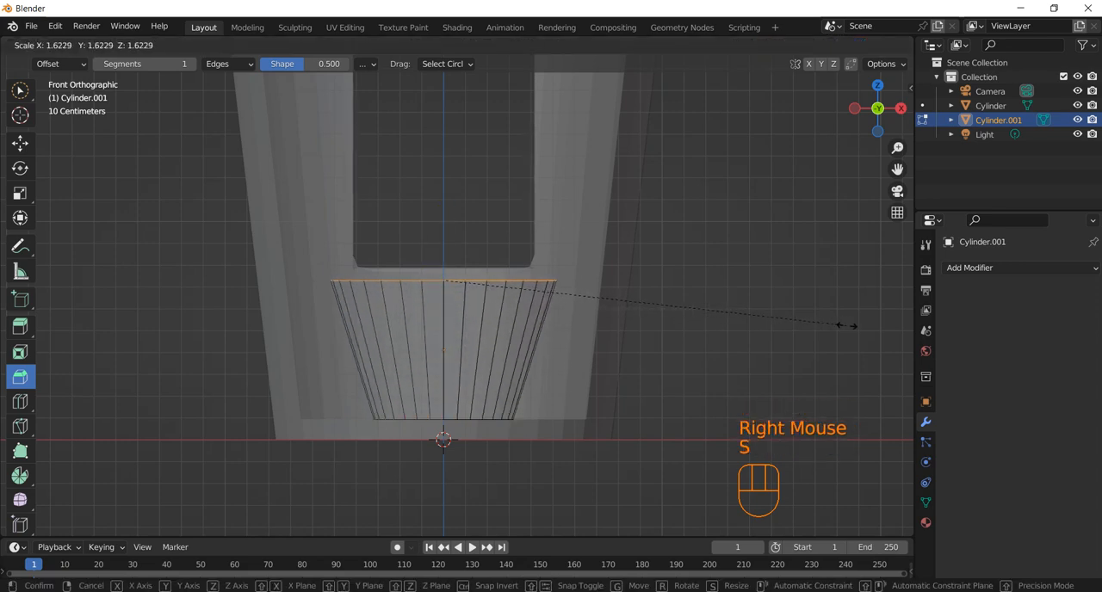
{"action": "left_click", "coordinate": [845, 325]}
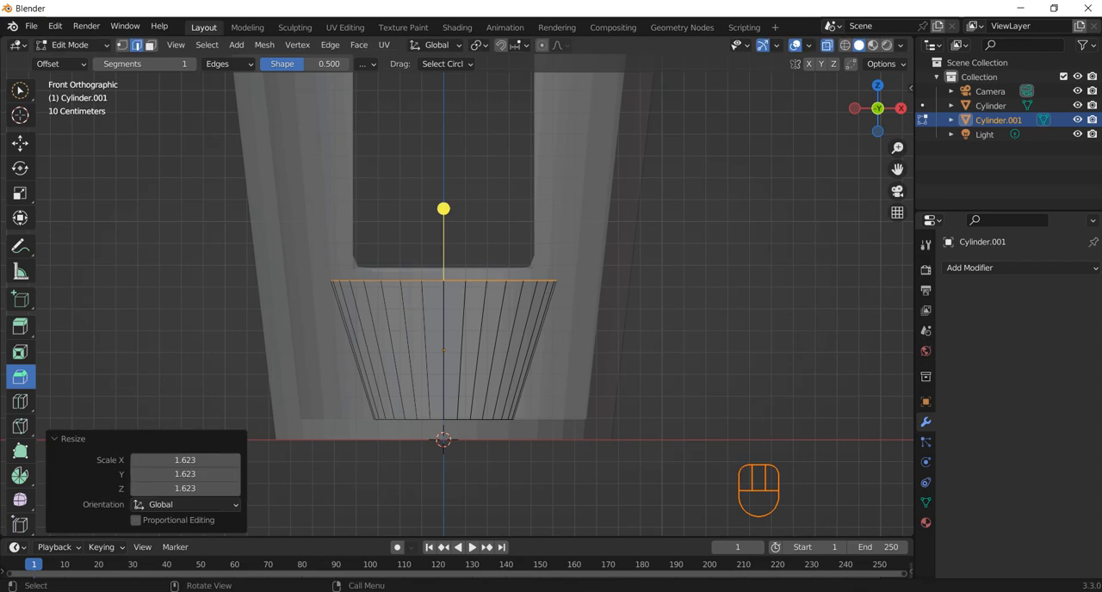
{"action": "key", "text": "e"}
{"action": "key", "text": "s"}
{"action": "key", "text": "Escape"}
Extrude the small cylinder's top face in place and scale it inward to about 0.813 to form a rim.
{"action": "middle_click_drag", "start_coordinate": [456, 301], "coordinate": [499, 361]}
{"action": "key", "text": "e"}
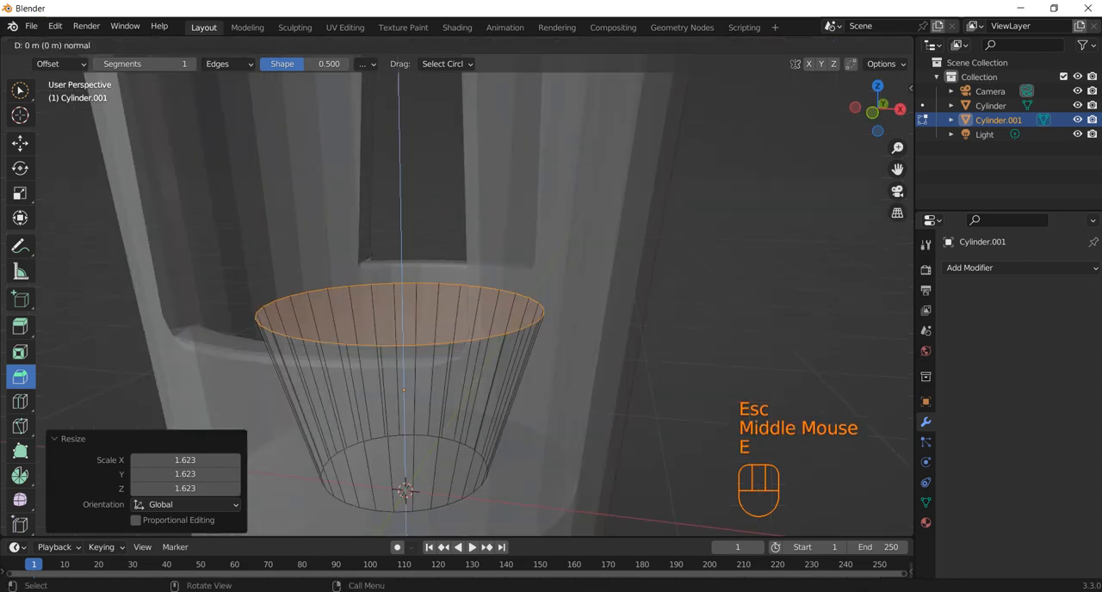
{"action": "key", "text": "s"}
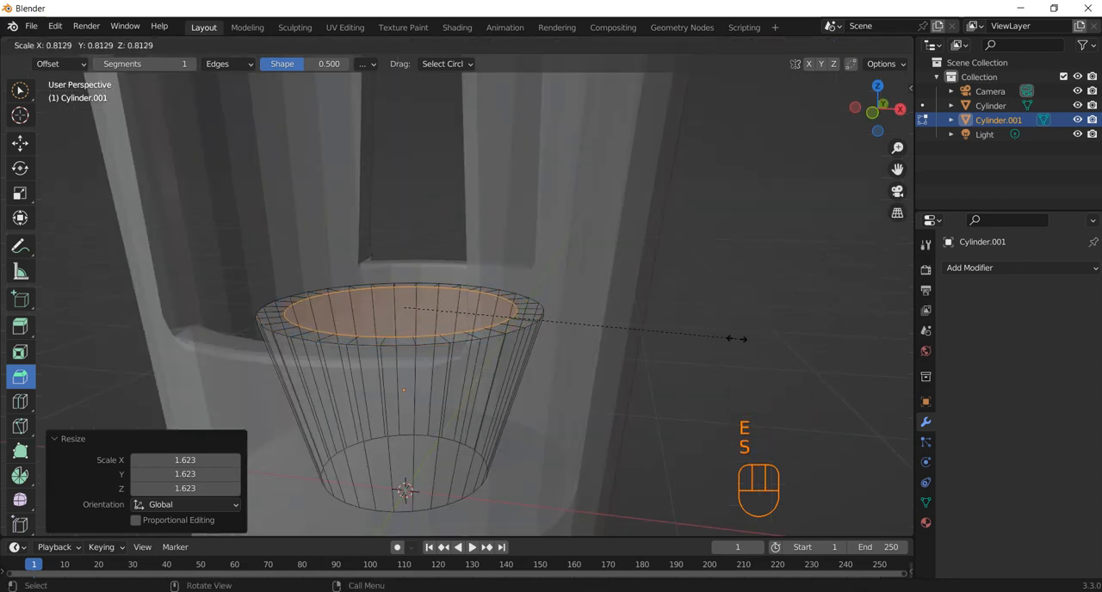
{"action": "left_click", "coordinate": [733, 338]}
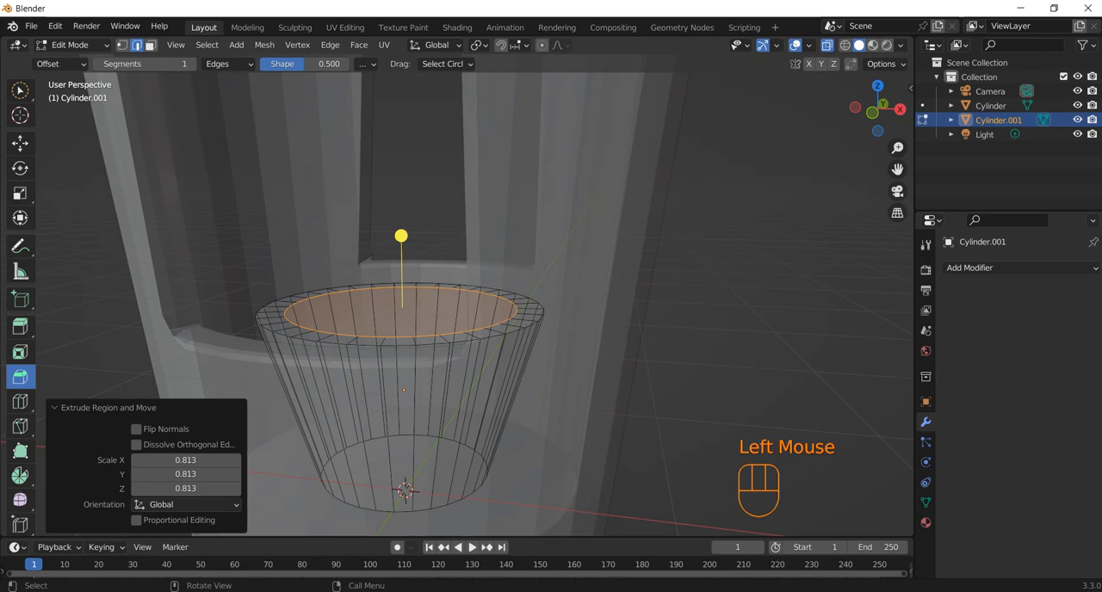
Extrude the inner top face down about 0.52 m along Z and scale it to about 0.659 to form a tapered cavity.
{"action": "key", "text": "KP_1"}
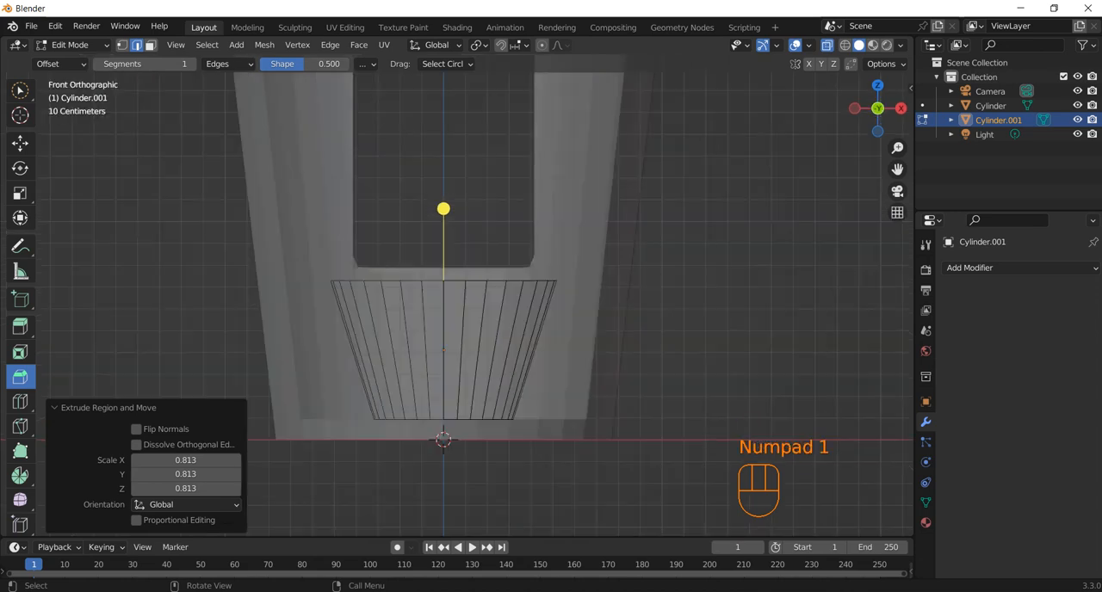
{"action": "key", "text": "e"}
{"action": "key", "text": "z"}
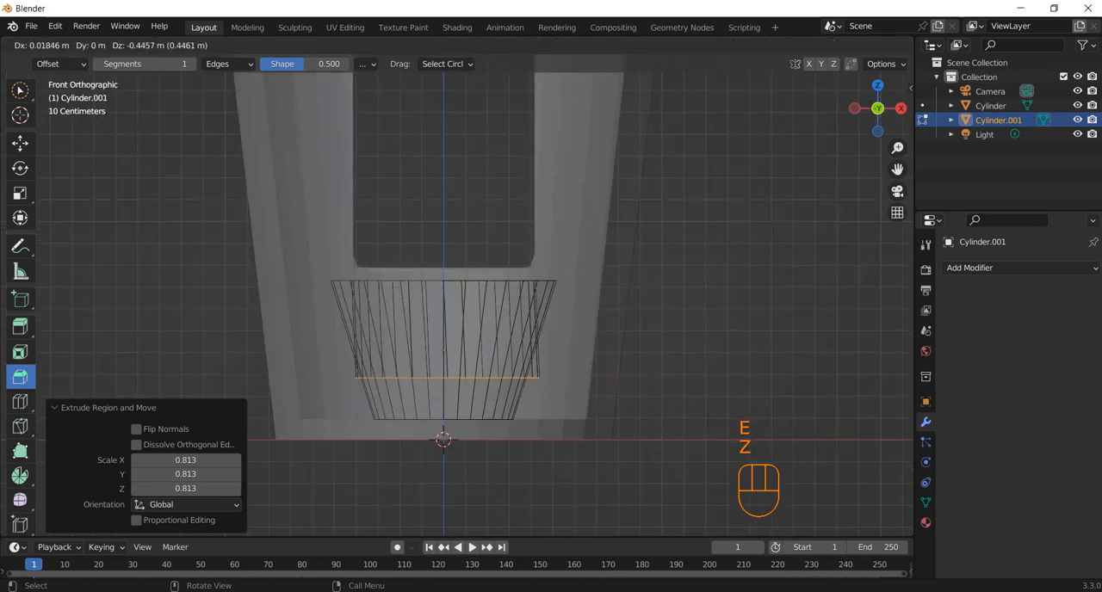
{"action": "key", "text": "z"}
{"action": "left_click", "coordinate": [442, 322]}
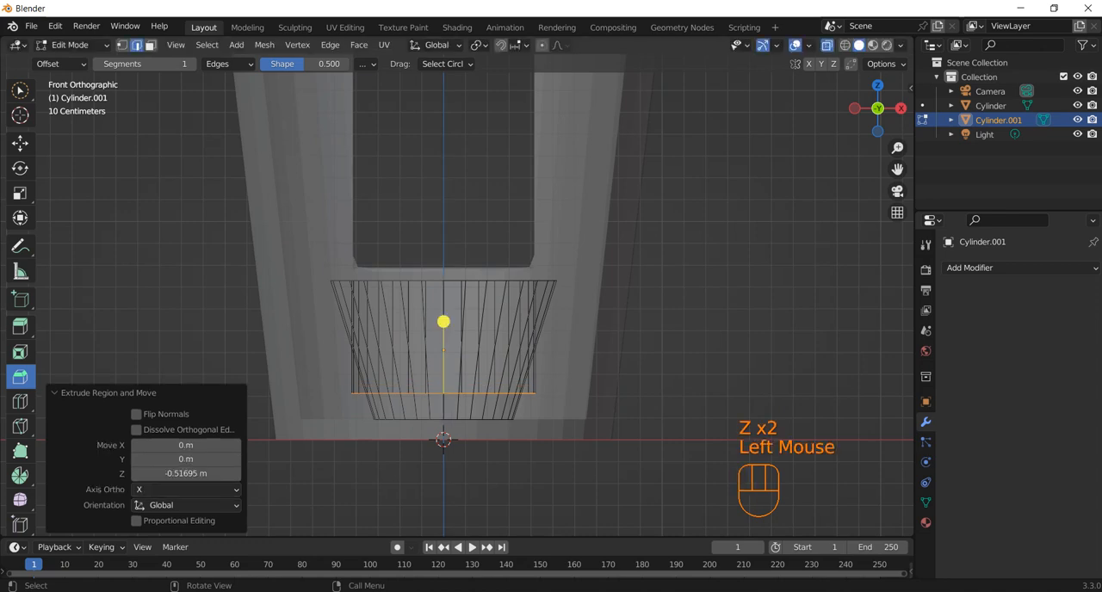
{"action": "key", "text": "s"}
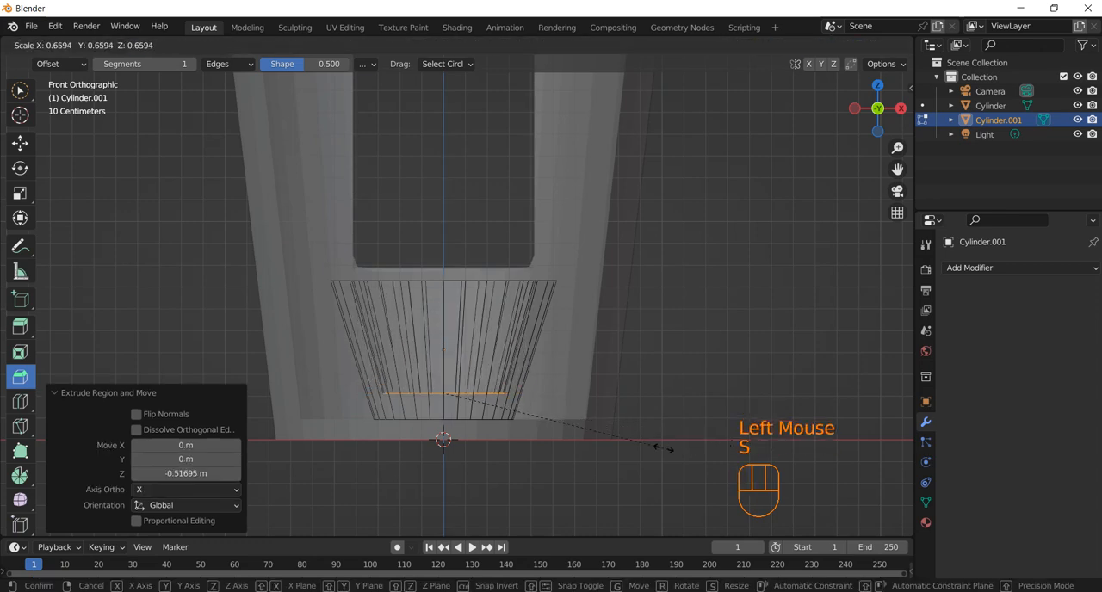
{"action": "left_click", "coordinate": [663, 448]}
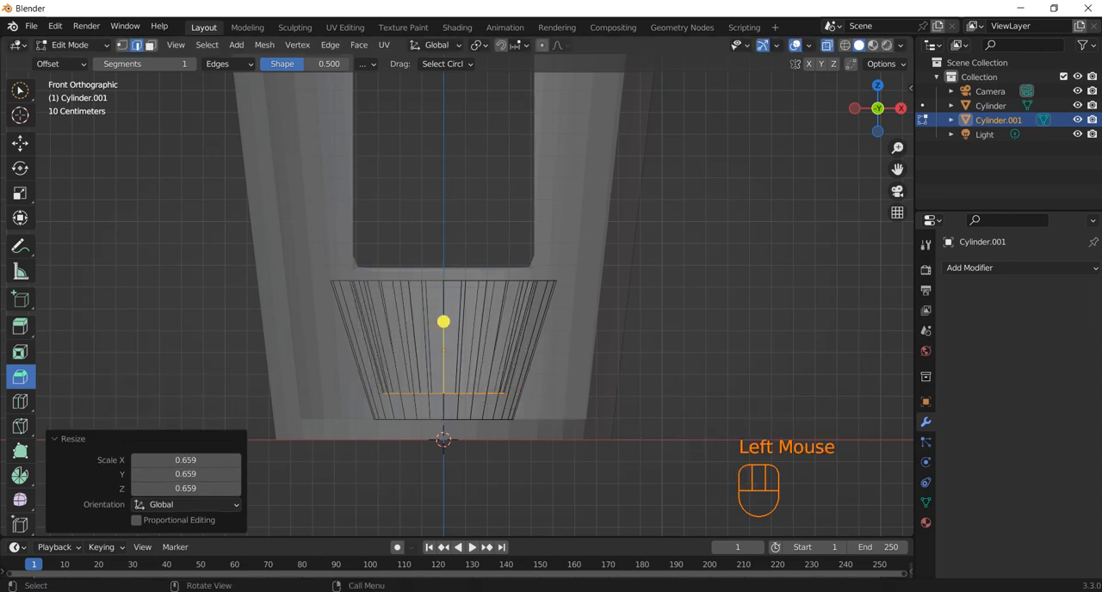
Turn X-ray off and hide the notched outer cup to leave only the small inner cup visible.
{"action": "key", "text": "ctrl+e"}
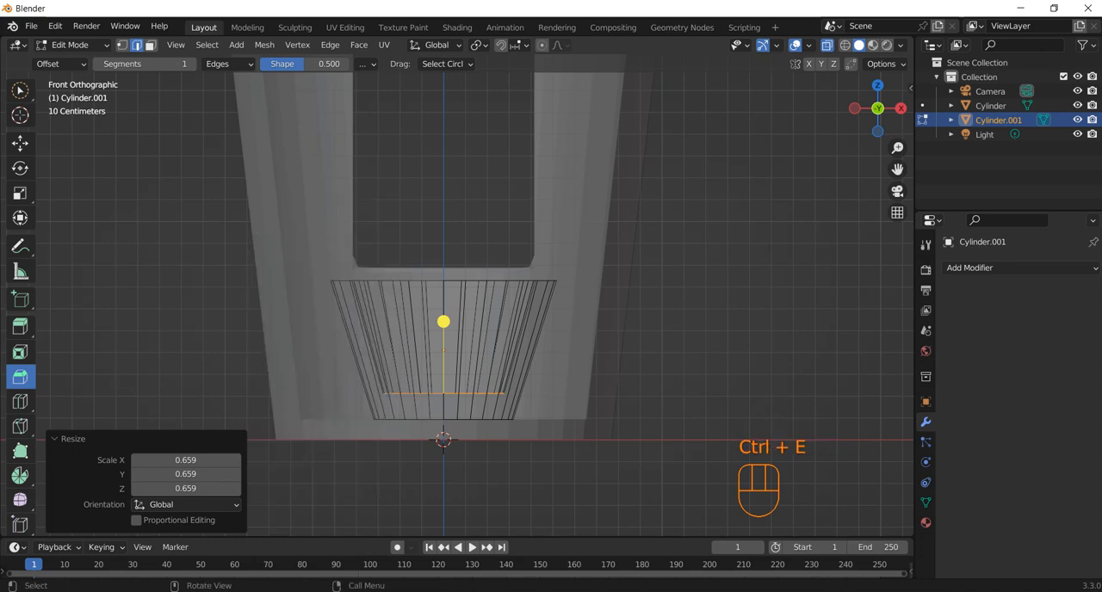
{"action": "left_click", "coordinate": [827, 45]}
{"action": "middle_click_drag", "start_coordinate": [654, 249], "coordinate": [642, 308]}
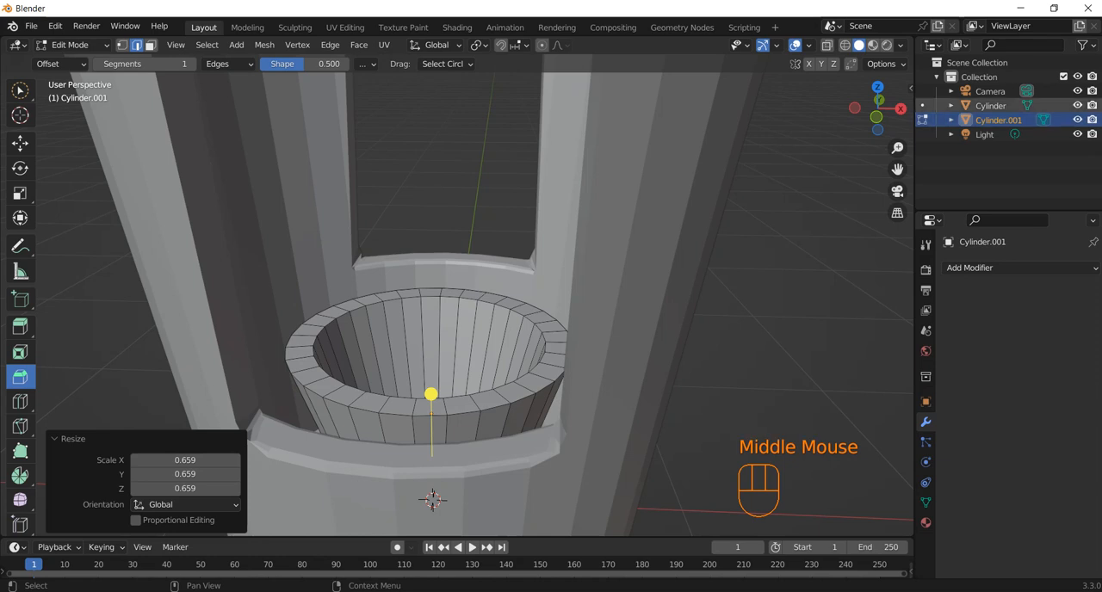
{"action": "left_click", "coordinate": [1077, 105]}
{"action": "middle_click_drag", "start_coordinate": [431, 396], "coordinate": [456, 353]}
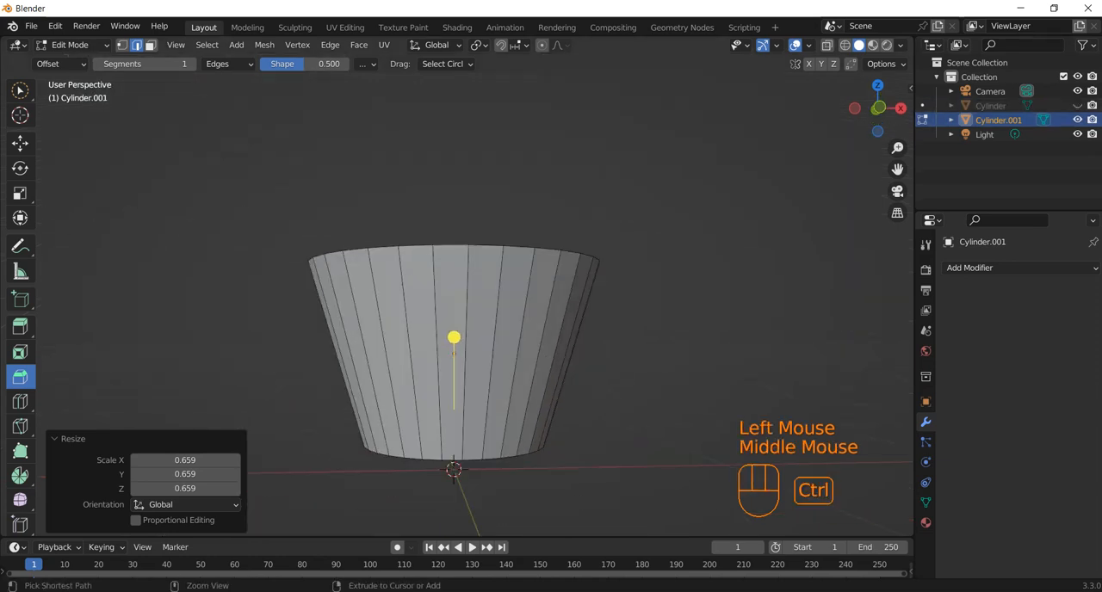
Add three evenly spaced horizontal loop cuts around the small cup's outer wall without sliding them.
{"action": "key", "text": "ctrl+r"}
{"action": "scroll", "coordinate": [488, 316], "scroll_direction": "up", "scroll_amount": 2}
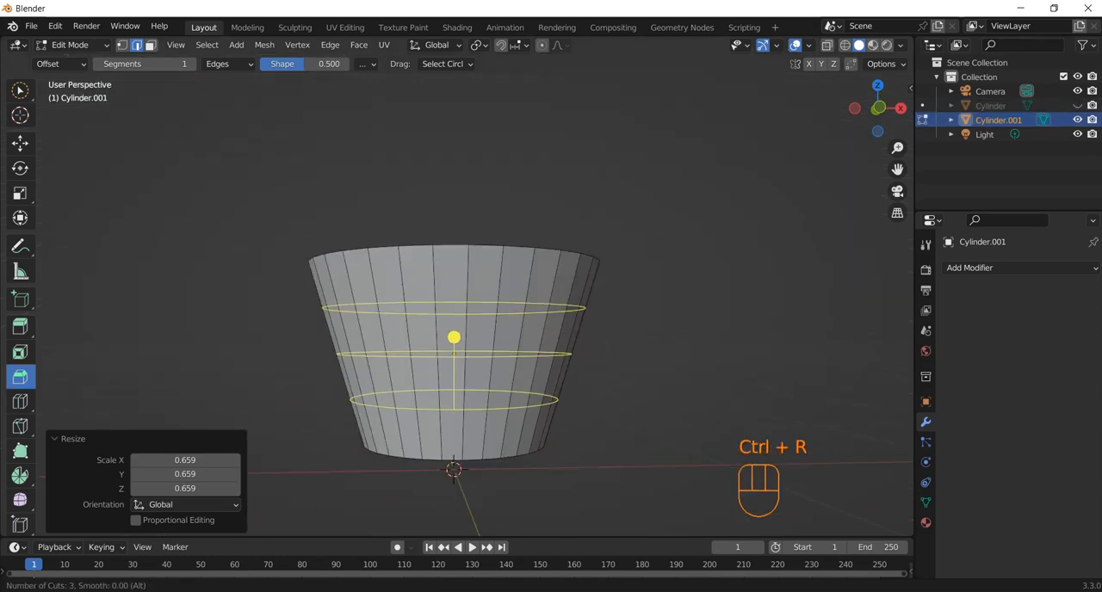
{"action": "left_click", "coordinate": [488, 315]}
{"action": "key", "text": "Escape"}
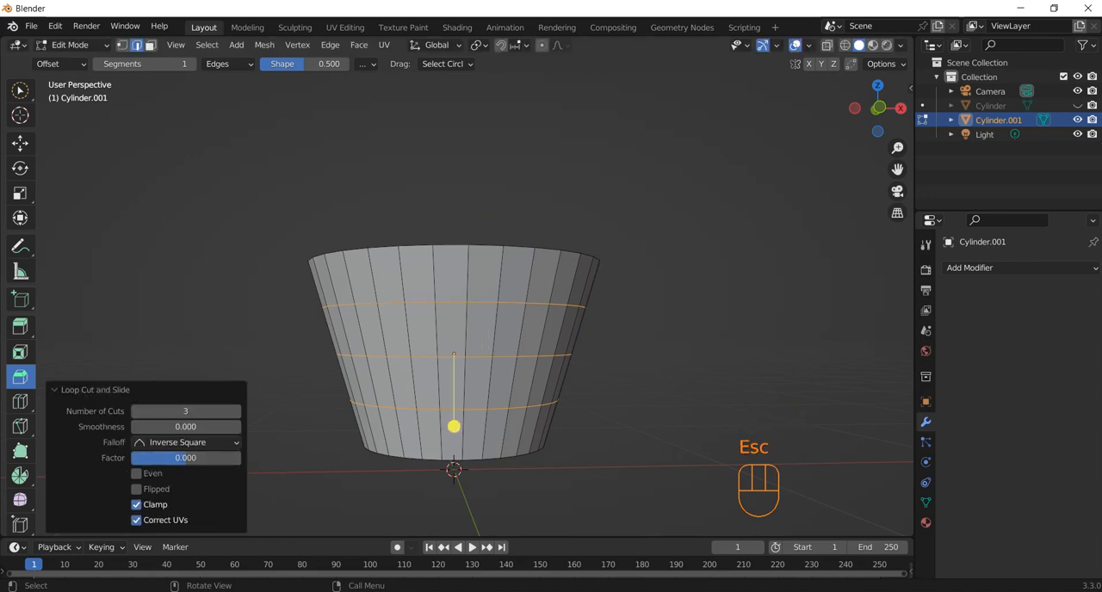
Select the uppermost ring of faces on the small cup's outer wall and extrude it outward along its normals by about 0.178 m.
{"action": "left_click", "coordinate": [454, 426]}
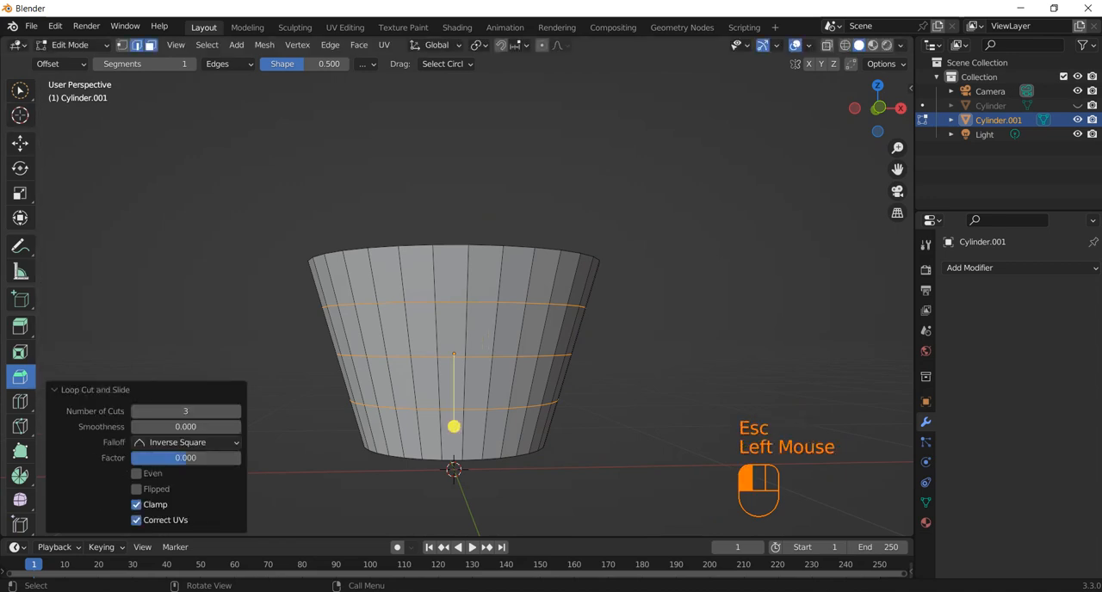
{"action": "left_click_drag", "start_coordinate": [435, 246], "coordinate": [396, 297]}
{"action": "left_click", "coordinate": [423, 290], "text": "shift"}
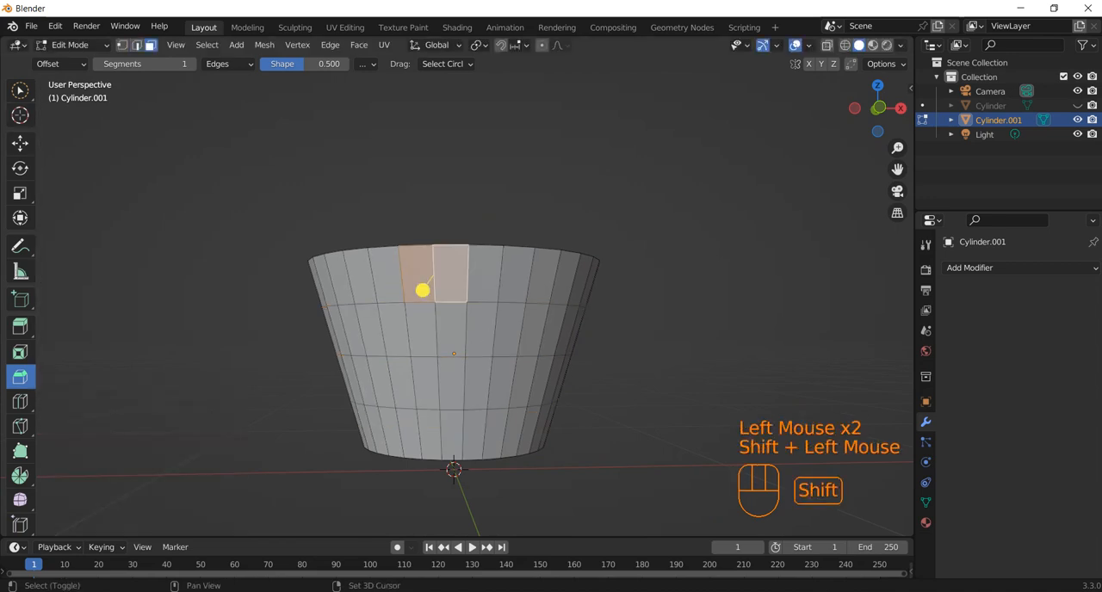
{"action": "left_click", "coordinate": [451, 290], "text": "shift"}
{"action": "key", "text": "ctrl+shift+KP_Add"}
{"action": "key", "text": "ctrl+shift+KP_Add"}
{"action": "key", "text": "ctrl+shift+KP_Add"}
{"action": "key", "text": "ctrl+shift+KP_Add"}
{"action": "key", "text": "ctrl+shift+KP_Add"}
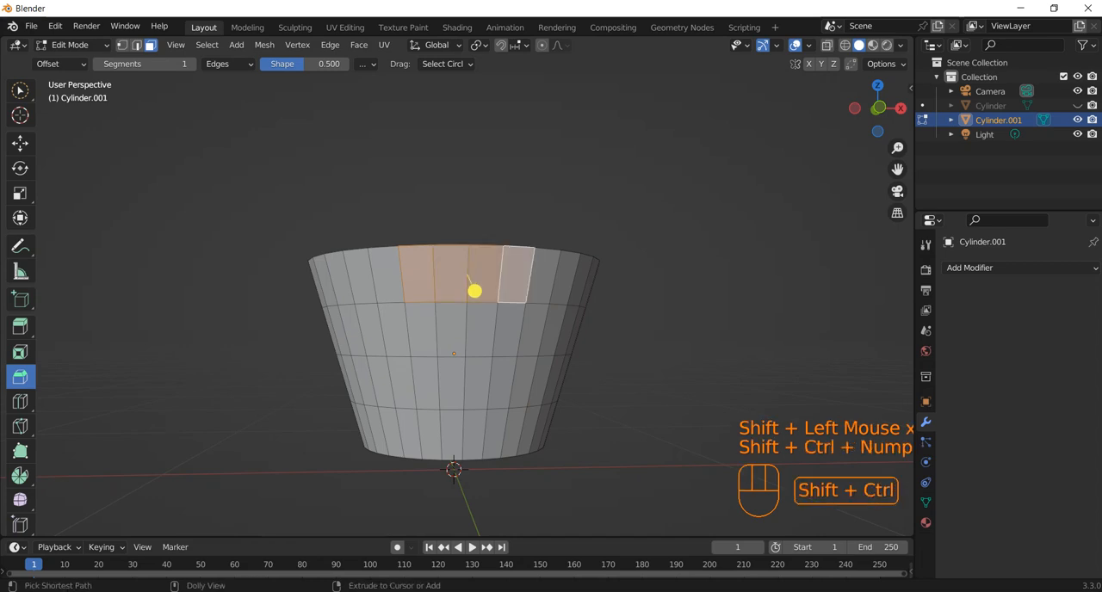
{"action": "key", "text": "ctrl+shift+KP_Add"}
{"action": "key", "text": "ctrl+shift+KP_Add"}
{"action": "key", "text": "ctrl+shift+KP_Add"}
{"action": "key", "text": "ctrl+shift+KP_Add"}
{"action": "key", "text": "ctrl+shift+KP_Add"}
{"action": "key", "text": "ctrl+shift+KP_Add"}
{"action": "key", "text": "ctrl+shift+KP_Add"}
{"action": "key", "text": "ctrl+shift+KP_Add"}
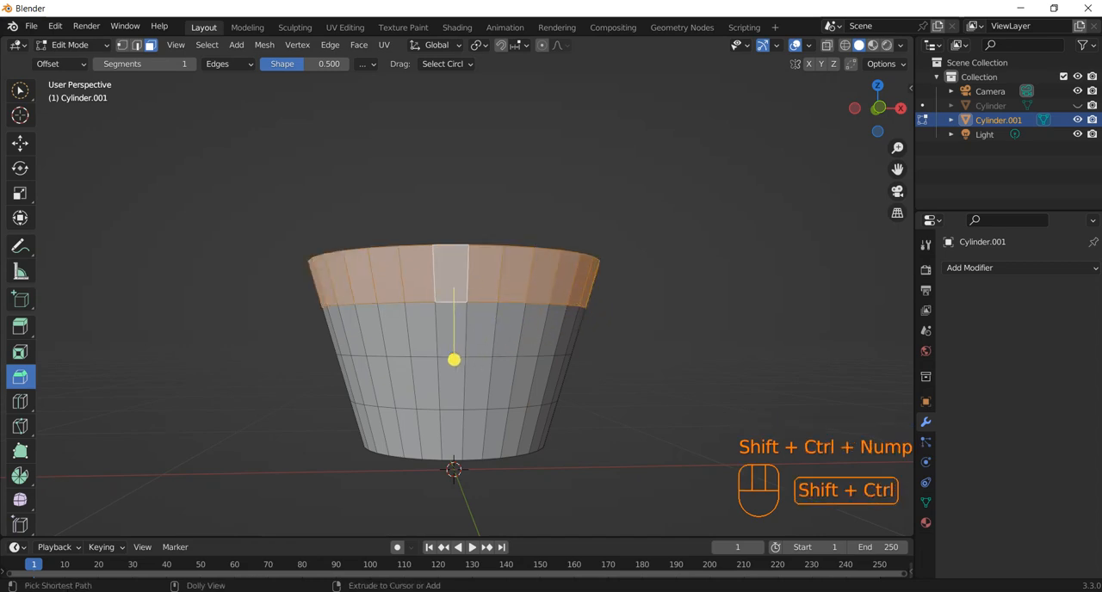
{"action": "middle_click_drag", "start_coordinate": [603, 258], "coordinate": [602, 344]}
{"action": "left_click_drag", "start_coordinate": [20, 327], "coordinate": [86, 385]}
{"action": "mouse_move", "coordinate": [430, 430]}
{"action": "left_mouse_down"}
{"action": "mouse_move", "coordinate": [438, 442]}
{"action": "mouse_move", "coordinate": [438, 408]}
{"action": "mouse_move", "coordinate": [431, 433]}
{"action": "left_mouse_up"}
{"action": "middle_click_drag", "start_coordinate": [430, 433], "coordinate": [413, 383]}
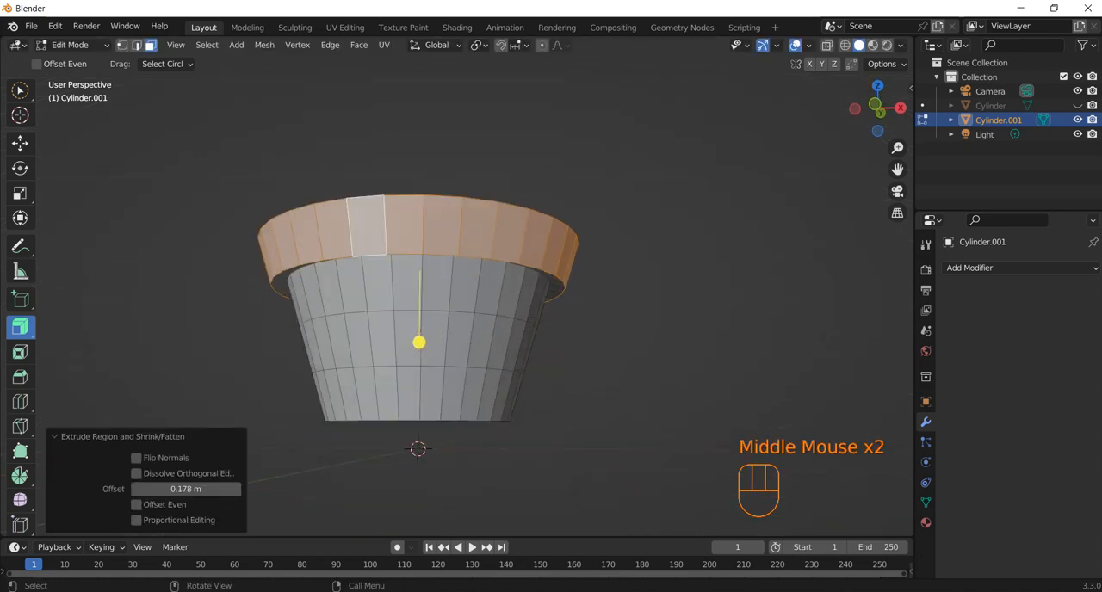
Select the lower outer edge loop of the small cup's protruding rim and scale it inward to about 0.923.
{"action": "left_click", "coordinate": [136, 46]}
{"action": "middle_click_drag", "start_coordinate": [288, 226], "coordinate": [303, 183]}
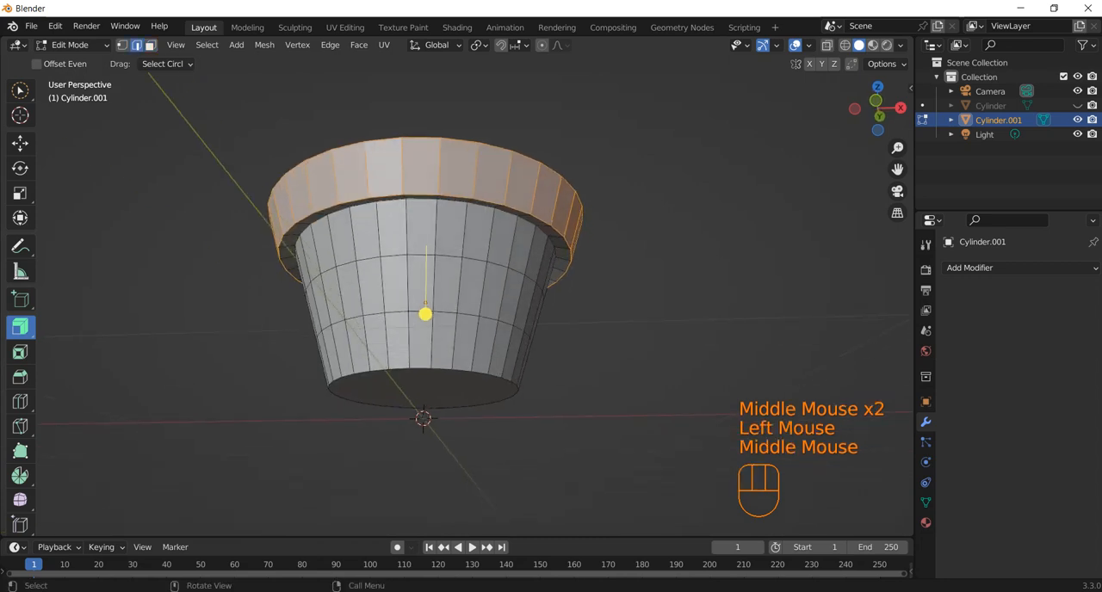
{"action": "left_click", "coordinate": [309, 187]}
{"action": "left_click", "coordinate": [246, 177]}
{"action": "left_click", "coordinate": [334, 271], "text": "shift"}
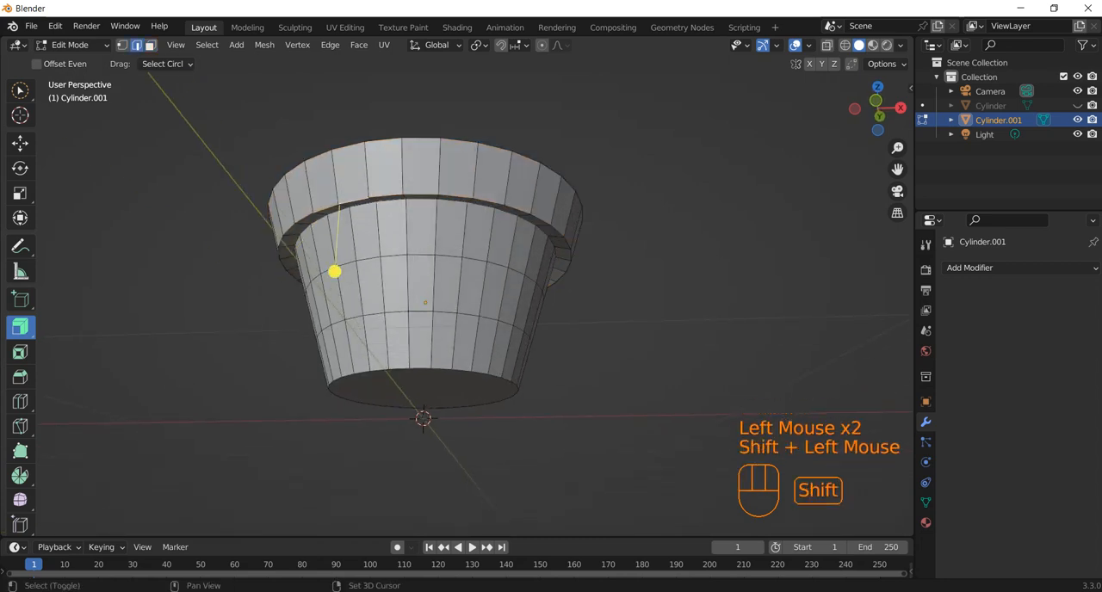
{"action": "key", "text": "ctrl+shift+KP_Add"}
{"action": "key", "text": "ctrl+shift+KP_Add"}
{"action": "key", "text": "ctrl+shift+KP_Add"}
{"action": "key", "text": "ctrl+shift+KP_Add"}
{"action": "key", "text": "ctrl+shift+KP_Add"}
{"action": "key", "text": "ctrl+shift+KP_Add"}
{"action": "key", "text": "ctrl+shift+KP_Add"}
{"action": "key", "text": "ctrl+shift+KP_Add"}
{"action": "key", "text": "ctrl+shift+KP_Add"}
{"action": "key", "text": "ctrl+shift+KP_Add"}
{"action": "key", "text": "ctrl+shift+KP_Add"}
{"action": "key", "text": "ctrl+shift+KP_Add"}
{"action": "key", "text": "ctrl+shift+KP_Add"}
{"action": "key", "text": "ctrl+shift+KP_Add"}
{"action": "key", "text": "ctrl+shift+KP_Add"}
{"action": "key", "text": "ctrl+shift+KP_Add"}
{"action": "key", "text": "ctrl+shift+KP_Add"}
{"action": "key", "text": "ctrl+shift+KP_Add"}
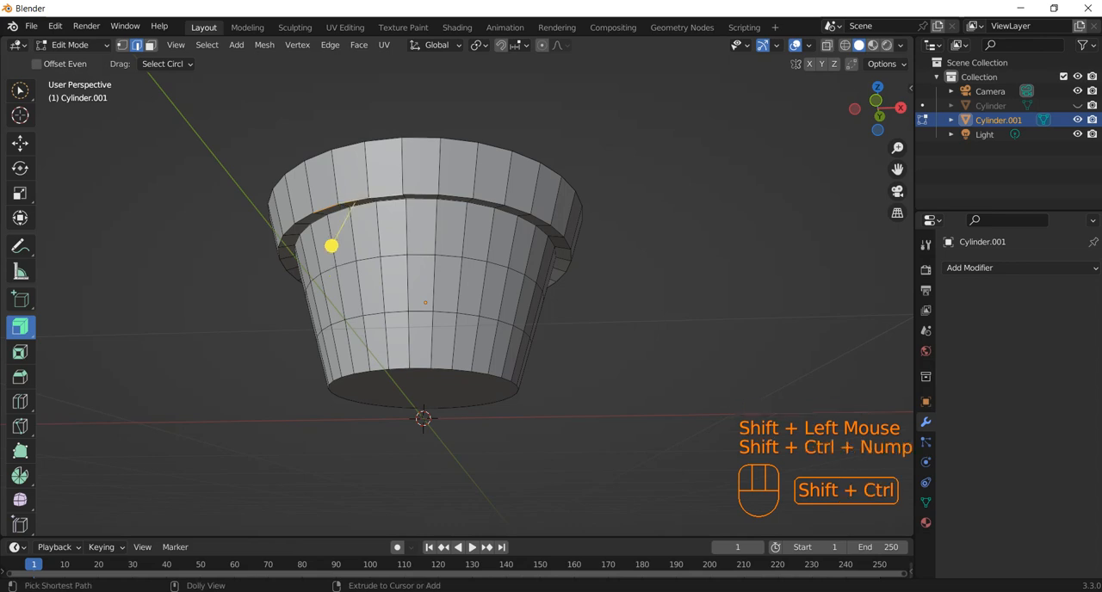
{"action": "key", "text": "ctrl+shift+KP_Add"}
{"action": "key", "text": "ctrl+shift+KP_Add"}
{"action": "key", "text": "ctrl+shift+KP_Add"}
{"action": "key", "text": "ctrl+shift+KP_Add"}
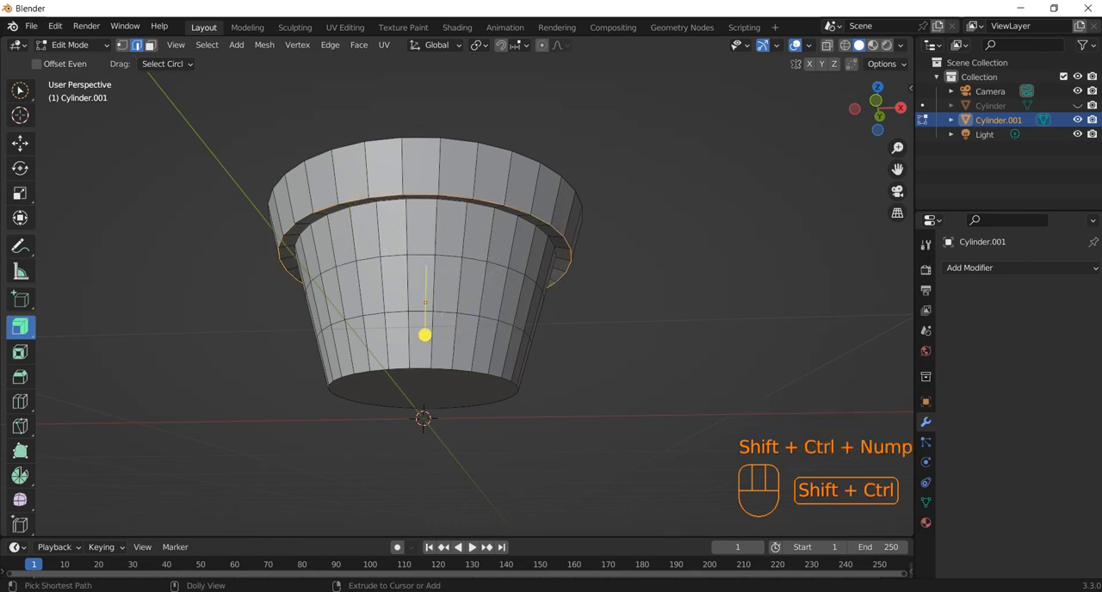
{"action": "key", "text": "s"}
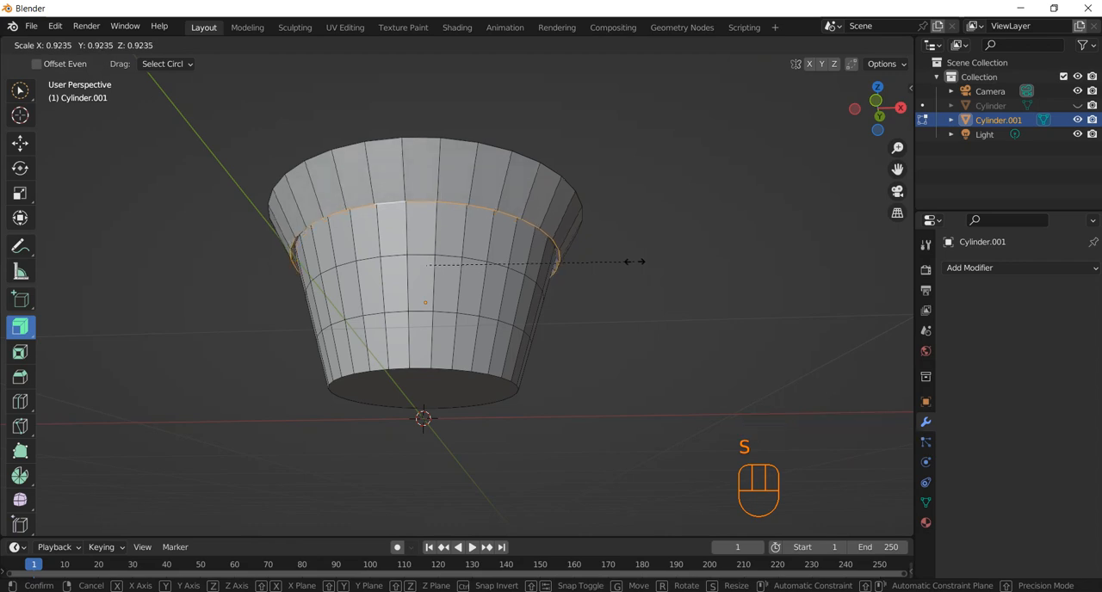
{"action": "left_click", "coordinate": [635, 261]}
{"action": "middle_click_drag", "start_coordinate": [422, 333], "coordinate": [397, 430]}
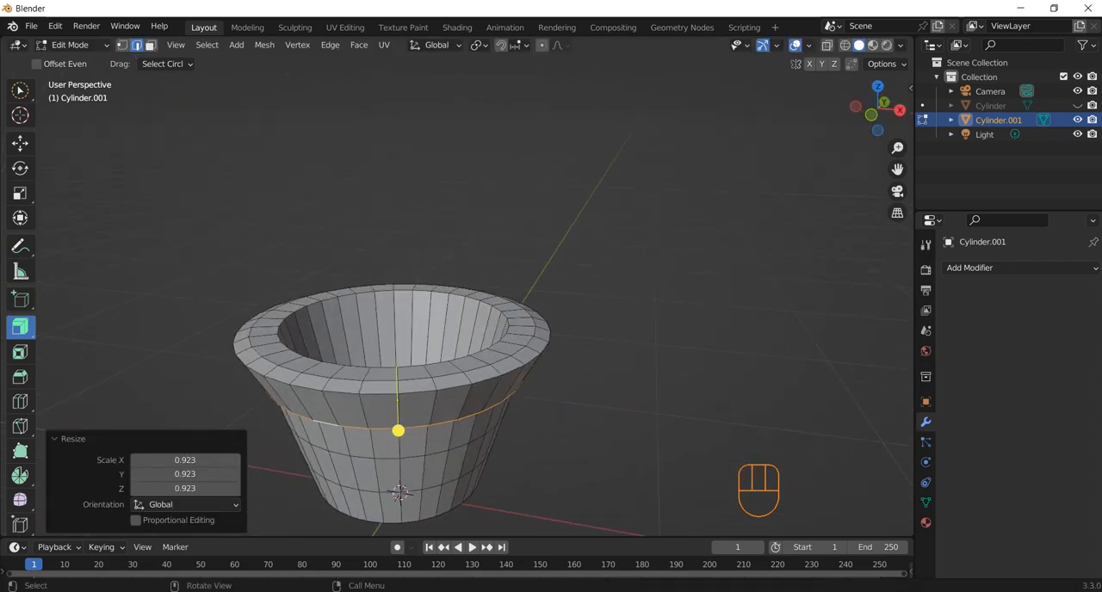
{"action": "left_click", "coordinate": [292, 357]}
{"action": "left_click", "coordinate": [297, 376]}
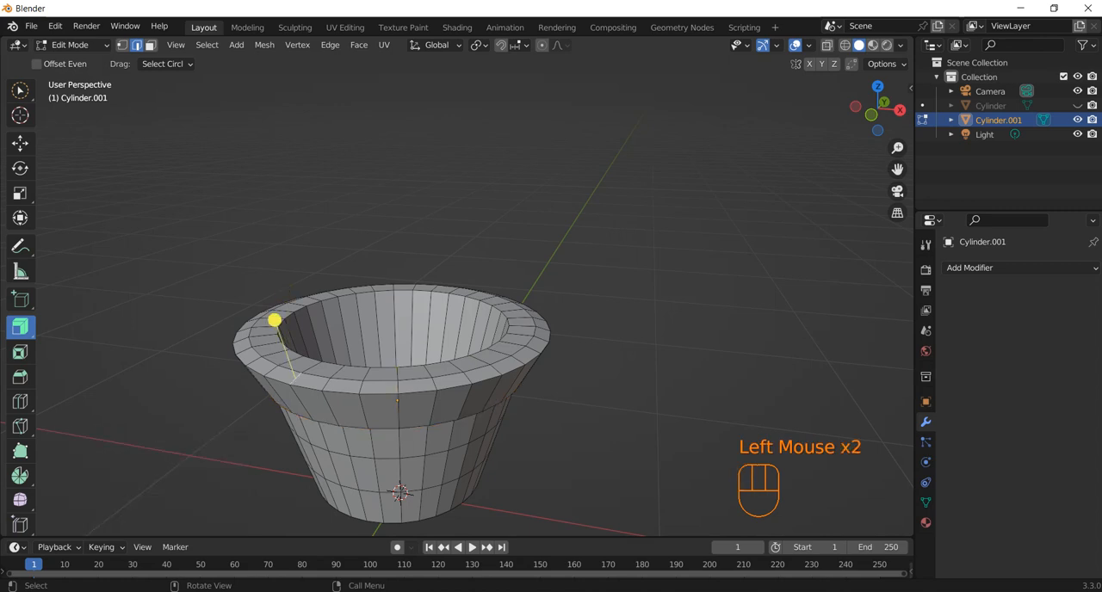
{"action": "middle_click_drag", "start_coordinate": [296, 377], "coordinate": [368, 307]}
{"action": "left_click", "coordinate": [462, 329]}
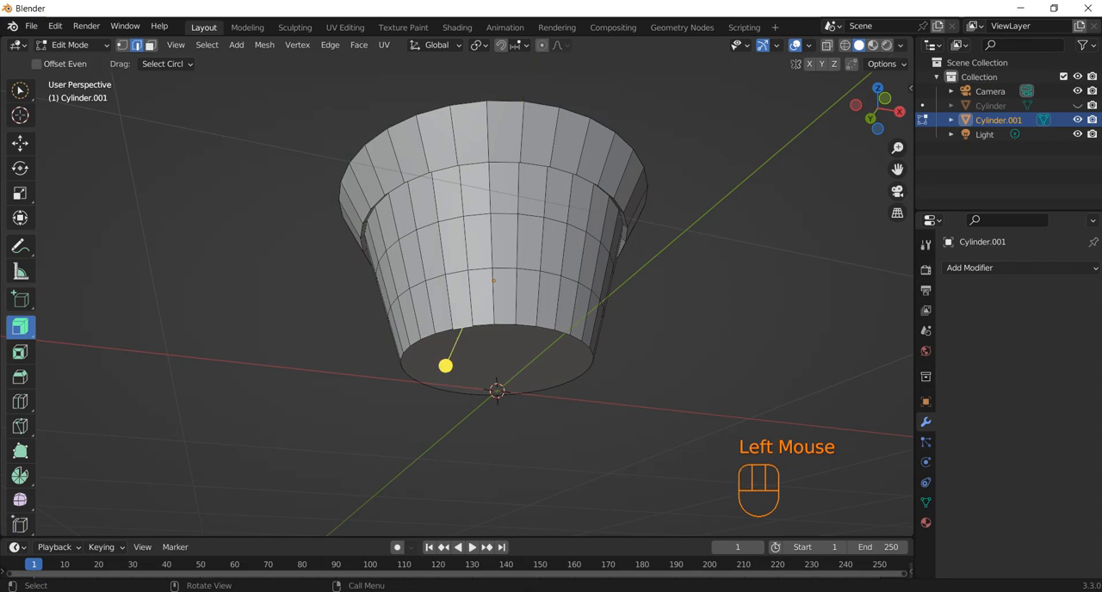
{"action": "left_click", "coordinate": [473, 394], "text": "ctrl+shift"}
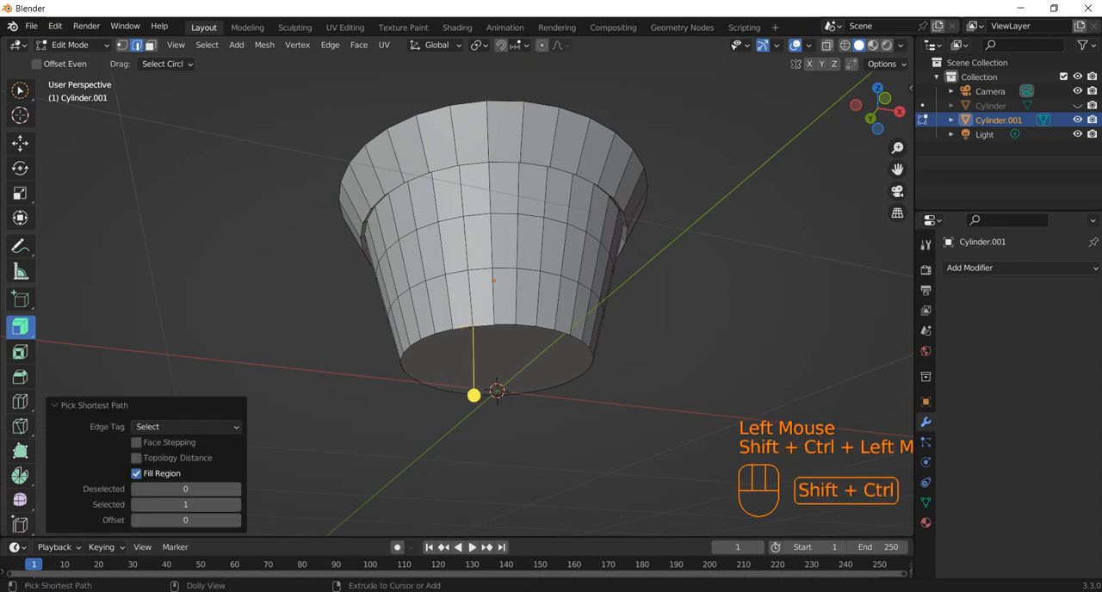
{"action": "left_click", "coordinate": [473, 393]}
{"action": "left_click", "coordinate": [413, 293]}
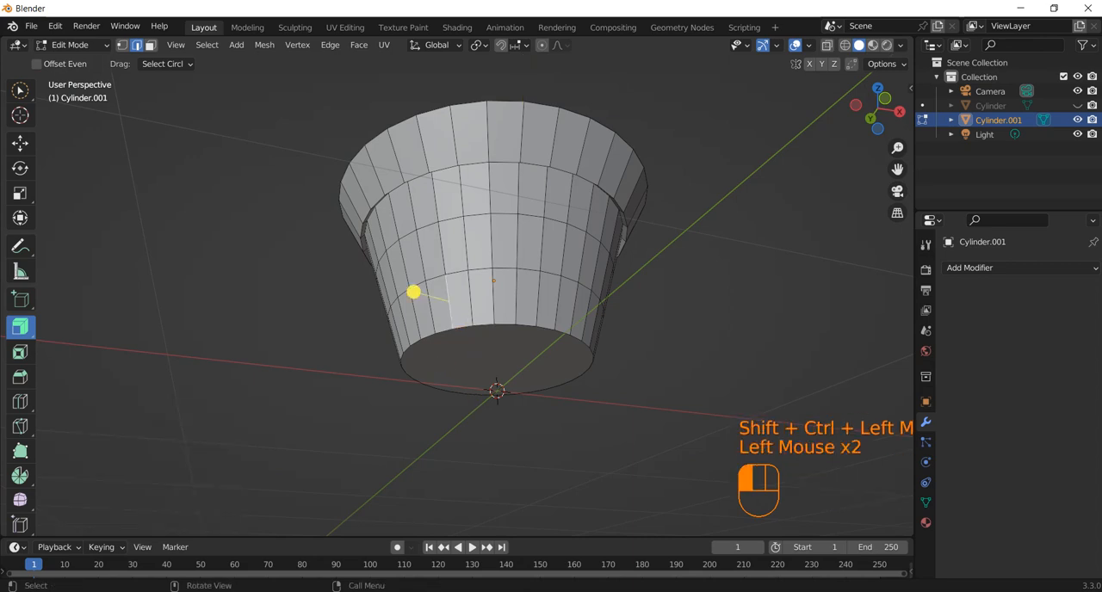
Select the edge loop around the small cup's base and bevel it with a width of about 0.175 m.
{"action": "left_click", "coordinate": [413, 293]}
{"action": "left_click", "coordinate": [445, 365], "text": "shift"}
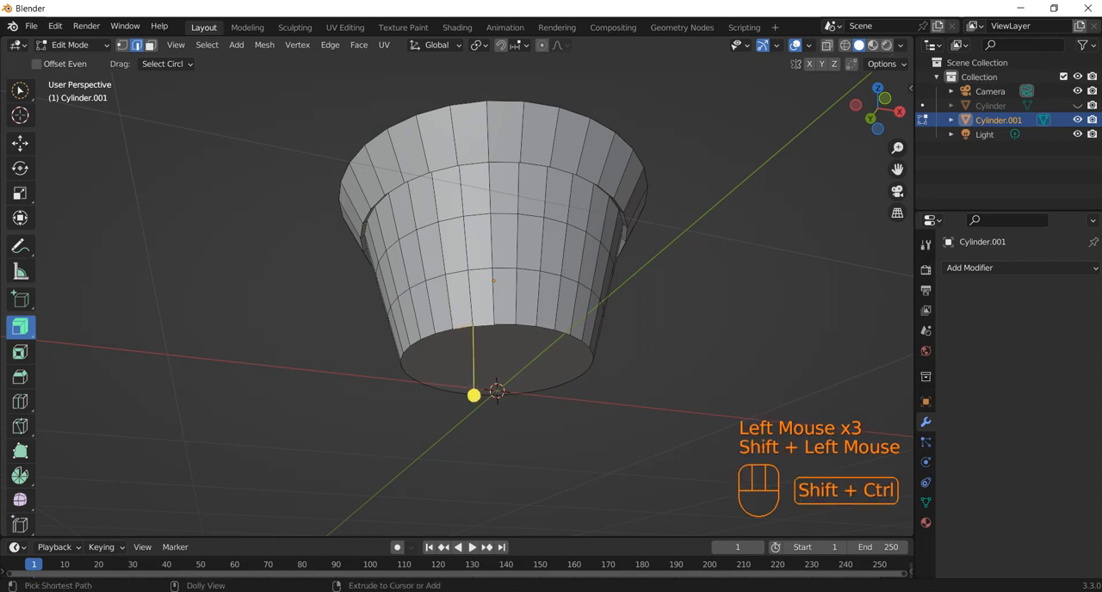
{"action": "key", "text": "ctrl+shift+KP_Add"}
{"action": "key", "text": "ctrl+shift+KP_Add"}
{"action": "key", "text": "ctrl+shift+KP_Add"}
{"action": "key", "text": "ctrl+shift+KP_Add"}
{"action": "key", "text": "ctrl+shift+KP_Add"}
{"action": "key", "text": "ctrl+shift+KP_Add"}
{"action": "key", "text": "ctrl+shift+KP_Add"}
{"action": "key", "text": "ctrl+shift+KP_Add"}
{"action": "key", "text": "ctrl+shift+KP_Add"}
{"action": "key", "text": "ctrl+shift+KP_Add"}
{"action": "key", "text": "ctrl+shift+KP_Add"}
{"action": "key", "text": "ctrl+shift+KP_Add"}
{"action": "key", "text": "ctrl+shift+KP_Add"}
{"action": "key", "text": "ctrl+shift+KP_Add"}
{"action": "key", "text": "ctrl+shift+KP_Add"}
{"action": "key", "text": "ctrl+shift+KP_Add"}
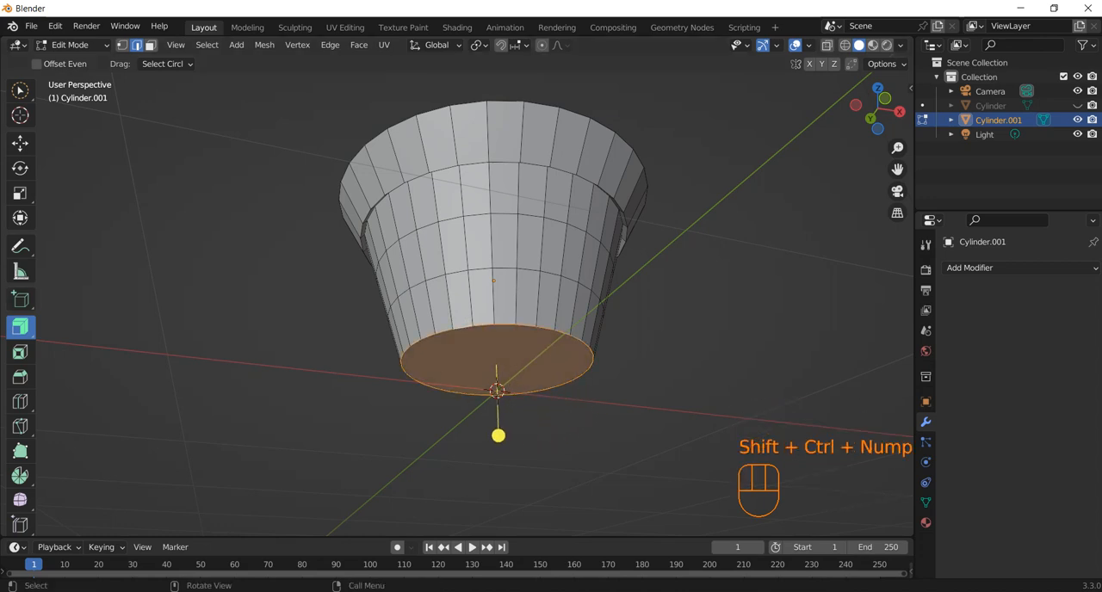
{"action": "left_click", "coordinate": [20, 376]}
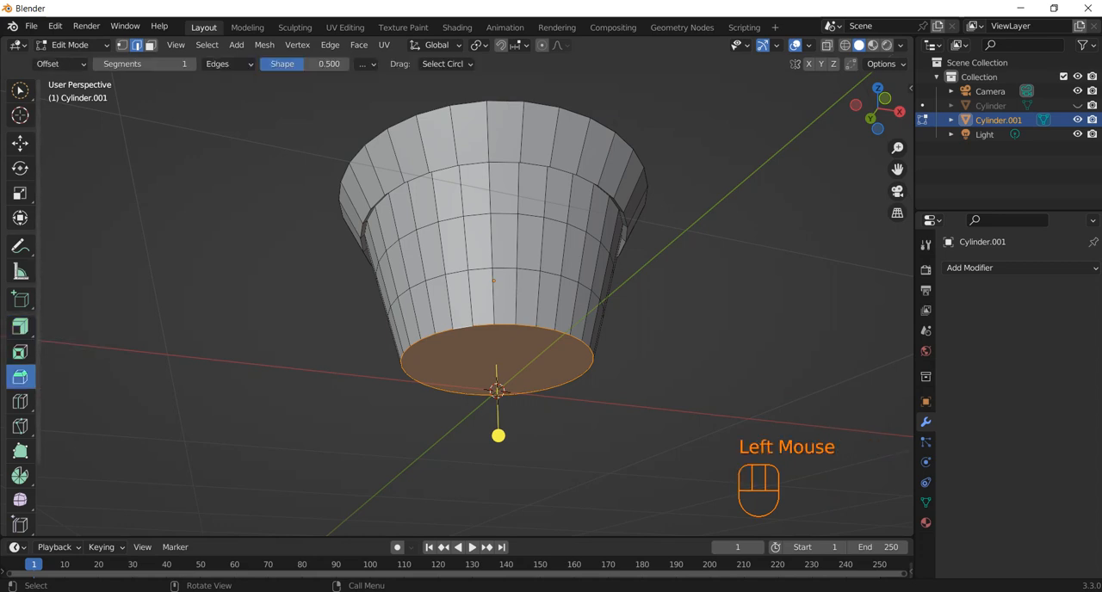
{"action": "left_click_drag", "start_coordinate": [497, 435], "coordinate": [519, 465]}
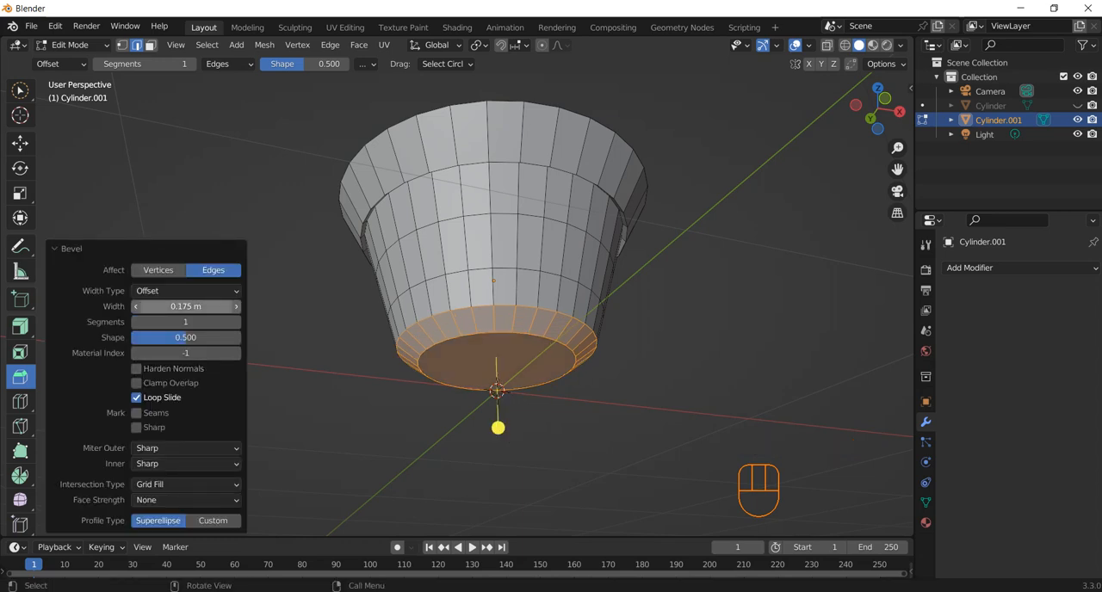
Set the base bevel to 3 segments and clear the selection.
{"action": "left_click", "coordinate": [185, 322]}
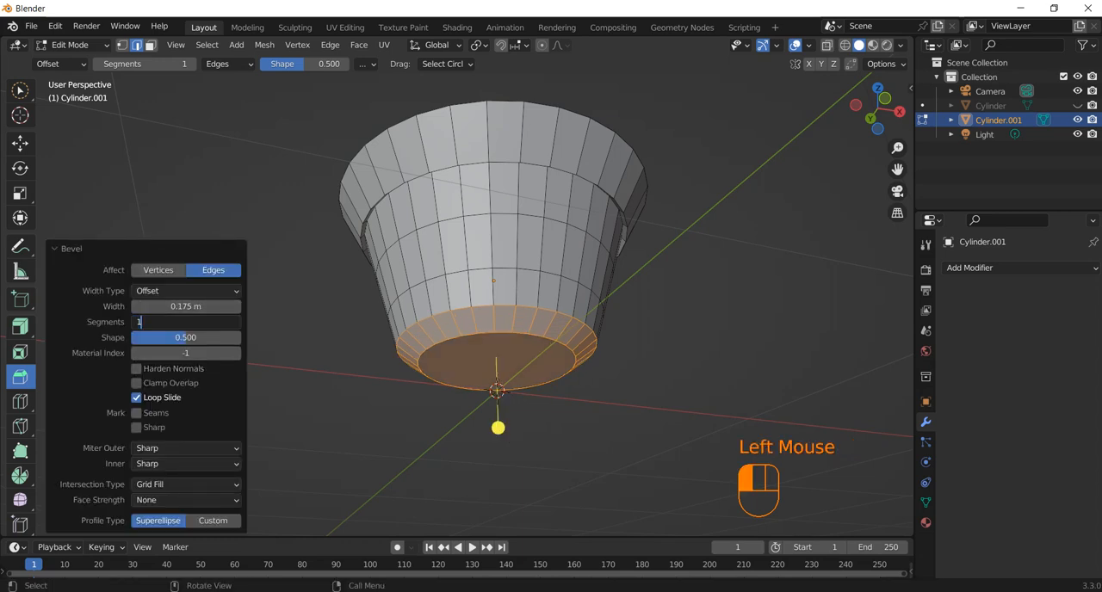
{"action": "left_click", "coordinate": [236, 321]}
{"action": "left_click", "coordinate": [235, 322]}
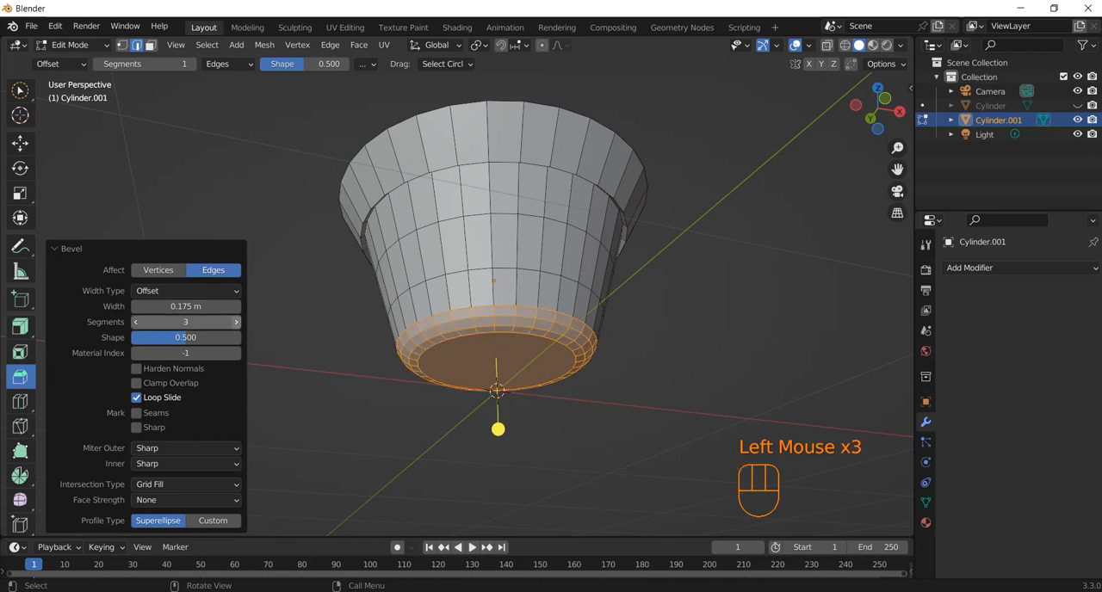
{"action": "left_click", "coordinate": [498, 429]}
{"action": "middle_click_drag", "start_coordinate": [497, 428], "coordinate": [513, 520]}
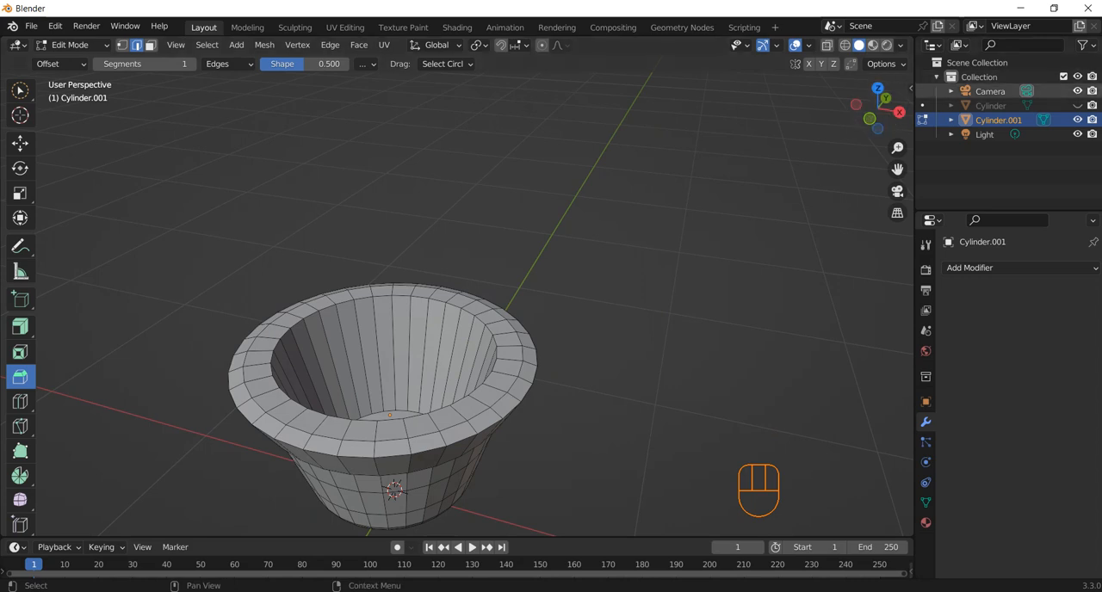
Unhide the notched outer cup and return to Object Mode with both cups in view.
{"action": "left_click", "coordinate": [1076, 105]}
{"action": "scroll", "coordinate": [474, 301], "scroll_direction": "down", "scroll_amount": 1}
{"action": "scroll", "coordinate": [474, 301], "scroll_direction": "up", "scroll_amount": 1}
{"action": "scroll", "coordinate": [474, 302], "scroll_direction": "down", "scroll_amount": 1}
{"action": "middle_click_drag", "start_coordinate": [473, 302], "coordinate": [387, 392]}
{"action": "scroll", "coordinate": [499, 378], "scroll_direction": "down", "scroll_amount": 1}
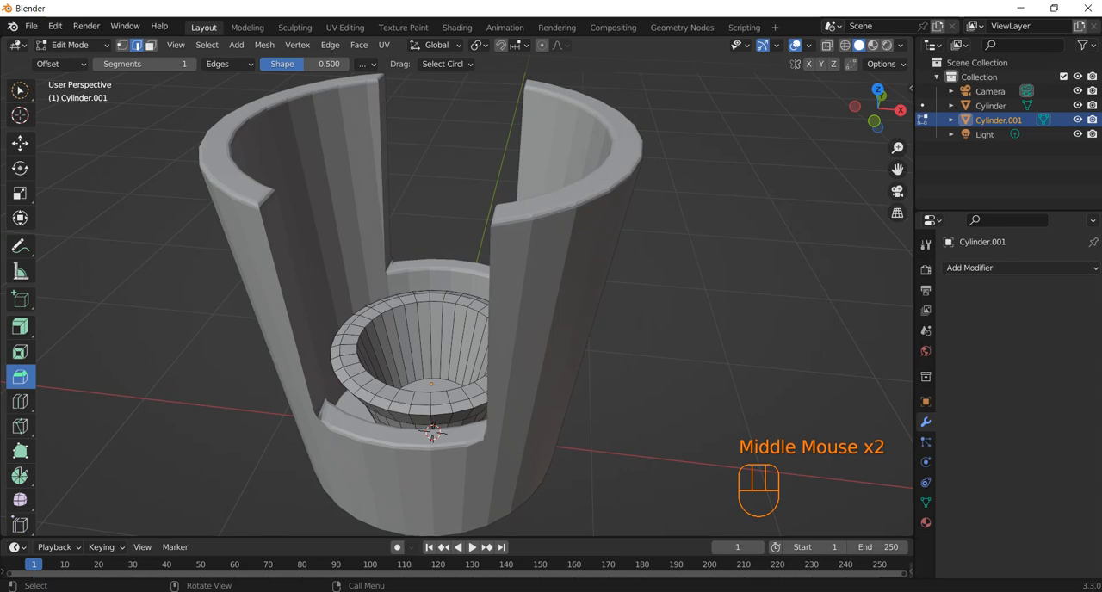
{"action": "key", "text": "Tab"}
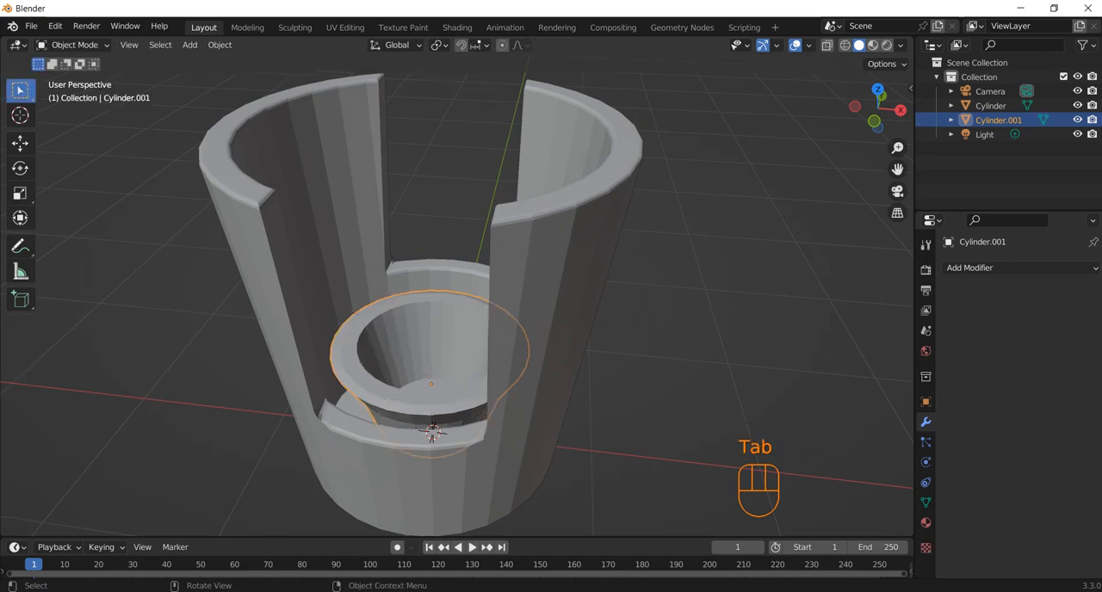
{"action": "scroll", "coordinate": [456, 293], "scroll_direction": "down", "scroll_amount": 1}
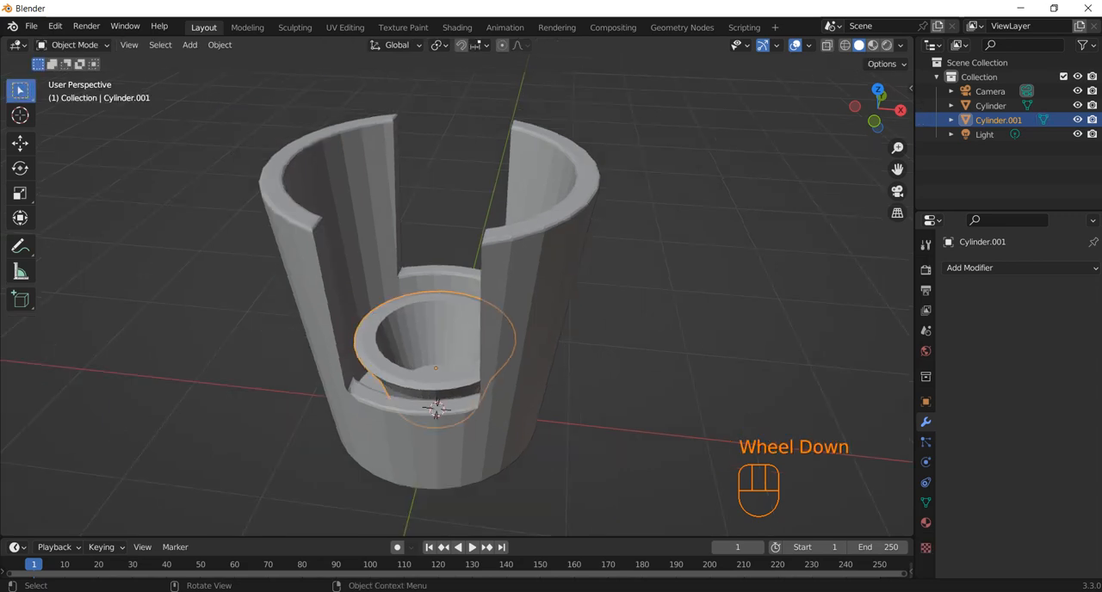
Add a 2 m plane and move it up about 1.977 m along Z to the outer cup's rim.
{"action": "key", "text": "shift+a"}
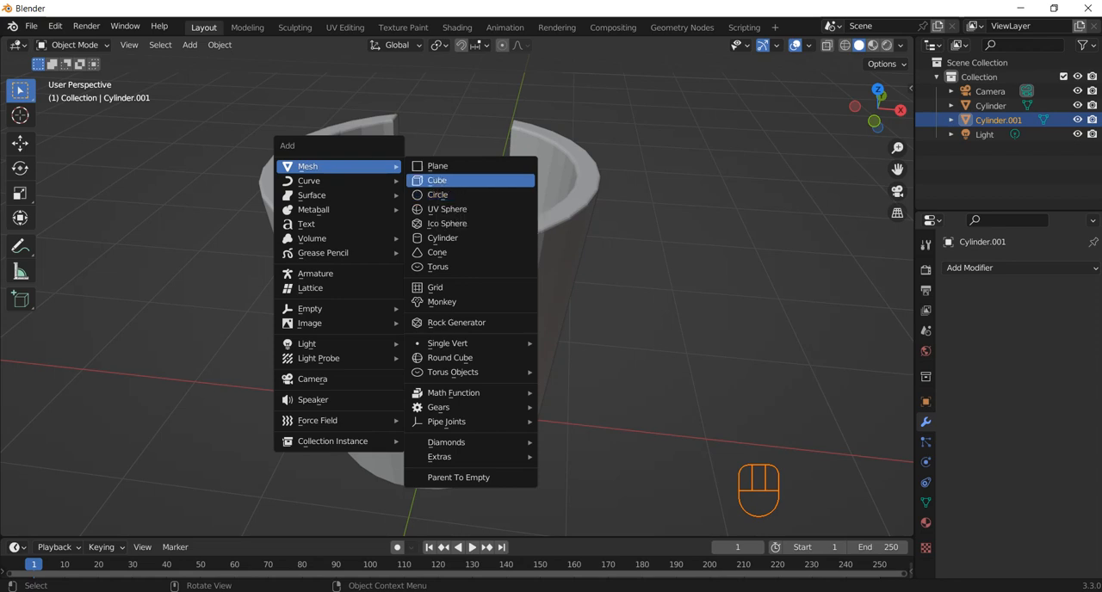
{"action": "left_click", "coordinate": [437, 165]}
{"action": "scroll", "coordinate": [456, 302], "scroll_direction": "down", "scroll_amount": 2}
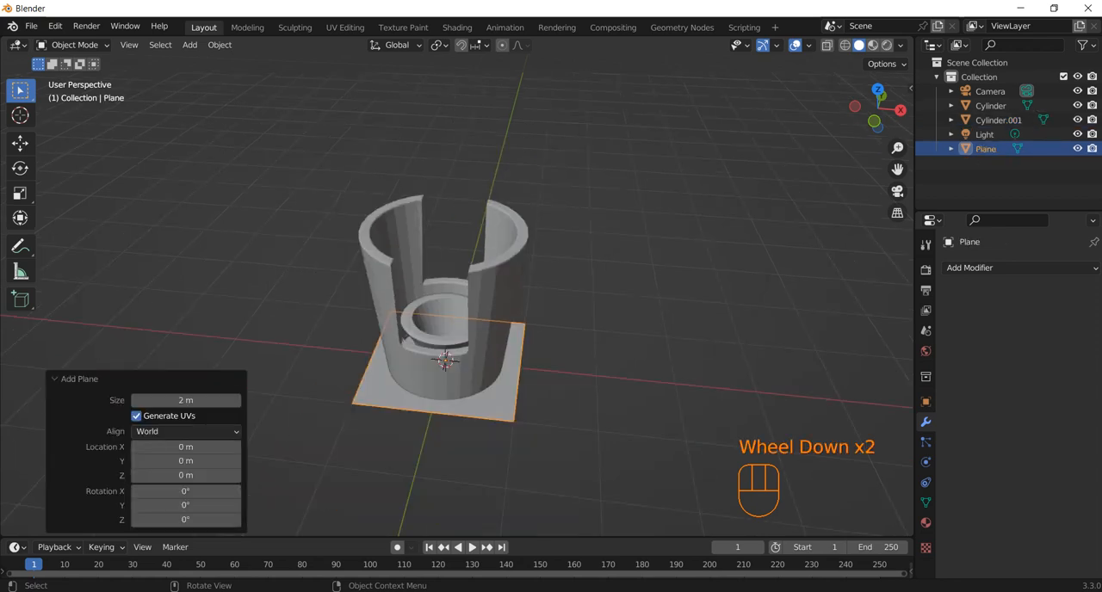
{"action": "key", "text": "KP_1"}
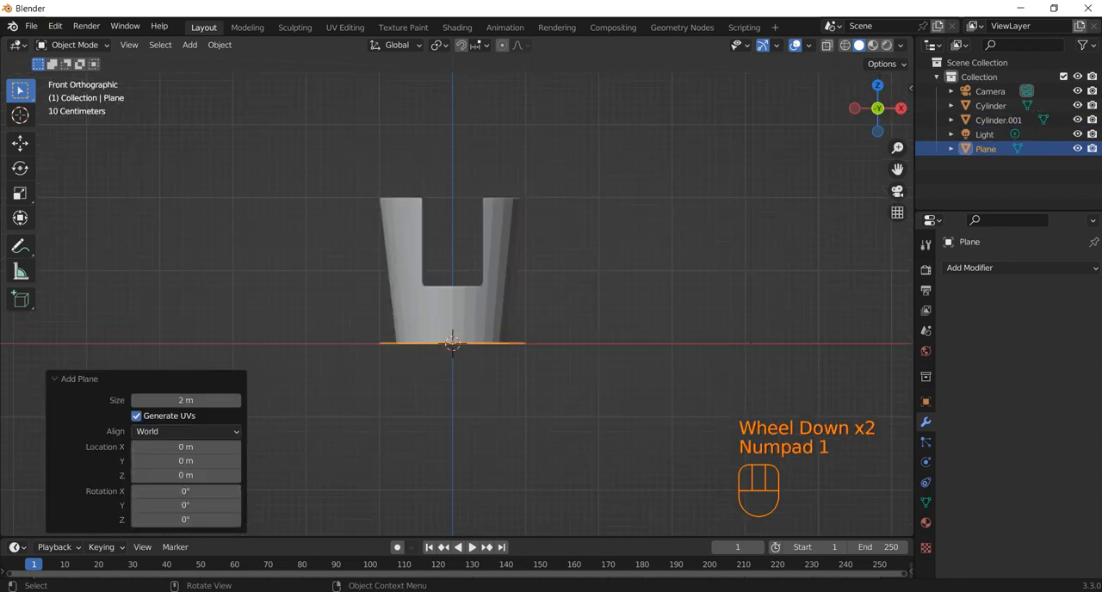
{"action": "key", "text": "g"}
{"action": "key", "text": "z"}
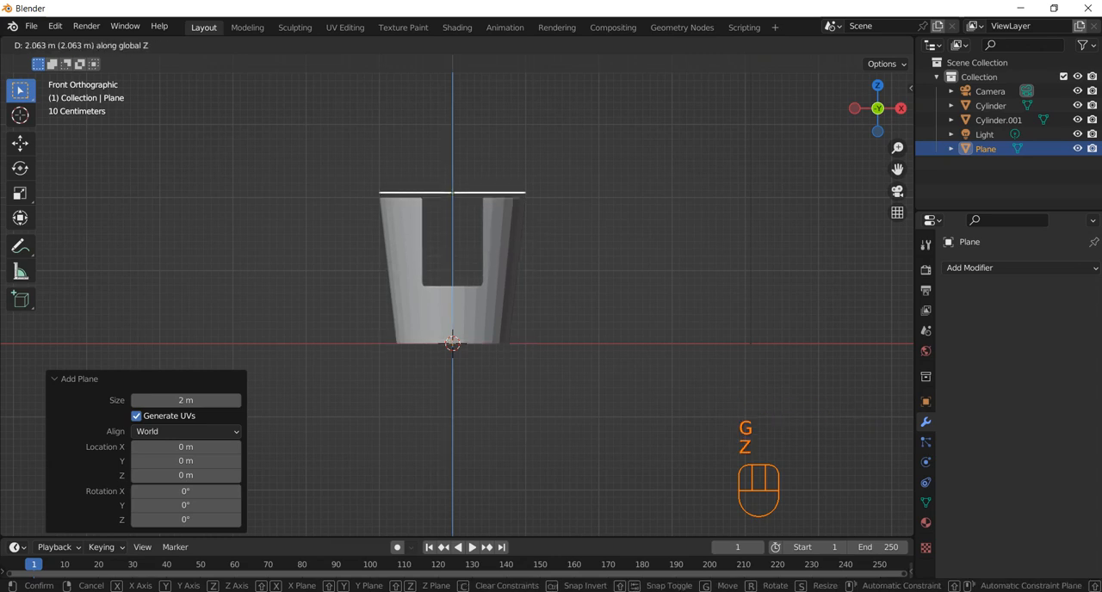
{"action": "left_click", "coordinate": [469, 215]}
{"action": "middle_click_drag", "start_coordinate": [469, 215], "coordinate": [428, 340]}
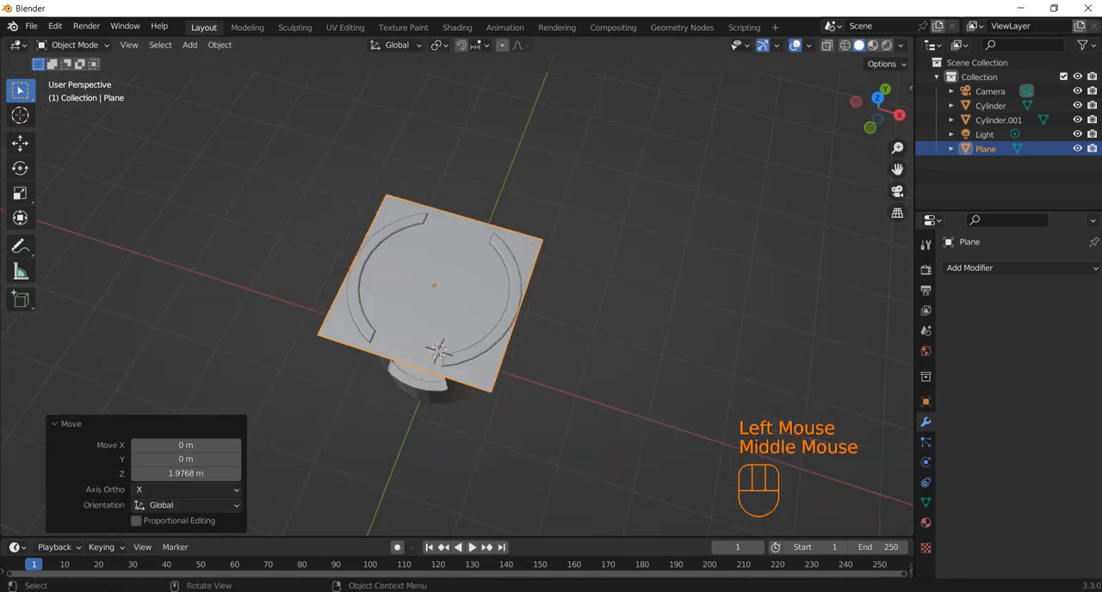
{"action": "scroll", "coordinate": [439, 349], "scroll_direction": "up", "scroll_amount": 1}
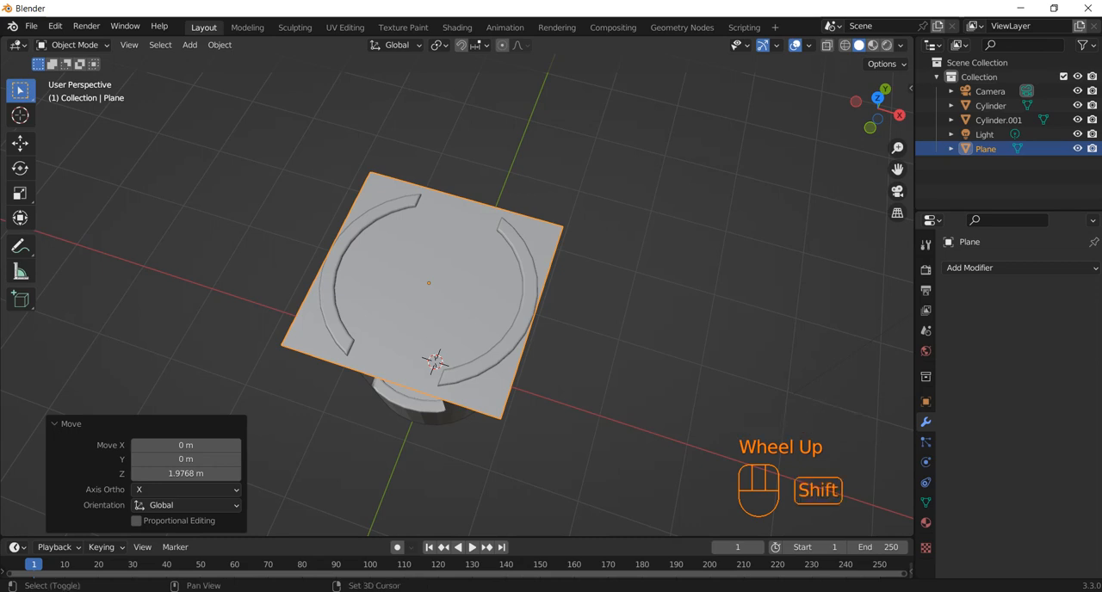
Add a 32-vertex circle with a 1 m radius and move it up about 1.995 m along Z to the outer cup's rim.
{"action": "key", "text": "shift+a"}
{"action": "mouse_move", "coordinate": [421, 257]}
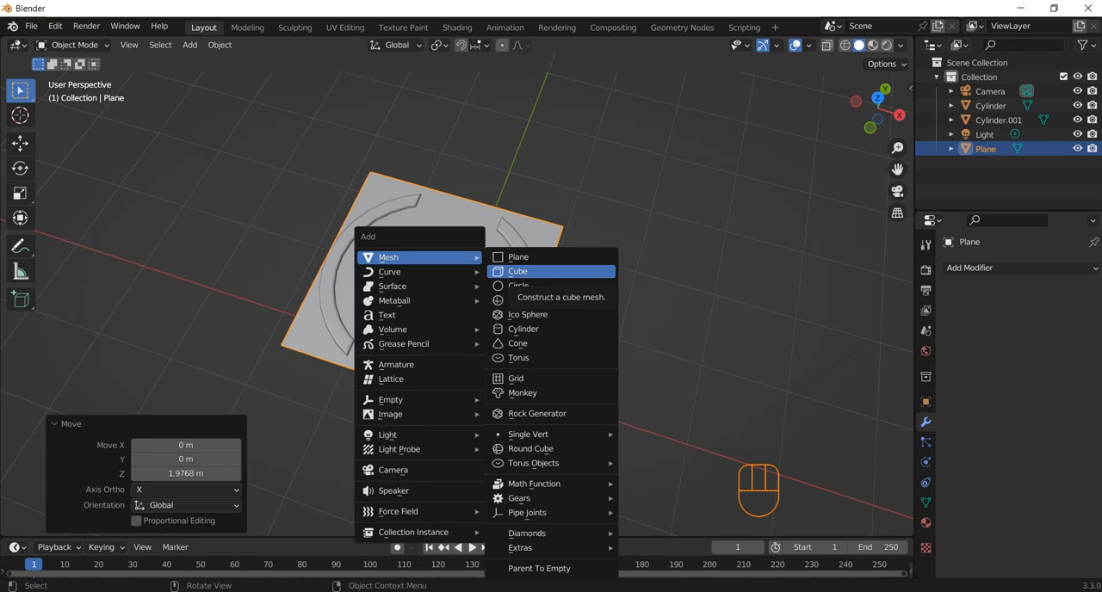
{"action": "left_click", "coordinate": [525, 286]}
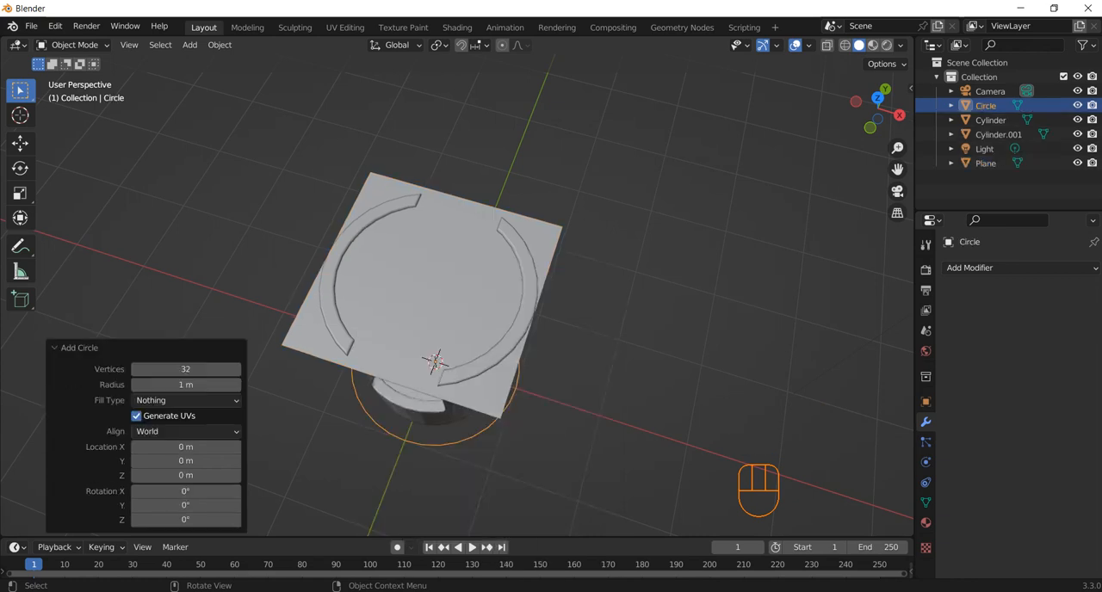
{"action": "key", "text": "KP_1"}
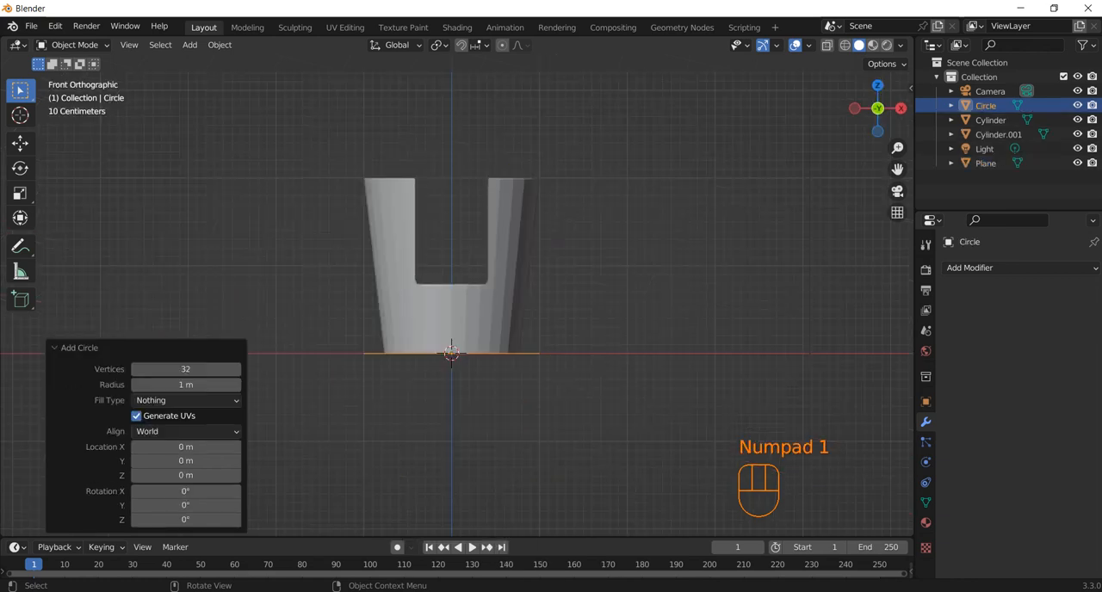
{"action": "key", "text": "g"}
{"action": "key", "text": "z"}
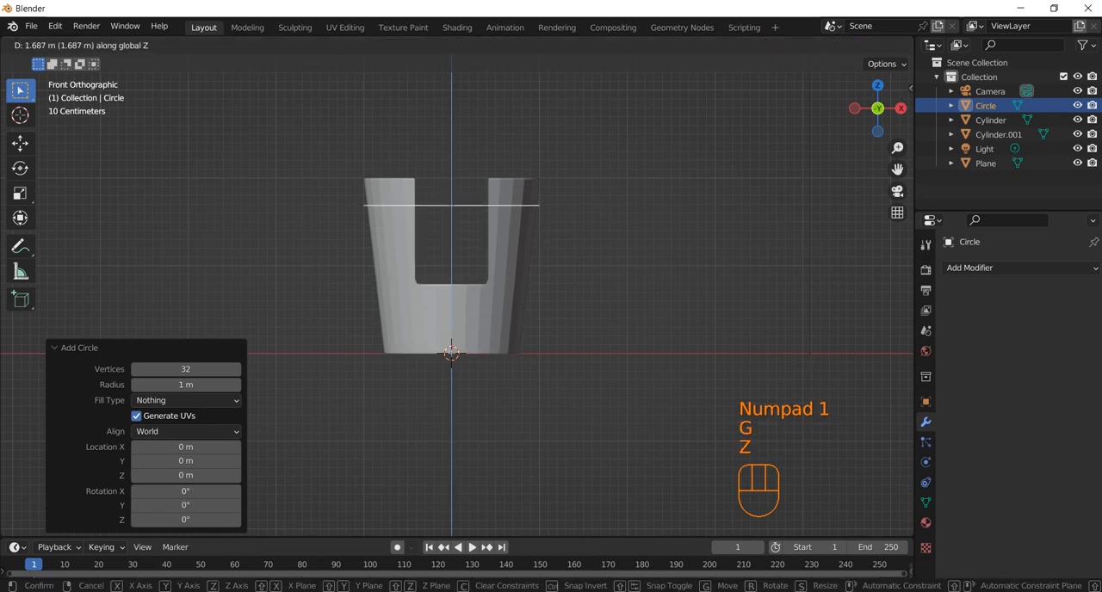
{"action": "left_click", "coordinate": [534, 167]}
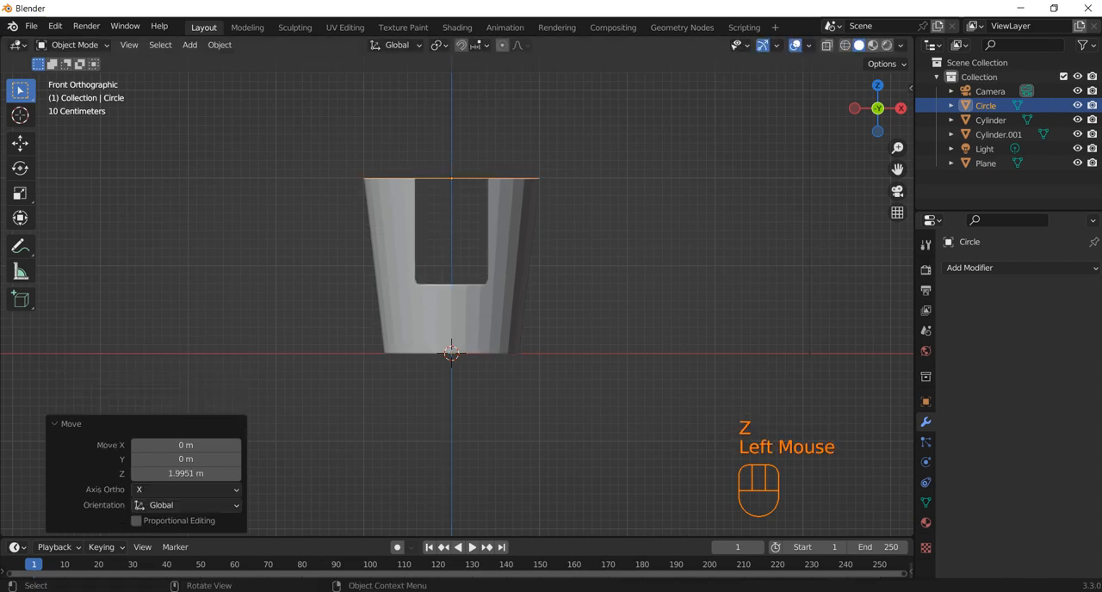
{"action": "middle_click_drag", "start_coordinate": [533, 168], "coordinate": [530, 187]}
{"action": "middle_click_drag", "start_coordinate": [450, 357], "coordinate": [433, 370]}
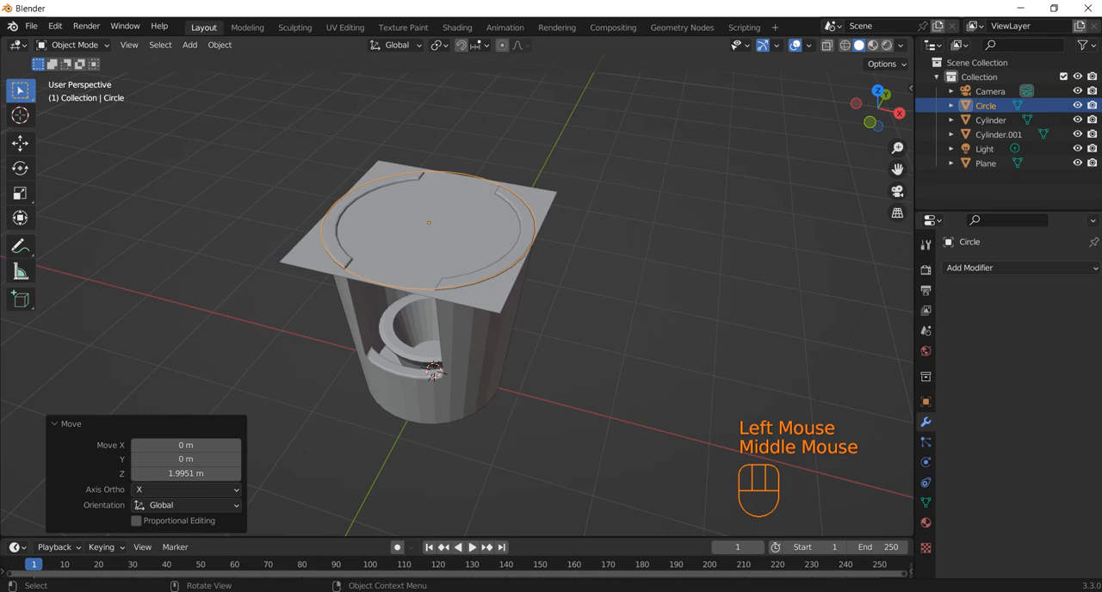
Fill the circle with a face in Edit Mode and extrude it slightly upward into a thin disc.
{"action": "key", "text": "f"}
{"action": "key", "text": "Tab"}
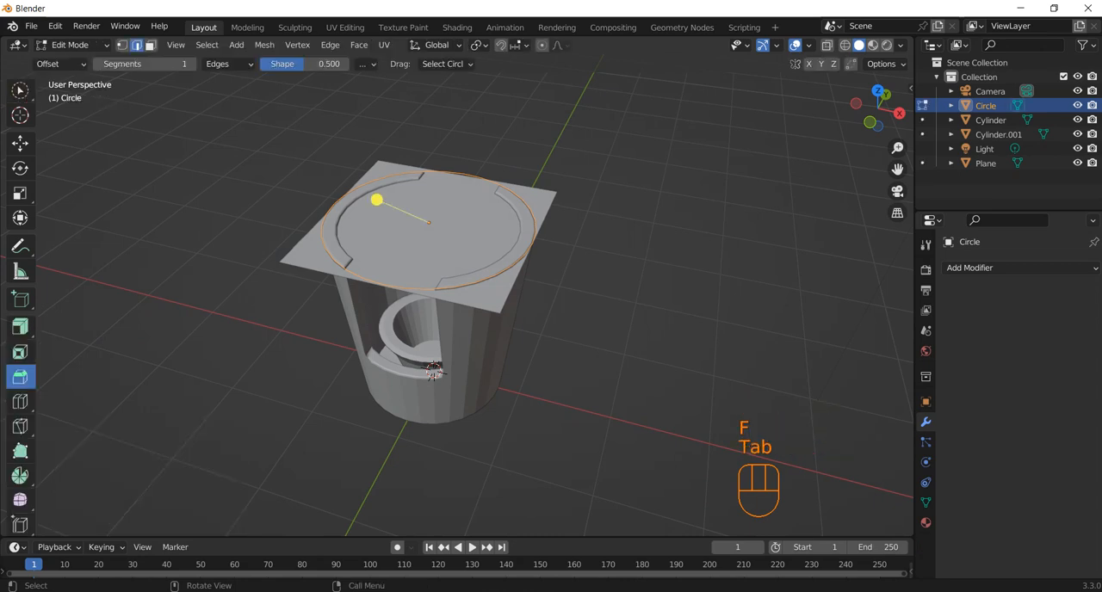
{"action": "key", "text": "f"}
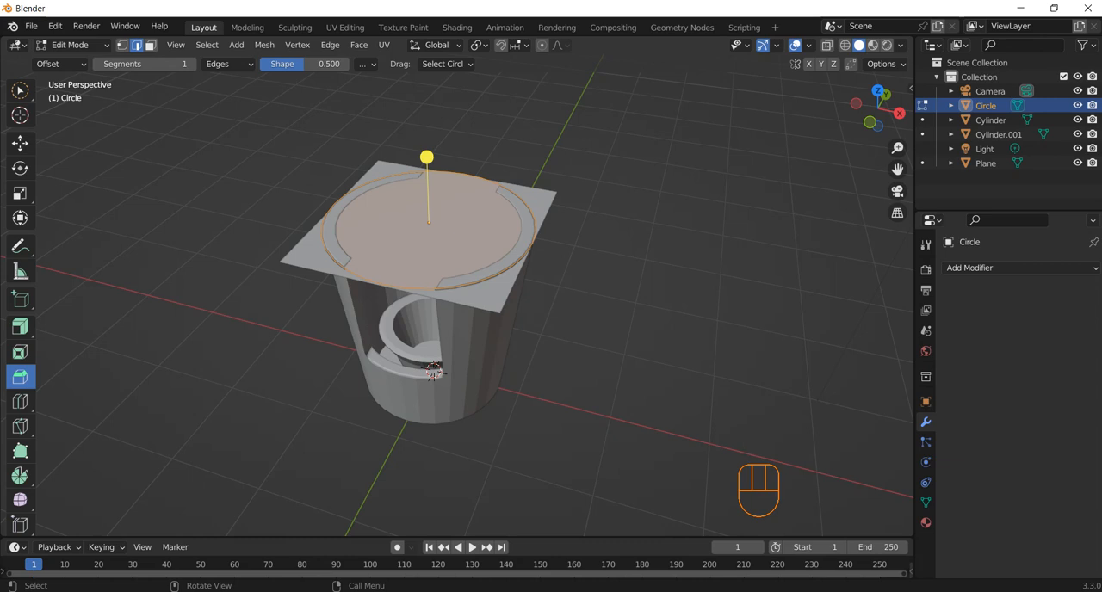
{"action": "key", "text": "e"}
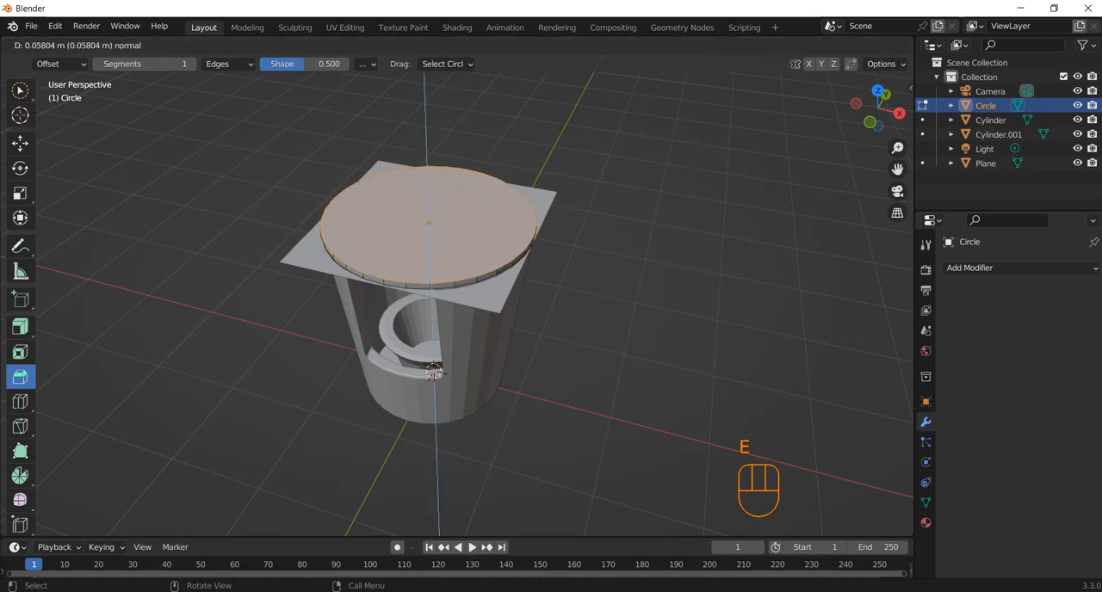
{"action": "left_click", "coordinate": [433, 370]}
{"action": "left_click", "coordinate": [433, 370]}
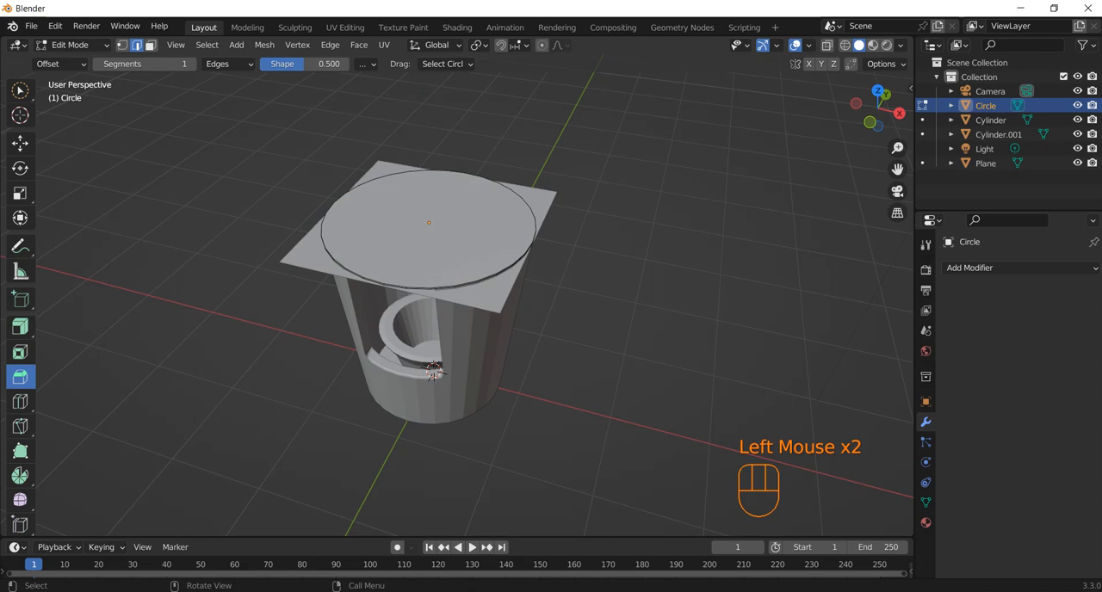
Return to Object Mode and delete the square plane at the outer cup's rim.
{"action": "key", "text": "Tab"}
{"action": "left_click", "coordinate": [433, 370]}
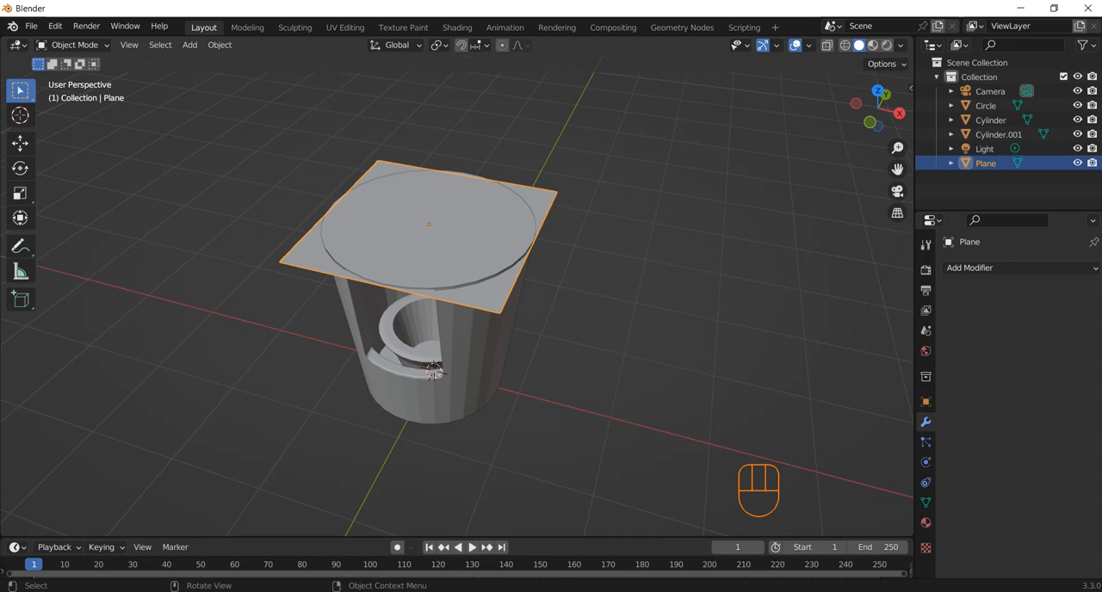
{"action": "left_click", "coordinate": [433, 370]}
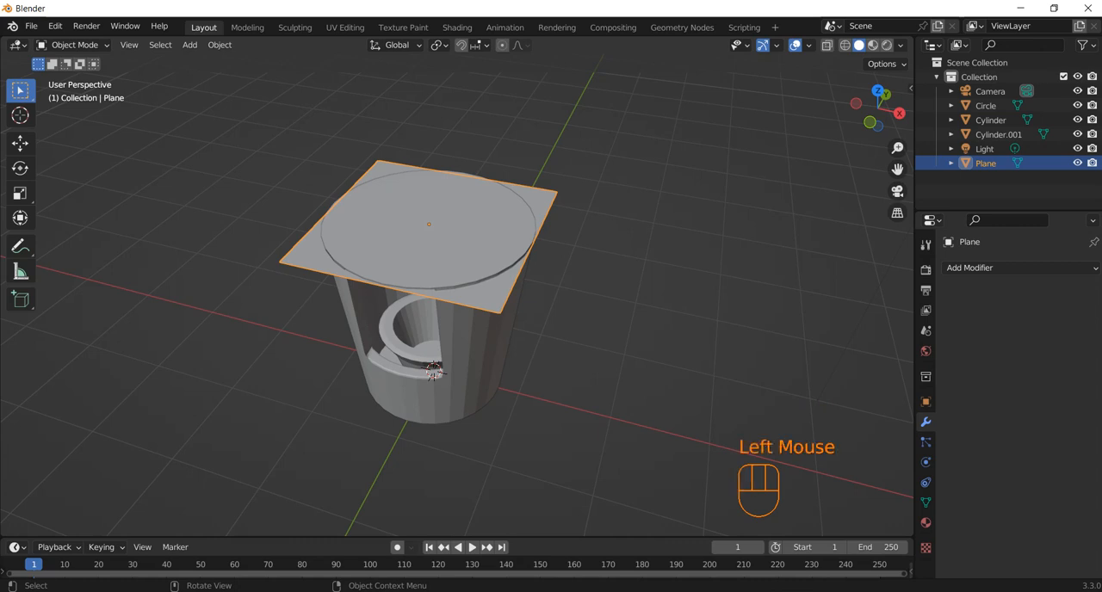
{"action": "key", "text": "Delete"}
{"action": "key", "text": "Tab"}
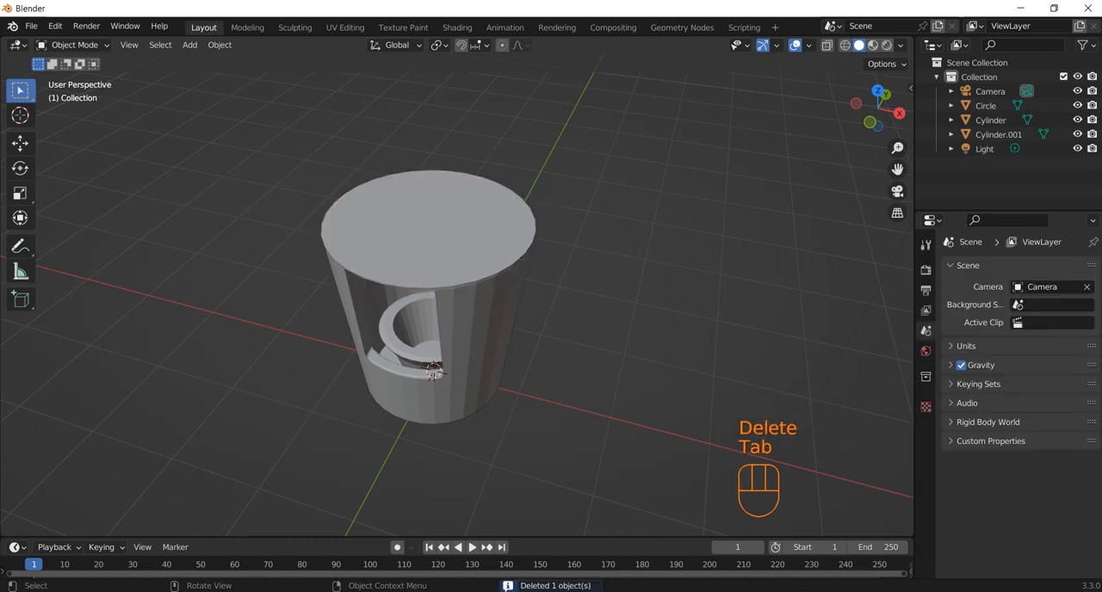
Extrude the disc's top face in place in Edit Mode and scale it to about 0.838 to form an outer ring.
{"action": "left_click", "coordinate": [433, 370]}
{"action": "middle_click_drag", "start_coordinate": [433, 370], "coordinate": [428, 381]}
{"action": "scroll", "coordinate": [431, 372], "scroll_direction": "up", "scroll_amount": 1}
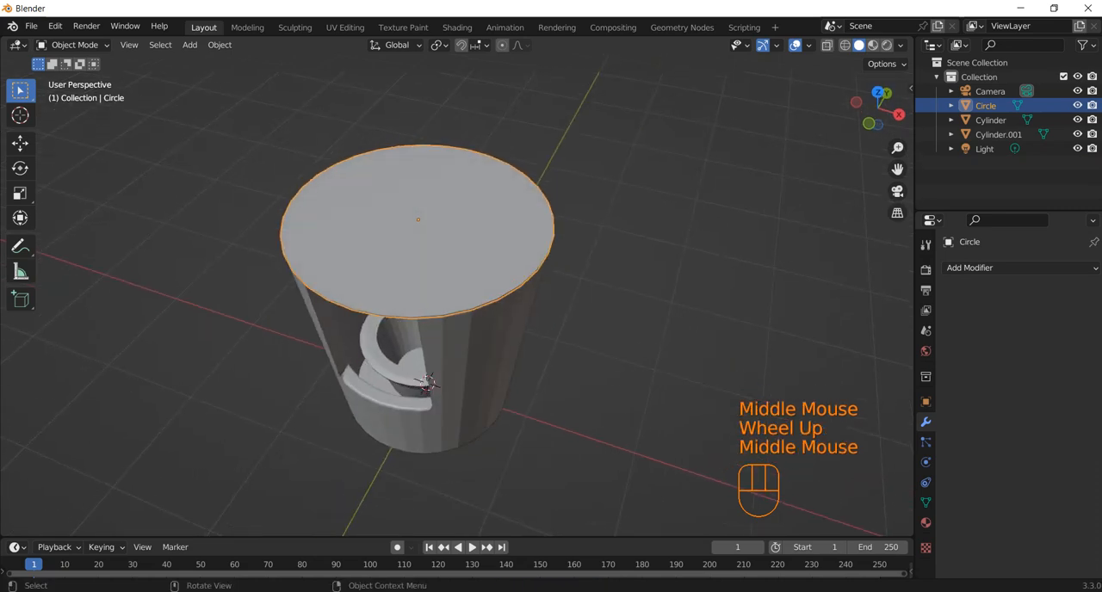
{"action": "key", "text": "e"}
{"action": "key", "text": "Tab"}
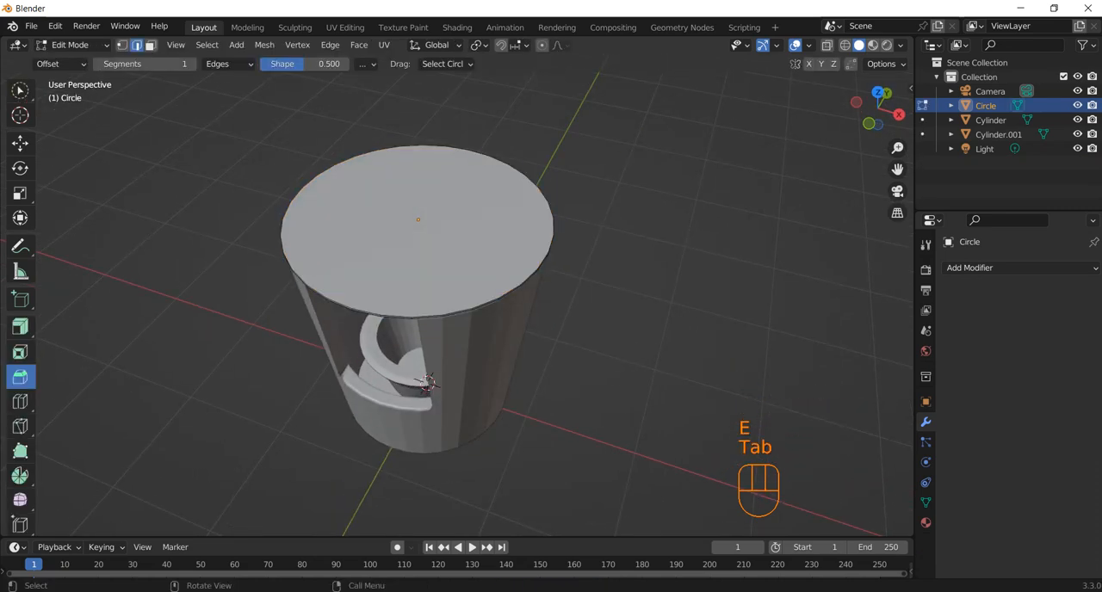
{"action": "left_click", "coordinate": [543, 261]}
{"action": "left_click", "coordinate": [543, 261]}
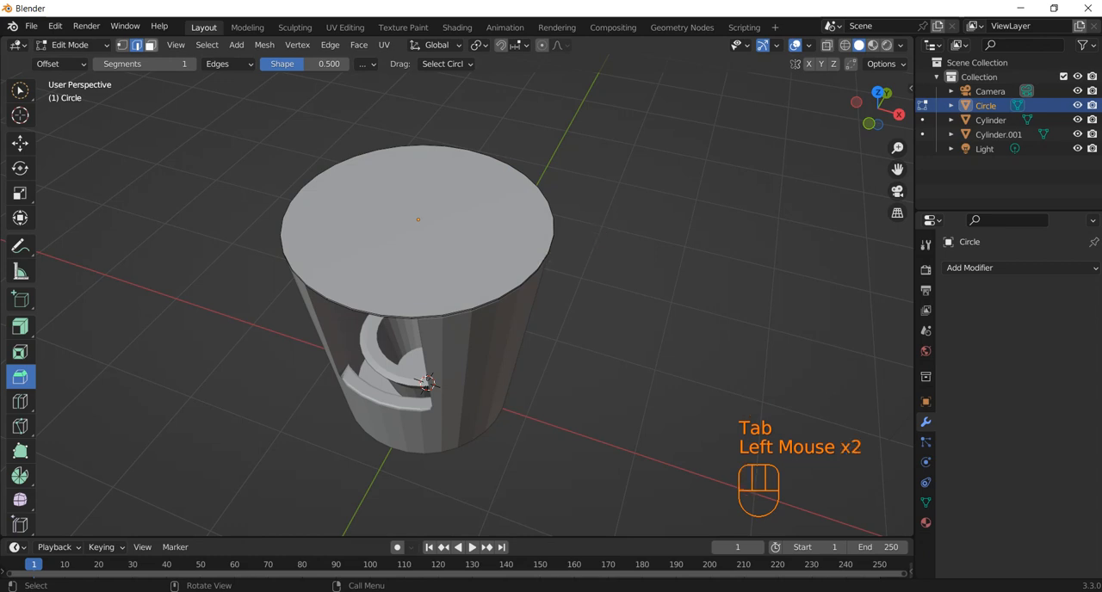
{"action": "left_click", "coordinate": [151, 45]}
{"action": "left_click", "coordinate": [417, 231]}
{"action": "key", "text": "e"}
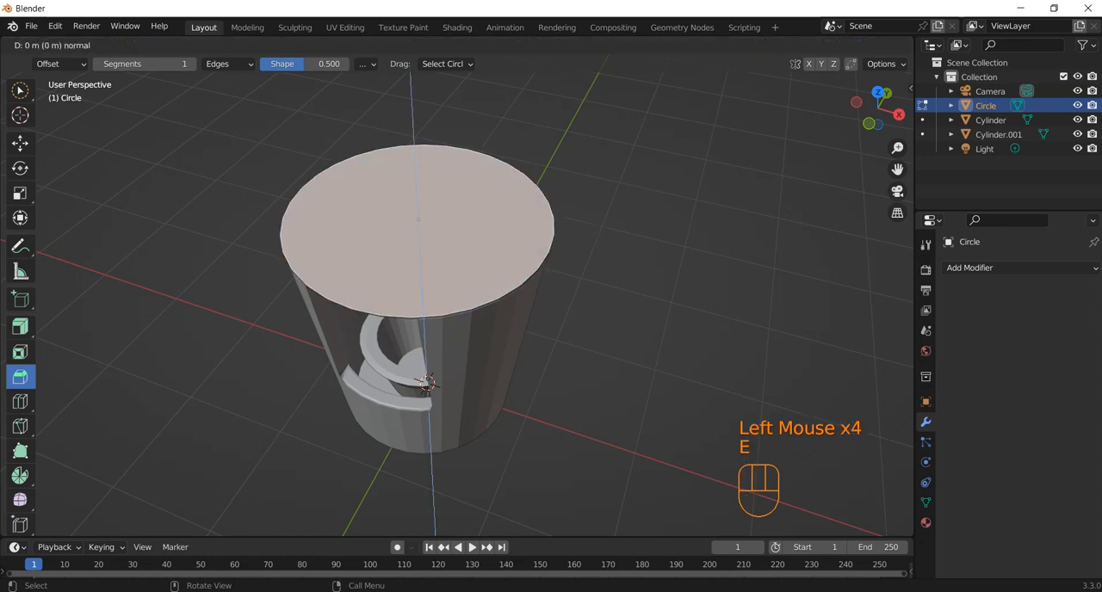
{"action": "key", "text": "s"}
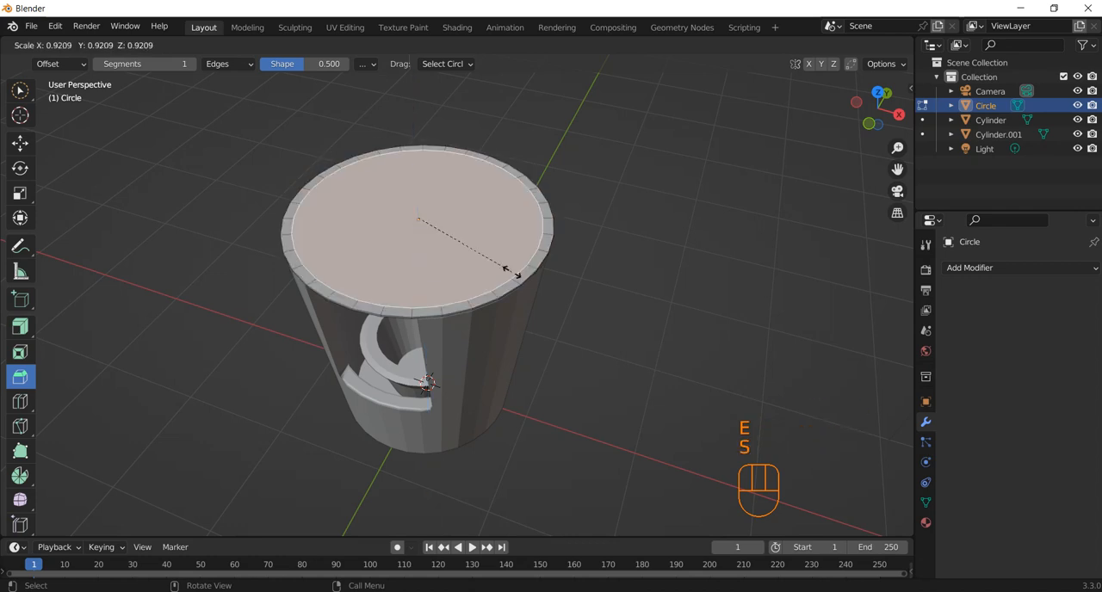
{"action": "left_click", "coordinate": [502, 269]}
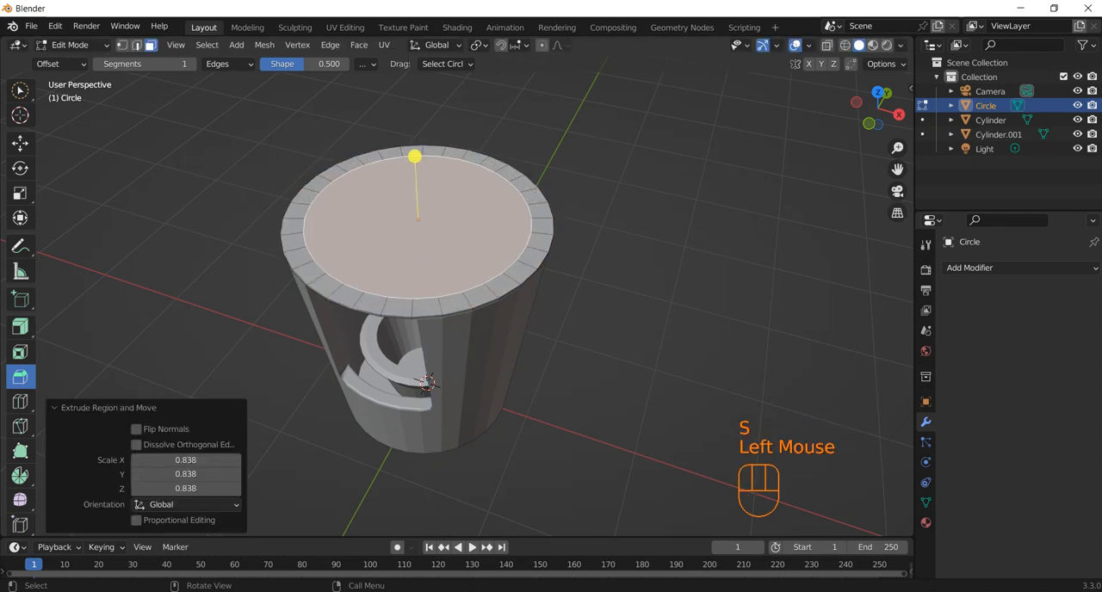
Add two more concentric rings inside the disc's top face by extruding and scaling inward, the second by about 0.842.
{"action": "key", "text": "e"}
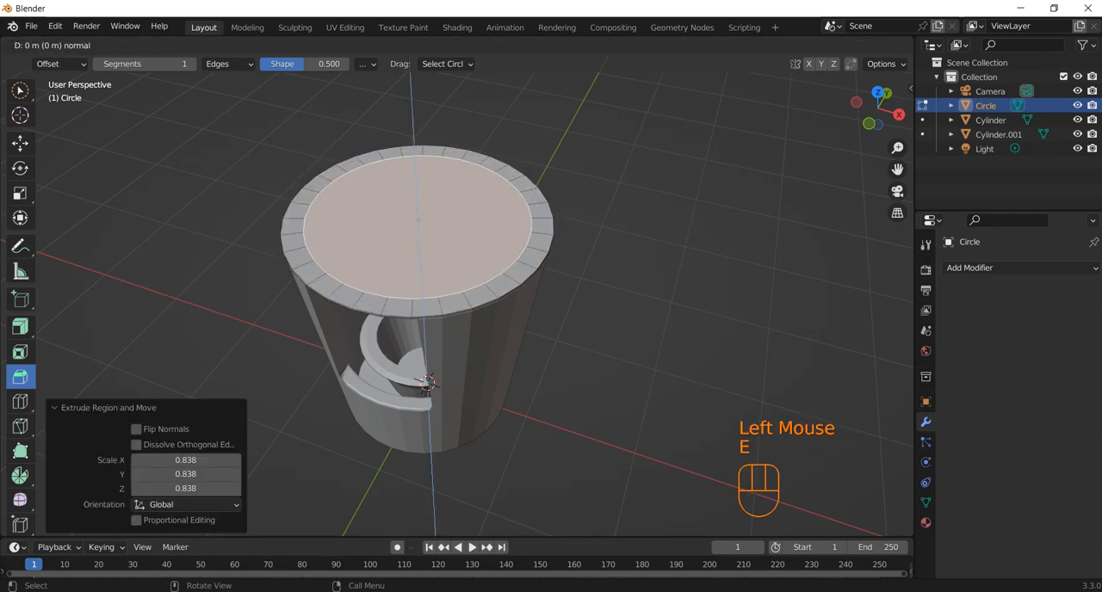
{"action": "key", "text": "s"}
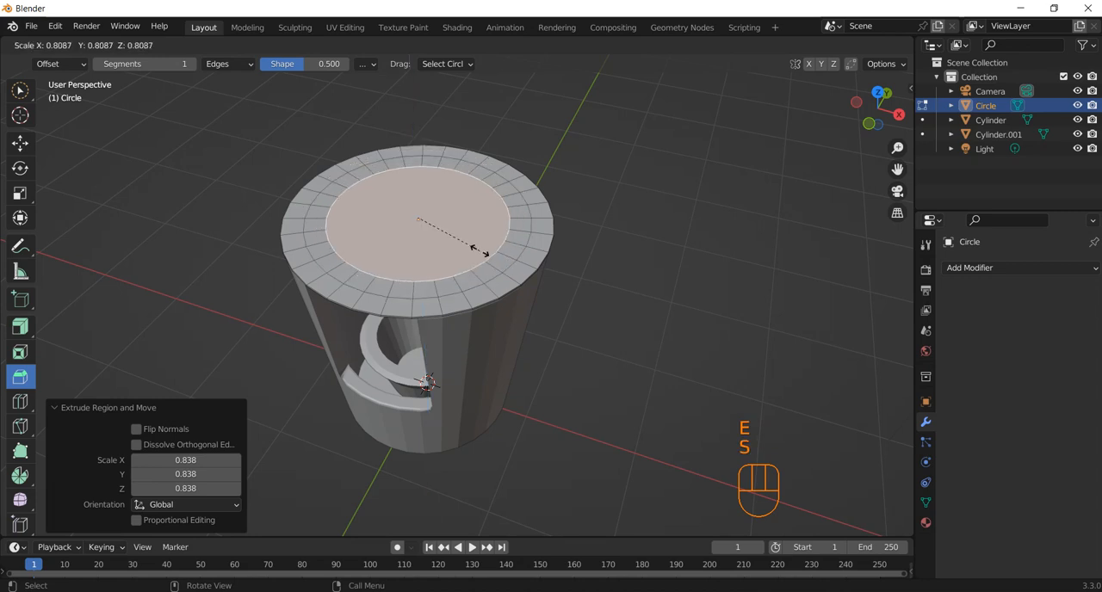
{"action": "left_click", "coordinate": [479, 249]}
{"action": "key", "text": "e"}
{"action": "key", "text": "s"}
{"action": "left_click", "coordinate": [472, 250]}
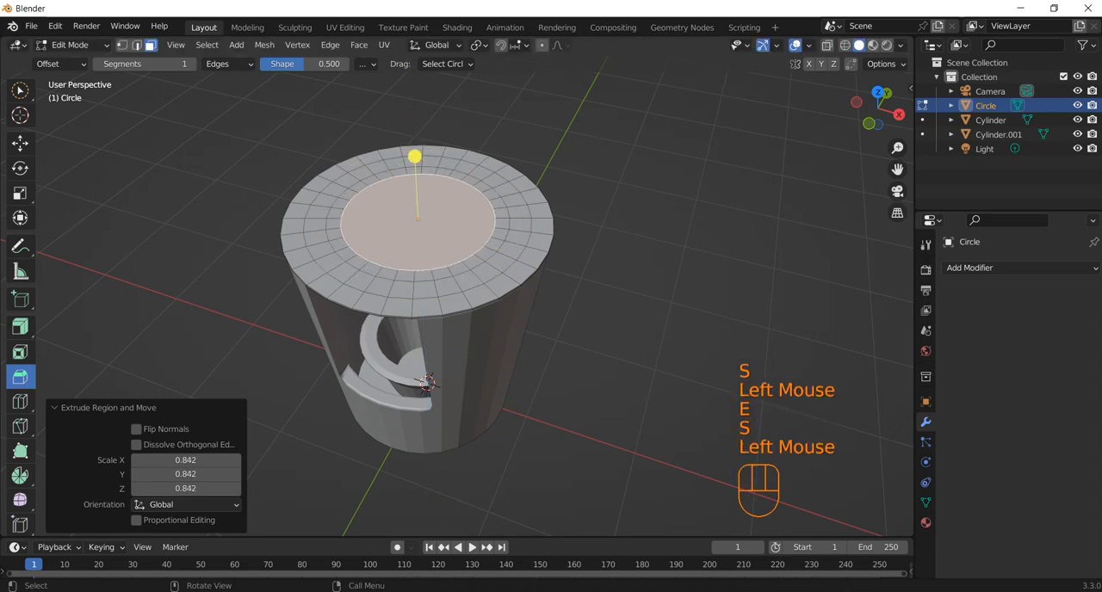
Shrink the disc's central face to about 0.894, and extrude it inward again at a scale of about 0.688.
{"action": "key", "text": "s"}
{"action": "key", "text": "e"}
{"action": "key", "text": "s"}
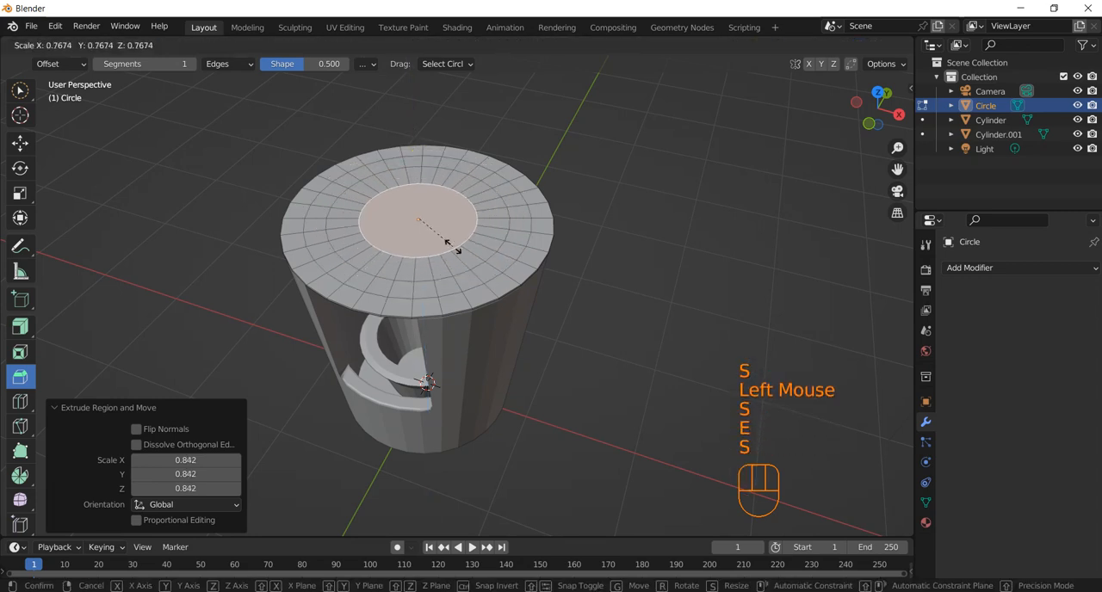
{"action": "left_click", "coordinate": [463, 246]}
{"action": "key", "text": "e"}
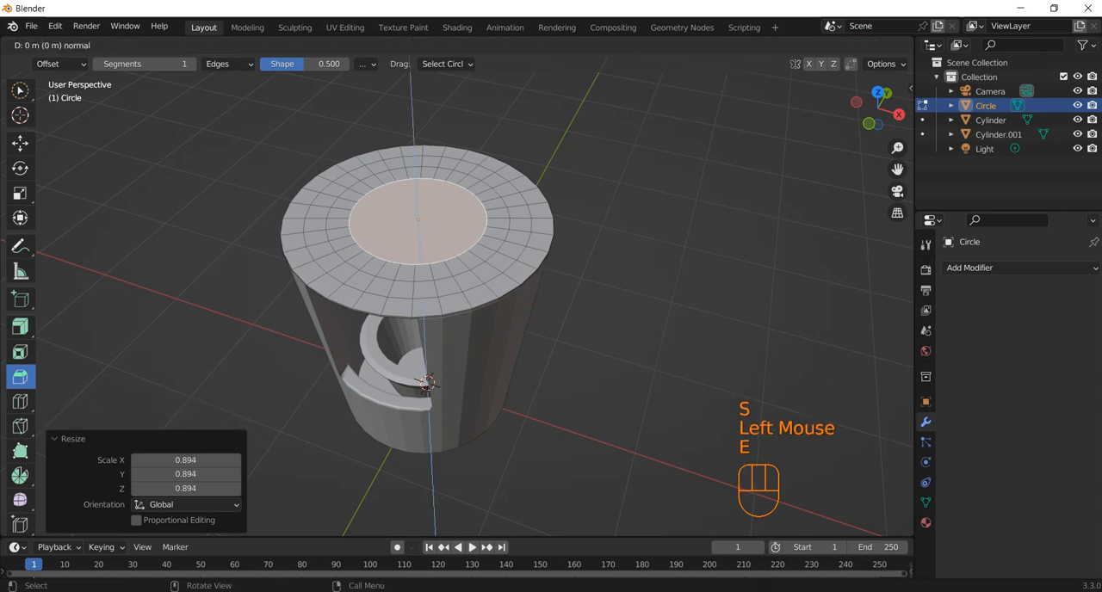
{"action": "key", "text": "s"}
{"action": "left_click", "coordinate": [443, 242]}
Extrude the disc's central face once more and scale it down to a small circle at the middle.
{"action": "mouse_move", "coordinate": [465, 344]}
{"action": "middle_mouse_down"}
{"action": "mouse_move", "coordinate": [508, 328]}
{"action": "mouse_move", "coordinate": [482, 332]}
{"action": "middle_mouse_up"}
{"action": "scroll", "coordinate": [508, 327], "scroll_direction": "up", "scroll_amount": 2}
{"action": "key", "text": "e"}
{"action": "key", "text": "s"}
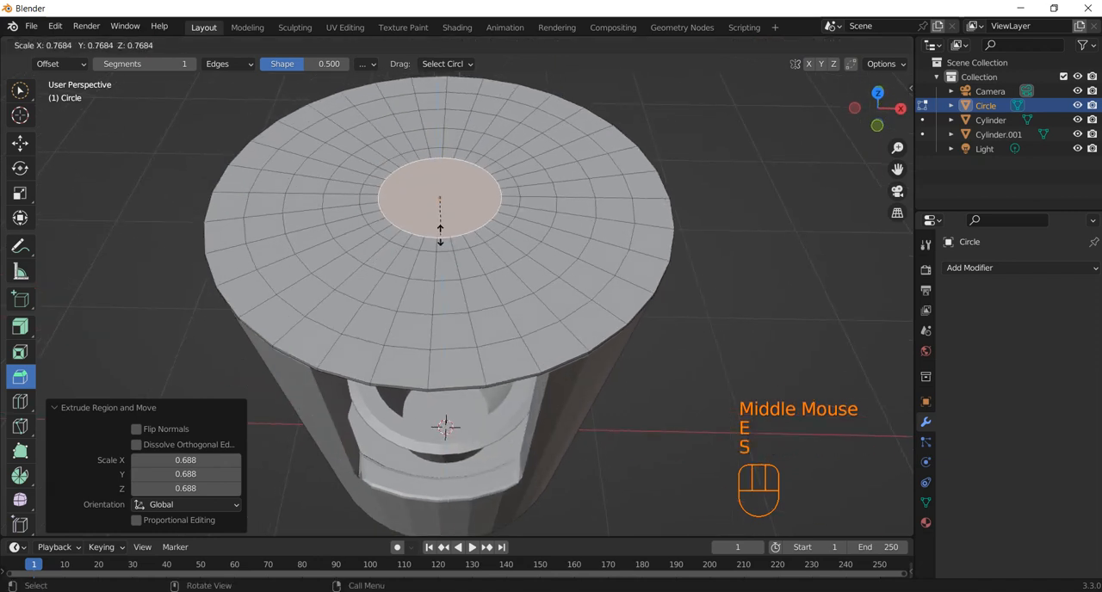
{"action": "left_click", "coordinate": [438, 219]}
Select every second face around the disc's second ring from the outside, working in top view.
{"action": "middle_click_drag", "start_coordinate": [433, 231], "coordinate": [432, 235]}
{"action": "left_click", "coordinate": [431, 238]}
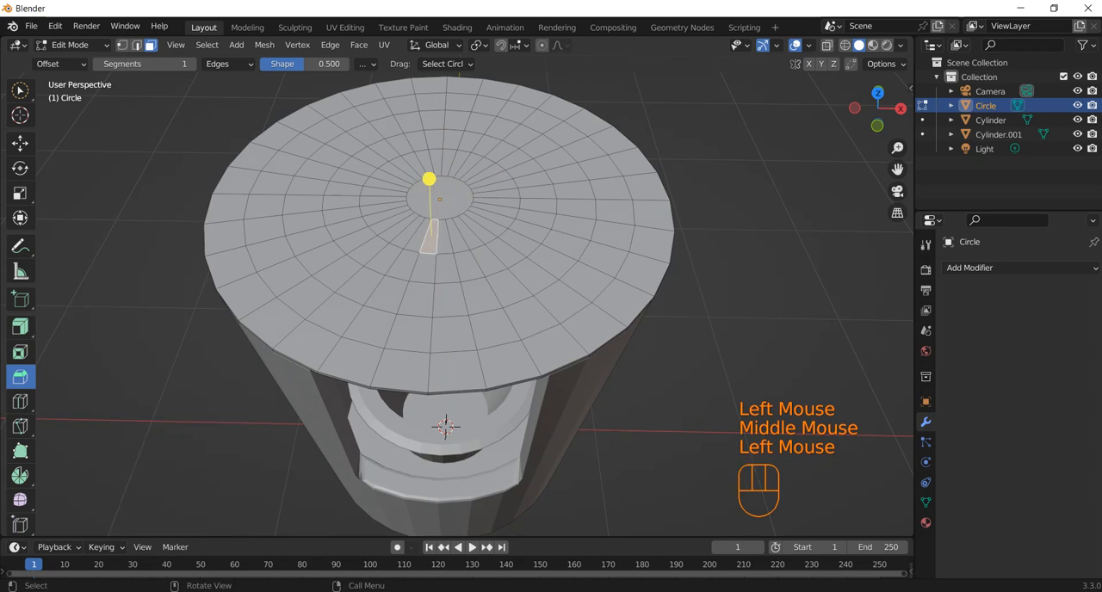
{"action": "key", "text": "KP_7"}
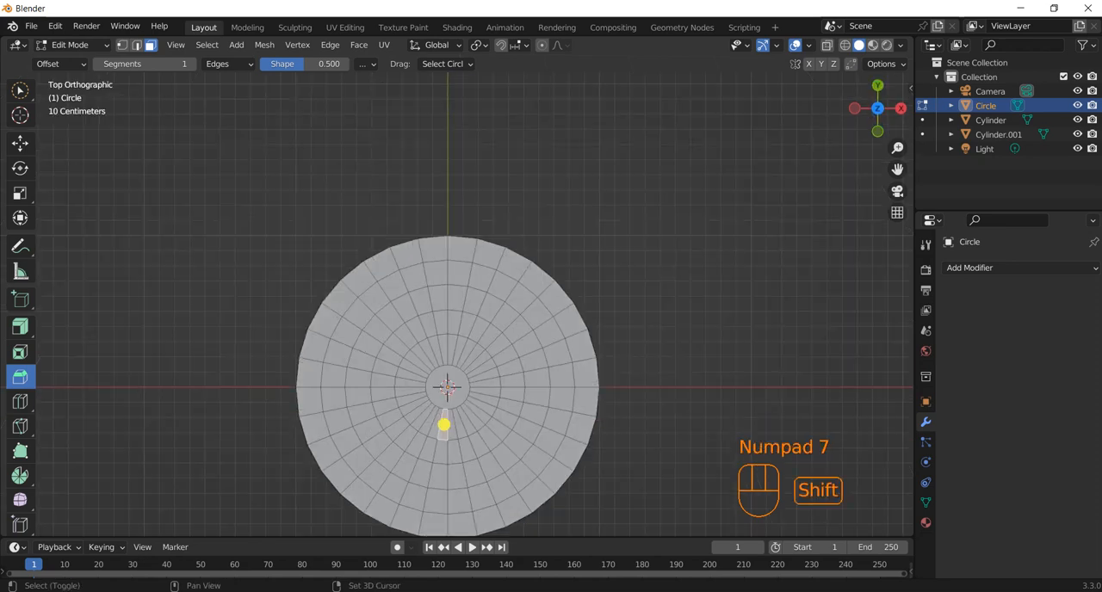
{"action": "middle_click_drag", "start_coordinate": [443, 425], "coordinate": [436, 361], "text": "shift"}
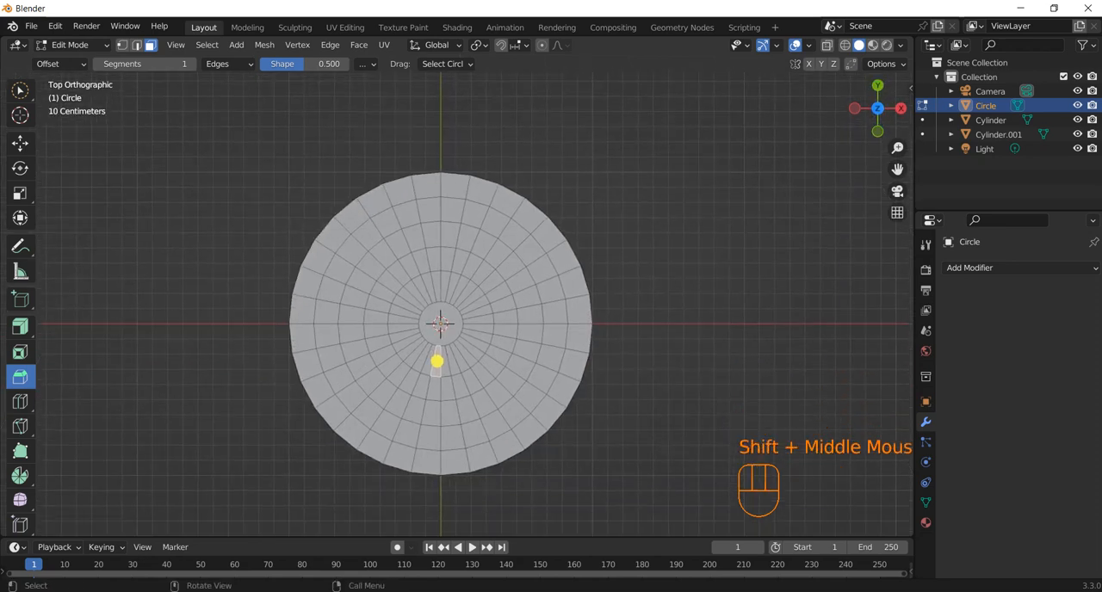
{"action": "left_click", "coordinate": [367, 235]}
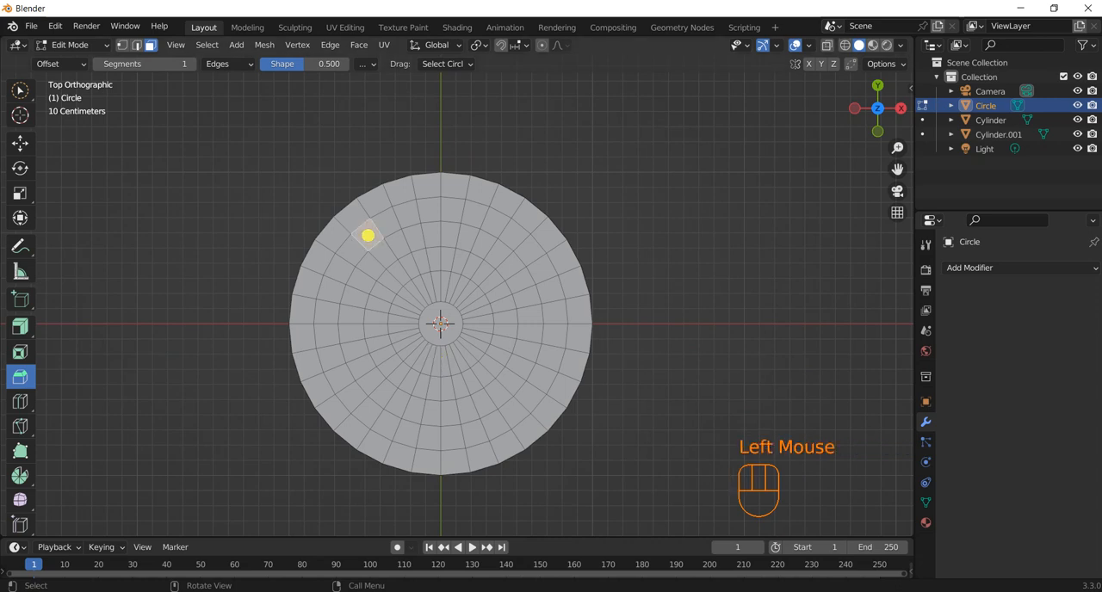
{"action": "left_click", "coordinate": [354, 252], "text": "shift"}
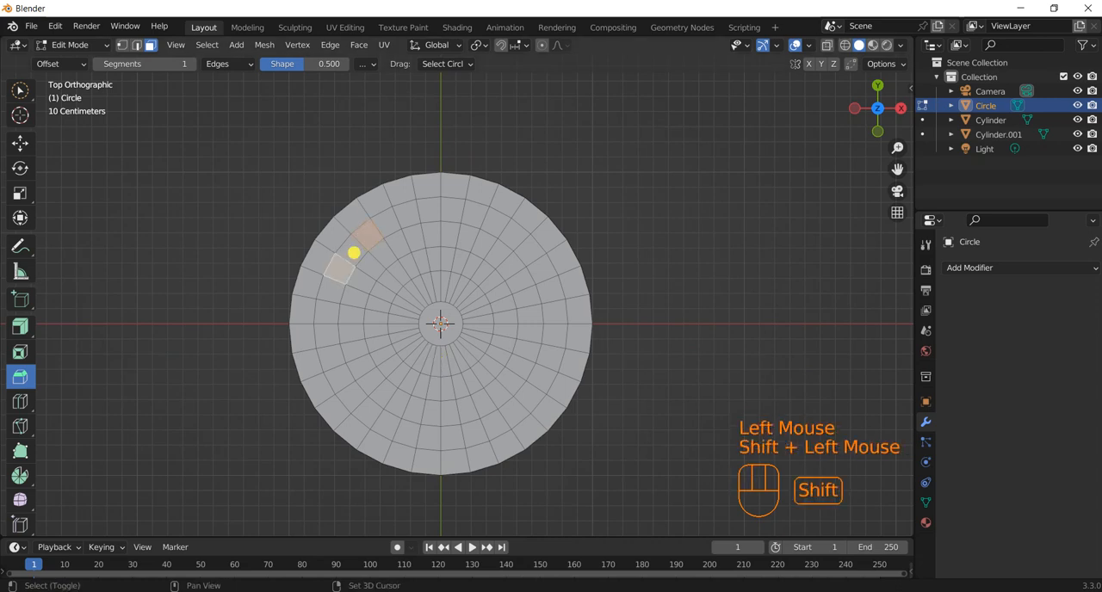
{"action": "left_click", "coordinate": [328, 310], "text": "shift"}
{"action": "key", "text": "shift+ctrl+KP_Add"}
{"action": "key", "text": "shift+ctrl+KP_Add"}
{"action": "key", "text": "shift+ctrl+KP_Add"}
{"action": "key", "text": "shift+ctrl+KP_Add"}
{"action": "key", "text": "shift+ctrl+KP_Add"}
{"action": "key", "text": "shift+ctrl+KP_Add"}
{"action": "key", "text": "shift+ctrl+KP_Add"}
{"action": "key", "text": "shift+ctrl+KP_Add"}
{"action": "key", "text": "shift+ctrl+KP_Add"}
{"action": "key", "text": "shift+ctrl+KP_Add"}
{"action": "key", "text": "shift+ctrl+KP_Add"}
{"action": "key", "text": "shift+ctrl+KP_Add"}
{"action": "key", "text": "shift+ctrl+KP_Add"}
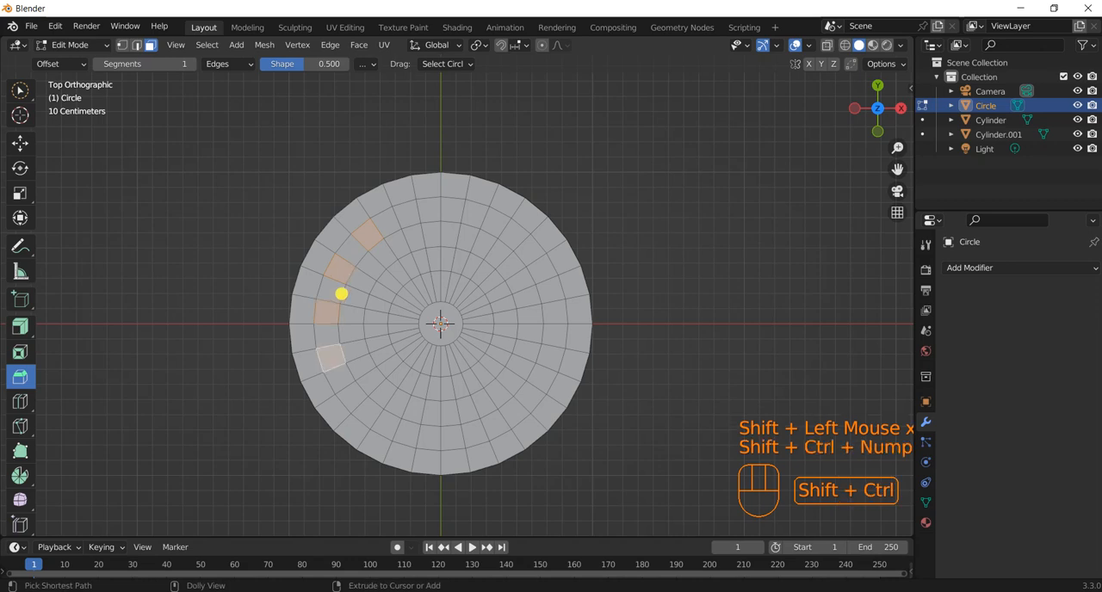
{"action": "key", "text": "shift+ctrl+KP_Add"}
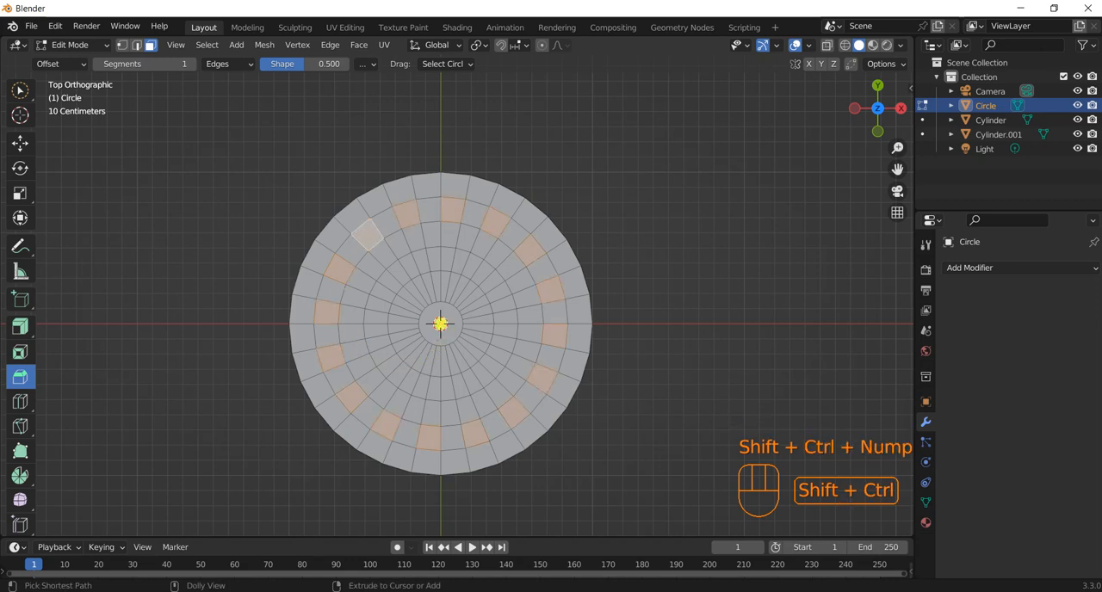
Try adjusting the alternate-face selection on the disc's second ring with X-ray on, and clear the whole selection.
{"action": "left_click", "coordinate": [826, 45]}
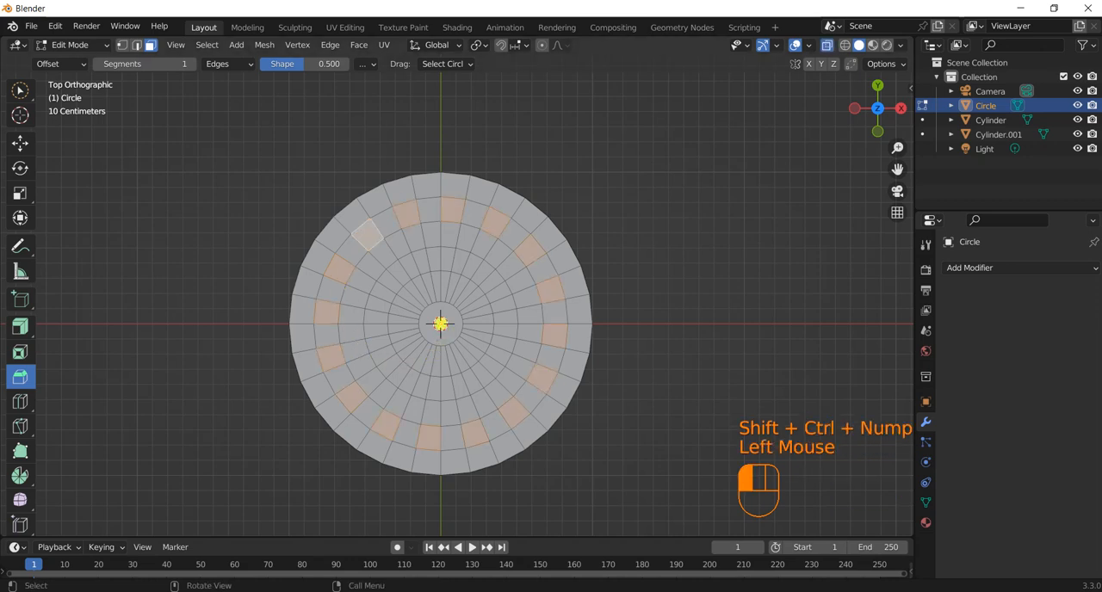
{"action": "left_click", "coordinate": [406, 214], "text": "shift"}
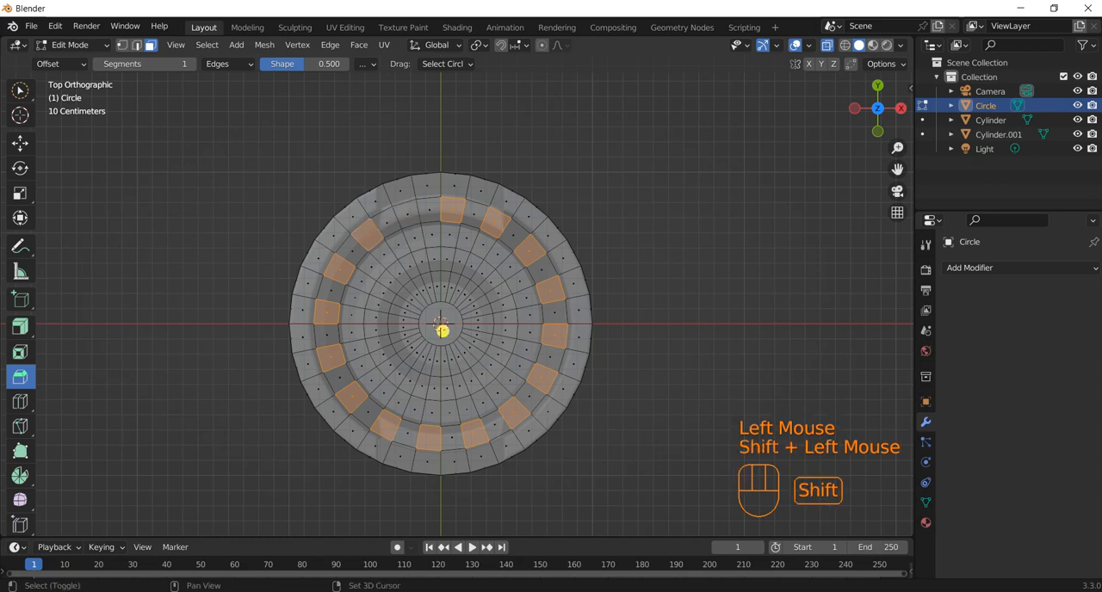
{"action": "key", "text": "x"}
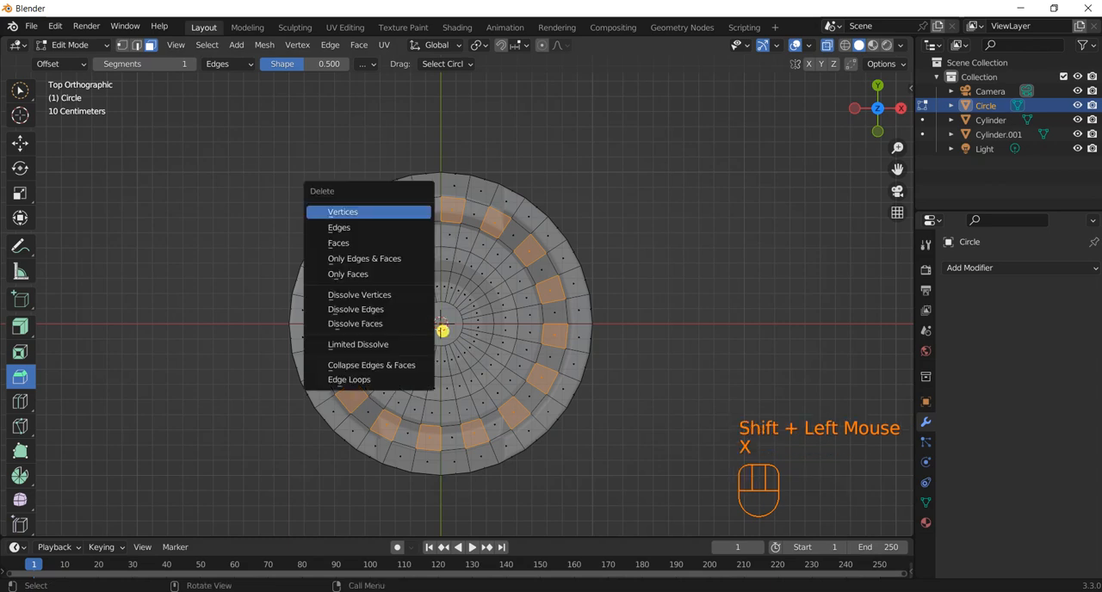
{"action": "key", "text": "c"}
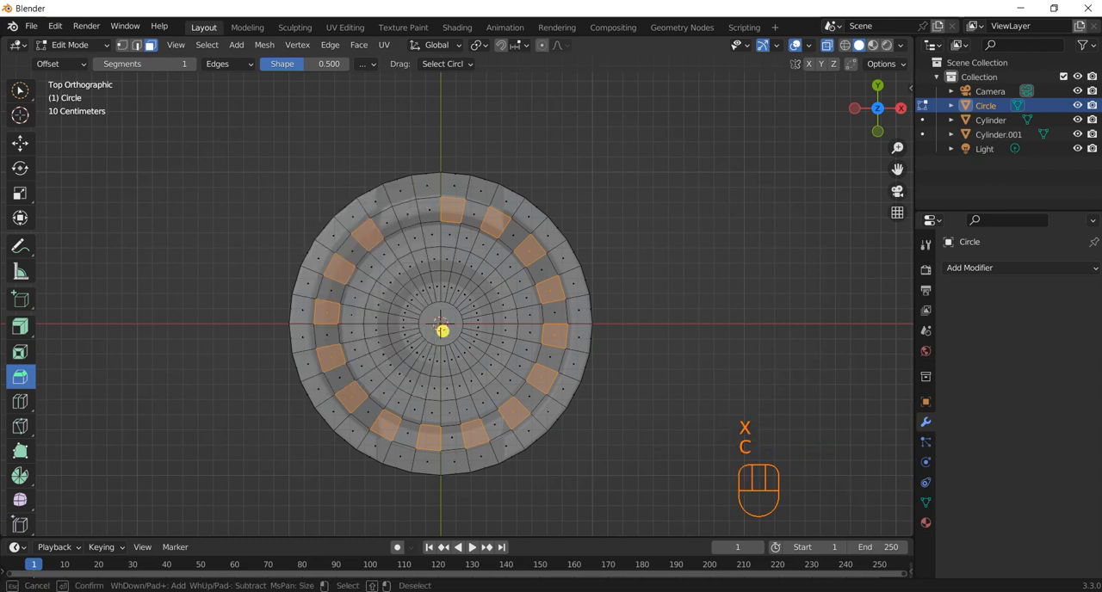
{"action": "left_click", "coordinate": [406, 214]}
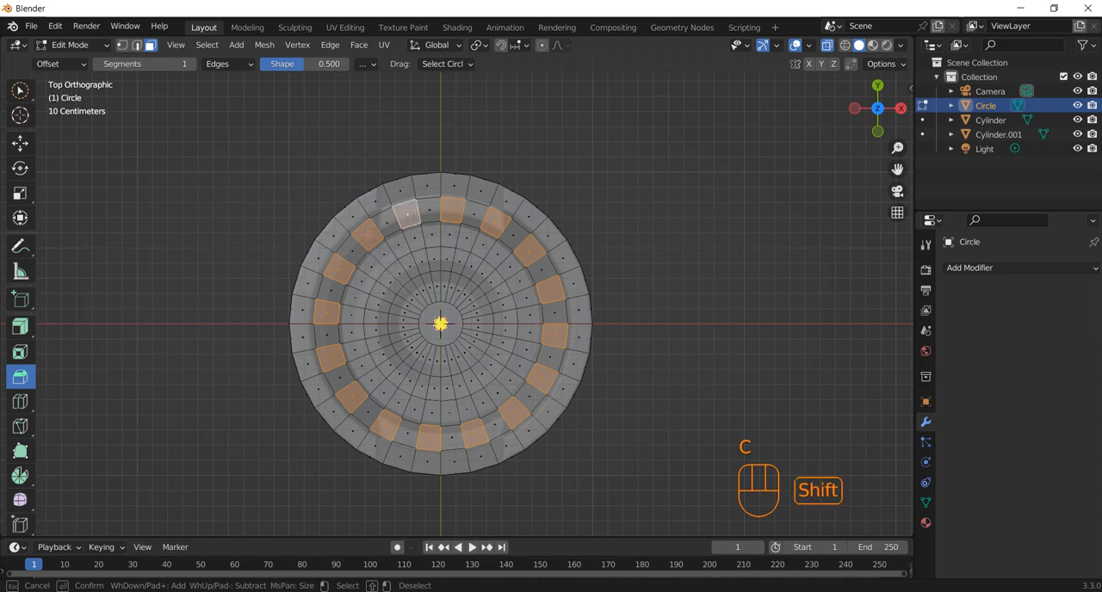
{"action": "left_click", "coordinate": [367, 234], "text": "shift"}
{"action": "left_click", "coordinate": [367, 233], "text": "shift"}
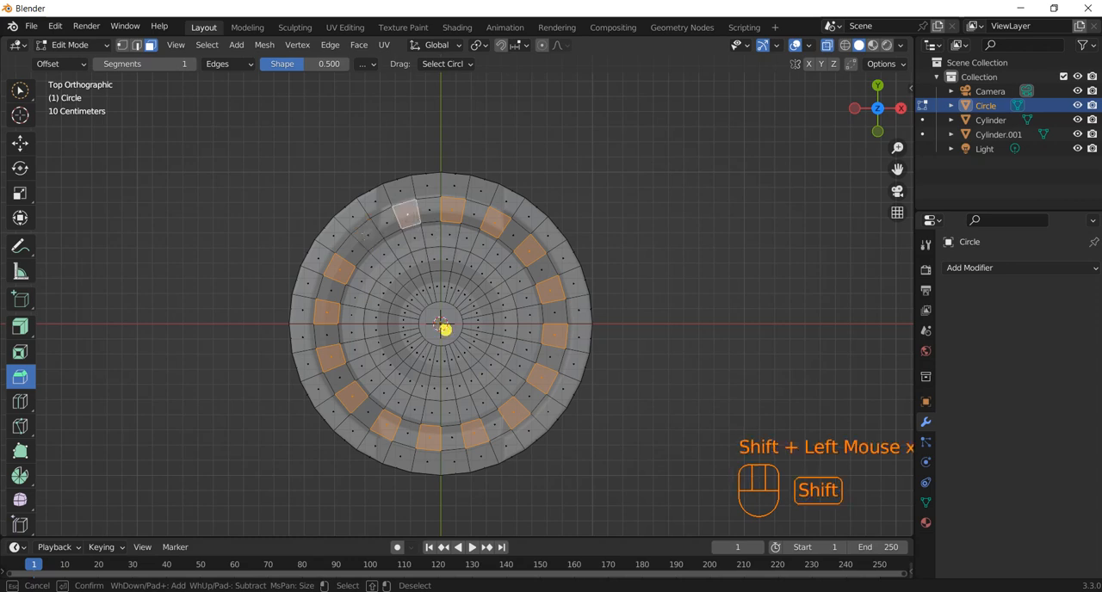
{"action": "left_click", "coordinate": [368, 235]}
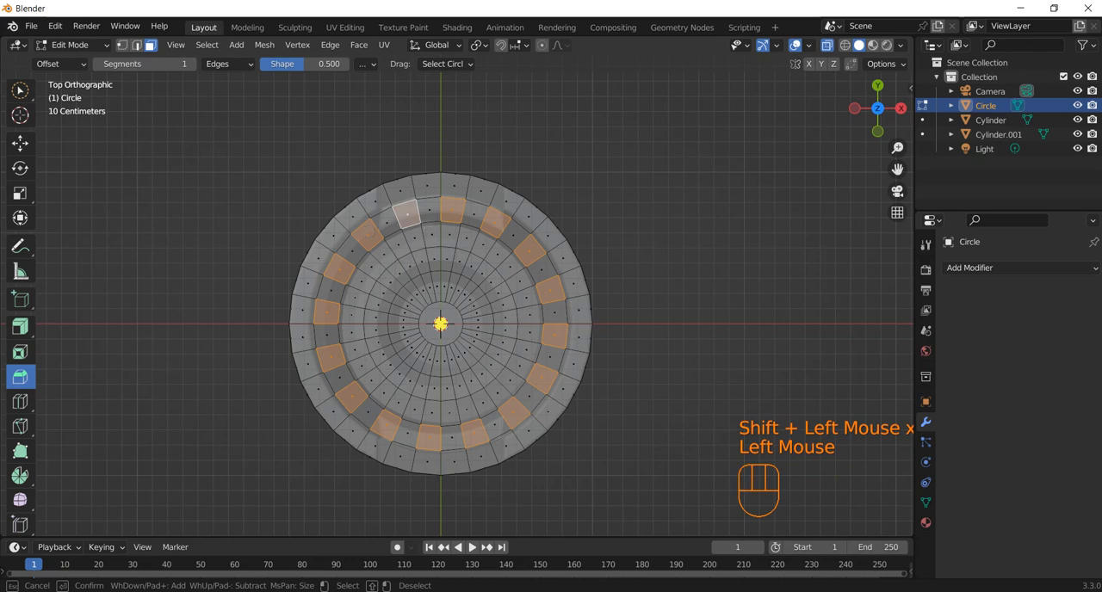
{"action": "middle_click", "coordinate": [428, 217]}
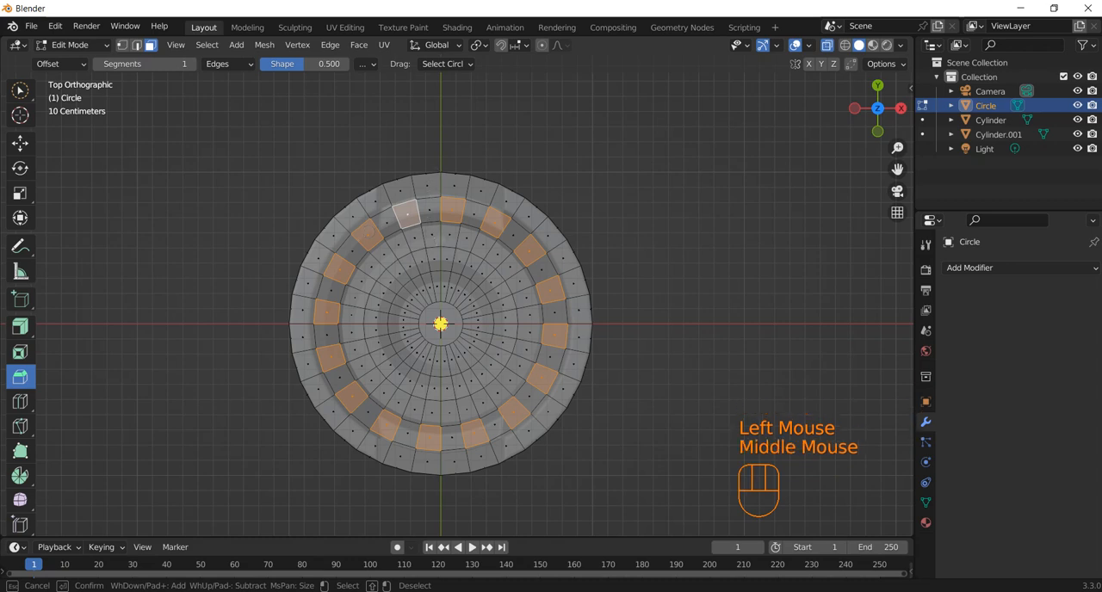
{"action": "key", "text": "a"}
{"action": "right_click", "coordinate": [427, 217]}
{"action": "key", "text": "Escape"}
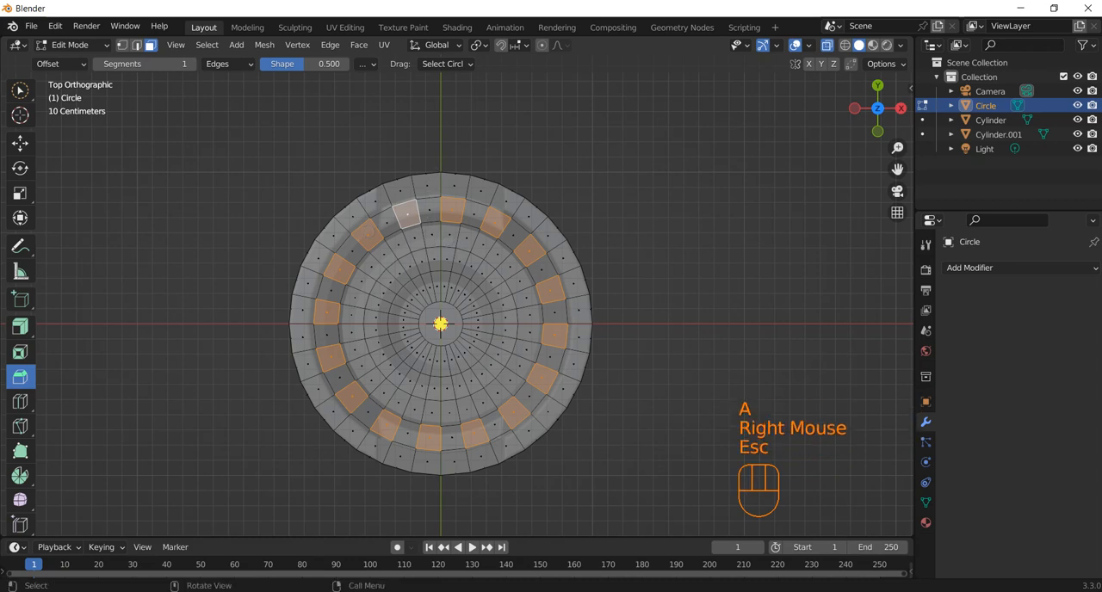
{"action": "key", "text": "alt+a"}
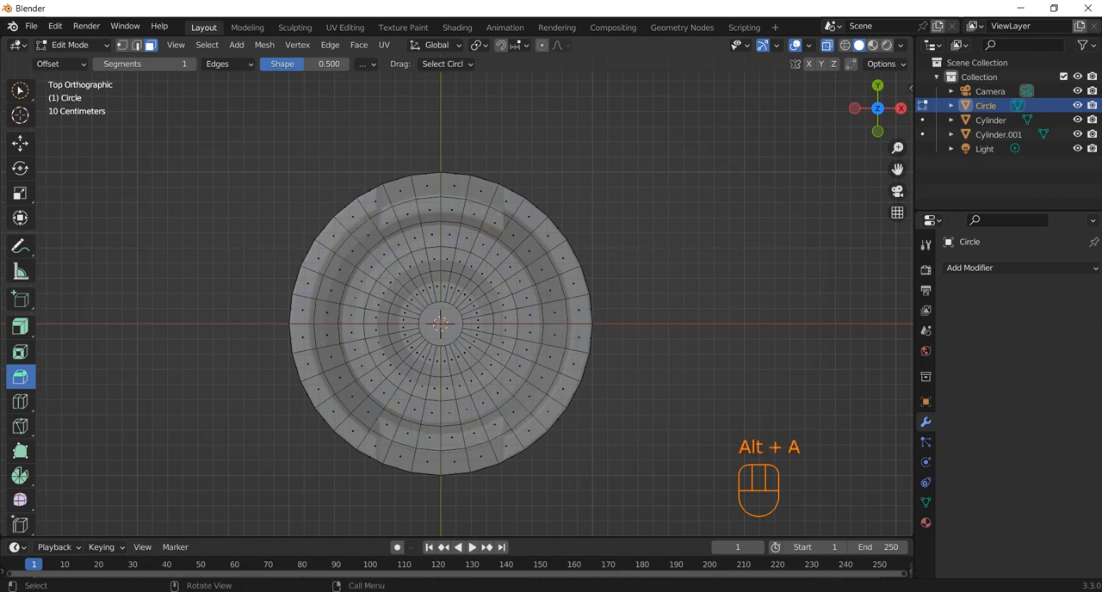
Try to reselect every second face around the disc's second ring from the outside using Circle Select, extending the pattern face by face.
{"action": "key", "text": "c"}
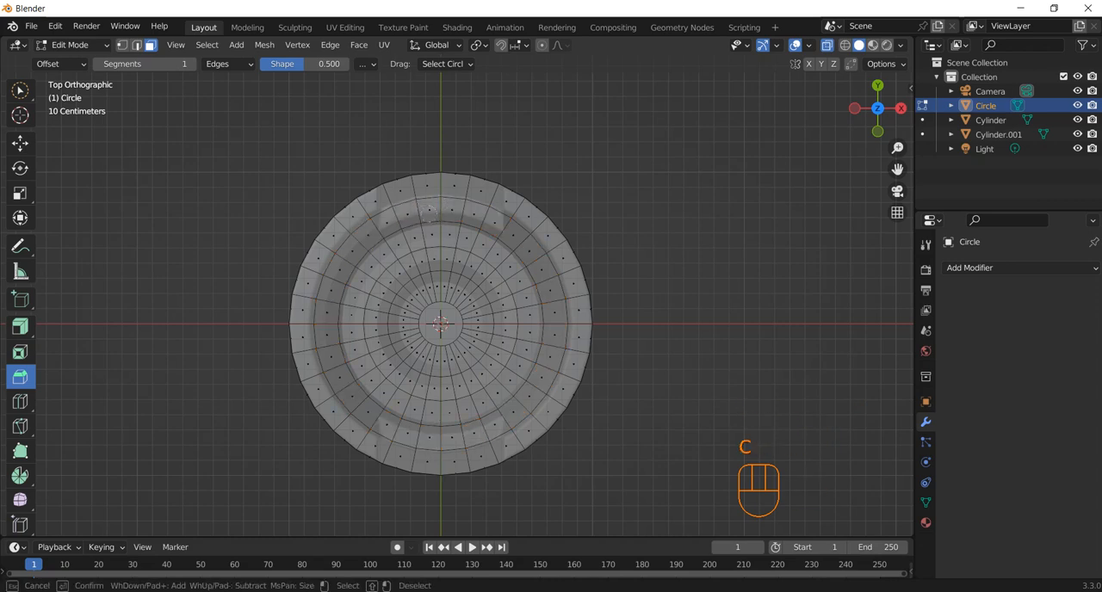
{"action": "left_click", "coordinate": [408, 216]}
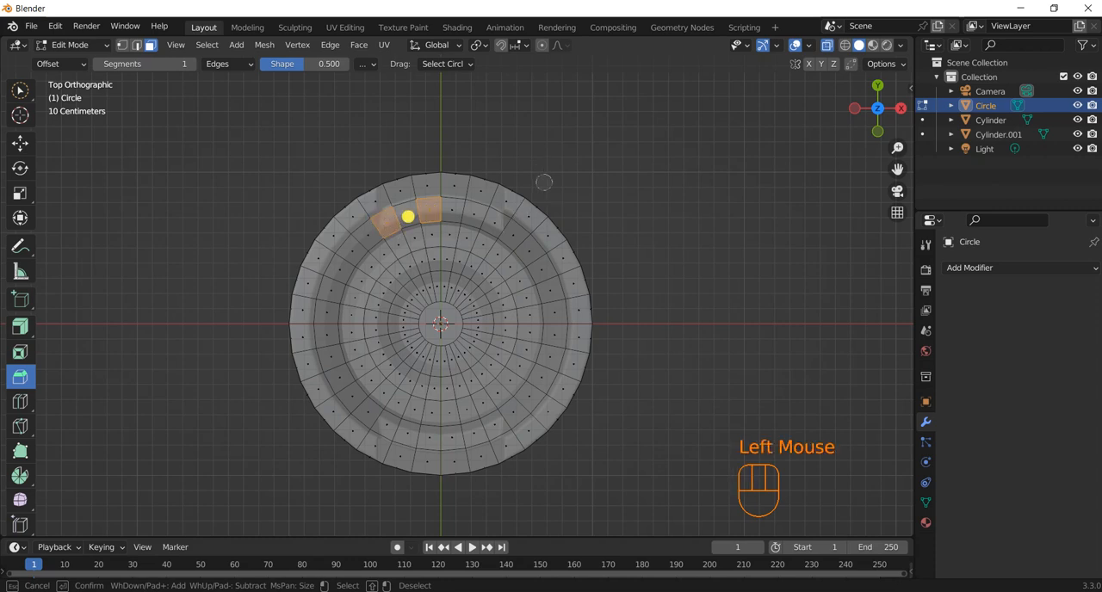
{"action": "key", "text": "shift+ctrl+KP_Add"}
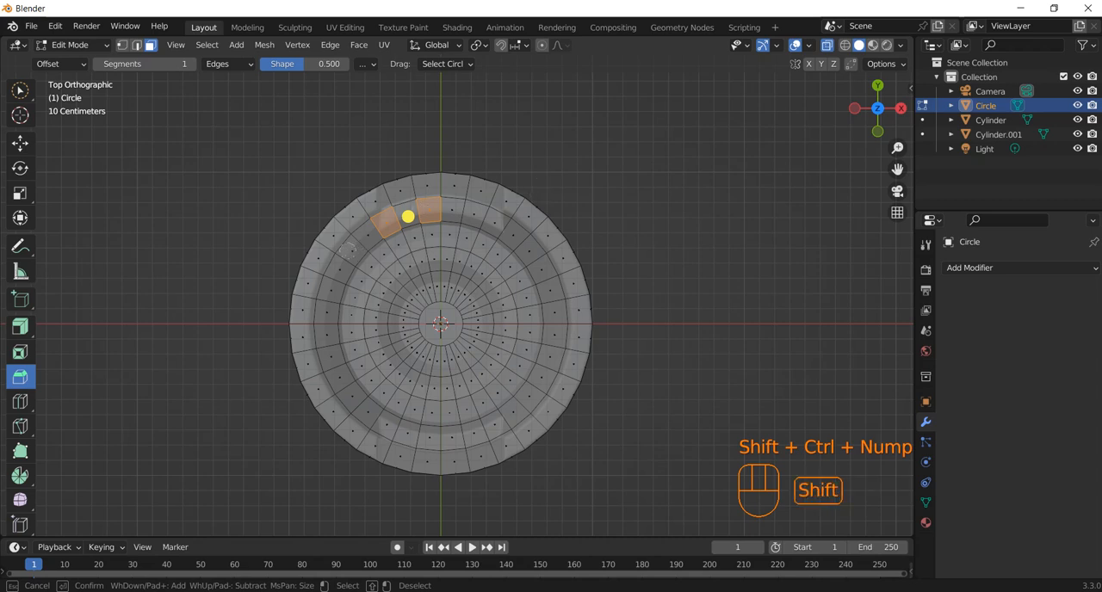
{"action": "left_click", "coordinate": [356, 247], "text": "shift"}
{"action": "left_click", "coordinate": [352, 250]}
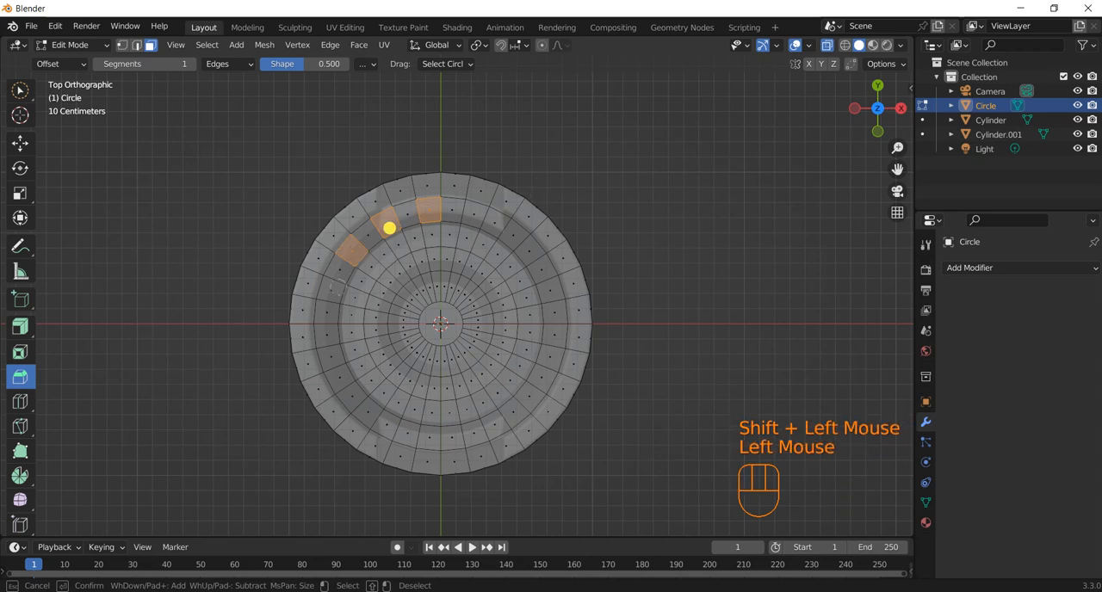
{"action": "left_click", "coordinate": [334, 291]}
{"action": "left_click", "coordinate": [331, 336]}
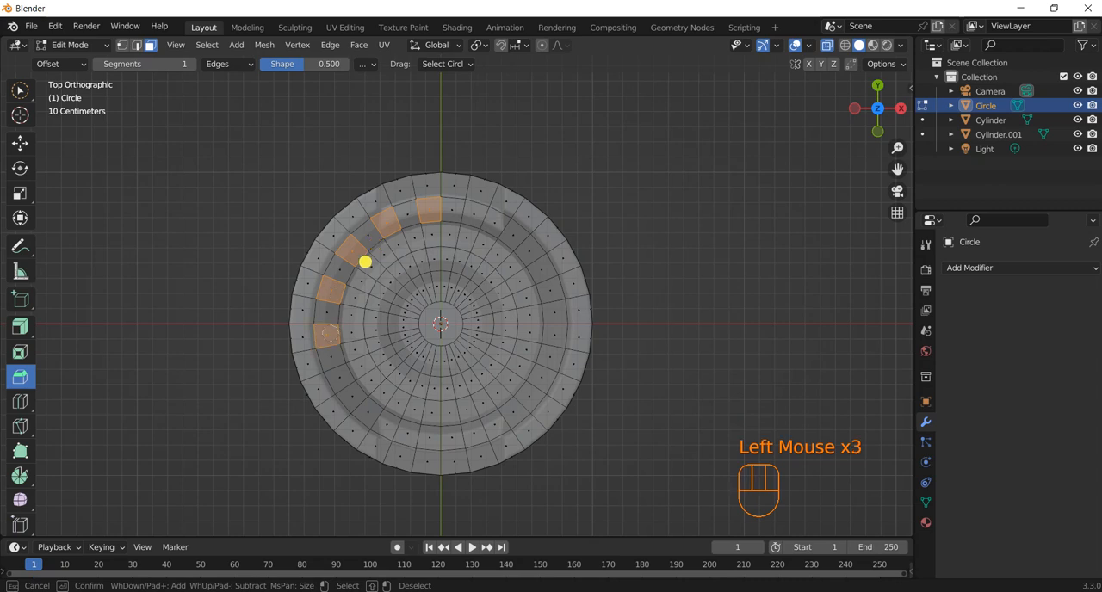
{"action": "left_click", "coordinate": [338, 377]}
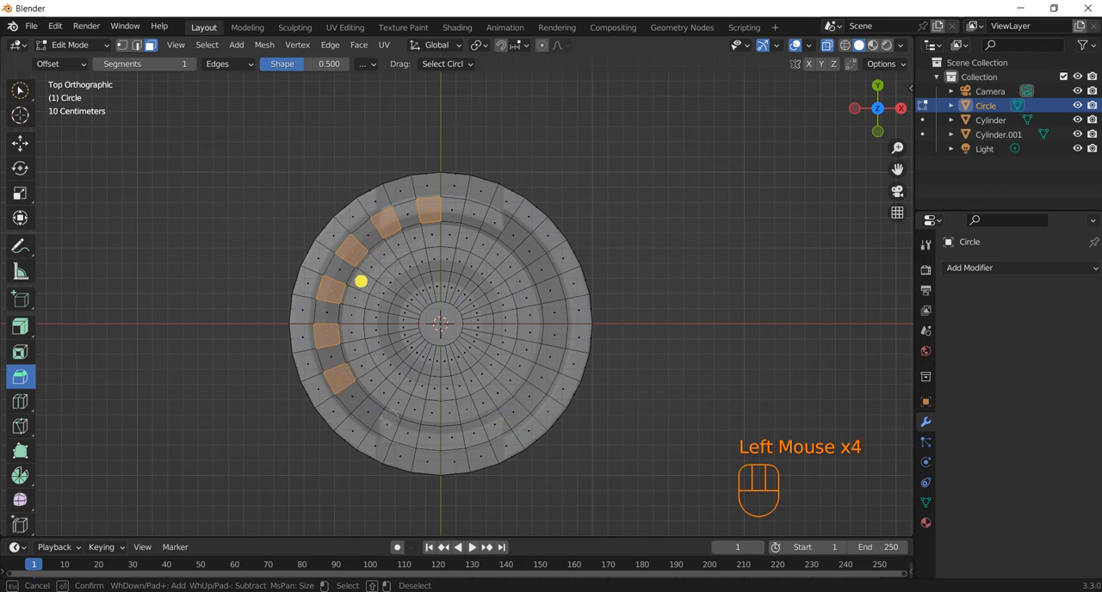
{"action": "key", "text": "ctrl+shift+KP_Add"}
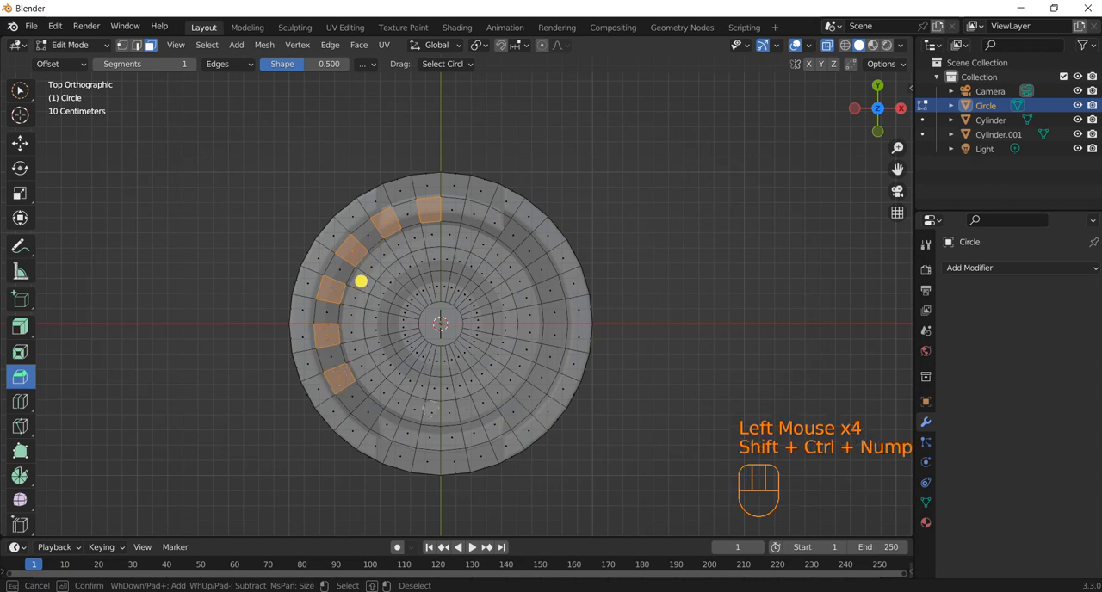
{"action": "right_click", "coordinate": [360, 280]}
{"action": "key", "text": "ctrl+shift+KP_Add"}
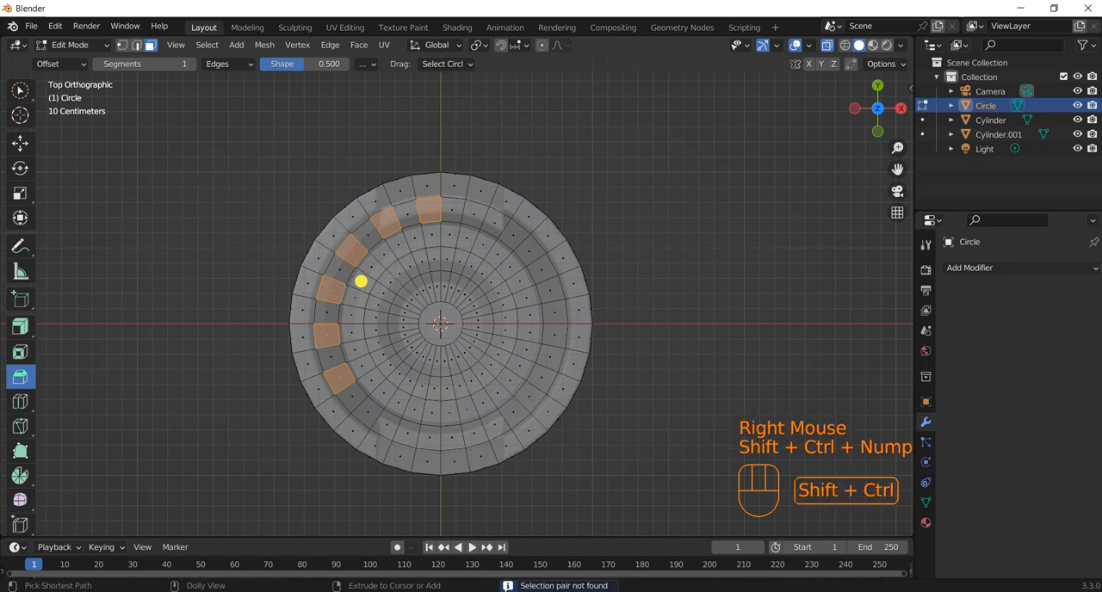
{"action": "left_click", "coordinate": [361, 298], "text": "shift"}
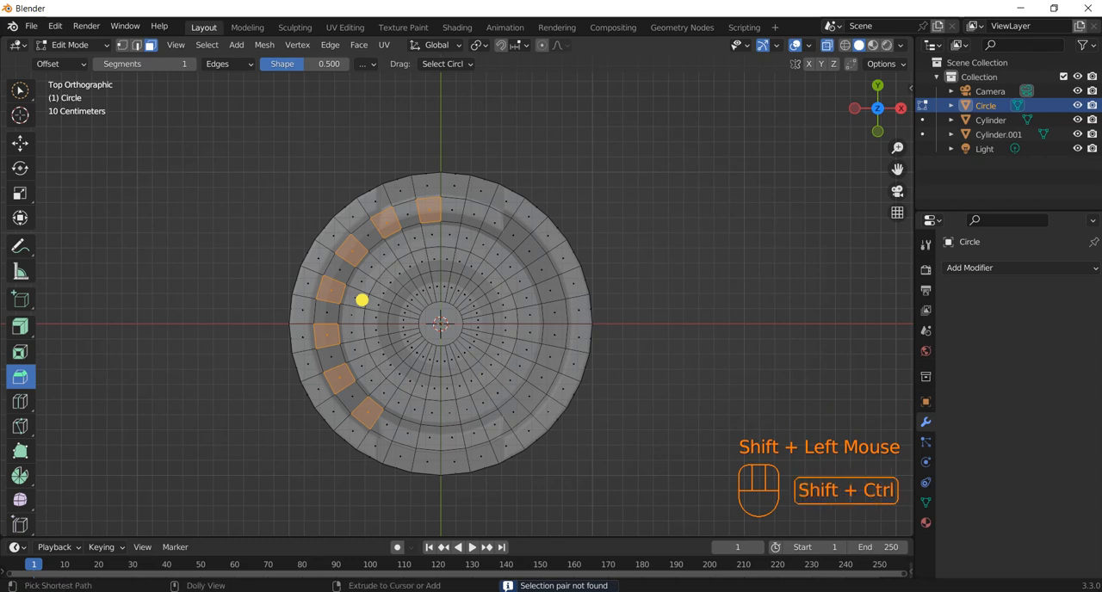
{"action": "key", "text": "ctrl+shift+KP_Add"}
{"action": "middle_click_drag", "start_coordinate": [362, 300], "coordinate": [312, 89]}
{"action": "left_click", "coordinate": [356, 308], "text": "shift"}
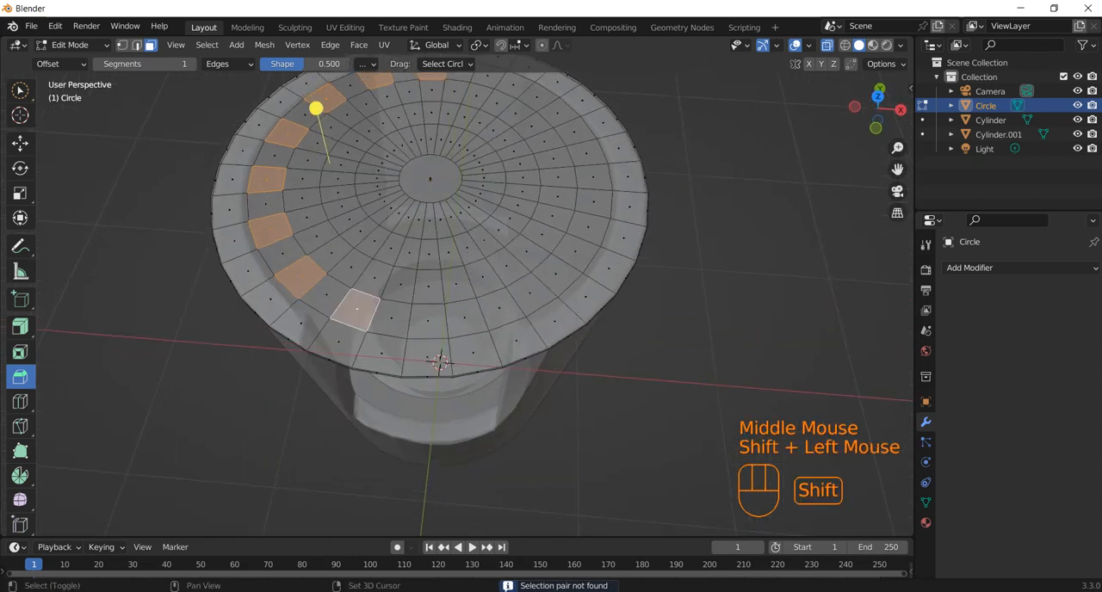
With X-ray off, duplicate one radial column of four faces inside the outer ring 0.1832 m up along Z and separate it into its own object.
{"action": "left_click", "coordinate": [427, 320]}
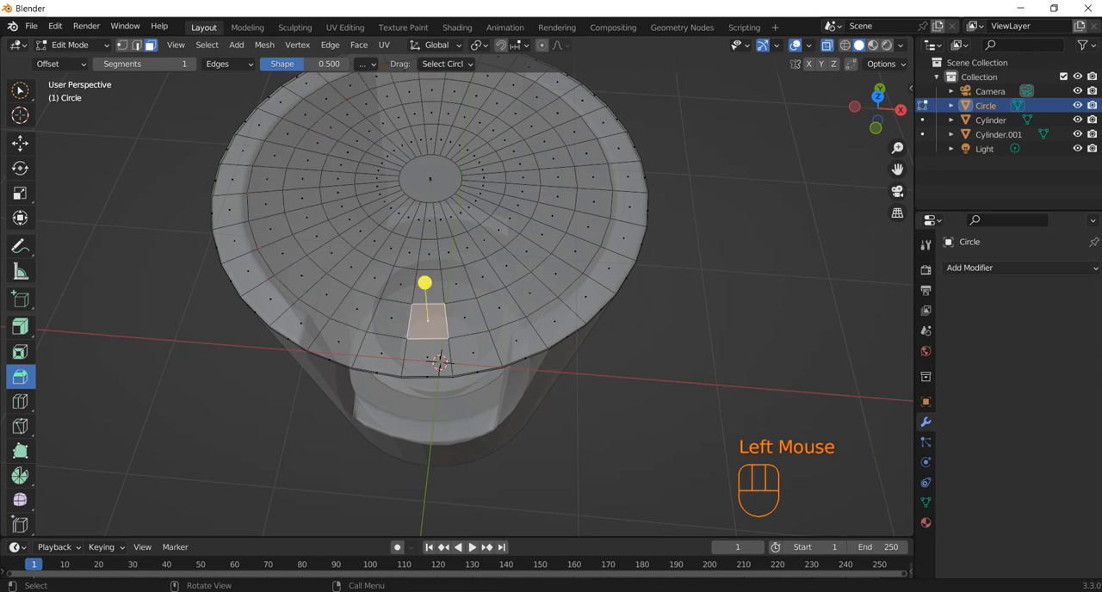
{"action": "left_click", "coordinate": [826, 45]}
{"action": "middle_click_drag", "start_coordinate": [495, 275], "coordinate": [493, 288]}
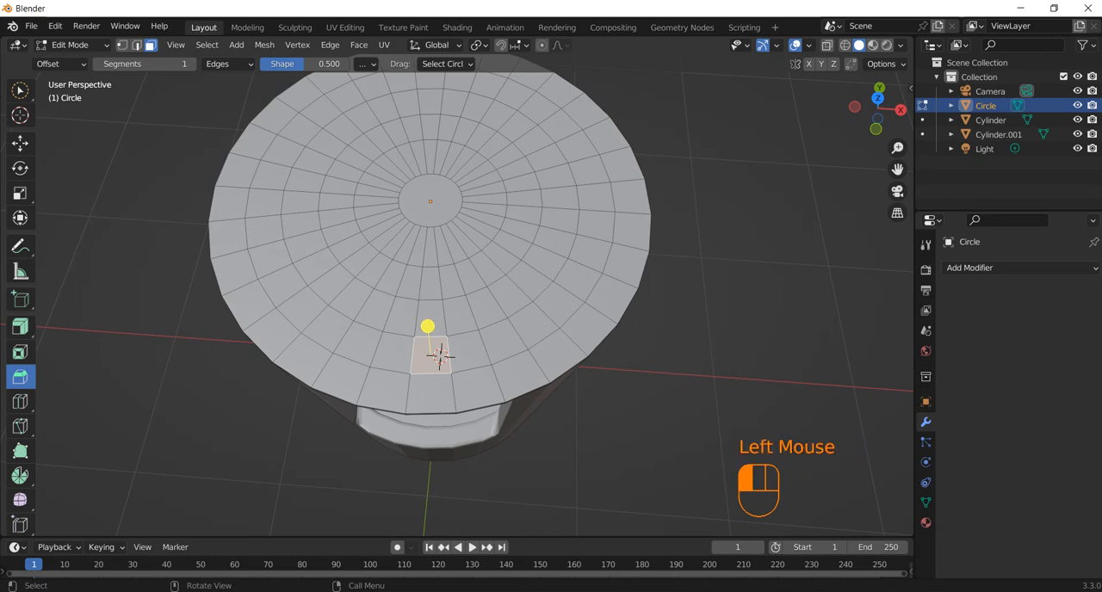
{"action": "left_click", "coordinate": [428, 368]}
{"action": "double_click", "coordinate": [432, 355]}
{"action": "left_click", "coordinate": [430, 317], "text": "shift"}
{"action": "left_click", "coordinate": [429, 282], "text": "shift"}
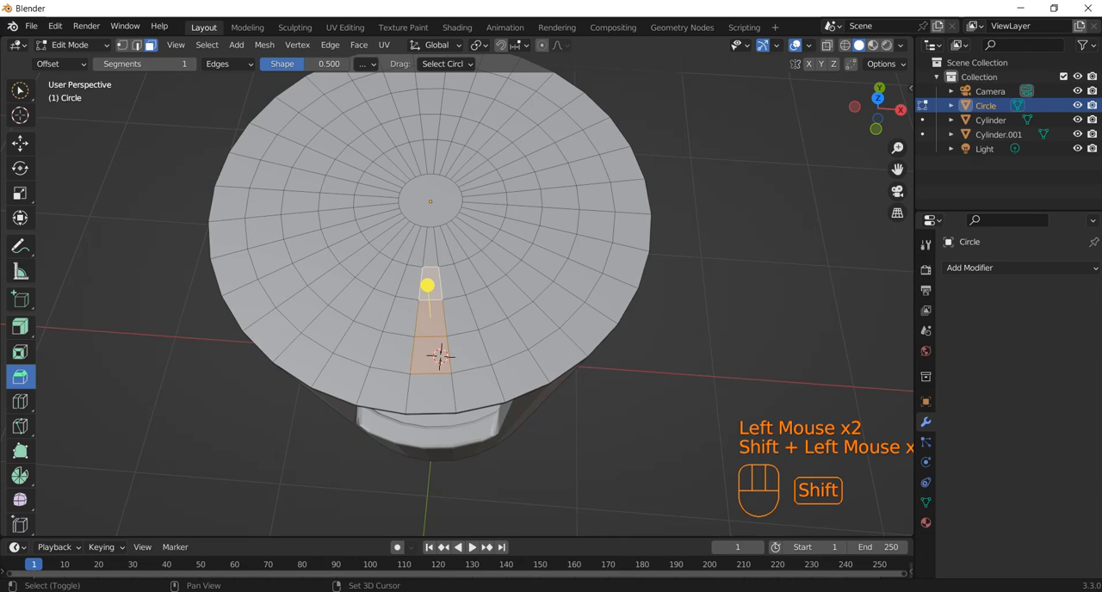
{"action": "left_click", "coordinate": [429, 245], "text": "shift"}
{"action": "key", "text": "shift+d"}
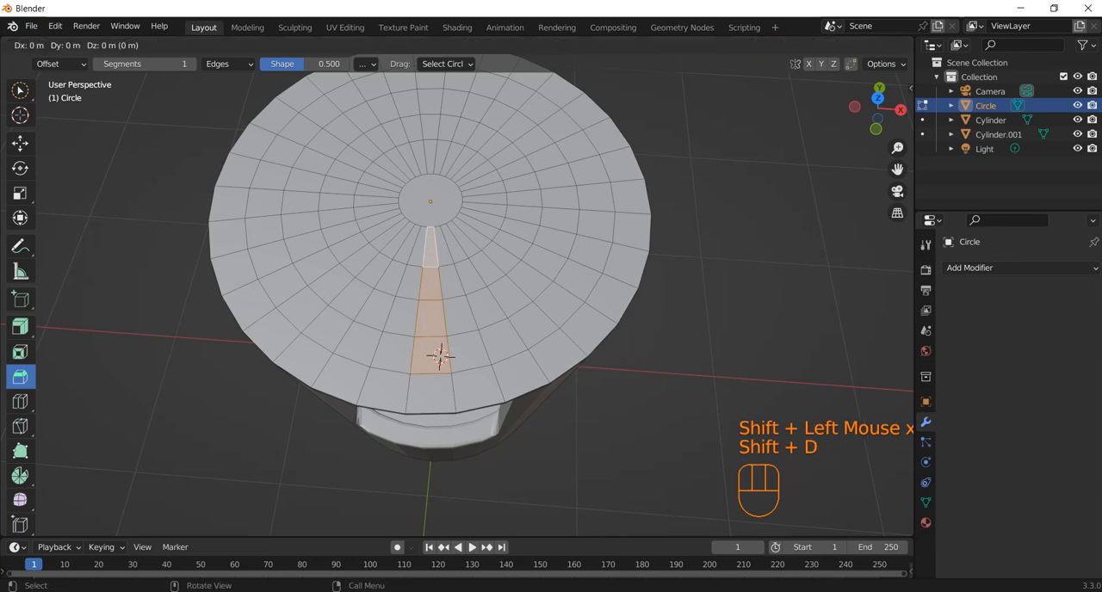
{"action": "key", "text": "z"}
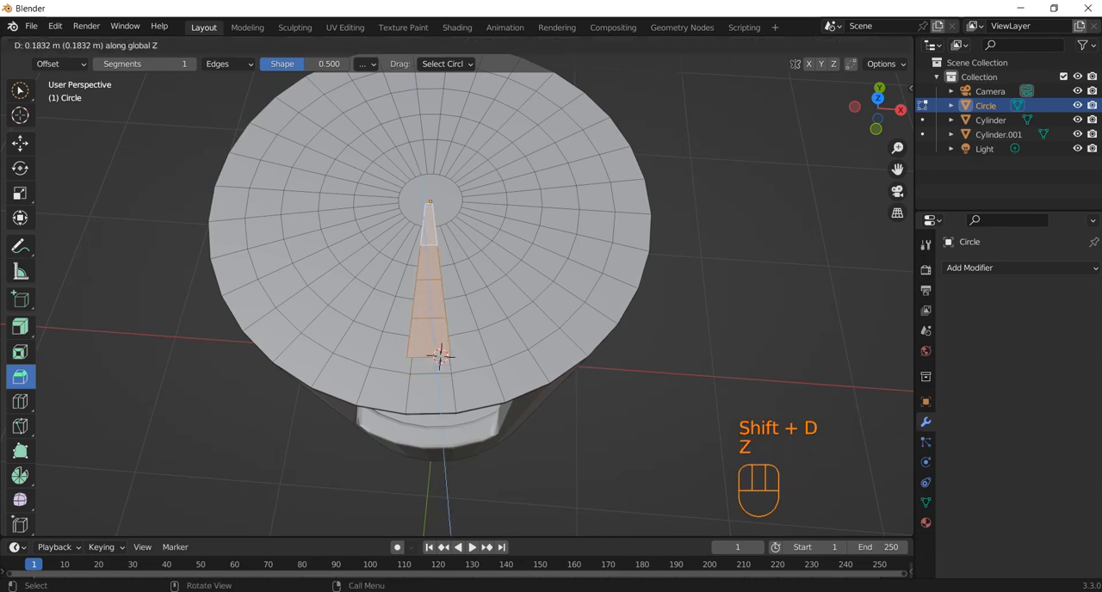
{"action": "left_click", "coordinate": [439, 355]}
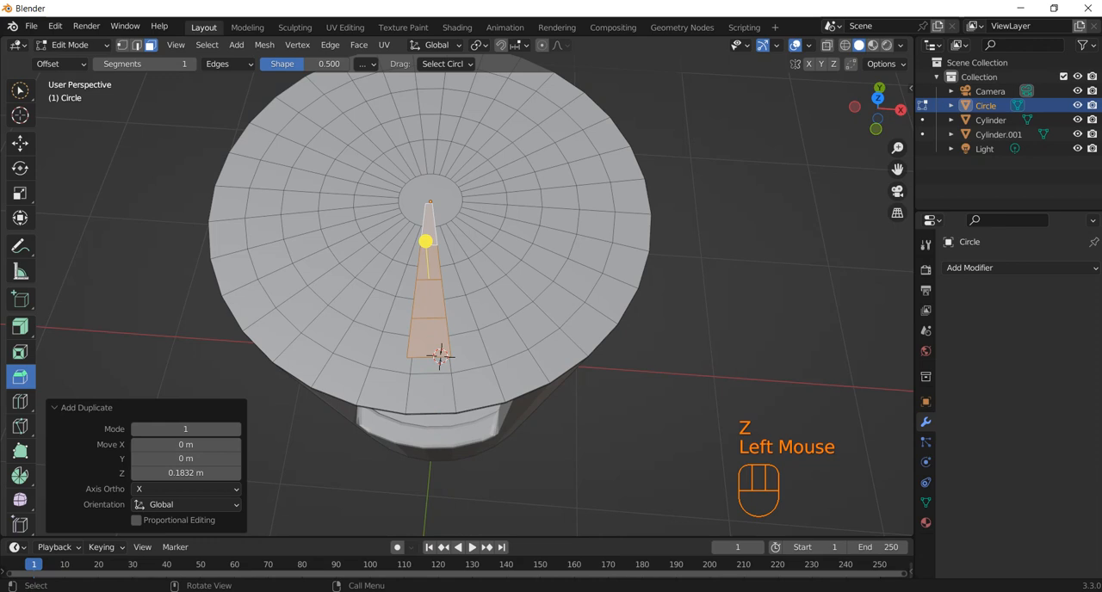
{"action": "key", "text": "p"}
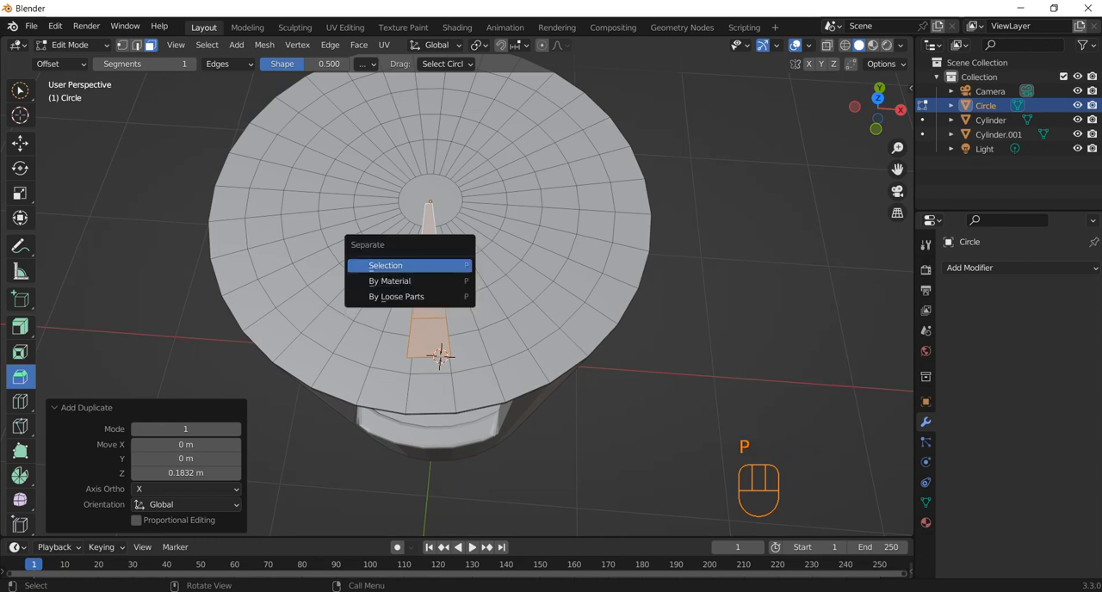
{"action": "key", "text": "Return"}
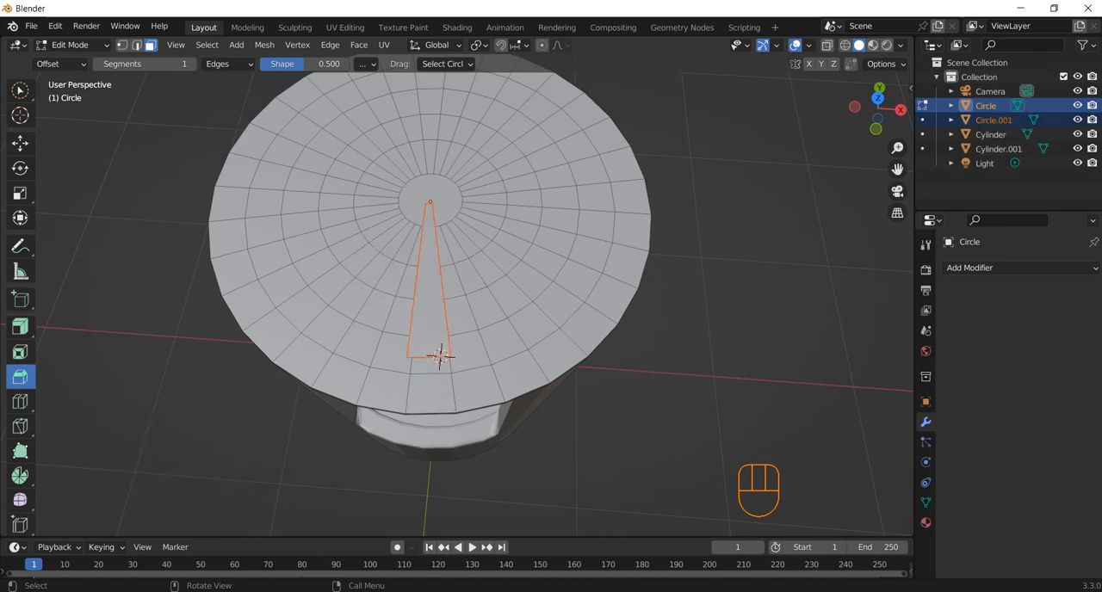
Select the disc's entire outermost ring of faces by picking adjacent starting faces and extending the pattern around the rim.
{"action": "left_click", "coordinate": [439, 354]}
{"action": "left_click", "coordinate": [438, 354]}
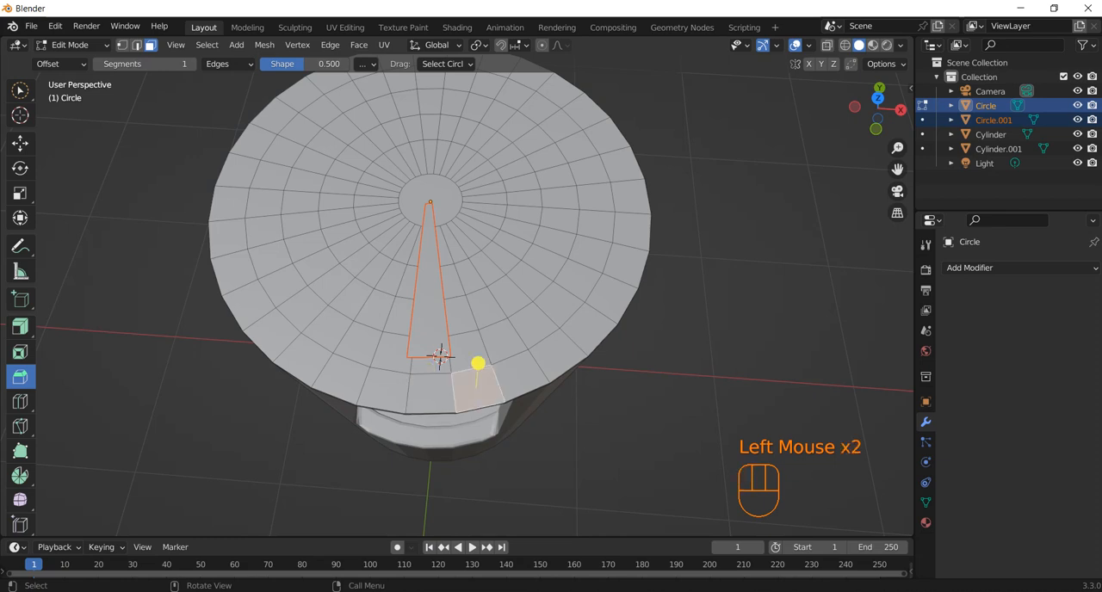
{"action": "left_click", "coordinate": [439, 354], "text": "shift"}
{"action": "left_click", "coordinate": [439, 354]}
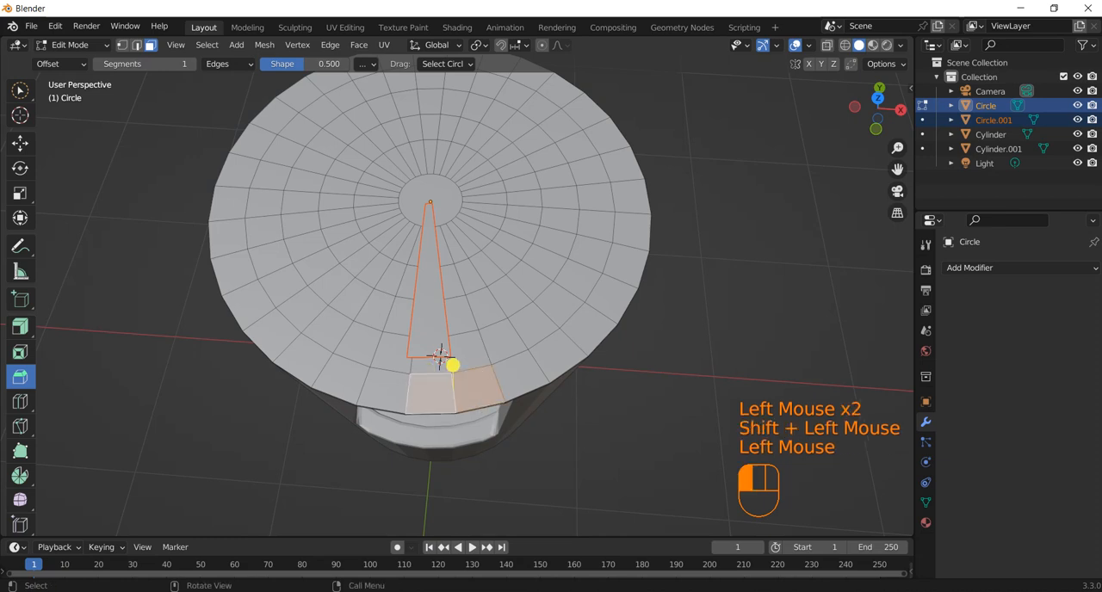
{"action": "left_click", "coordinate": [439, 355]}
{"action": "left_click", "coordinate": [439, 355], "text": "shift"}
{"action": "left_click", "coordinate": [520, 376], "text": "shift"}
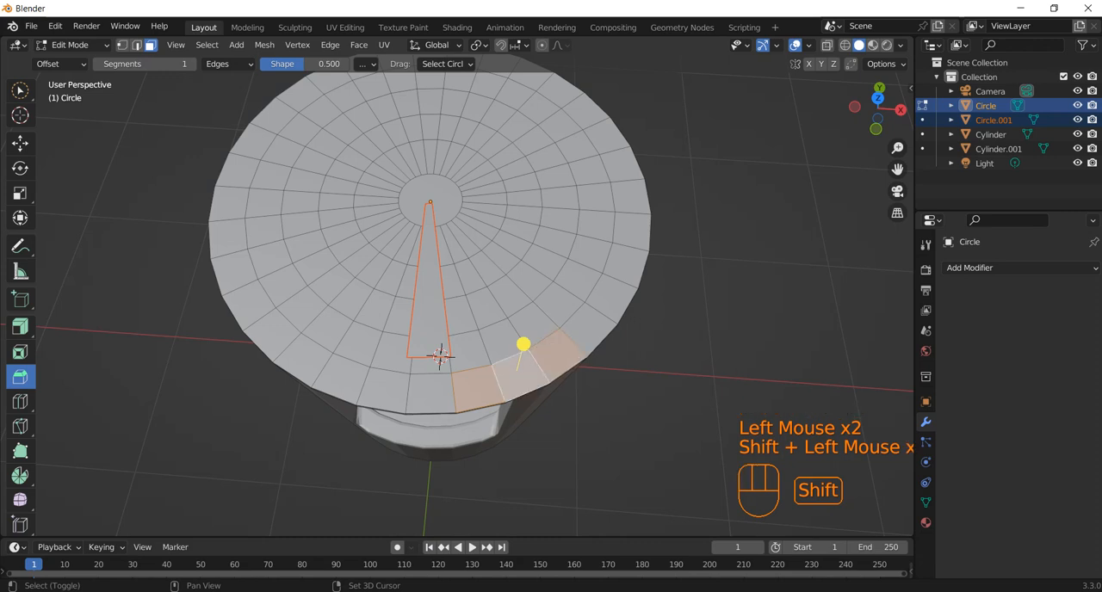
{"action": "key", "text": "ctrl+shift+KP_Add"}
{"action": "key", "text": "ctrl+shift+KP_Add"}
{"action": "key", "text": "ctrl+shift+KP_Add"}
{"action": "key", "text": "ctrl+shift+KP_Add"}
{"action": "key", "text": "ctrl+shift+KP_Add"}
{"action": "key", "text": "ctrl+shift+KP_Add"}
{"action": "key", "text": "ctrl+shift+KP_Add"}
{"action": "key", "text": "ctrl+shift+KP_Add"}
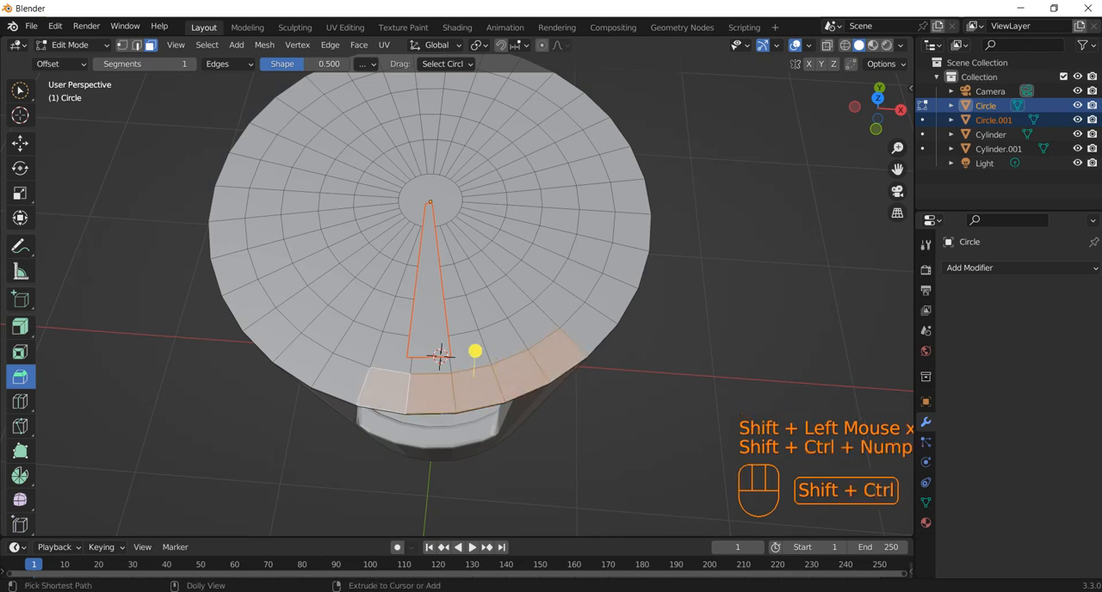
{"action": "key", "text": "ctrl+shift+KP_Add"}
{"action": "key", "text": "ctrl+shift+KP_Add"}
{"action": "key", "text": "ctrl+shift+KP_Add"}
{"action": "key", "text": "ctrl+shift+KP_Add"}
{"action": "key", "text": "ctrl+shift+KP_Add"}
{"action": "key", "text": "ctrl+shift+KP_Add"}
{"action": "key", "text": "ctrl+shift+KP_Add"}
{"action": "key", "text": "ctrl+shift+KP_Add"}
{"action": "key", "text": "ctrl+shift+KP_Add"}
{"action": "key", "text": "ctrl+shift+KP_Add"}
{"action": "key", "text": "ctrl+shift+KP_Add"}
{"action": "key", "text": "ctrl+shift+KP_Add"}
{"action": "key", "text": "ctrl+shift+KP_Add"}
{"action": "key", "text": "ctrl+shift+KP_Add"}
{"action": "key", "text": "ctrl+shift+KP_Add"}
{"action": "key", "text": "ctrl+shift+KP_Add"}
{"action": "key", "text": "ctrl+shift+KP_Add"}
{"action": "key", "text": "ctrl+shift+KP_Add"}
{"action": "key", "text": "ctrl+shift+KP_Add"}
{"action": "key", "text": "ctrl+shift+KP_Add"}
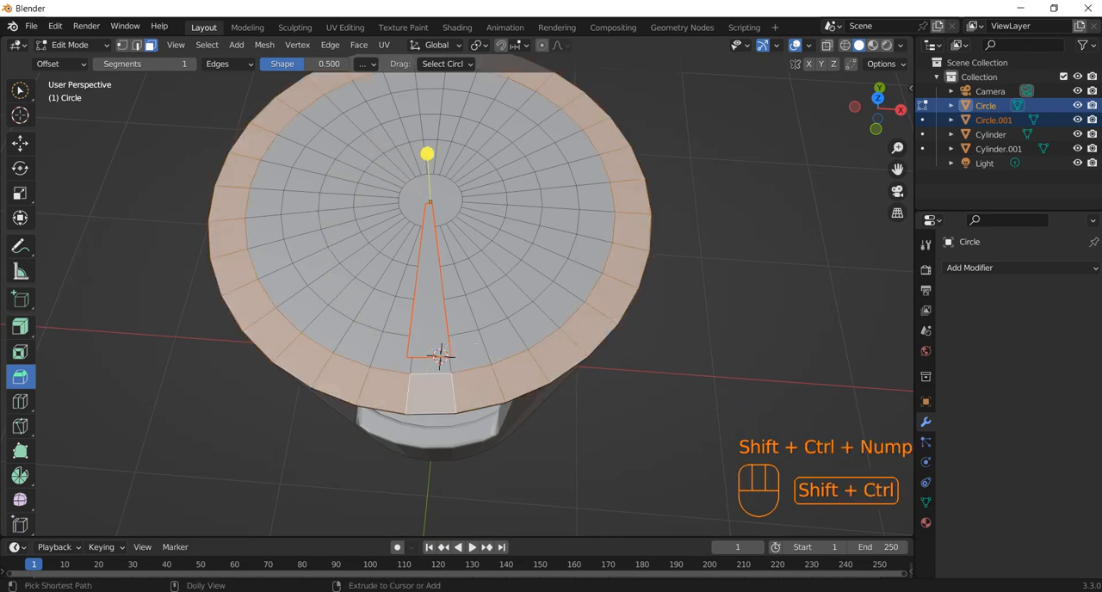
{"action": "key", "text": "shift"}
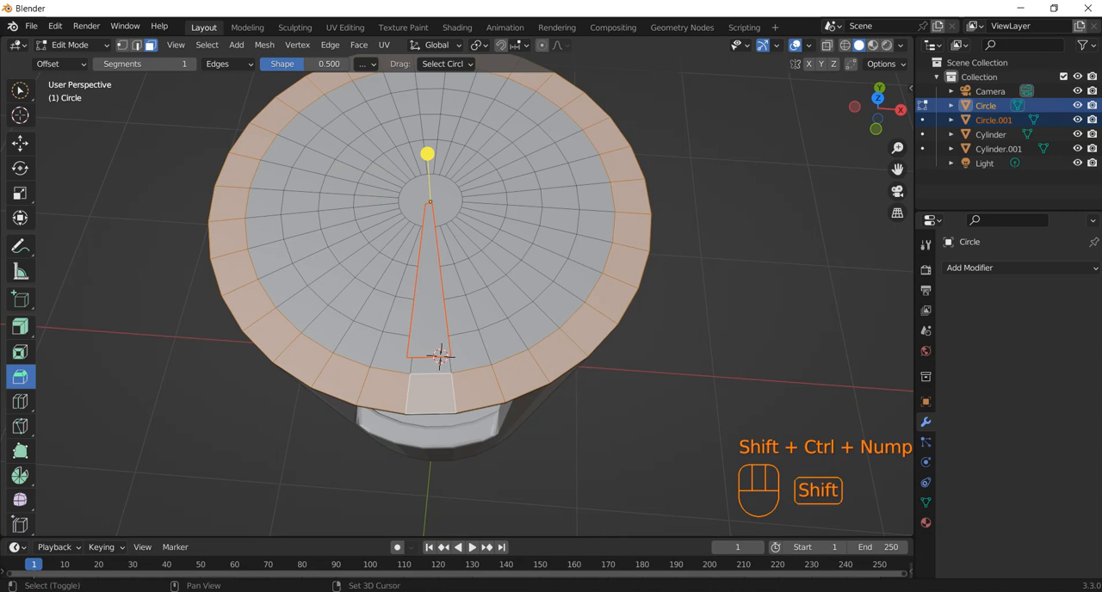
Add the round centre face to the selection, duplicate everything selected 0.25132 m up along Z and separate the copy into its own object.
{"action": "left_click", "coordinate": [430, 199], "text": "shift"}
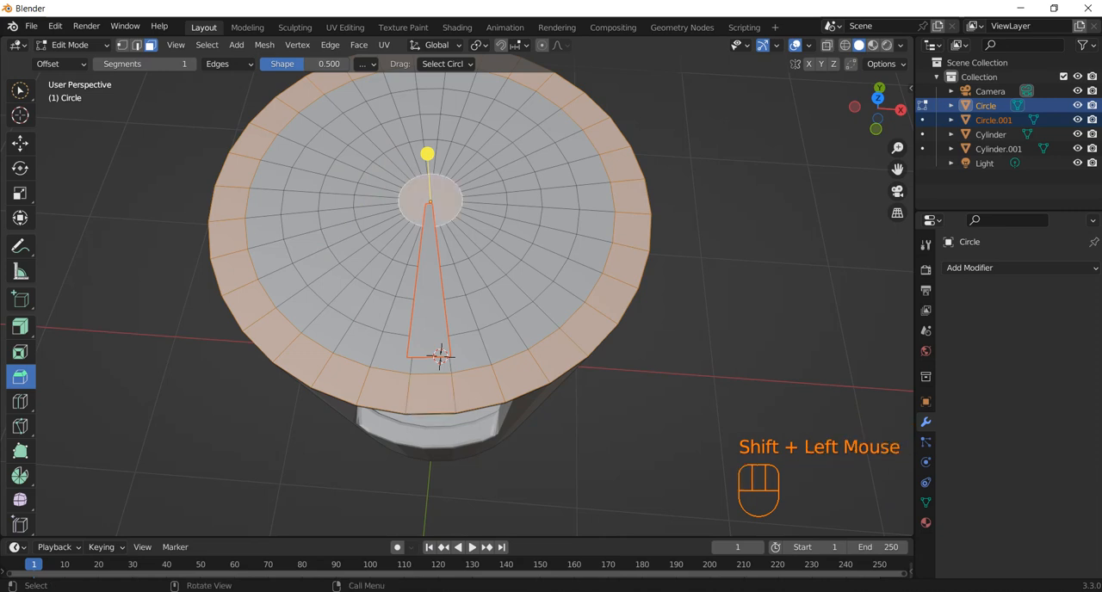
{"action": "key", "text": "shift+d"}
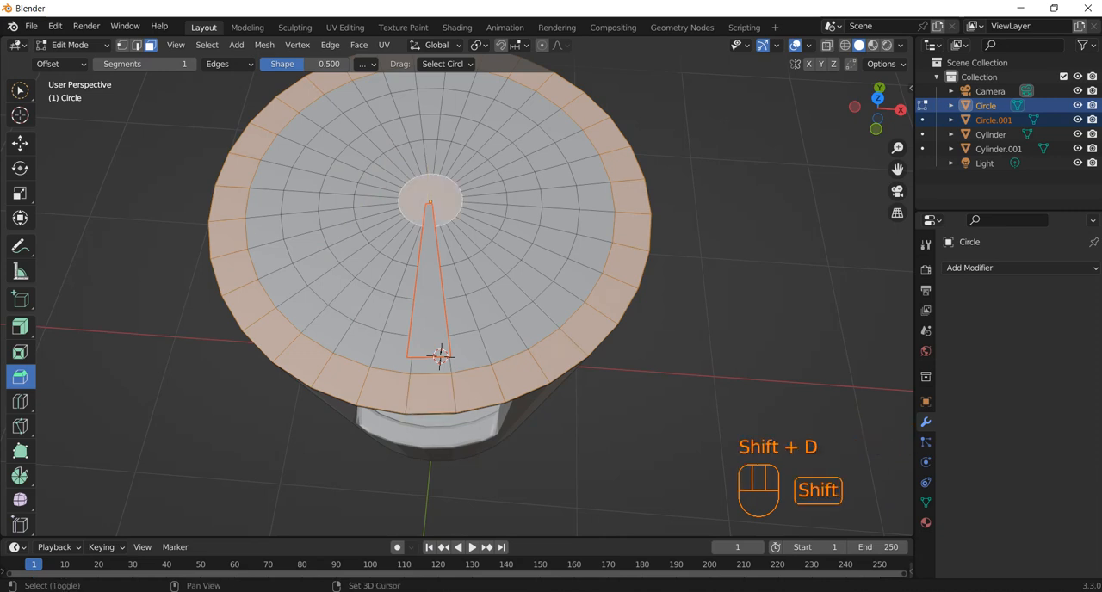
{"action": "key", "text": "z"}
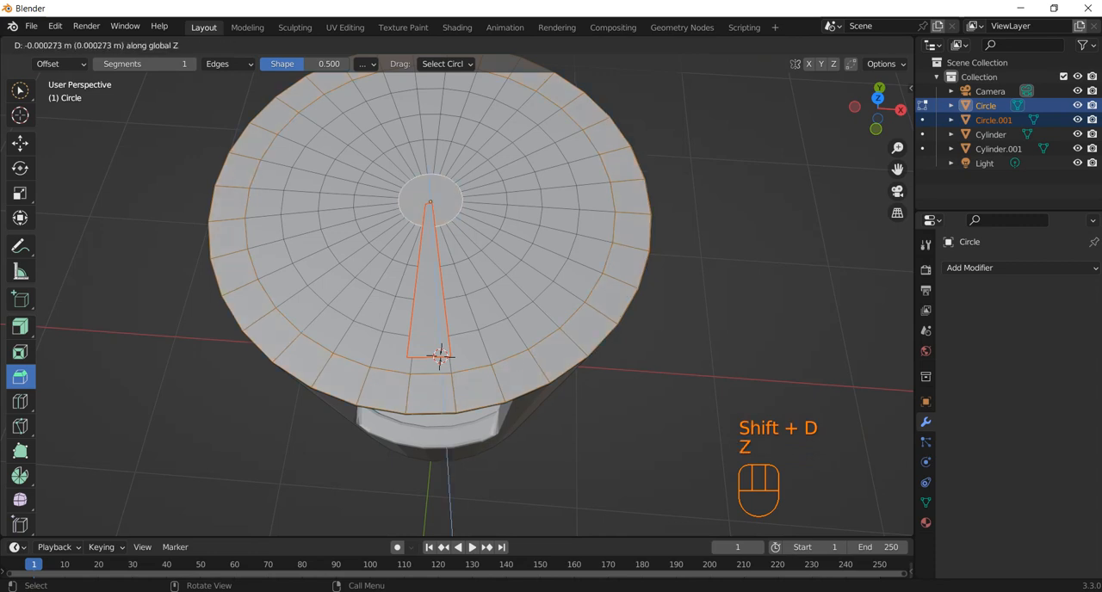
{"action": "left_click", "coordinate": [438, 355]}
{"action": "key", "text": "p"}
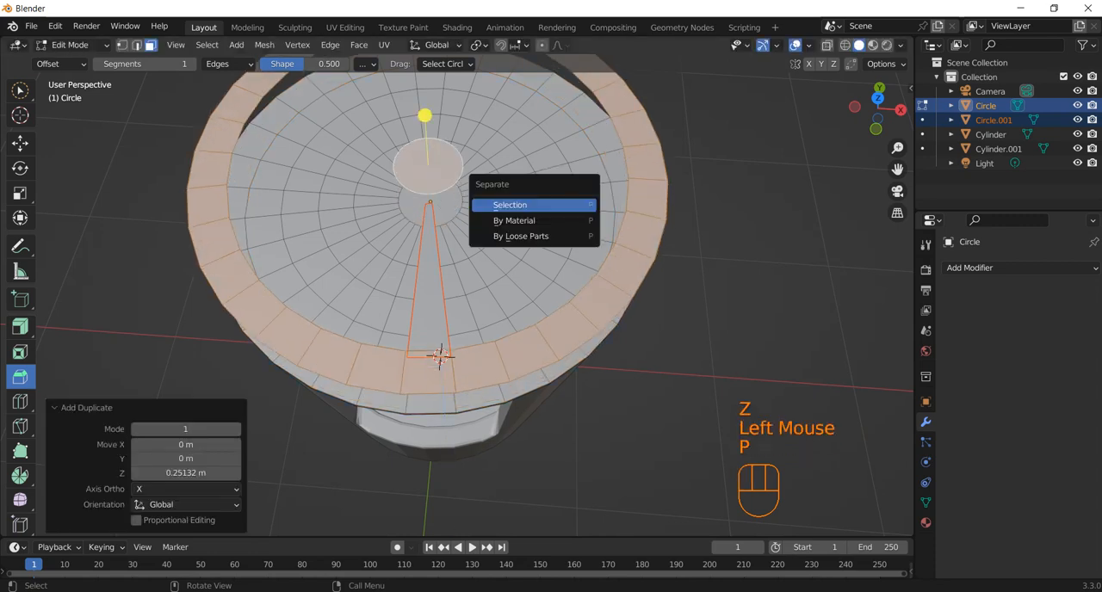
{"action": "left_click", "coordinate": [571, 205]}
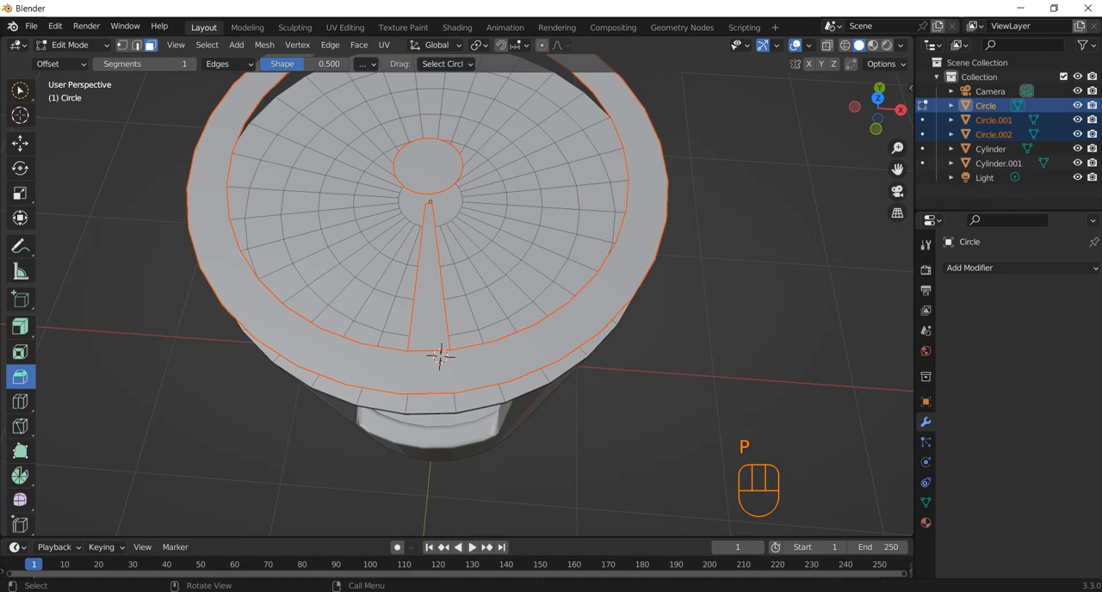
{"action": "left_click", "coordinate": [595, 225]}
Return to Object Mode and delete the original full disc, keeping the separated wedge, ring and centre pieces.
{"action": "key", "text": "Tab"}
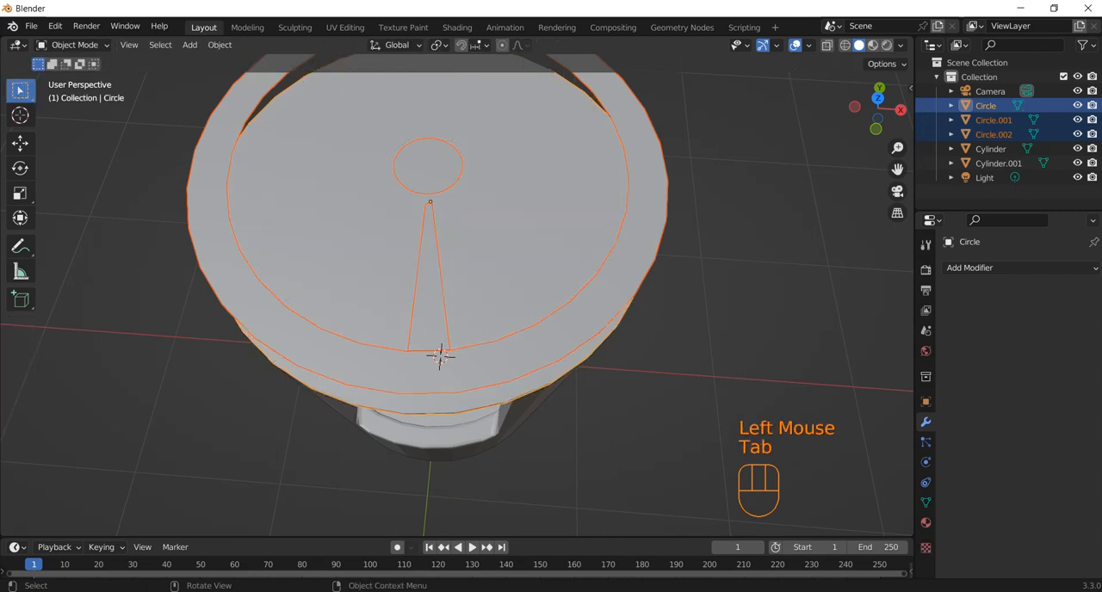
{"action": "left_click", "coordinate": [440, 356]}
{"action": "middle_click_drag", "start_coordinate": [437, 352], "coordinate": [436, 380]}
{"action": "left_click", "coordinate": [436, 380]}
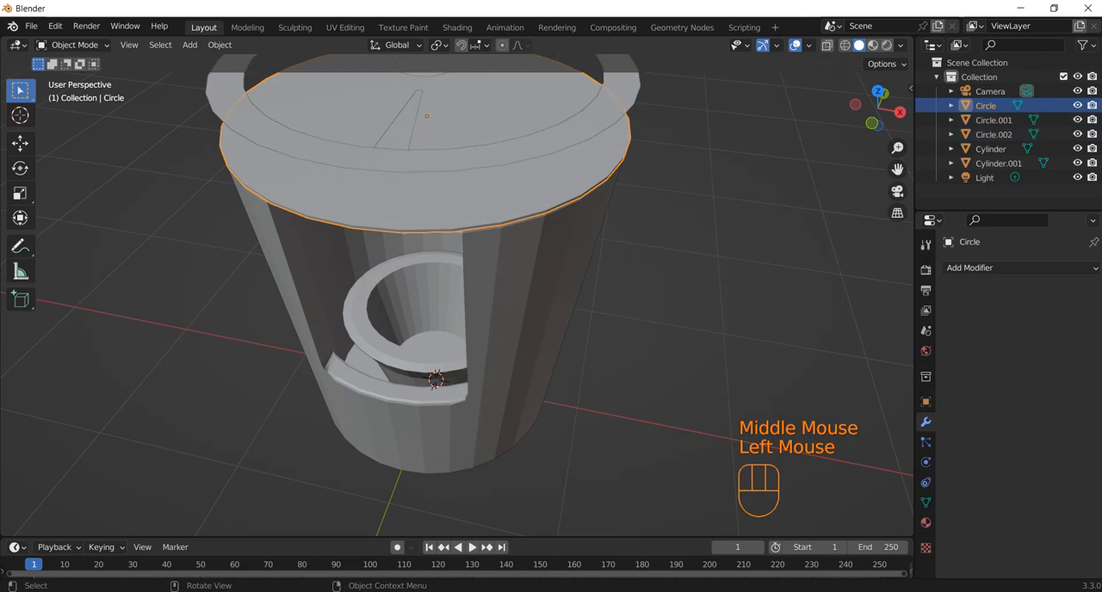
{"action": "key", "text": "Delete"}
Extrude all faces of the separated ring and centre disc 0.027346 m upward.
{"action": "left_click", "coordinate": [437, 161]}
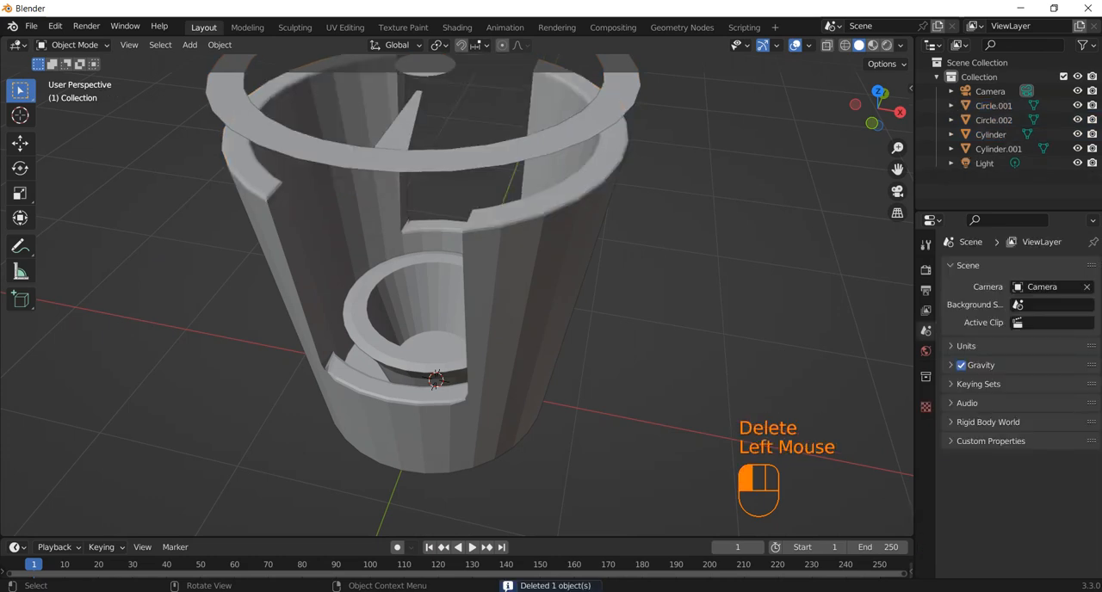
{"action": "key", "text": "Tab"}
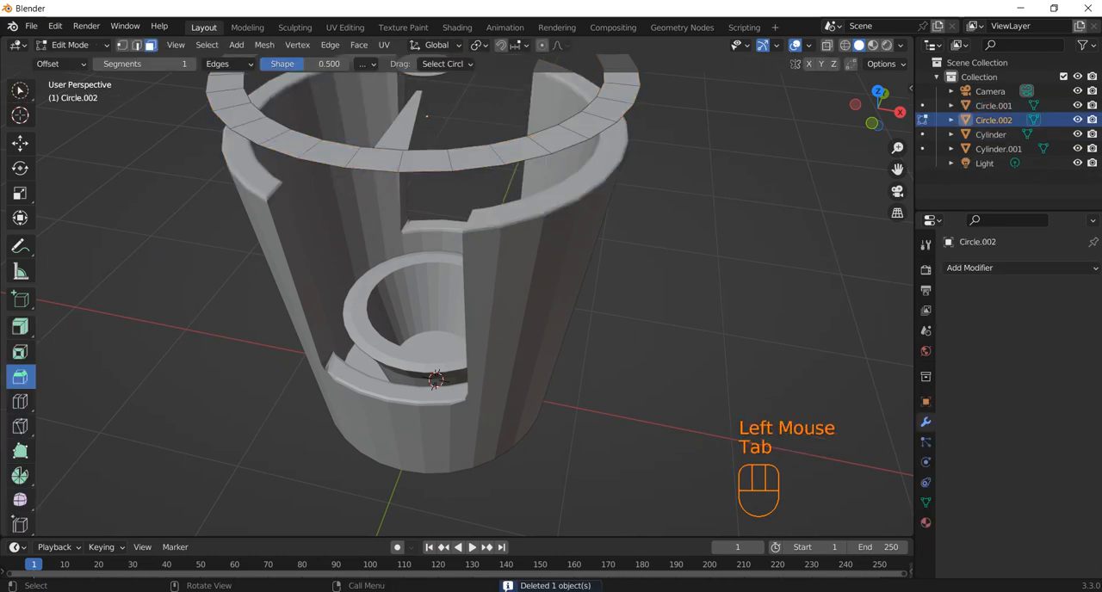
{"action": "middle_click_drag", "start_coordinate": [516, 301], "coordinate": [527, 353], "text": "shift"}
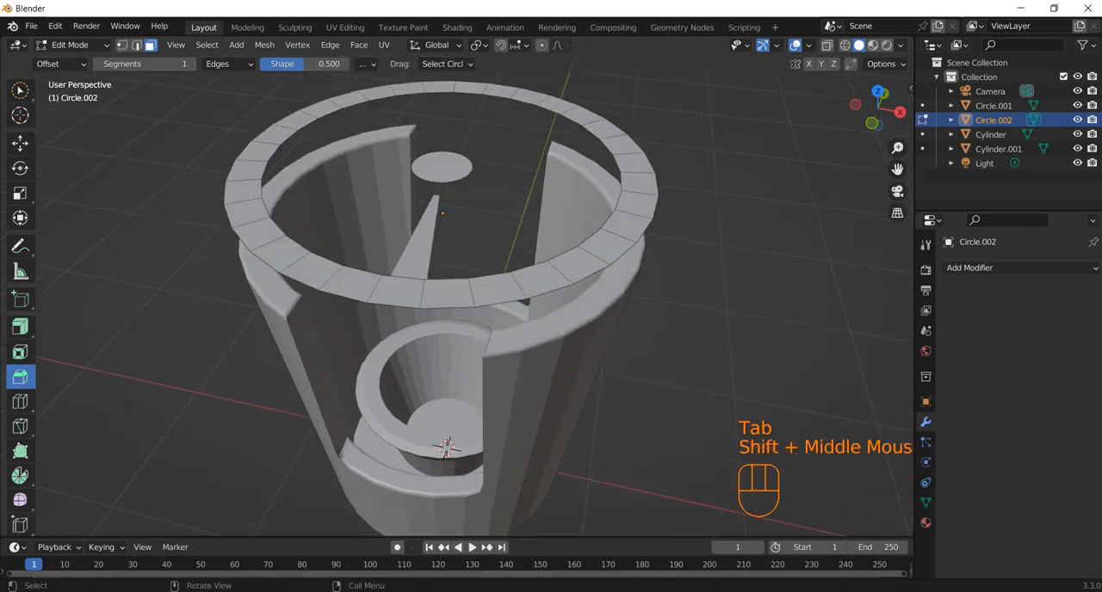
{"action": "key", "text": "a"}
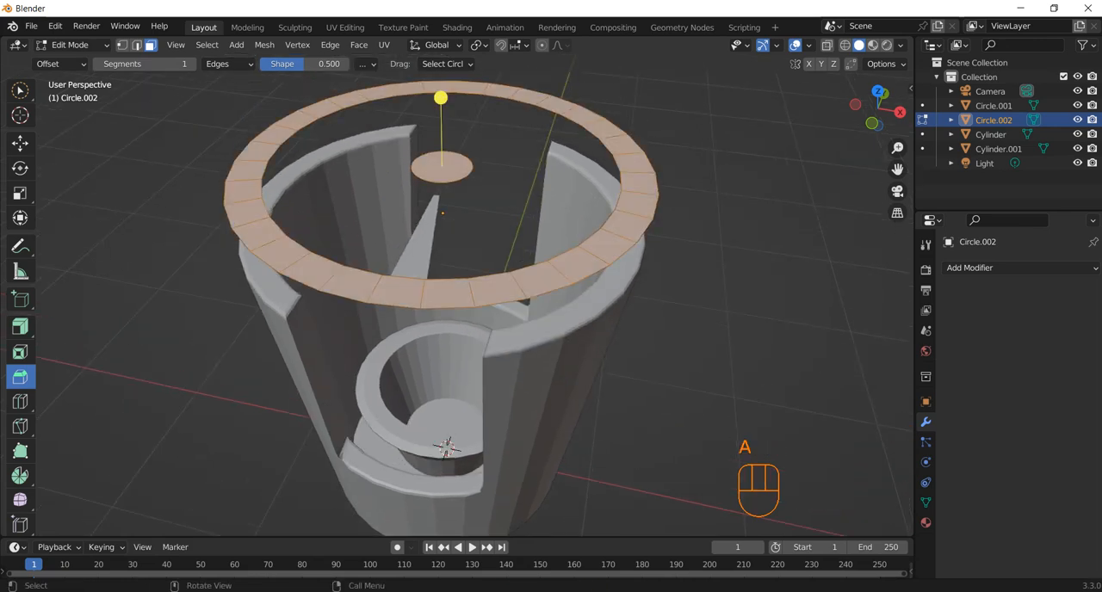
{"action": "key", "text": "e"}
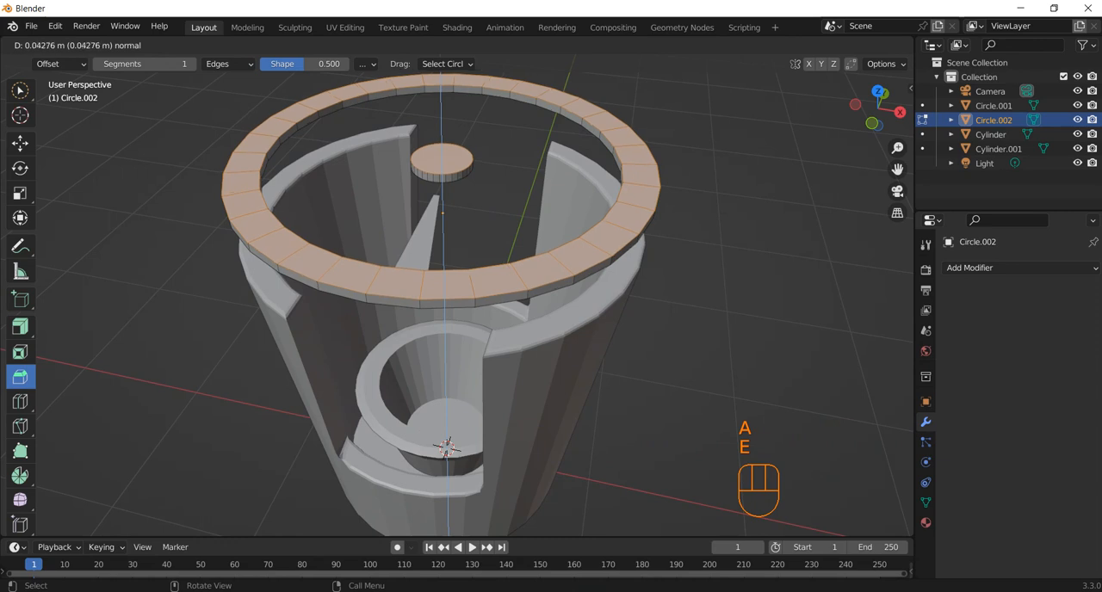
{"action": "left_click", "coordinate": [482, 284]}
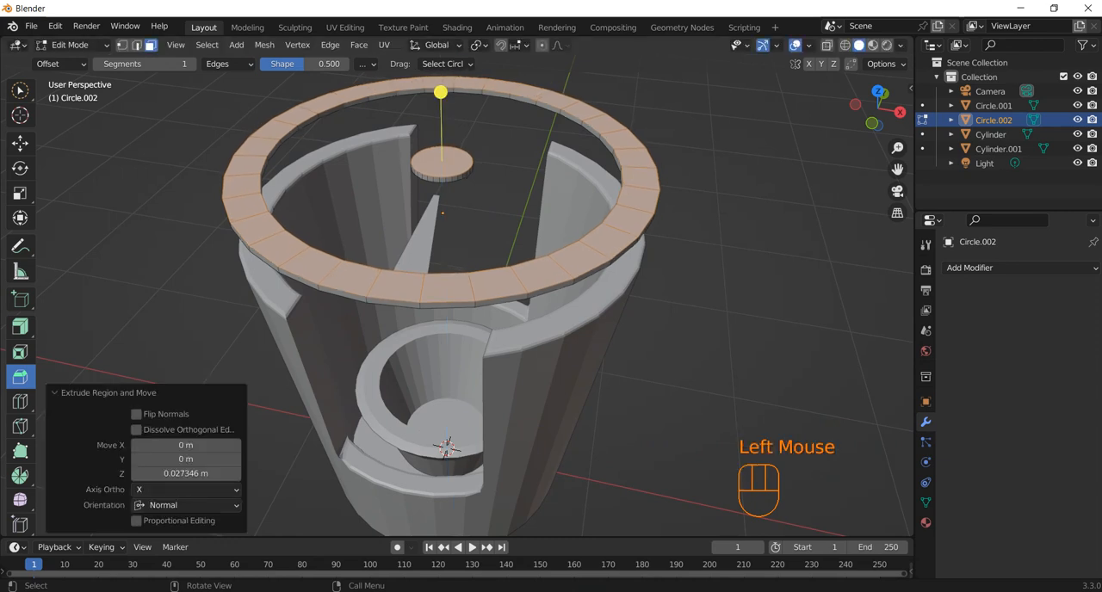
{"action": "key", "text": "Tab"}
Extrude all faces of the separated wedge strip 0.01387 m along their normals to give it thickness.
{"action": "left_click", "coordinate": [429, 211]}
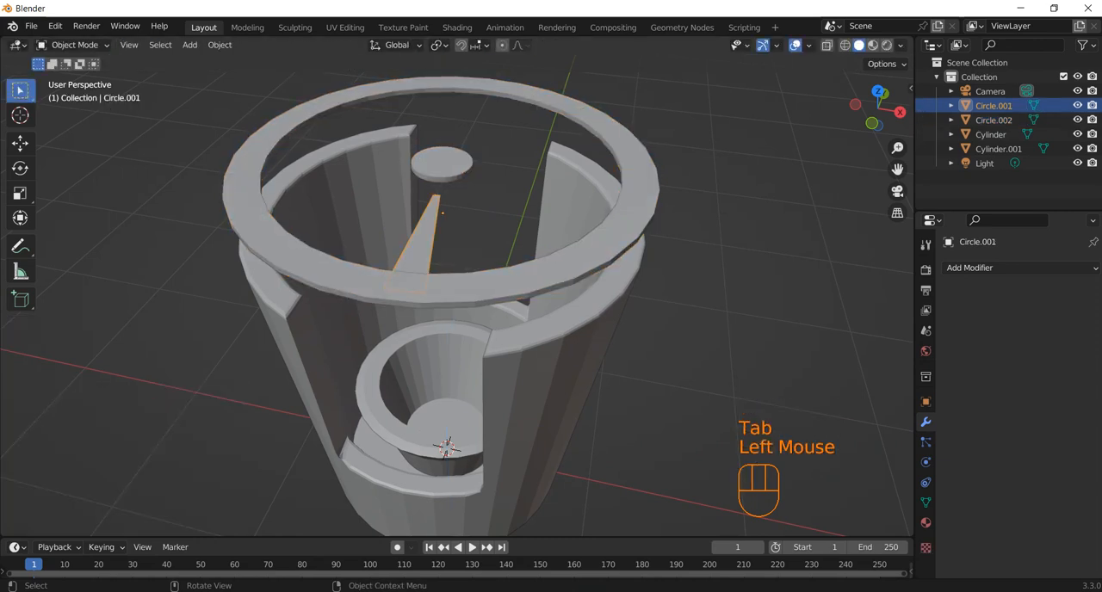
{"action": "key", "text": "KP_1"}
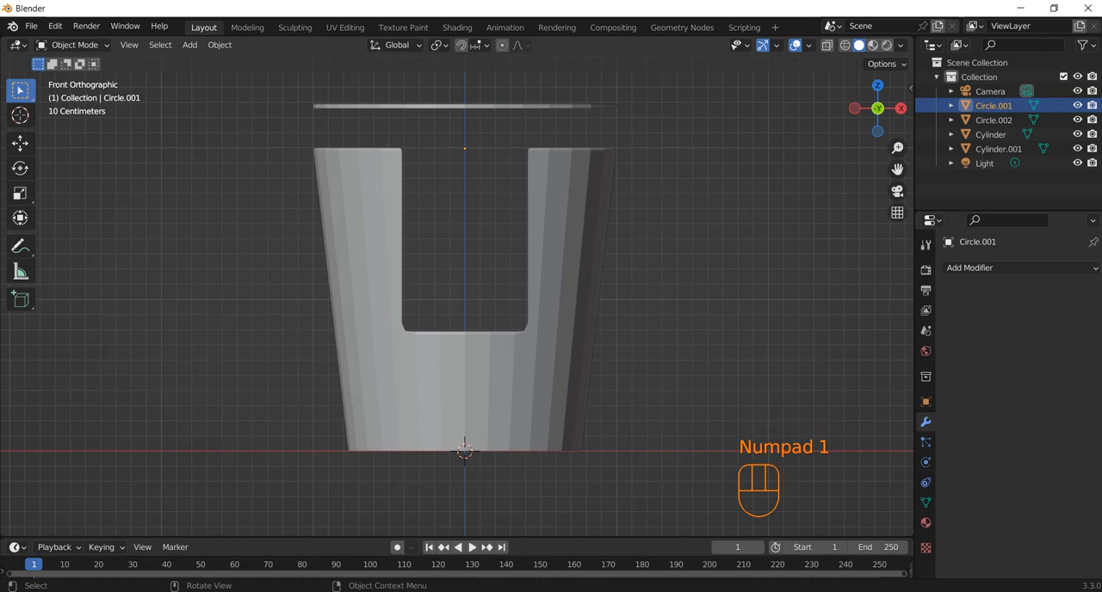
{"action": "middle_click_drag", "start_coordinate": [516, 301], "coordinate": [551, 361]}
{"action": "key", "text": "Tab"}
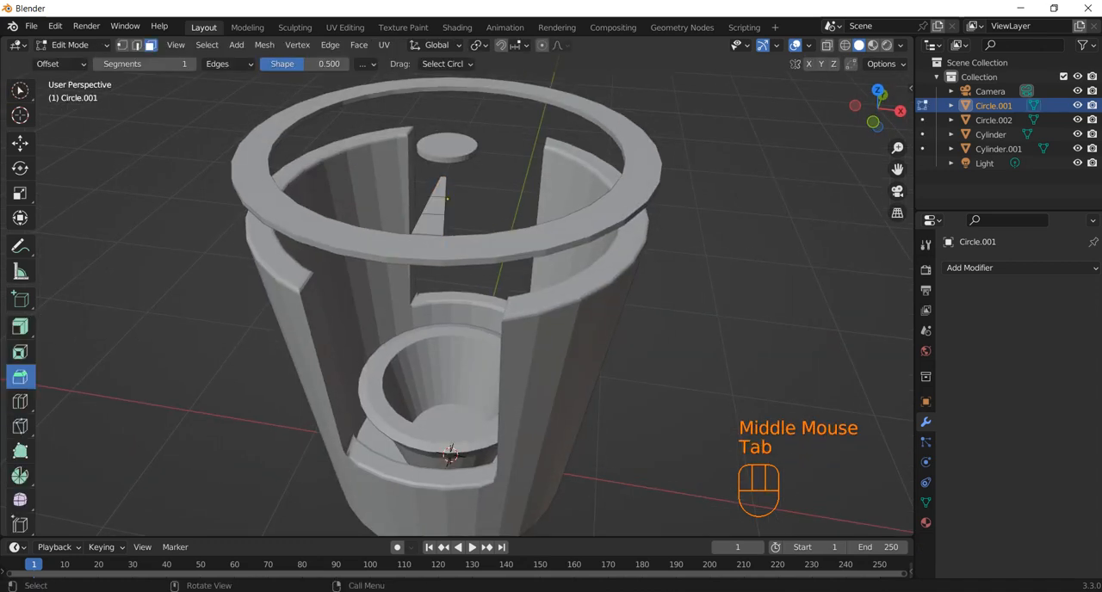
{"action": "key", "text": "a"}
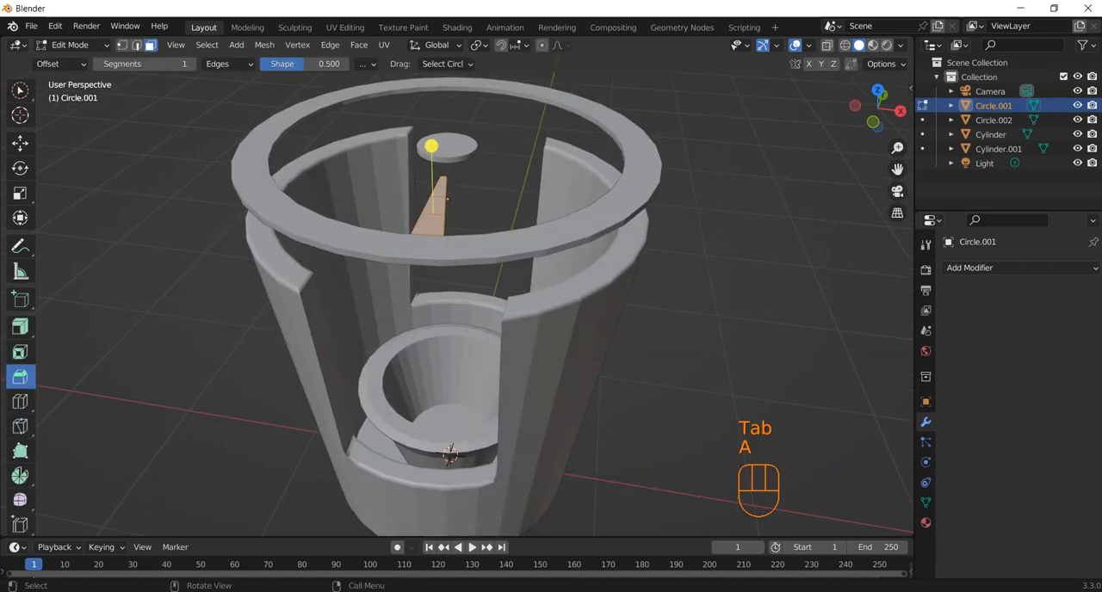
{"action": "key", "text": "e"}
{"action": "left_click", "coordinate": [449, 453]}
{"action": "middle_click_drag", "start_coordinate": [449, 454], "coordinate": [405, 450]}
{"action": "key", "text": "e"}
{"action": "left_click", "coordinate": [407, 455]}
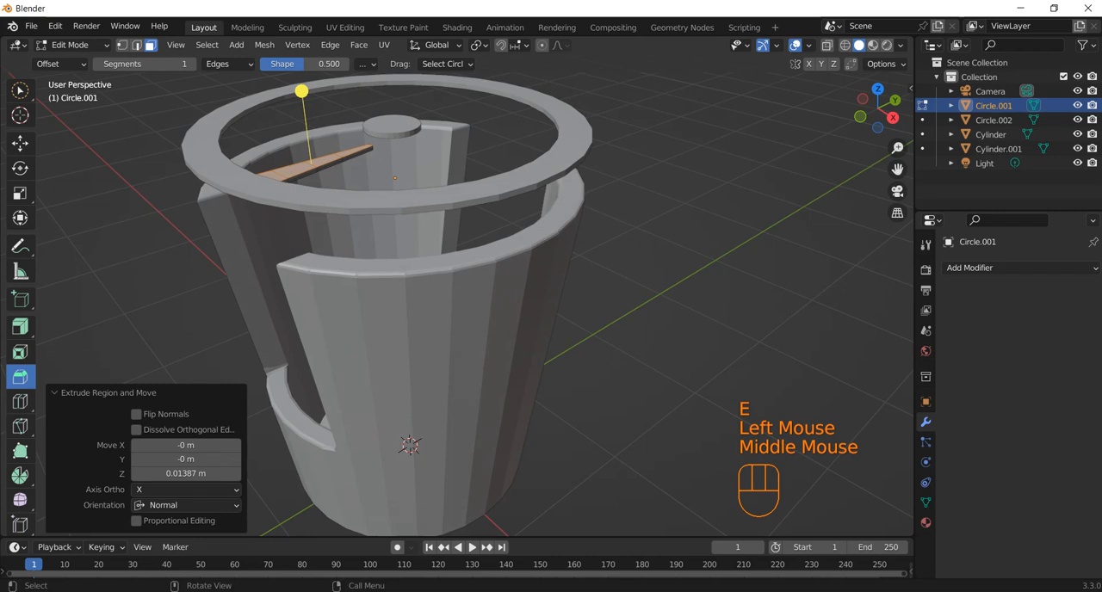
{"action": "key", "text": "KP_1"}
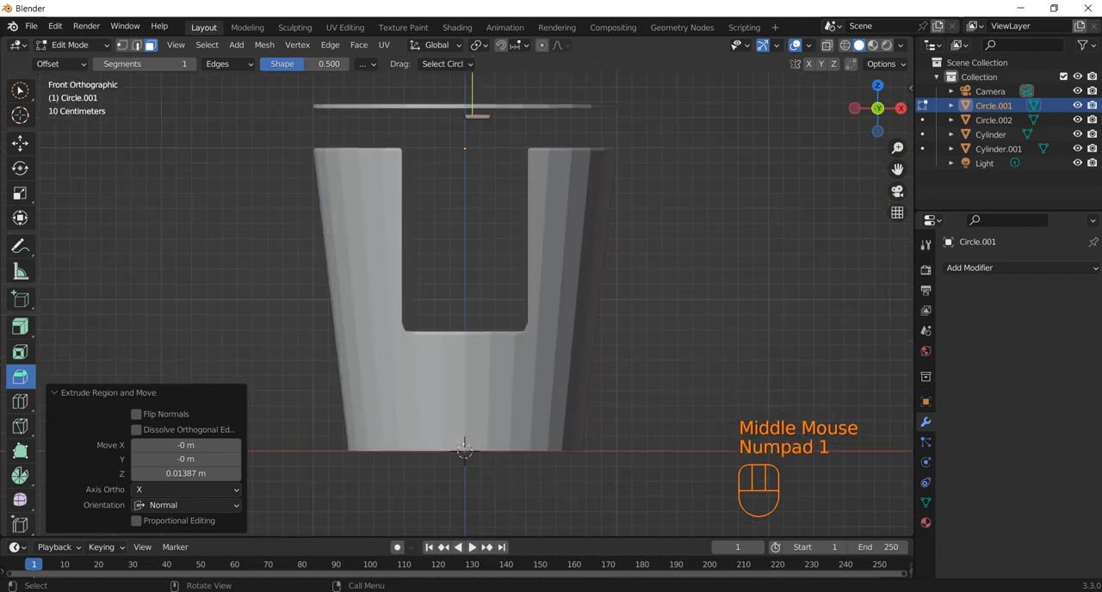
{"action": "key", "text": "g"}
{"action": "key", "text": "z"}
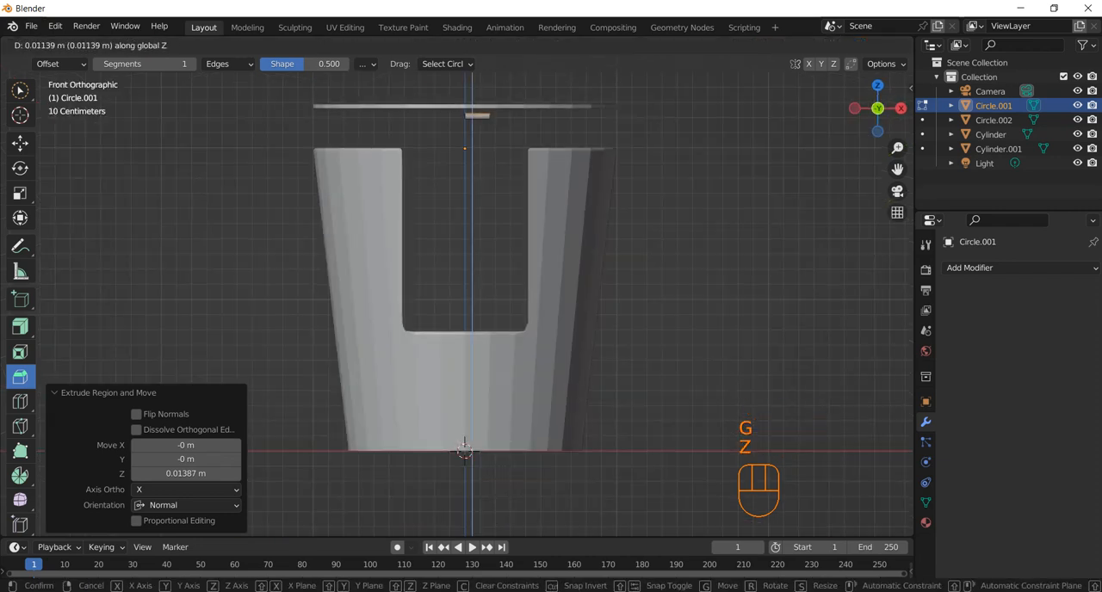
{"action": "key", "text": "Escape"}
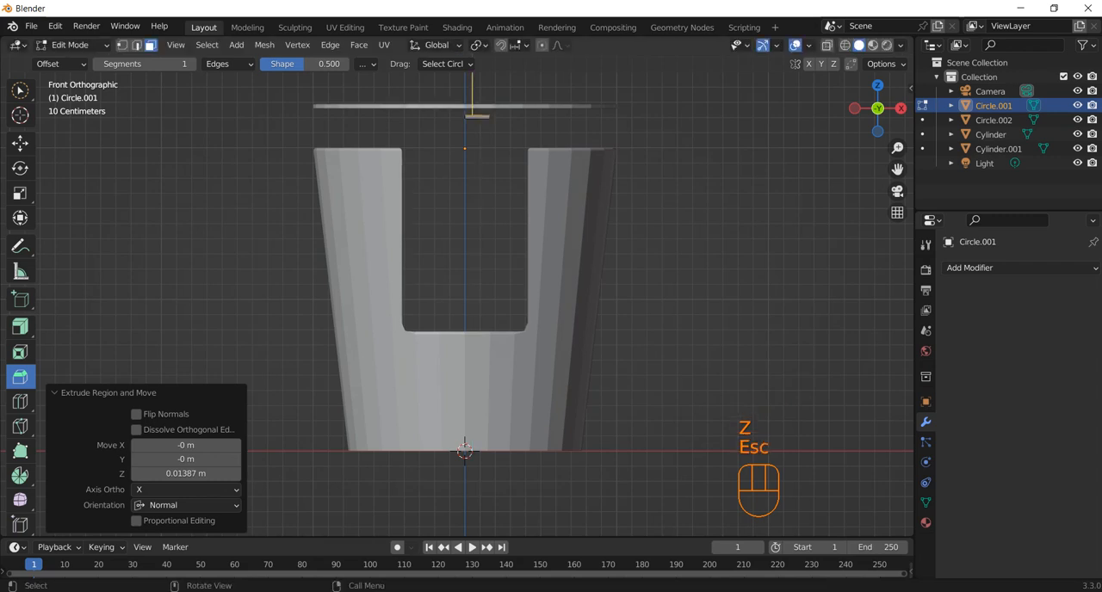
Move the whole wedge geometry 0.064566 m up along Z in front view, to the height of the ring.
{"action": "key", "text": "a"}
{"action": "key", "text": "g"}
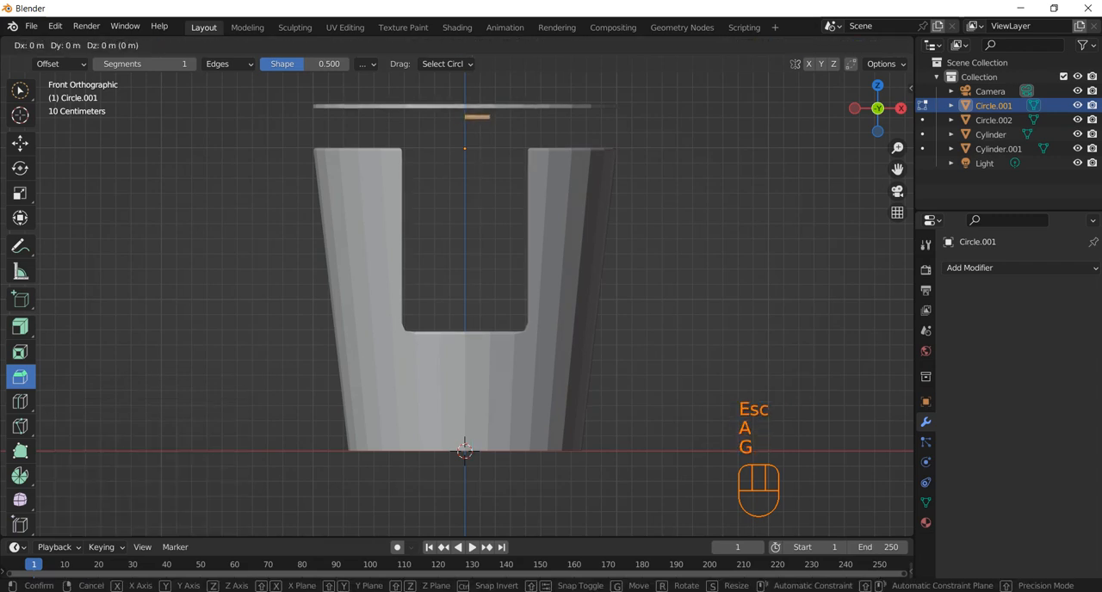
{"action": "key", "text": "z"}
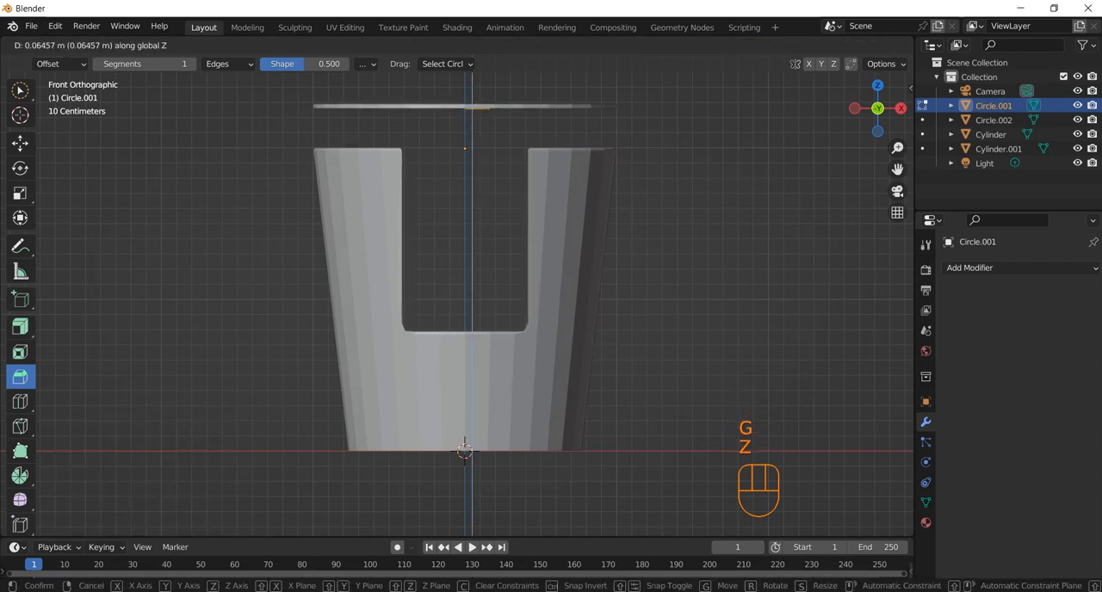
{"action": "left_click", "coordinate": [465, 443]}
{"action": "middle_click_drag", "start_coordinate": [465, 443], "coordinate": [516, 413]}
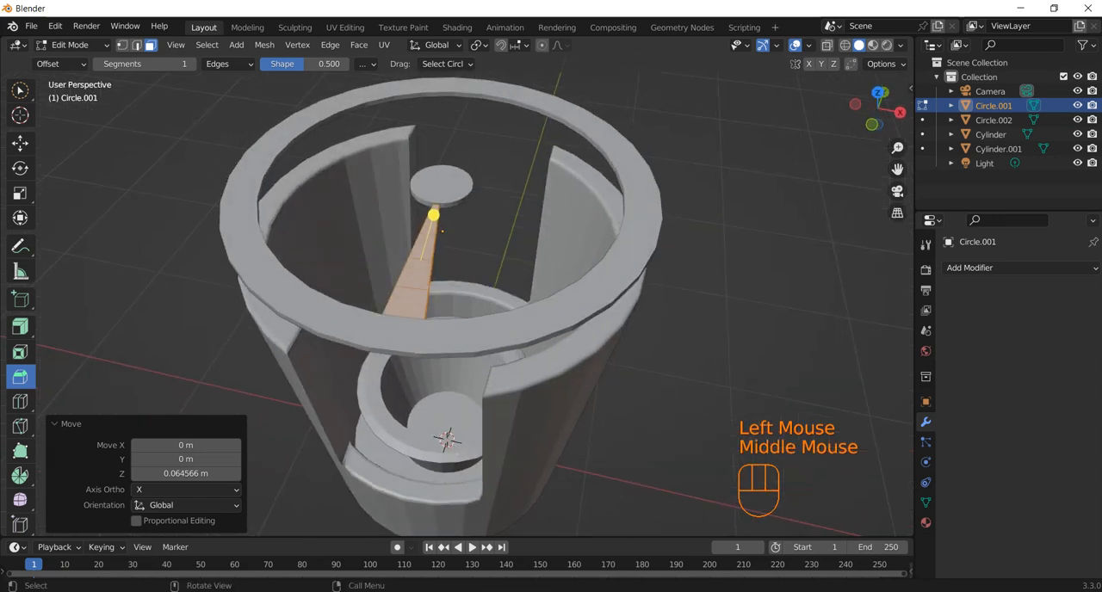
Return to Object Mode and apply all transforms (location, rotation and scale) to the wedge object.
{"action": "key", "text": "Tab"}
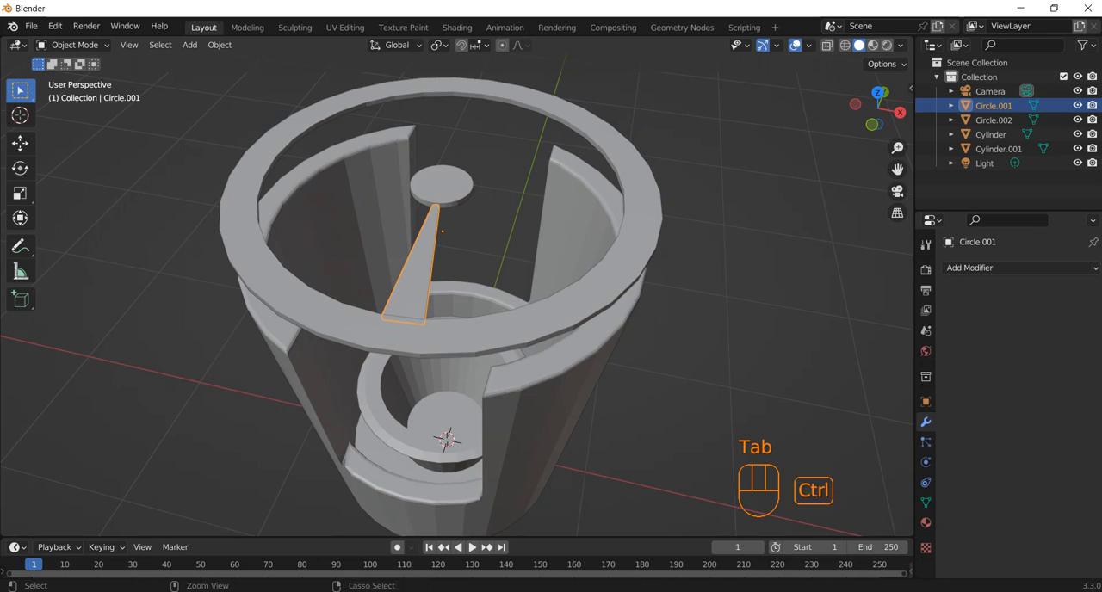
{"action": "key", "text": "ctrl+a"}
{"action": "left_click", "coordinate": [371, 295]}
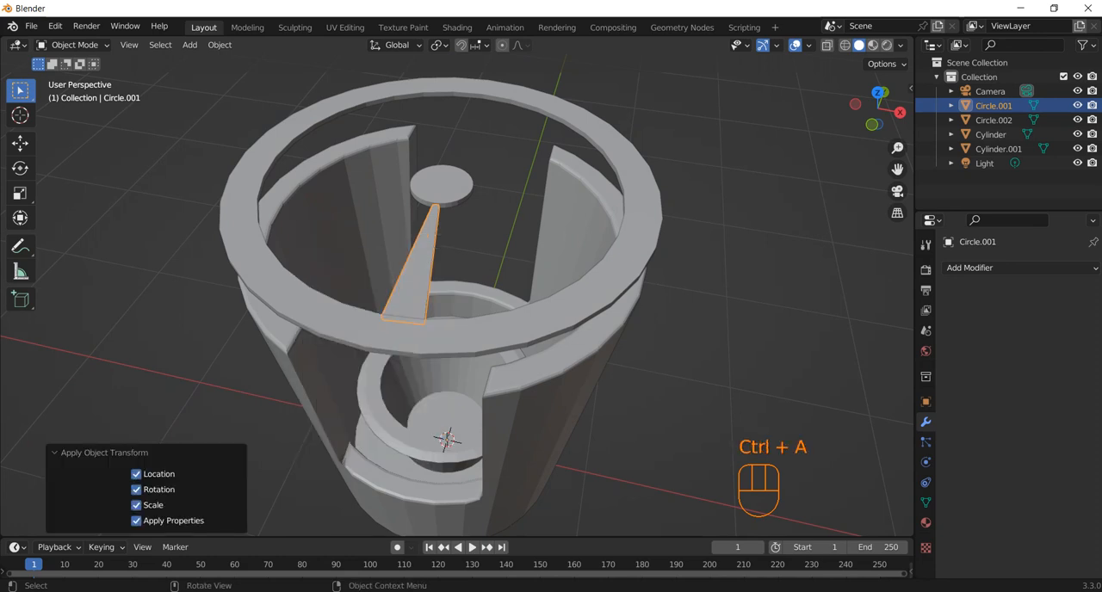
Deselect the wedge and add an Arrows empty at the world origin.
{"action": "middle_click_drag", "start_coordinate": [371, 295], "coordinate": [312, 277]}
{"action": "left_click", "coordinate": [709, 267]}
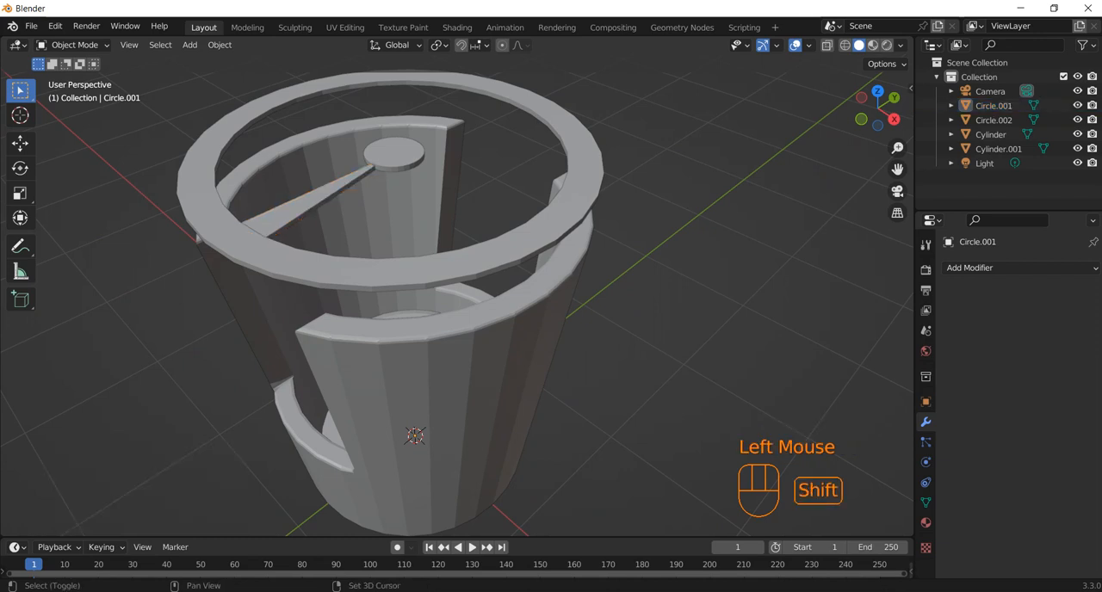
{"action": "key", "text": "shift+a"}
{"action": "mouse_move", "coordinate": [641, 409]}
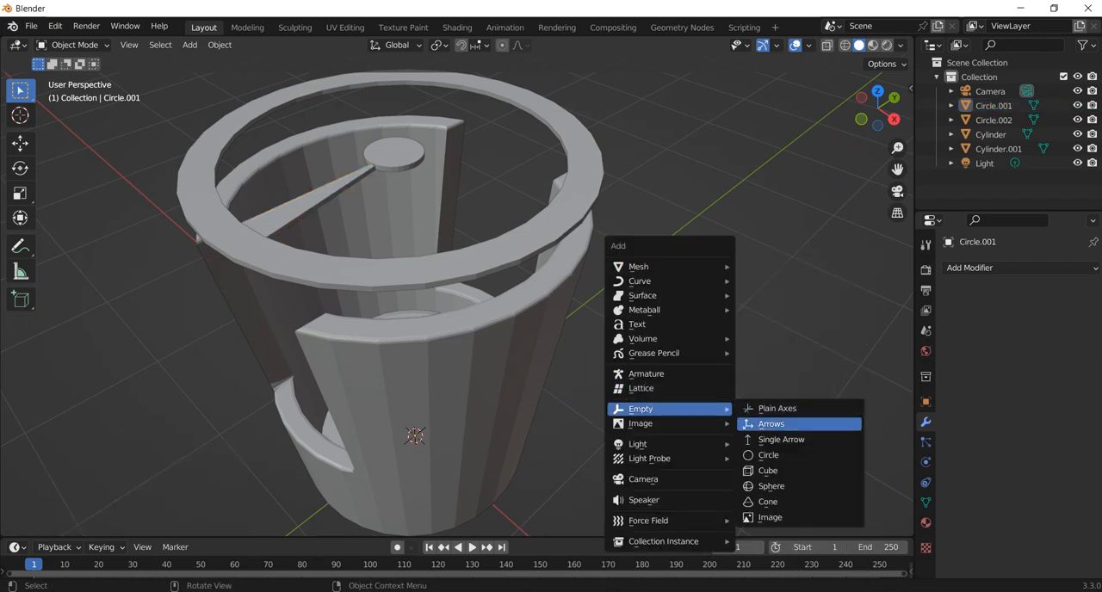
{"action": "left_click", "coordinate": [779, 423]}
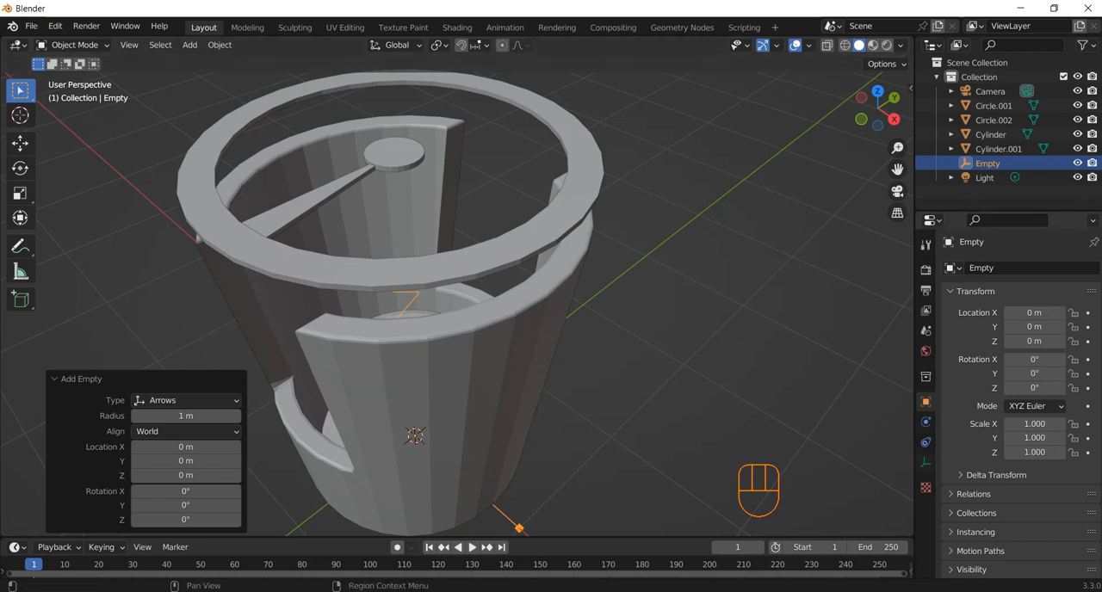
Add an Array modifier to the wedge spoke with a Fixed Count fit type and the relative offset disabled.
{"action": "left_click", "coordinate": [312, 201]}
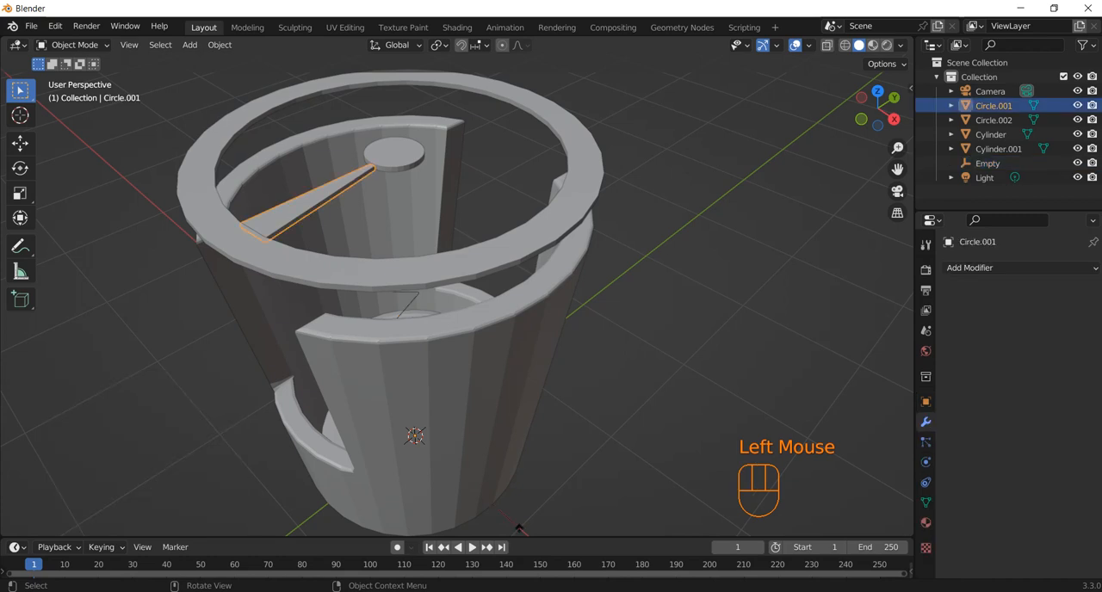
{"action": "left_click", "coordinate": [970, 267]}
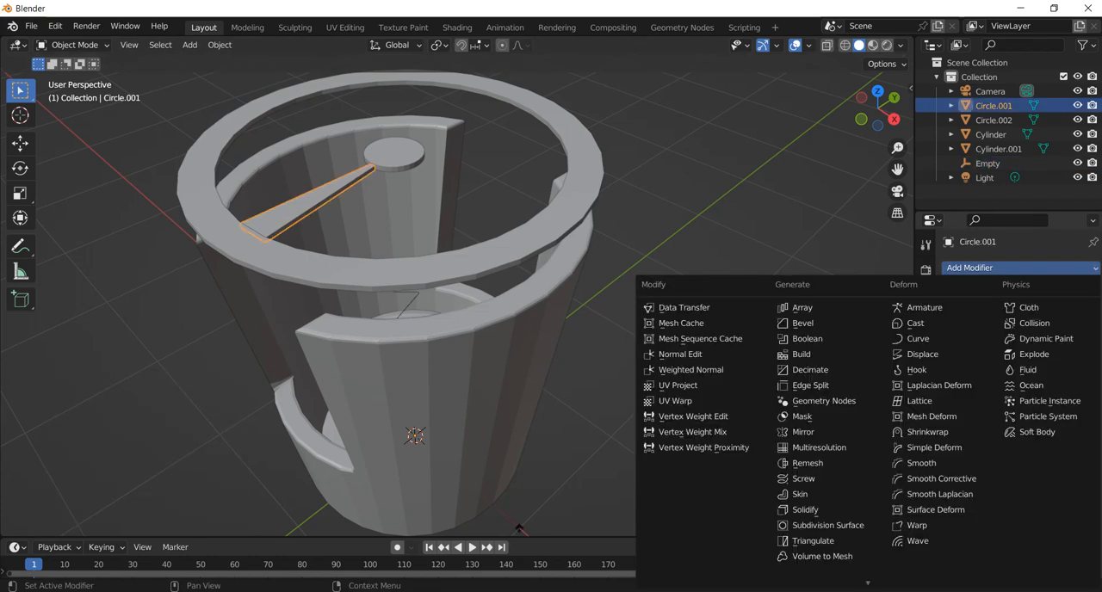
{"action": "left_click", "coordinate": [826, 307]}
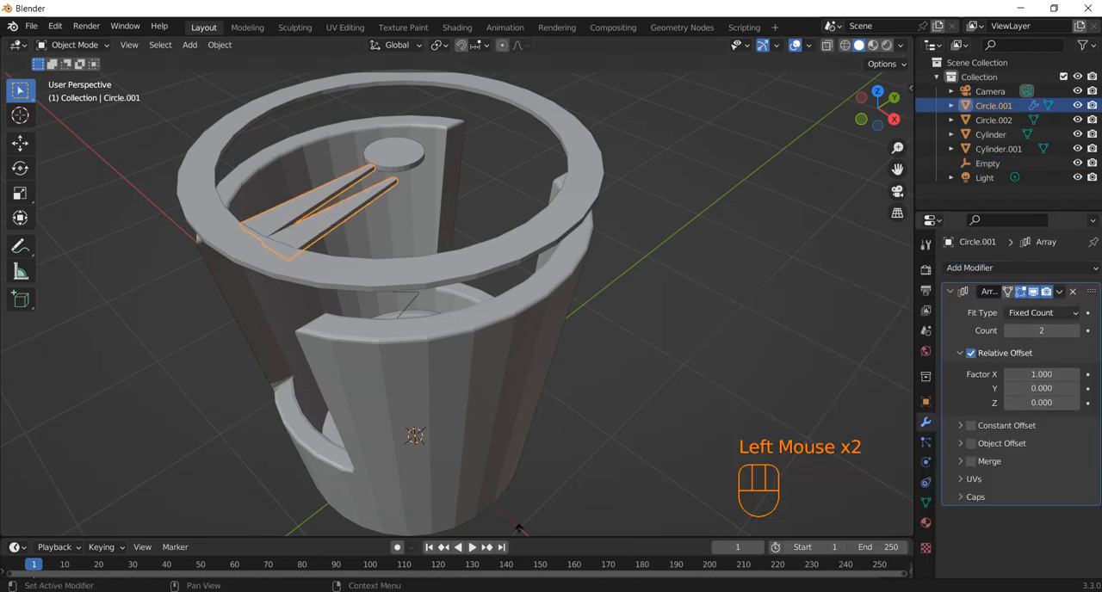
{"action": "left_click", "coordinate": [1040, 313]}
{"action": "left_click", "coordinate": [1017, 360]}
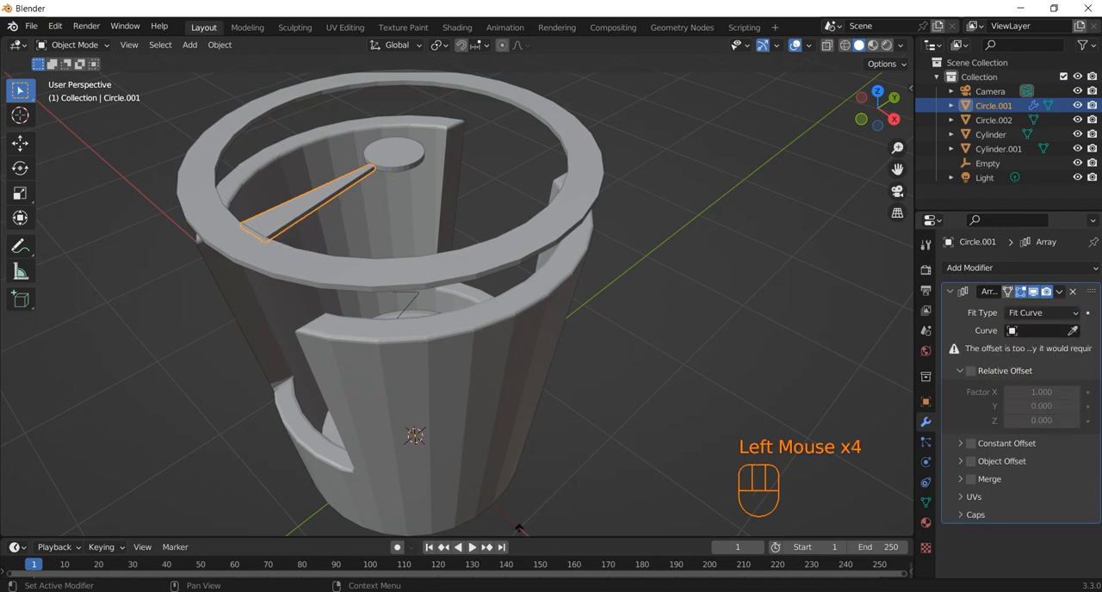
{"action": "left_click", "coordinate": [1020, 313]}
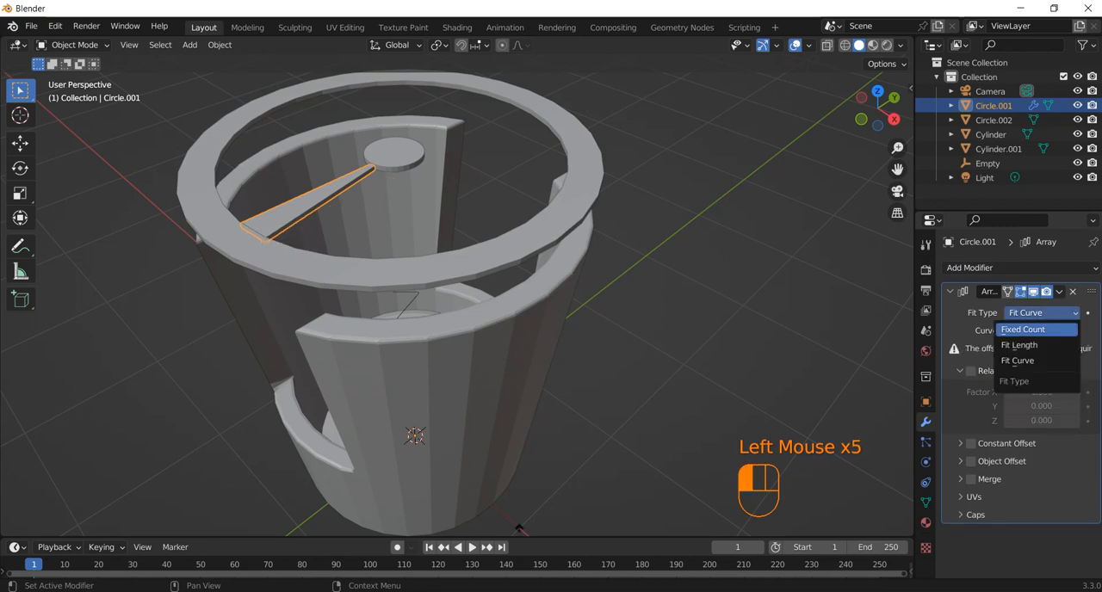
{"action": "left_click", "coordinate": [1025, 329]}
Enable the array's object offset with the Empty as its reference object and set the count to 6.
{"action": "left_click", "coordinate": [971, 443]}
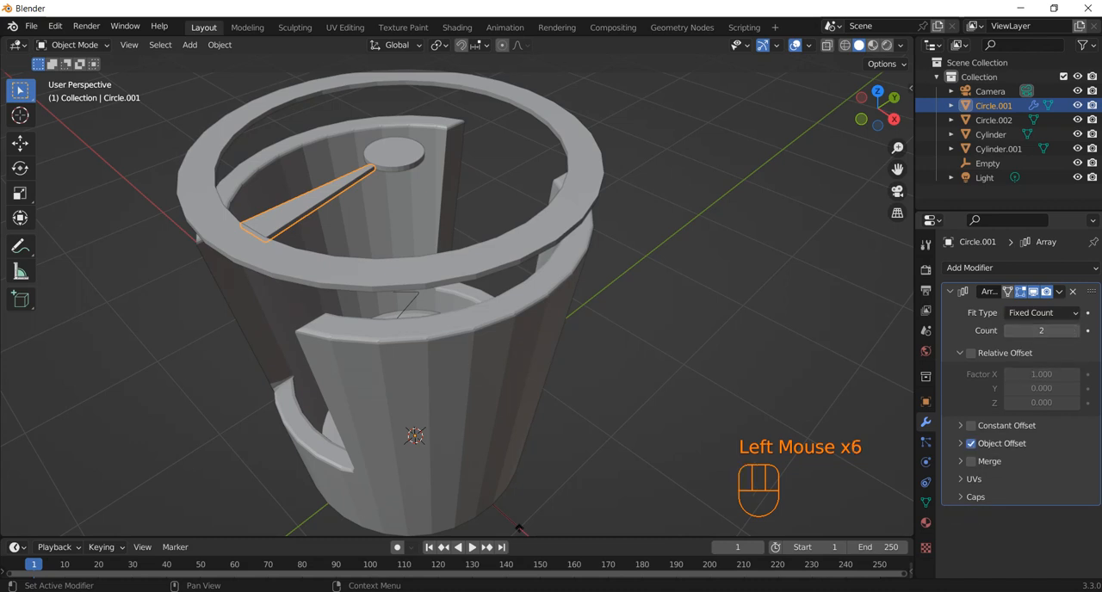
{"action": "left_click", "coordinate": [960, 443]}
{"action": "left_click", "coordinate": [1071, 465]}
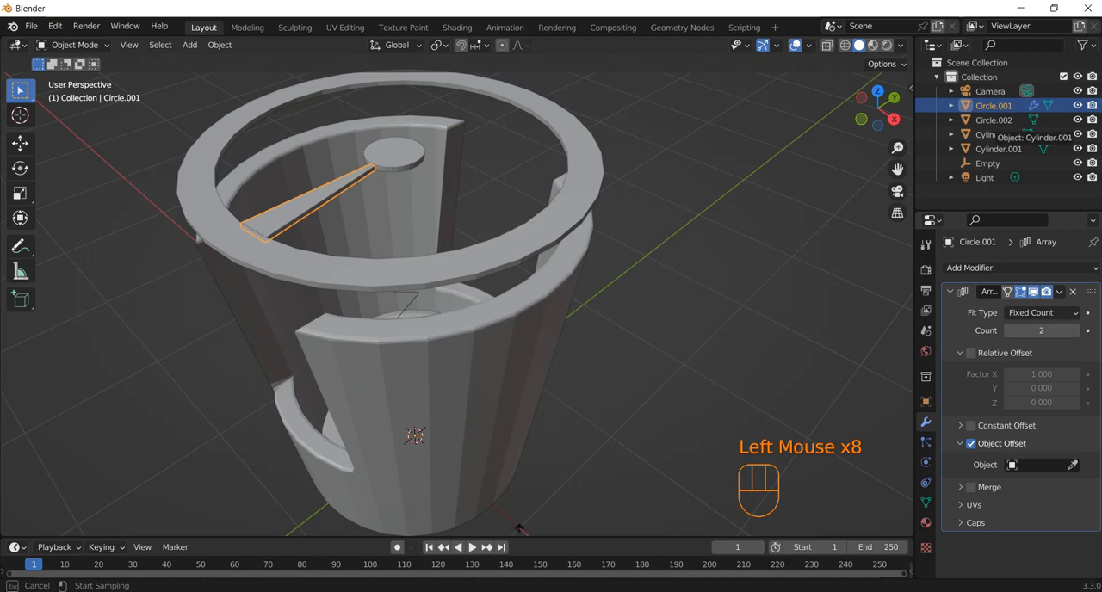
{"action": "left_click", "coordinate": [987, 163]}
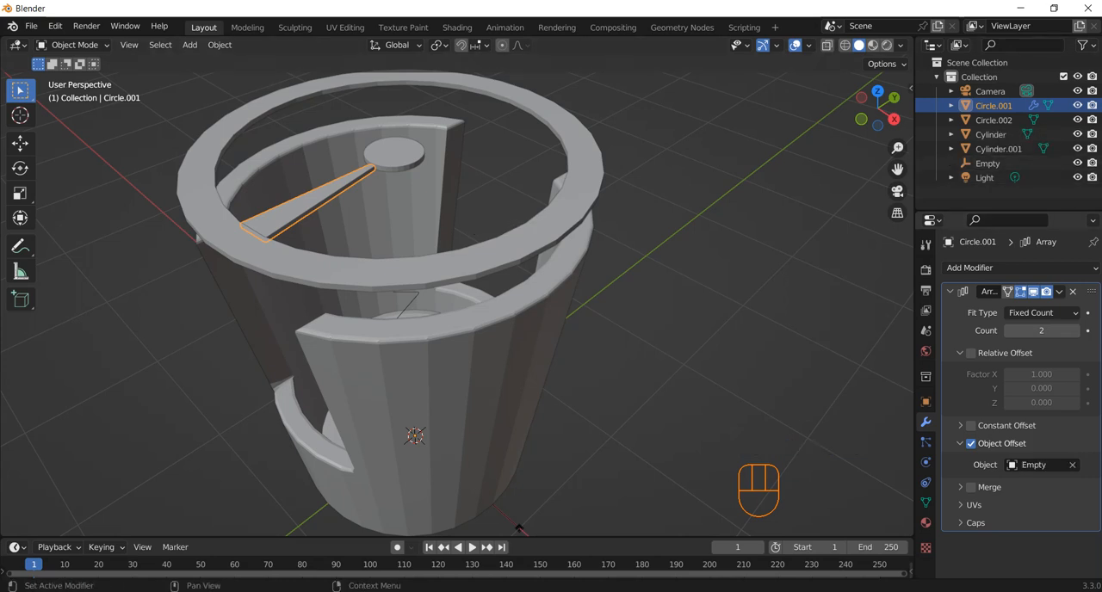
{"action": "left_click", "coordinate": [1074, 330]}
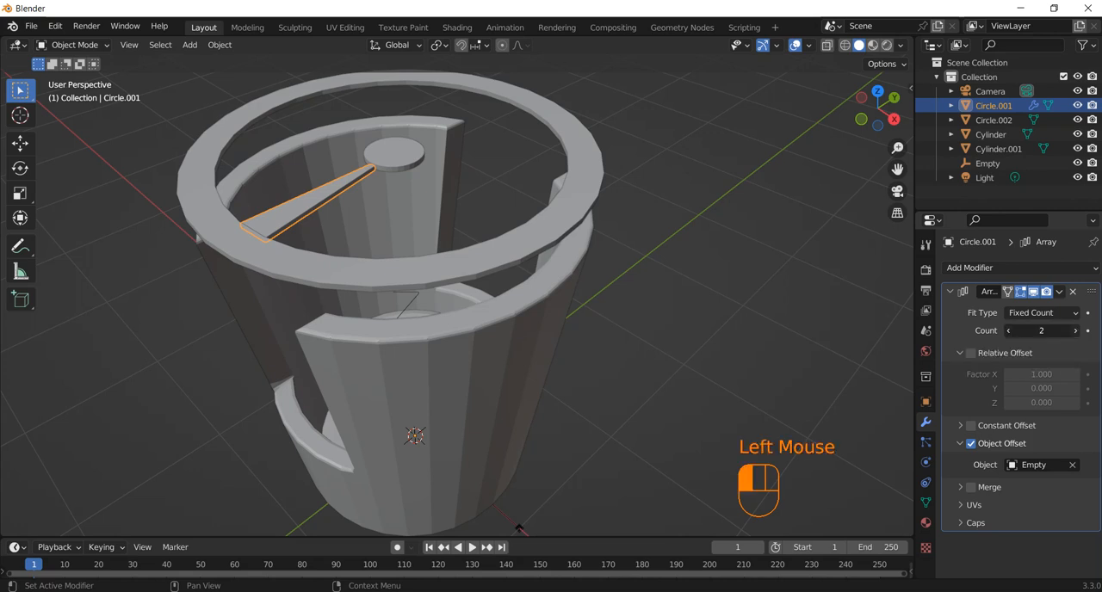
{"action": "left_click", "coordinate": [1074, 330]}
{"action": "left_click", "coordinate": [1074, 331]}
{"action": "left_click", "coordinate": [1074, 331]}
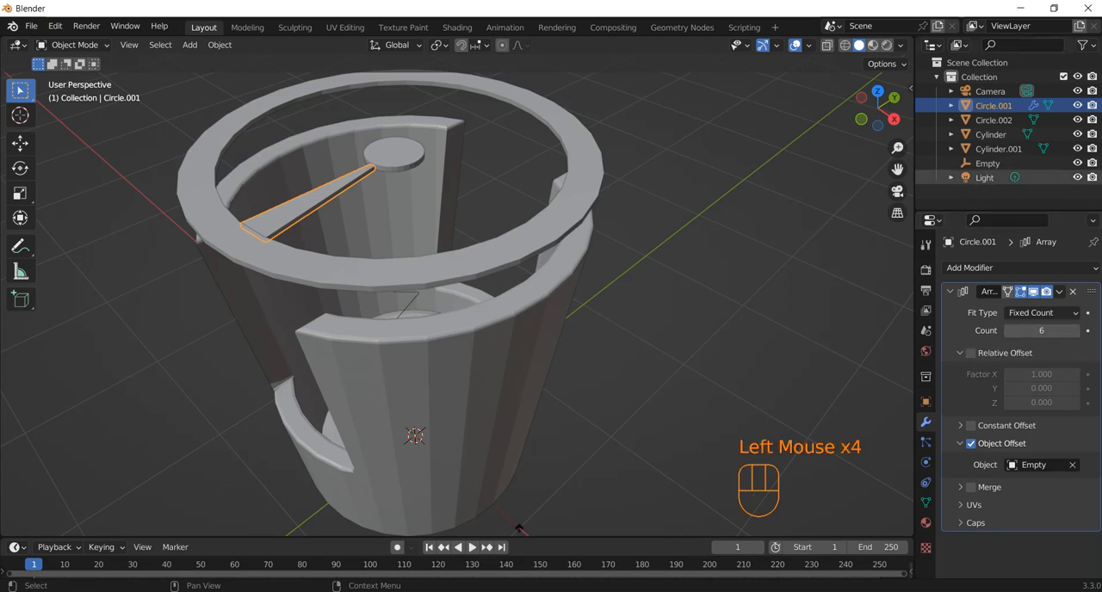
Rotate the Empty 30° around the global Z axis to set the angular spacing of the spokes.
{"action": "left_click", "coordinate": [987, 163]}
{"action": "key", "text": "r"}
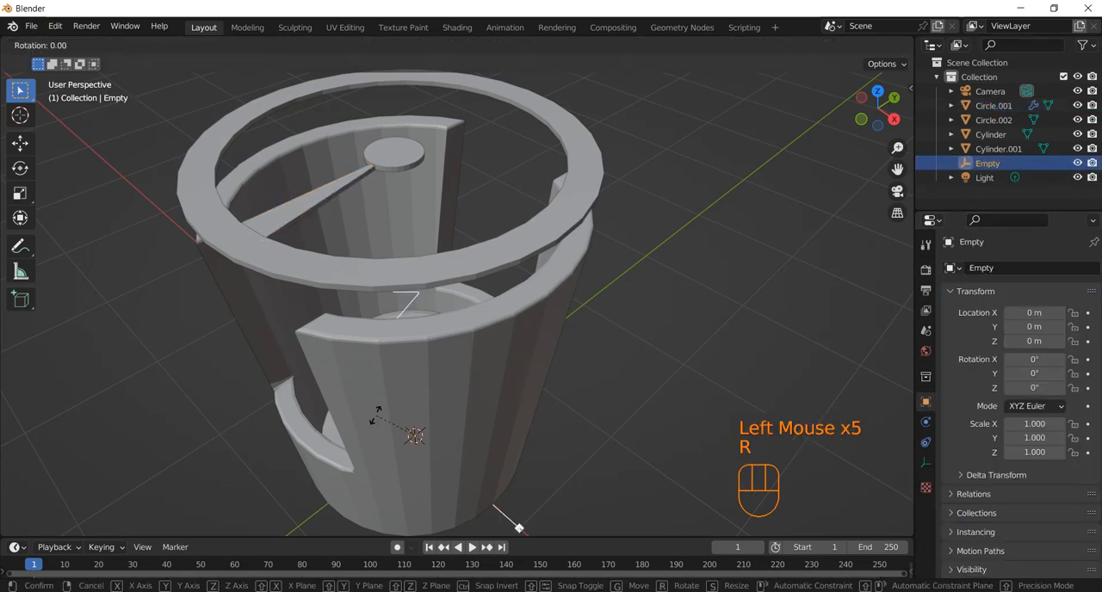
{"action": "key", "text": "z"}
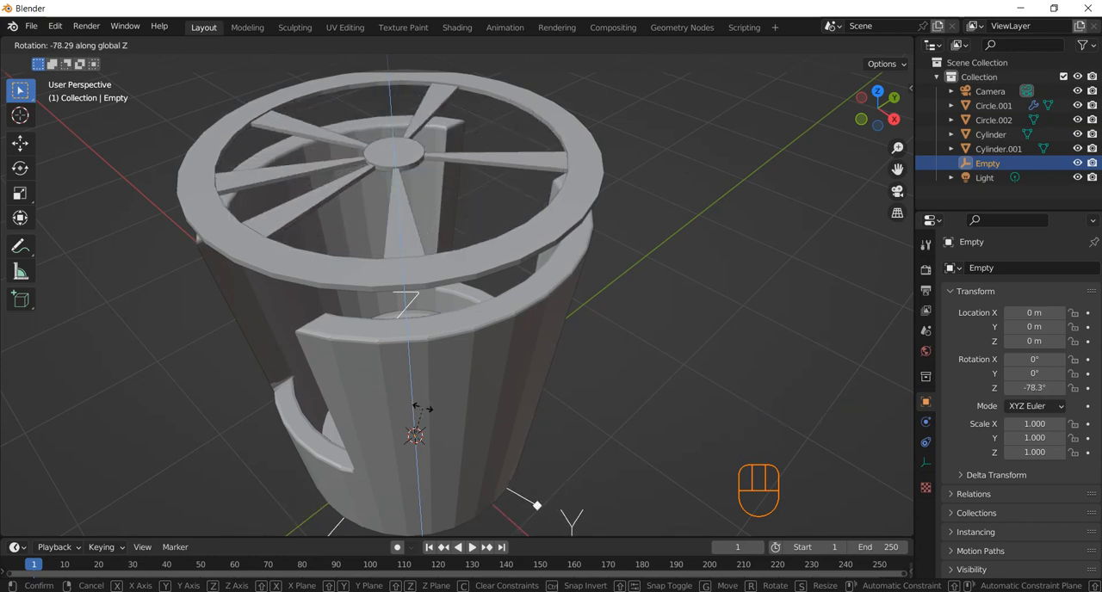
{"action": "type", "text": "60"}
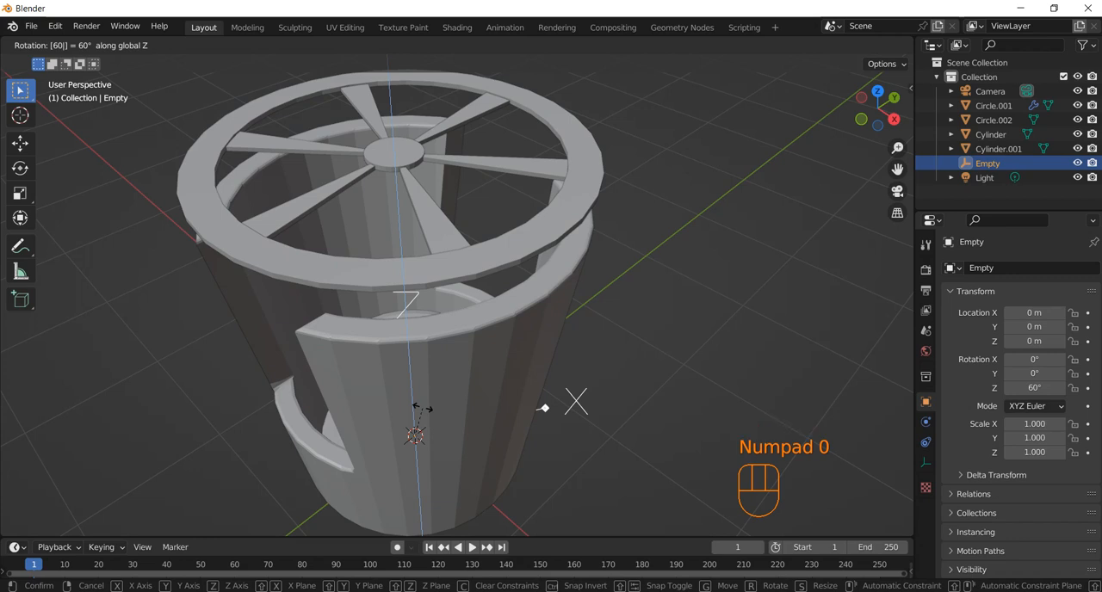
{"action": "key", "text": "BackSpace"}
{"action": "key", "text": "BackSpace"}
{"action": "key", "text": "BackSpace"}
{"action": "type", "text": "30"}
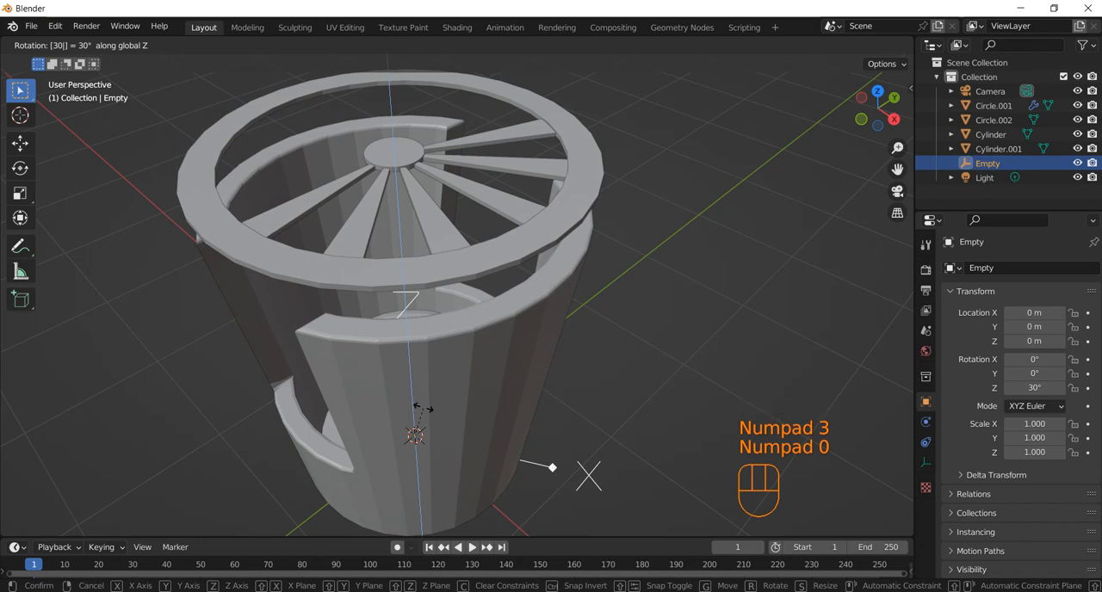
{"action": "left_click", "coordinate": [422, 409]}
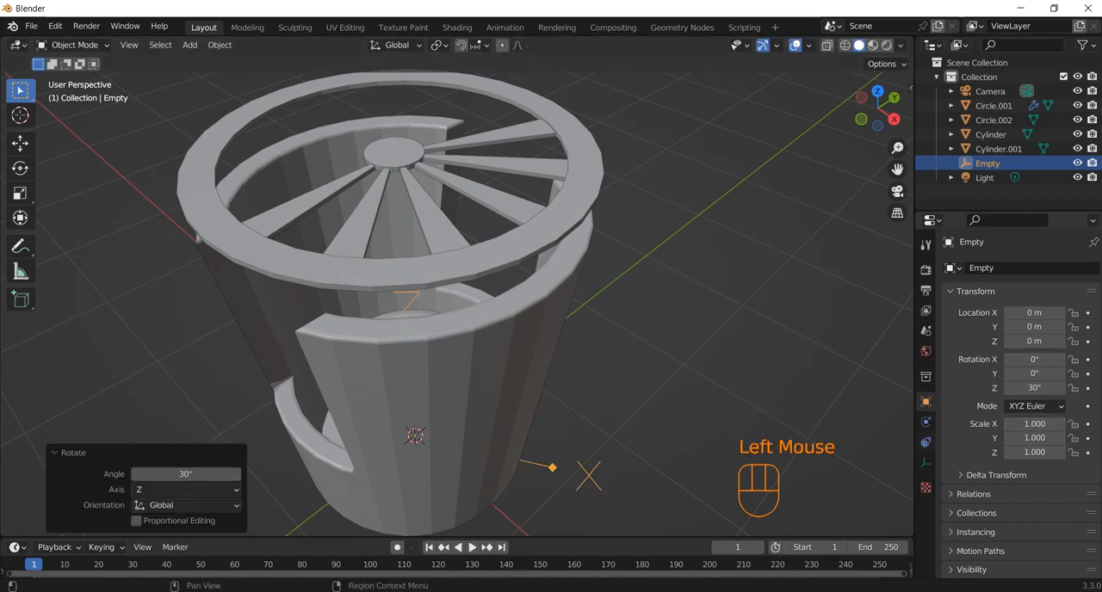
Set the spoke array's count to 12 and apply the Array modifier.
{"action": "left_click", "coordinate": [437, 225]}
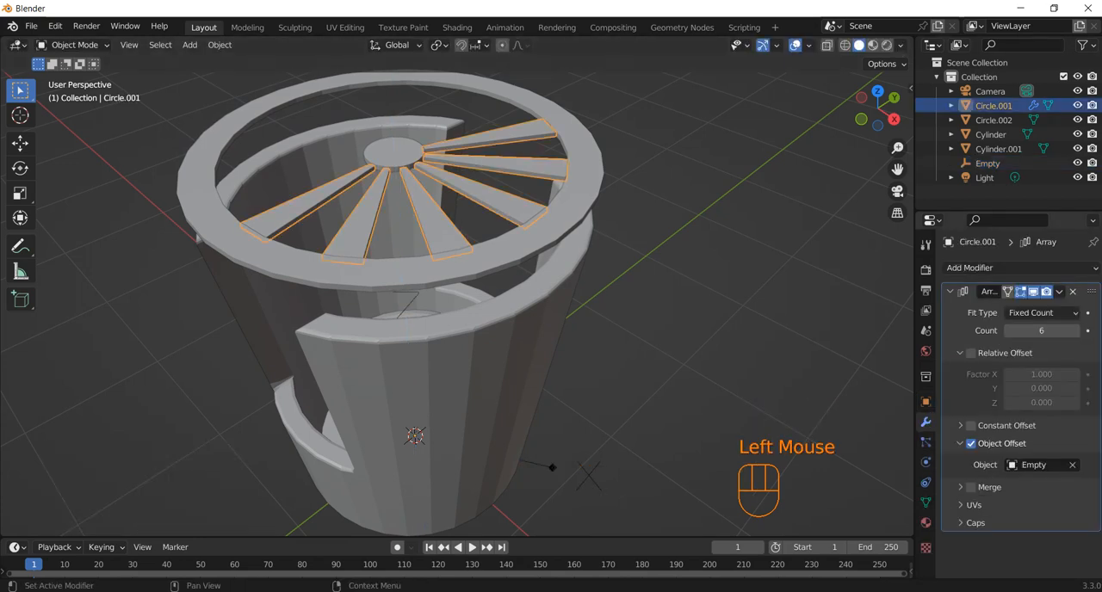
{"action": "double_click", "coordinate": [1040, 330]}
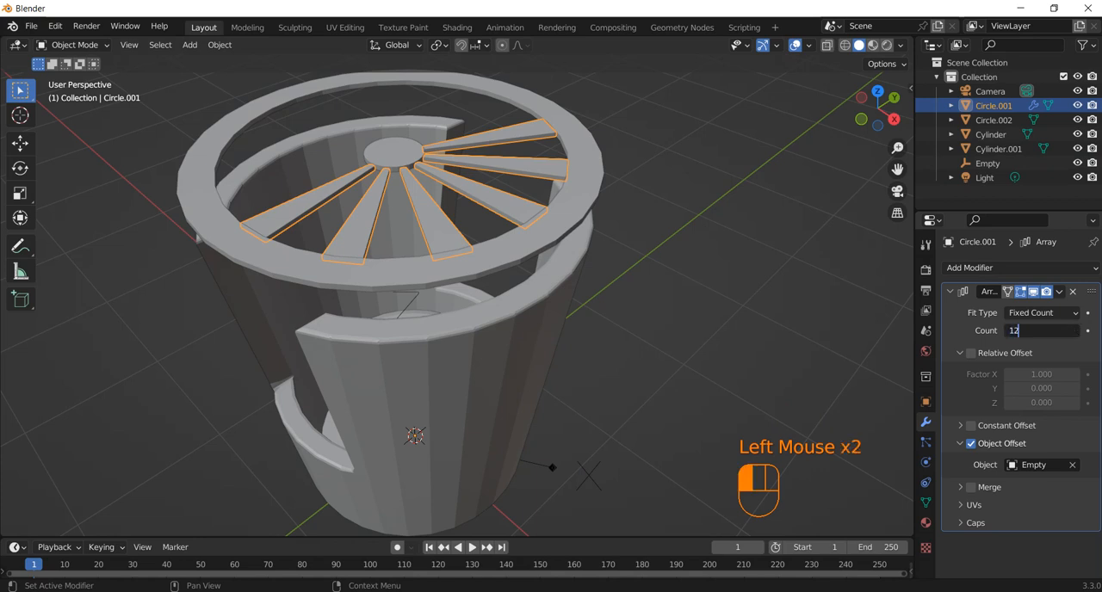
{"action": "type", "text": "12"}
{"action": "key", "text": "Return"}
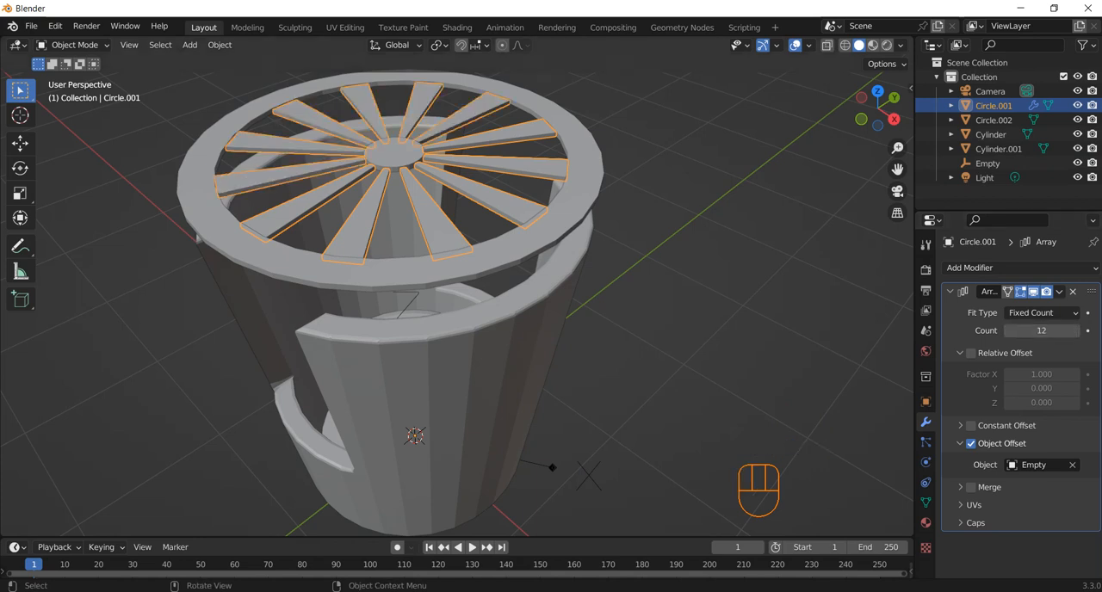
{"action": "left_click", "coordinate": [699, 284]}
{"action": "middle_click_drag", "start_coordinate": [671, 275], "coordinate": [673, 331]}
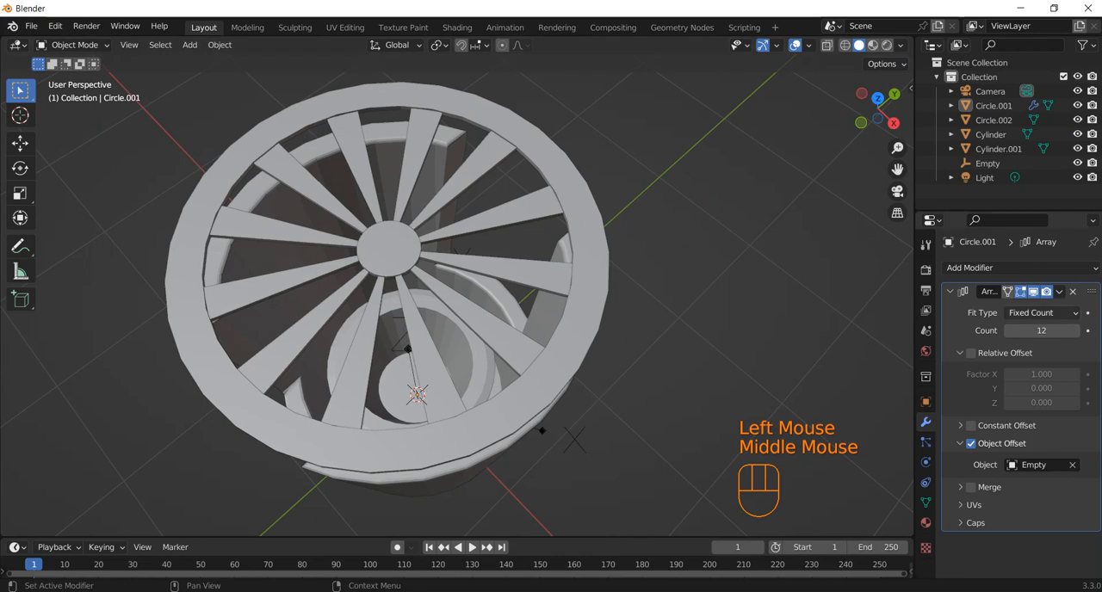
{"action": "left_click", "coordinate": [1058, 292]}
{"action": "left_click", "coordinate": [993, 308]}
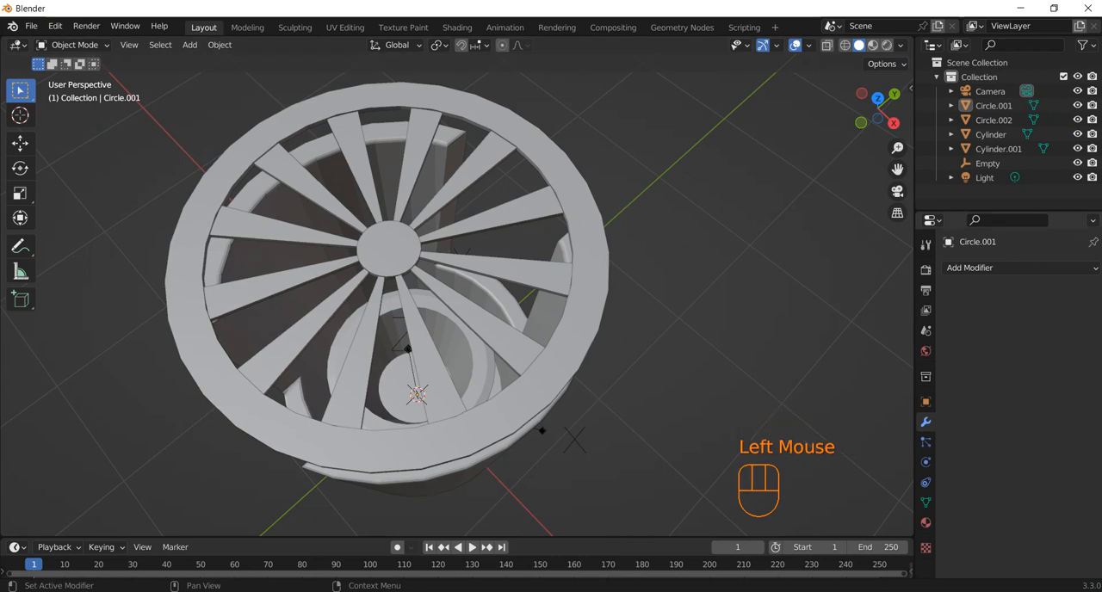
Add a Boolean modifier to the spoke object and set its operation to Union.
{"action": "left_click", "coordinate": [588, 297], "text": "shift"}
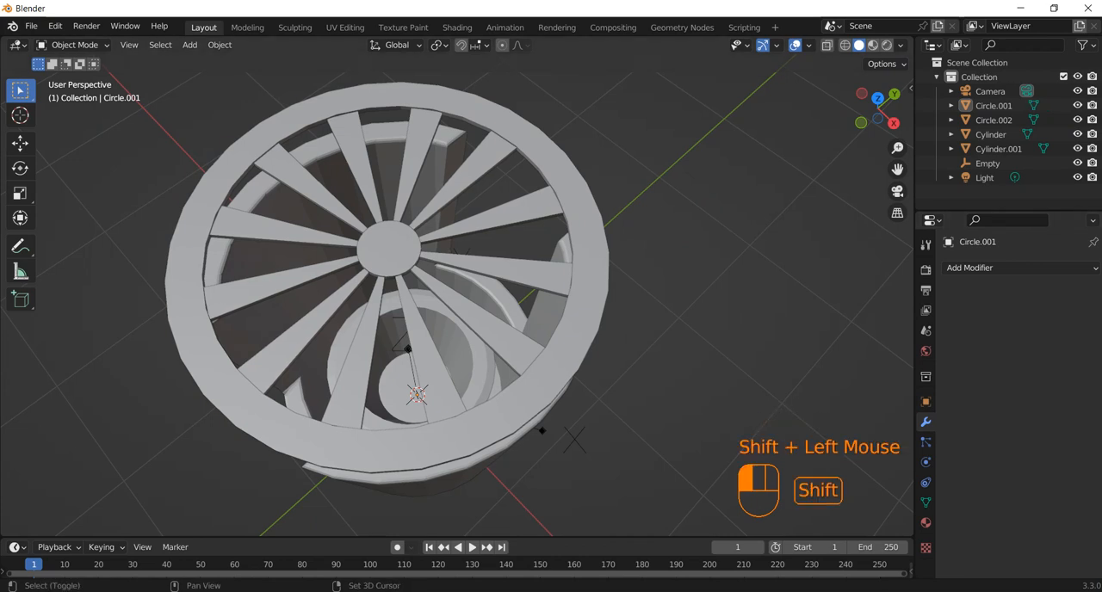
{"action": "left_click", "coordinate": [537, 273], "text": "shift"}
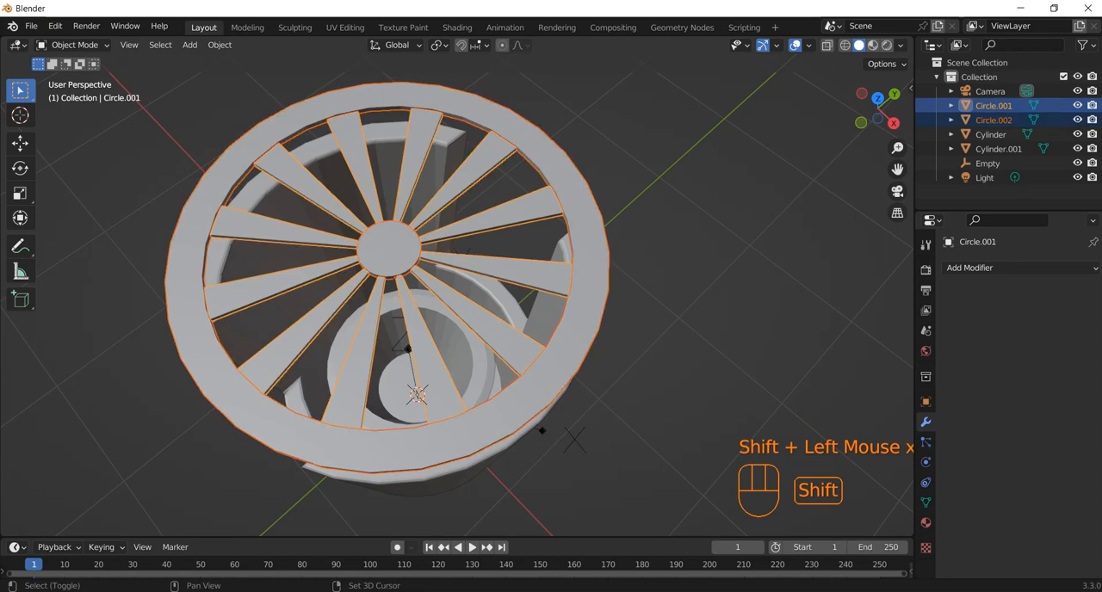
{"action": "left_click", "coordinate": [969, 268]}
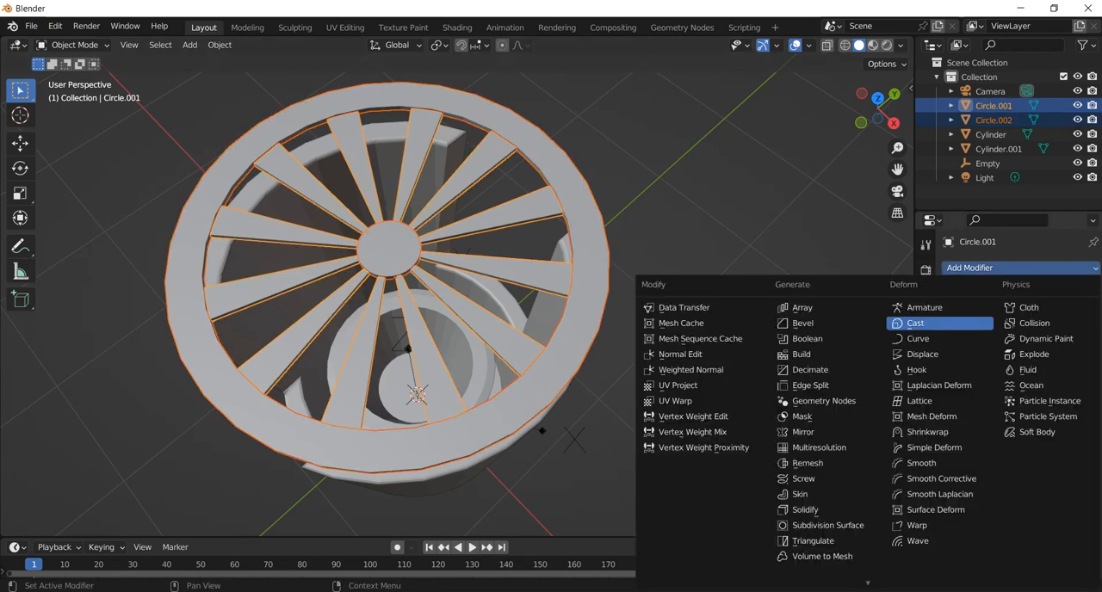
{"action": "left_click", "coordinate": [806, 338]}
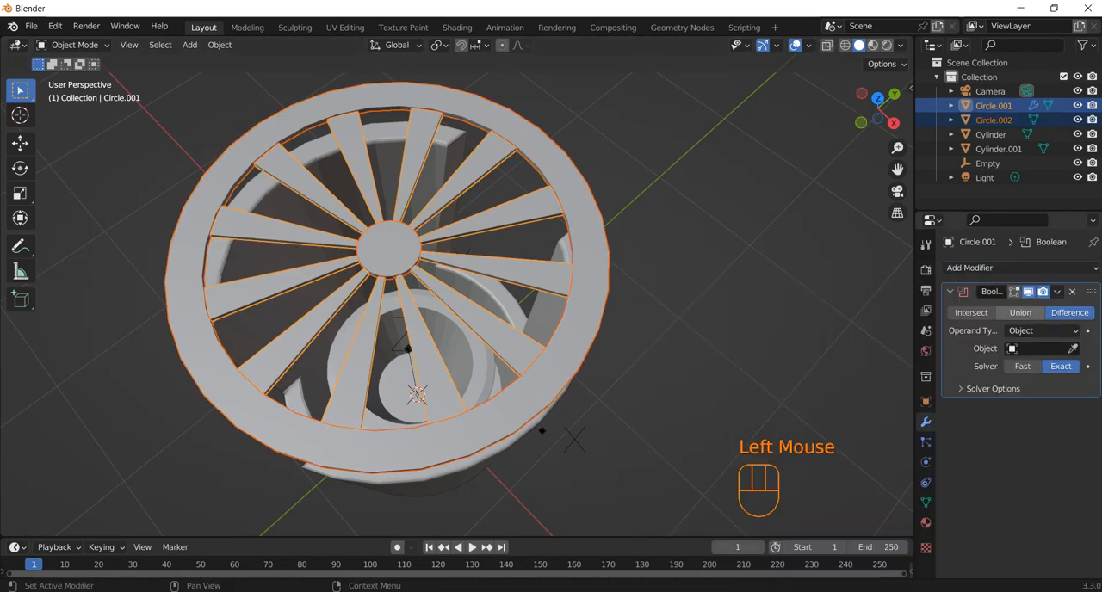
{"action": "left_click", "coordinate": [1020, 312]}
{"action": "left_click", "coordinate": [1037, 349]}
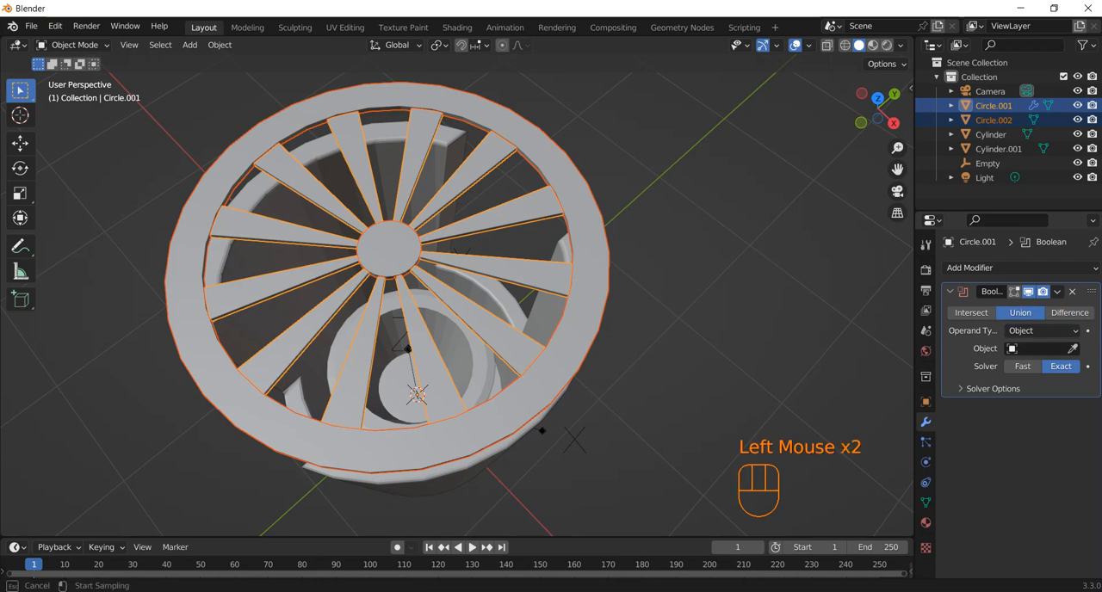
{"action": "key", "text": "Escape"}
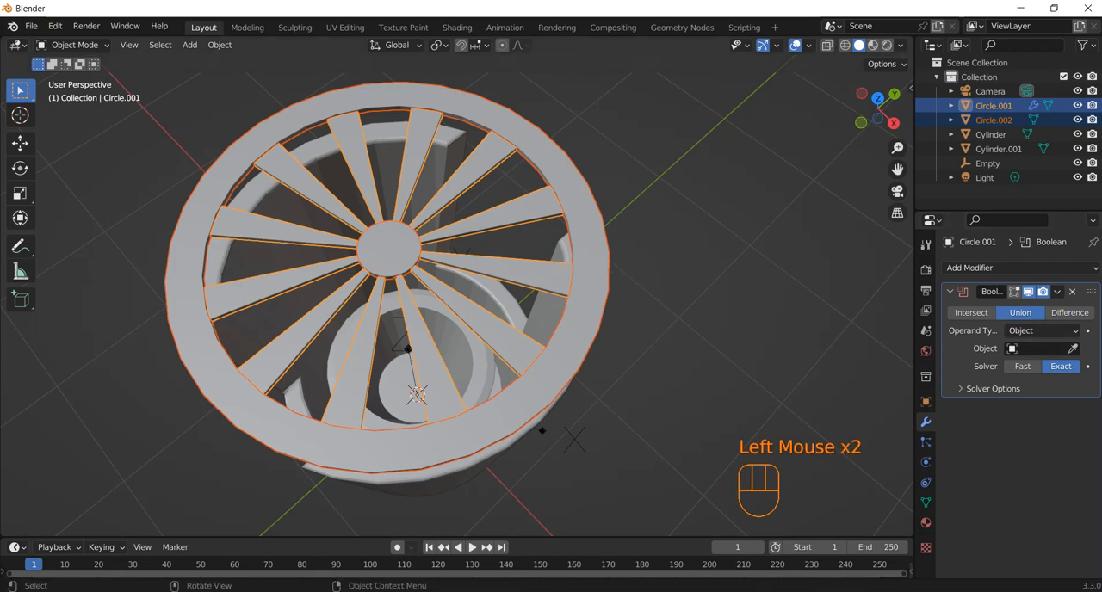
Choose the ring and centre disc object (Circle.002) as the spokes' Boolean union operand and apply the modifier.
{"action": "left_click", "coordinate": [659, 289]}
{"action": "left_click", "coordinate": [993, 105]}
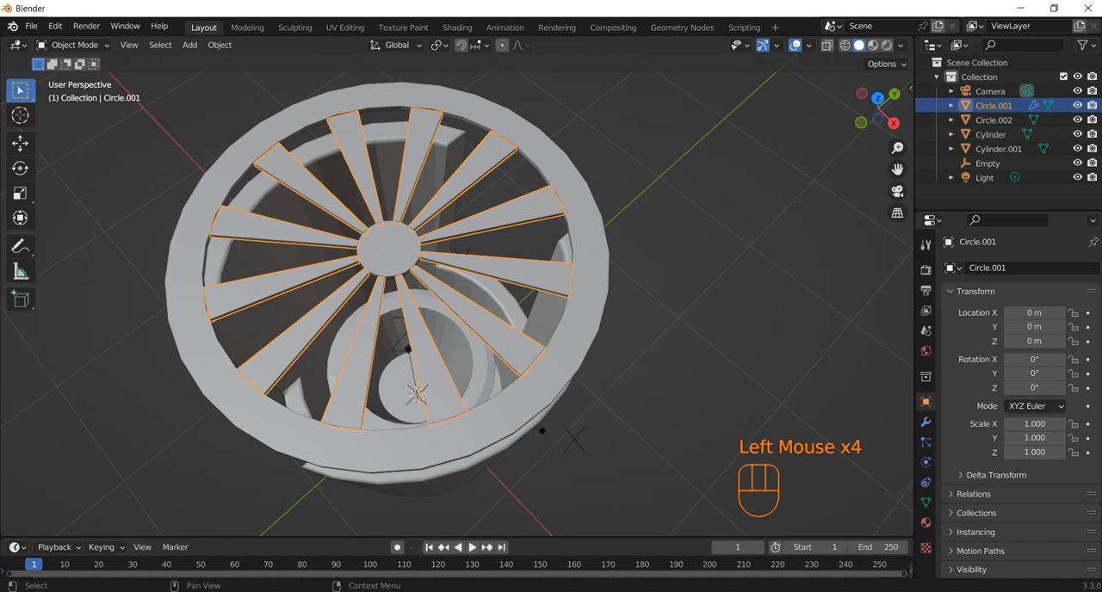
{"action": "left_click", "coordinate": [926, 421]}
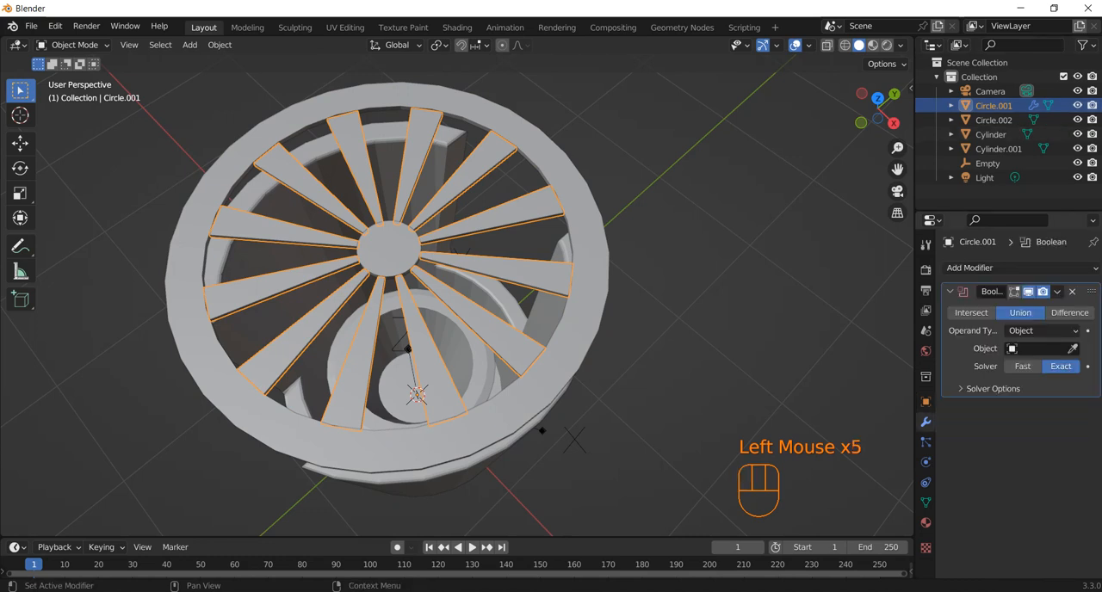
{"action": "left_click", "coordinate": [1071, 348]}
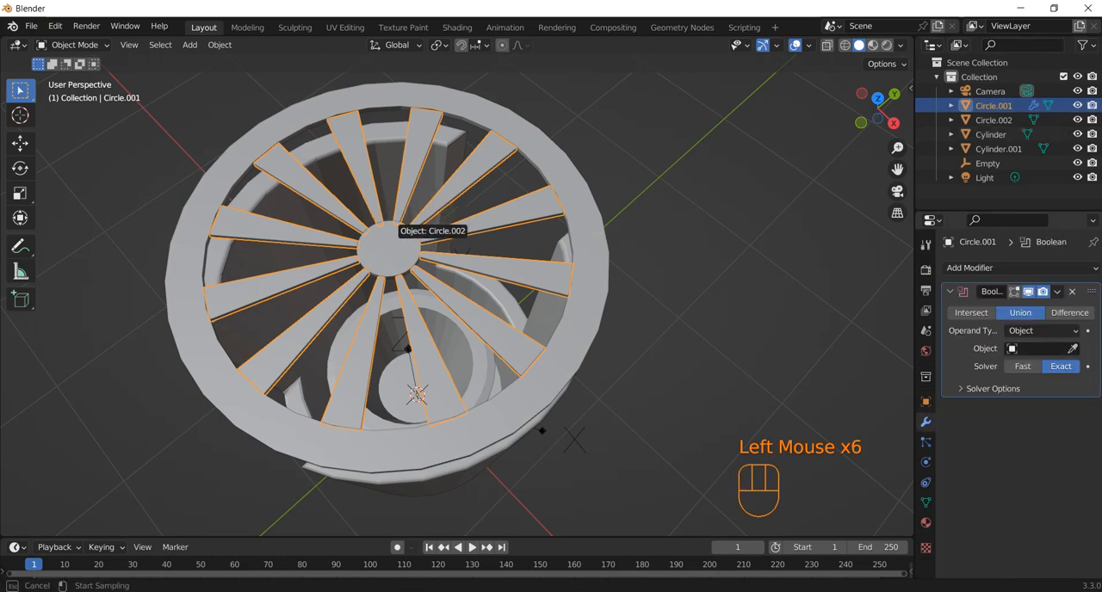
{"action": "left_click", "coordinate": [378, 234]}
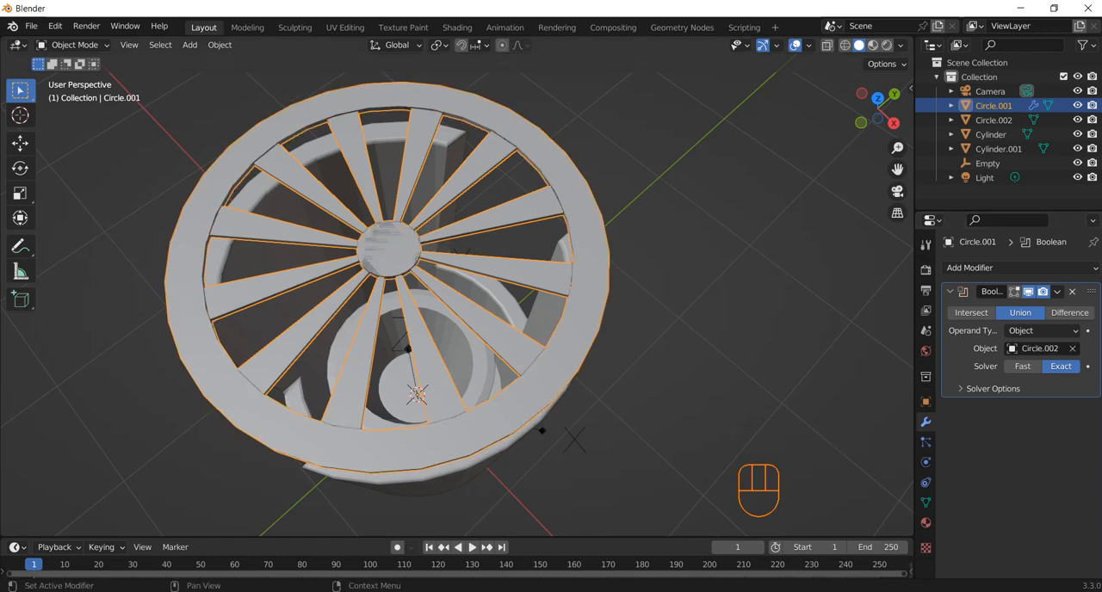
{"action": "middle_click_drag", "start_coordinate": [378, 234], "coordinate": [388, 112]}
{"action": "left_click", "coordinate": [1056, 292]}
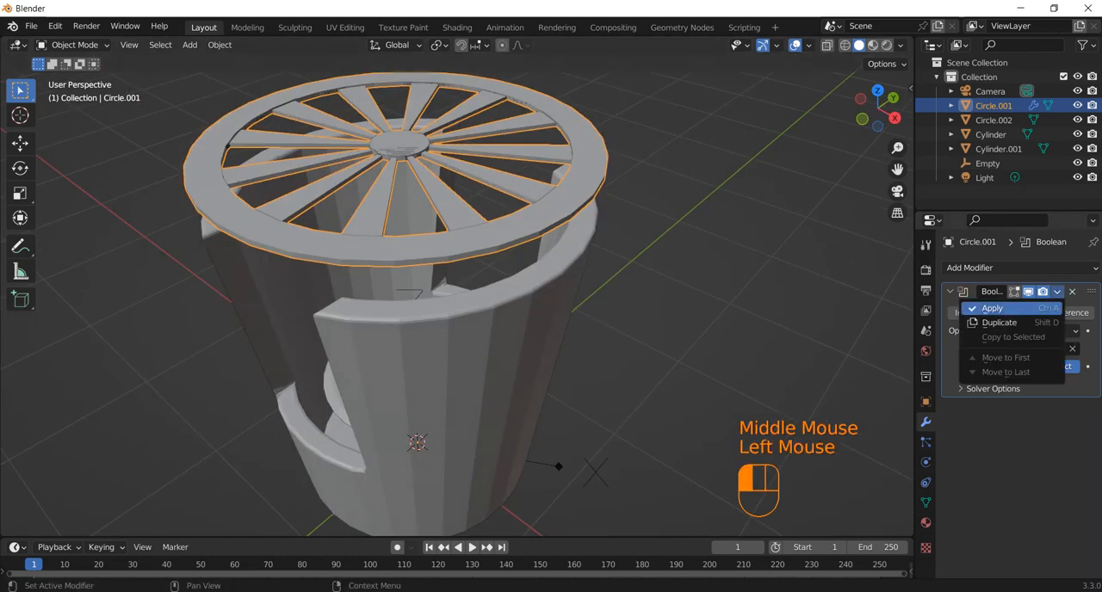
{"action": "left_click", "coordinate": [991, 308]}
Delete the separate ring and centre disc object (Circle.002), keeping the merged lid.
{"action": "left_click", "coordinate": [993, 119]}
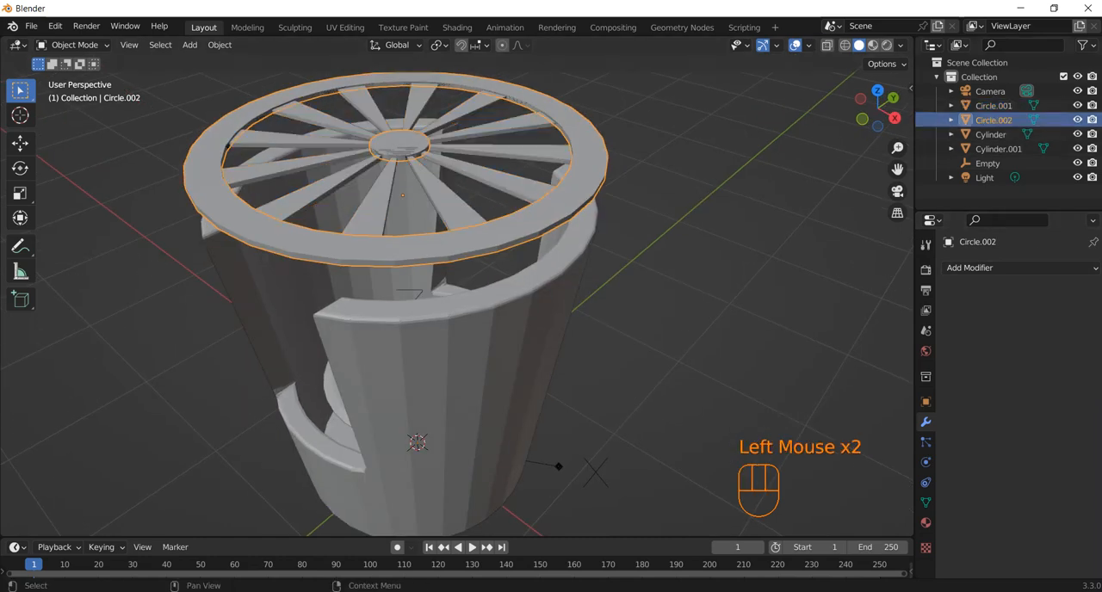
{"action": "key", "text": "Delete"}
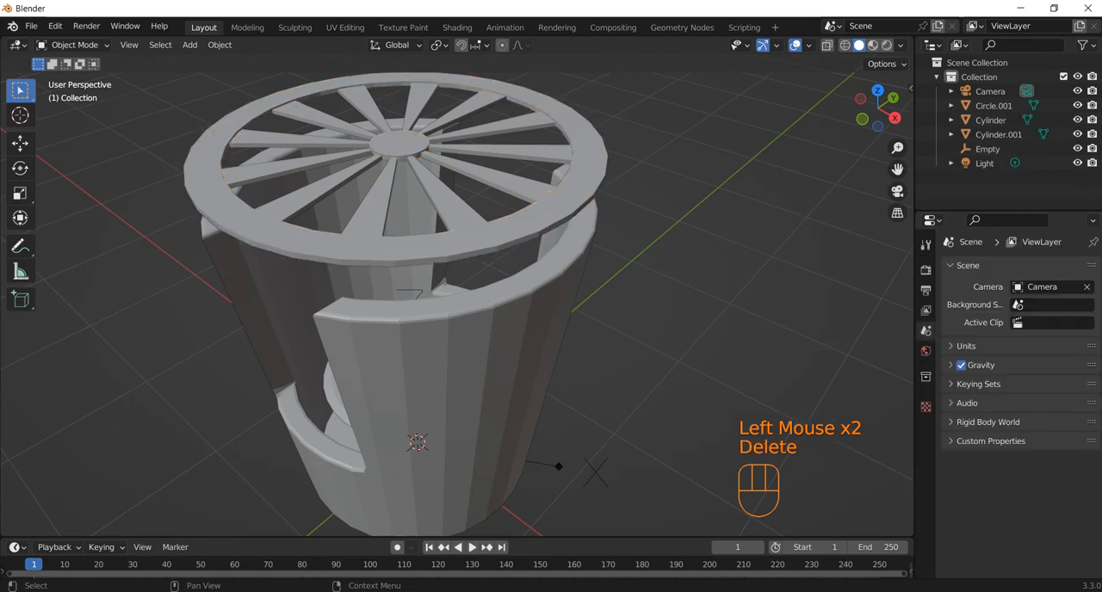
{"action": "left_click", "coordinate": [992, 120]}
Move the merged lid 0.25447 m down along Z in front view onto the cup's rim.
{"action": "left_click", "coordinate": [993, 105]}
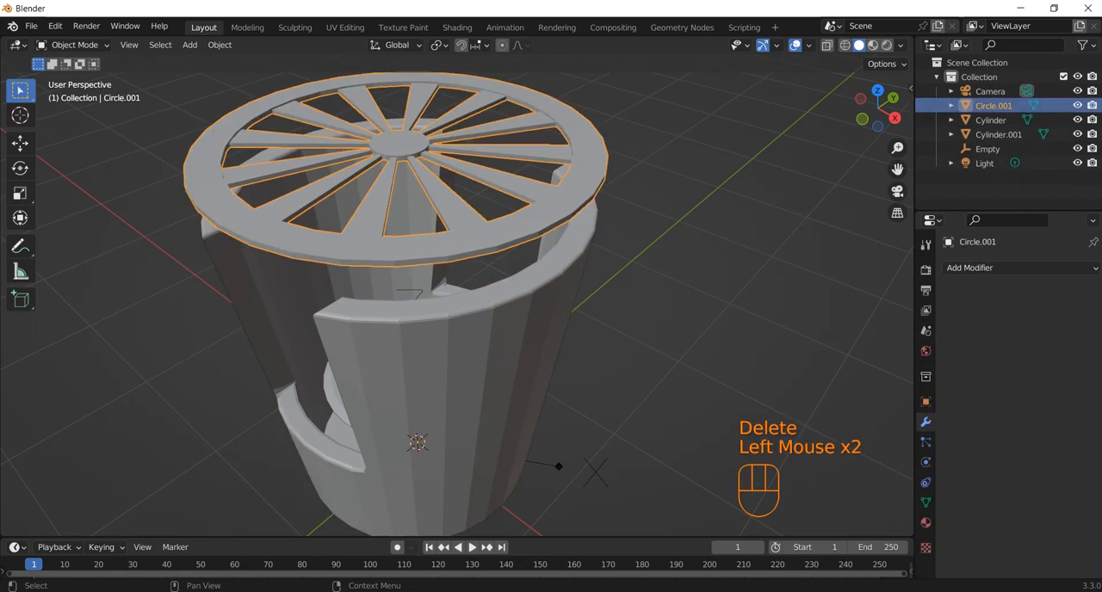
{"action": "middle_click_drag", "start_coordinate": [456, 344], "coordinate": [461, 284]}
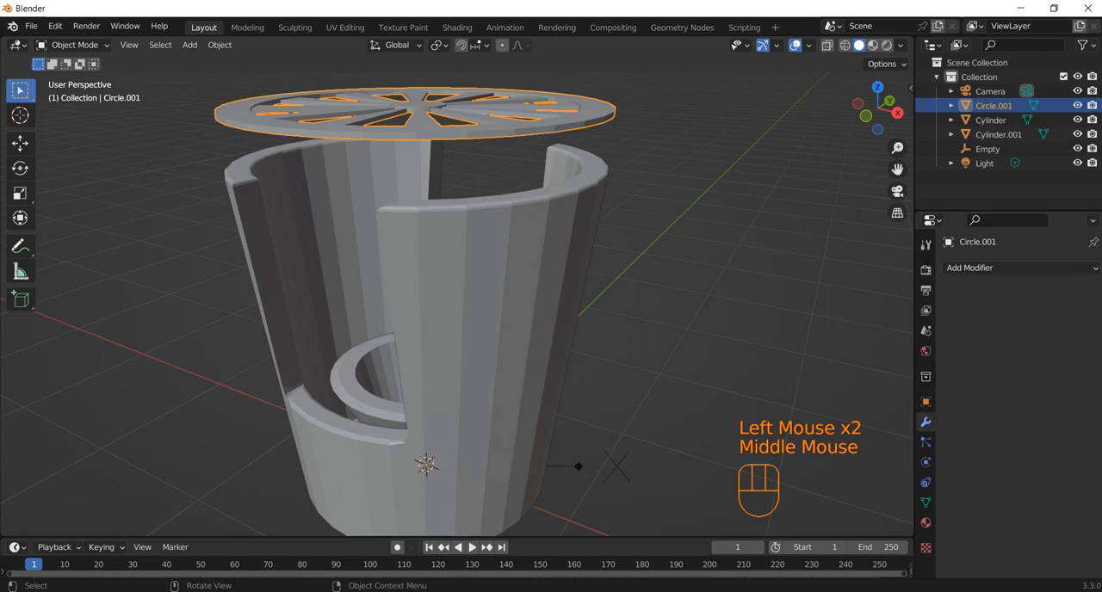
{"action": "key", "text": "KP_1"}
{"action": "key", "text": "g"}
{"action": "key", "text": "z"}
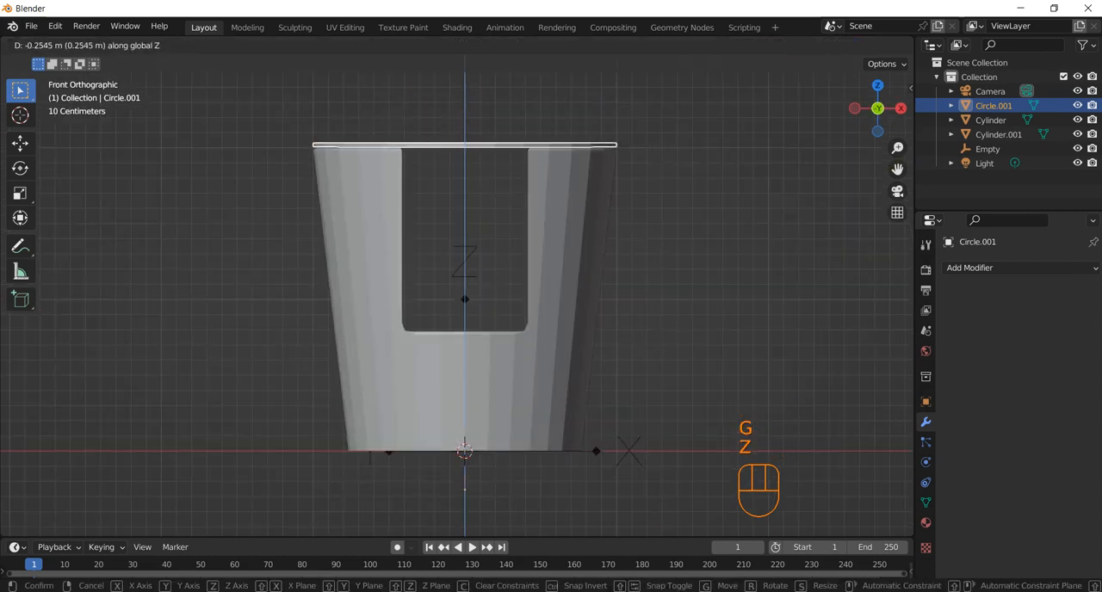
{"action": "left_click", "coordinate": [464, 450]}
Hide the Empty in the viewport.
{"action": "middle_click_drag", "start_coordinate": [464, 450], "coordinate": [450, 467]}
{"action": "scroll", "coordinate": [450, 421], "scroll_direction": "down", "scroll_amount": 2}
{"action": "middle_click_drag", "start_coordinate": [450, 421], "coordinate": [451, 417]}
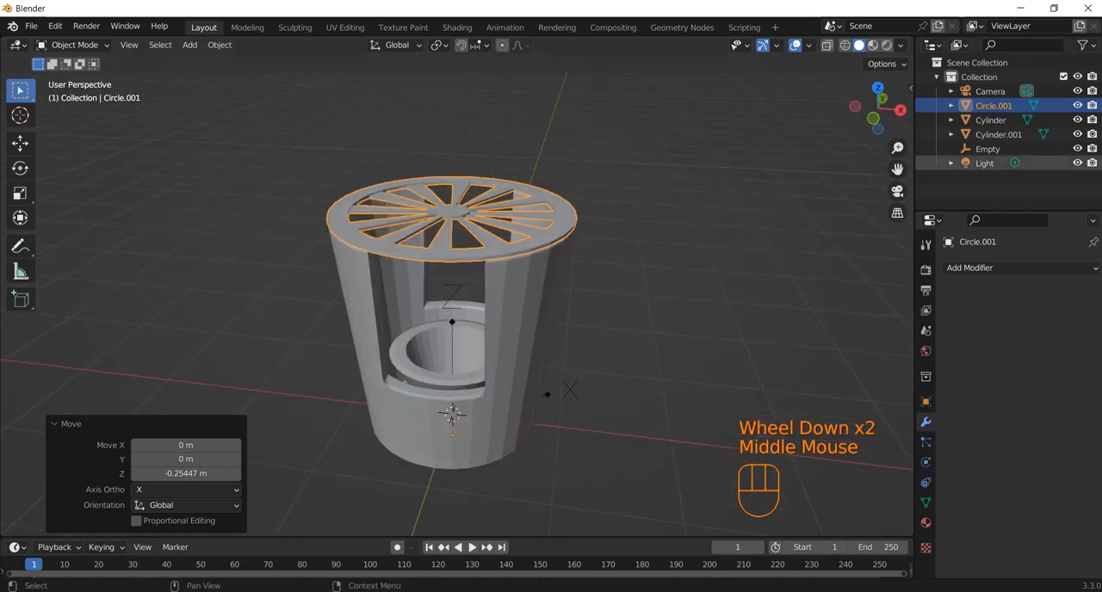
{"action": "left_click", "coordinate": [1076, 149]}
{"action": "middle_click_drag", "start_coordinate": [732, 266], "coordinate": [685, 276]}
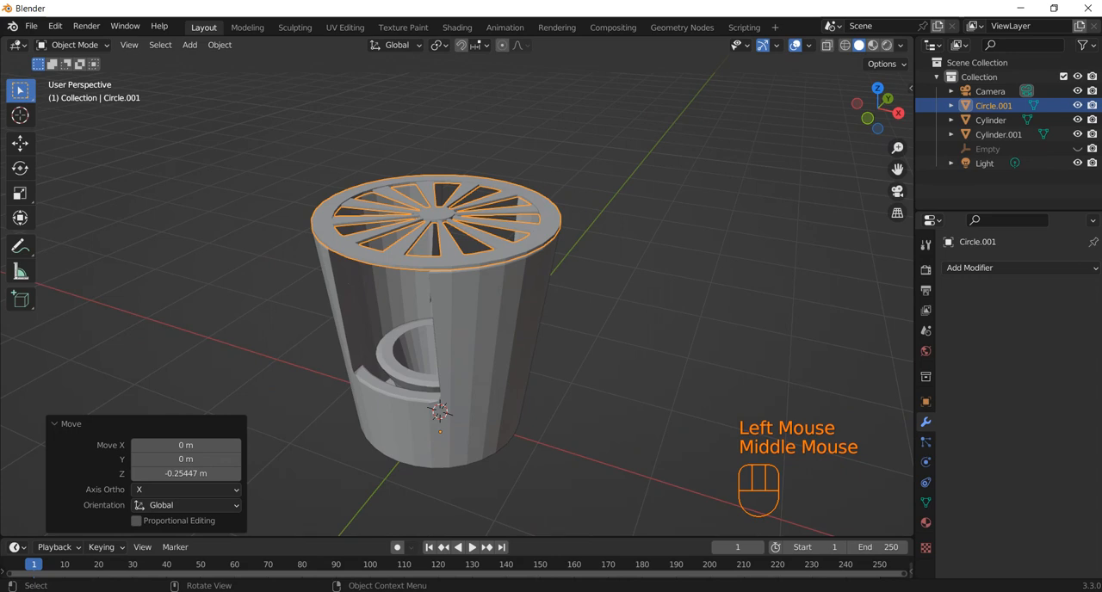